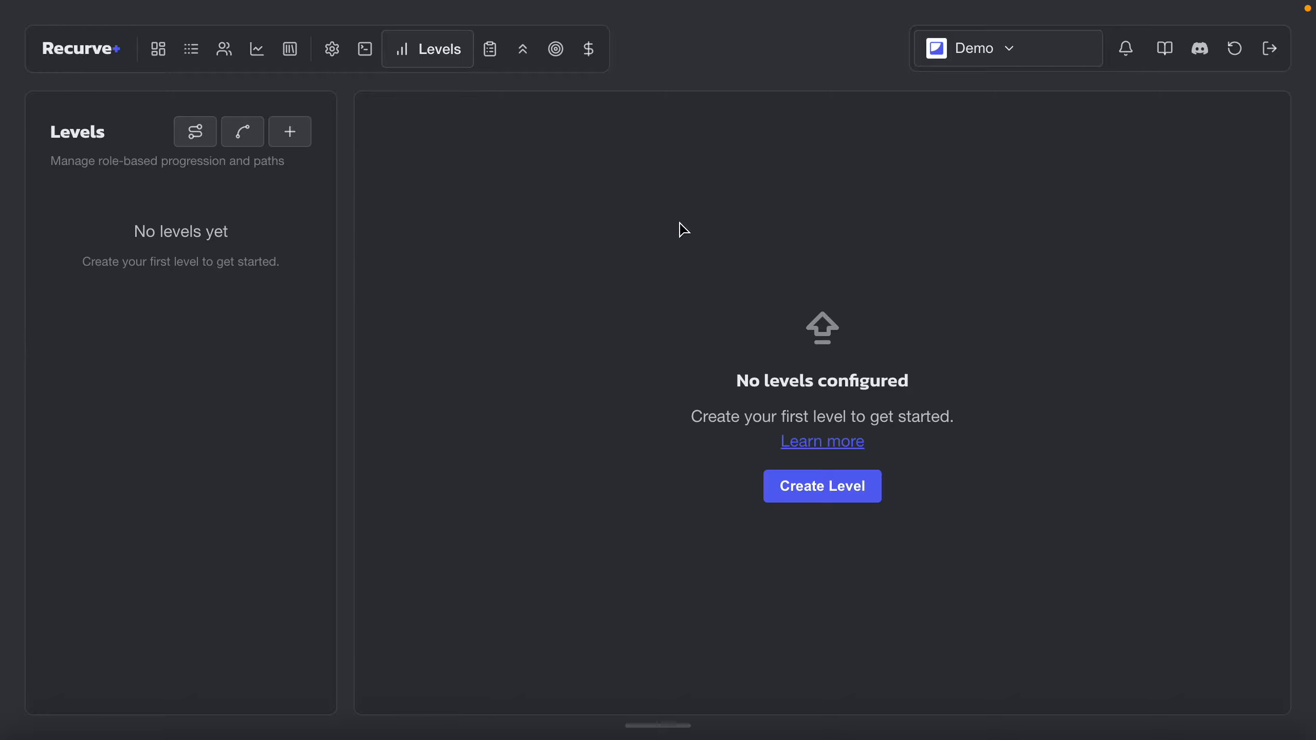
# - Switch to Discord and look over the Demo server's profile settings
pyautogui.hotkey('ctrl', 'Left')
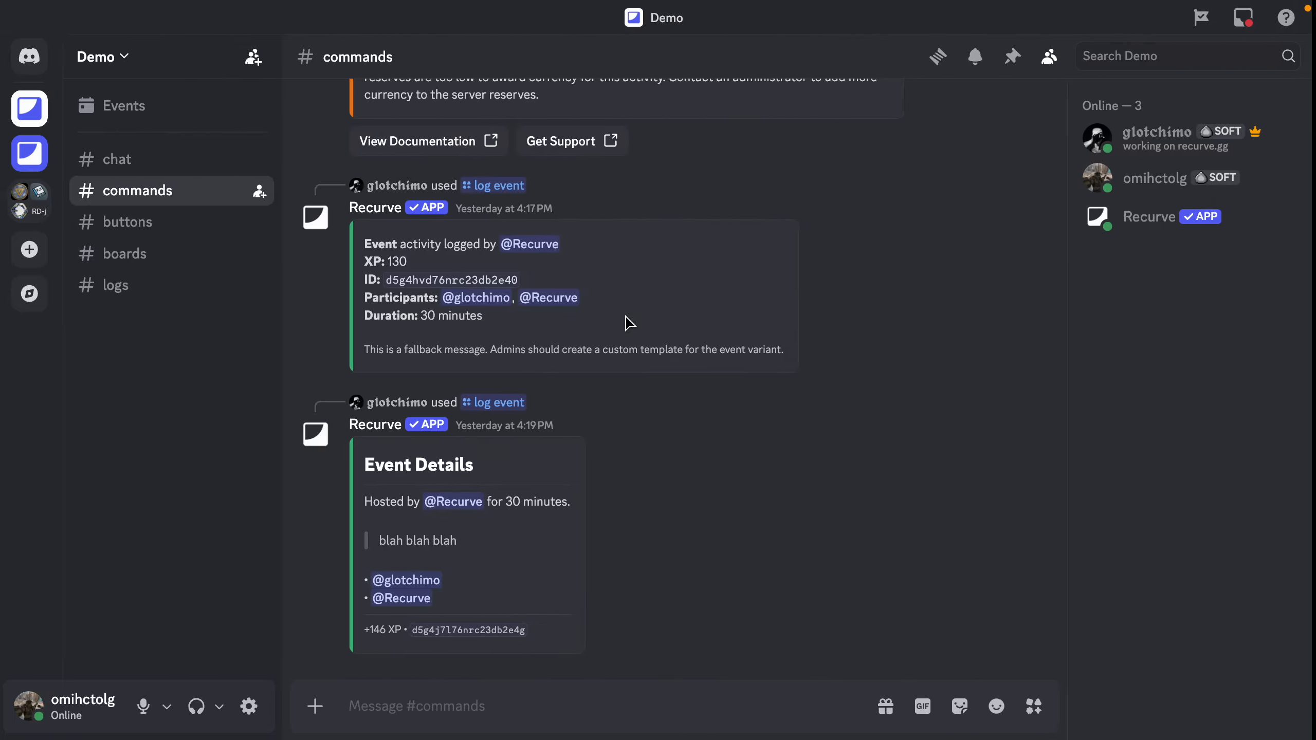
pyautogui.click(112, 56)
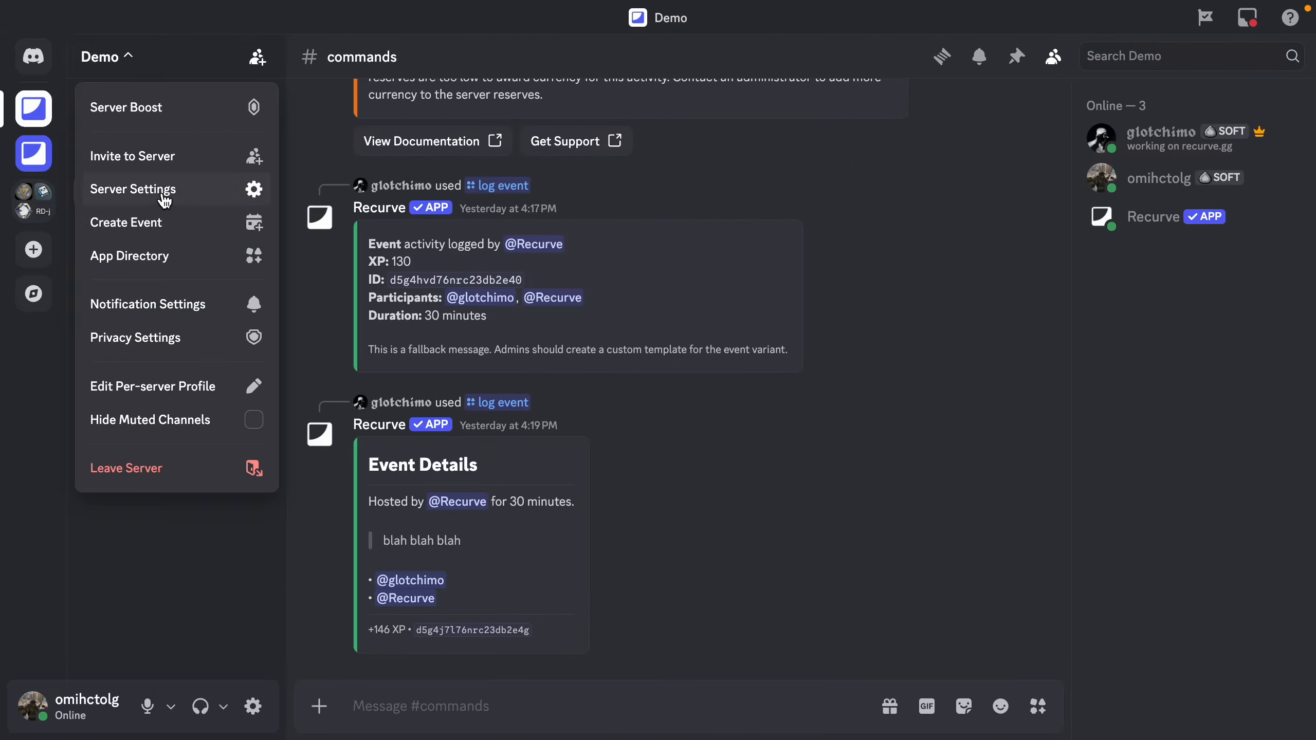
pyautogui.click(167, 192)
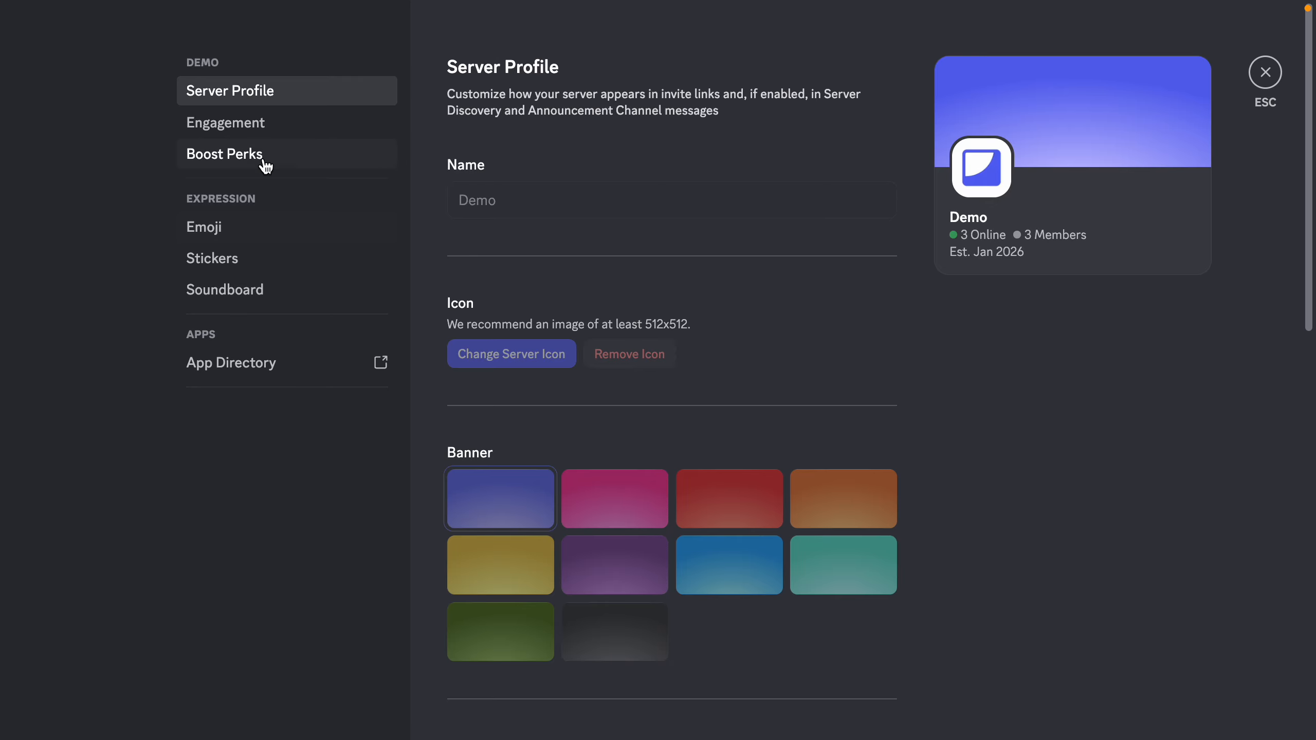
pyautogui.press('Escape')
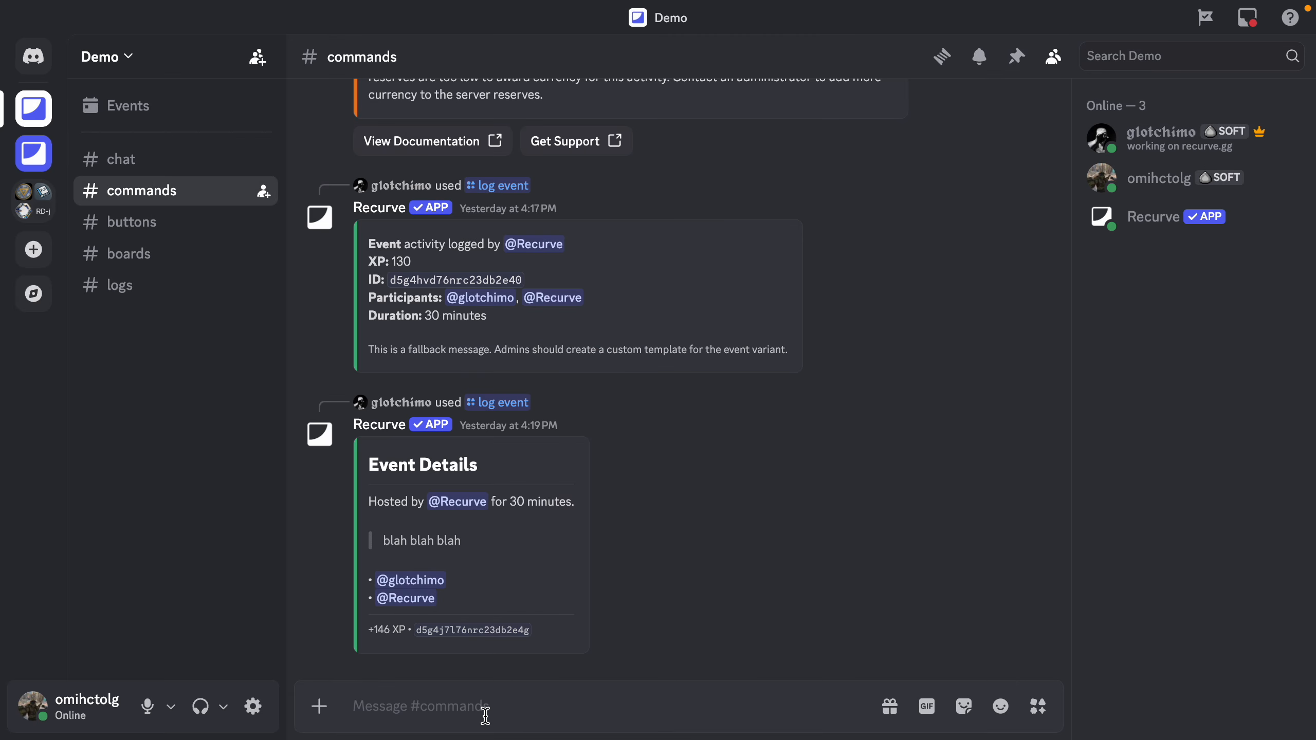
pyautogui.write('@')
pyautogui.press('BackSpace')
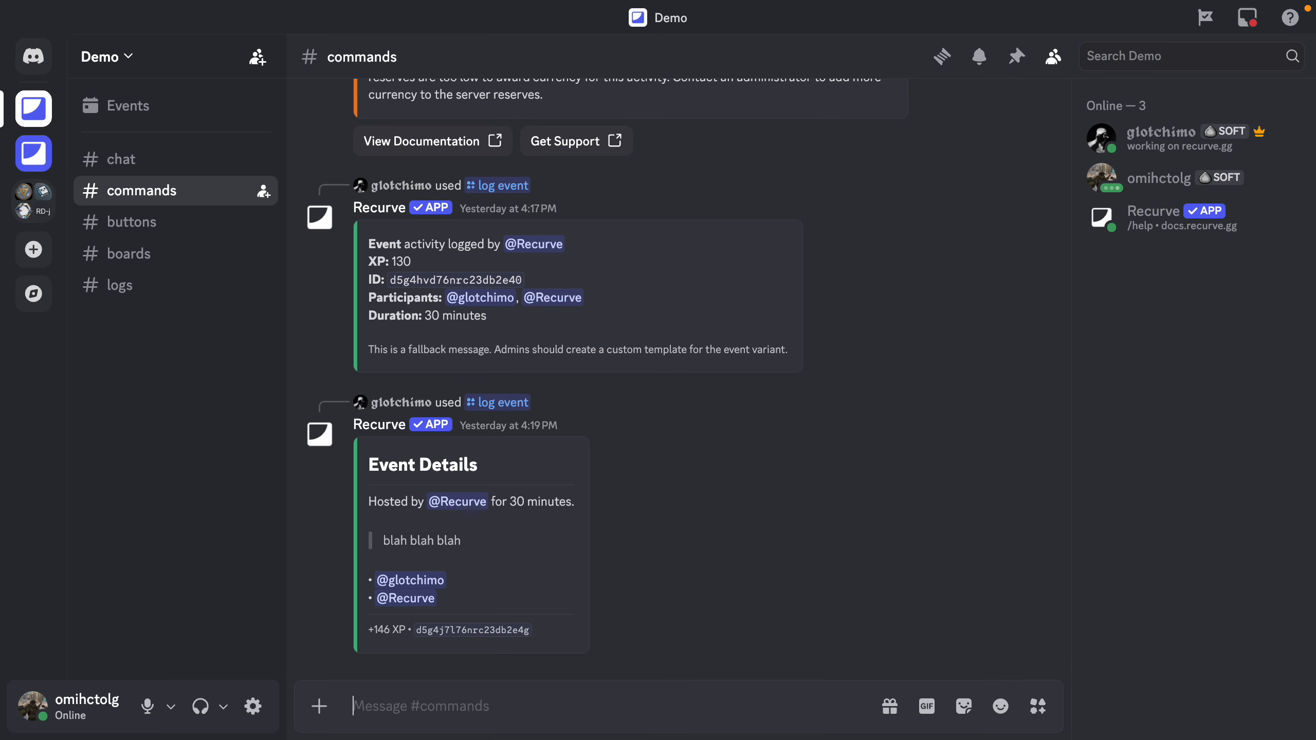
# - Look at the role tags on the online members' profile cards in the Demo server
pyautogui.click(1159, 178)
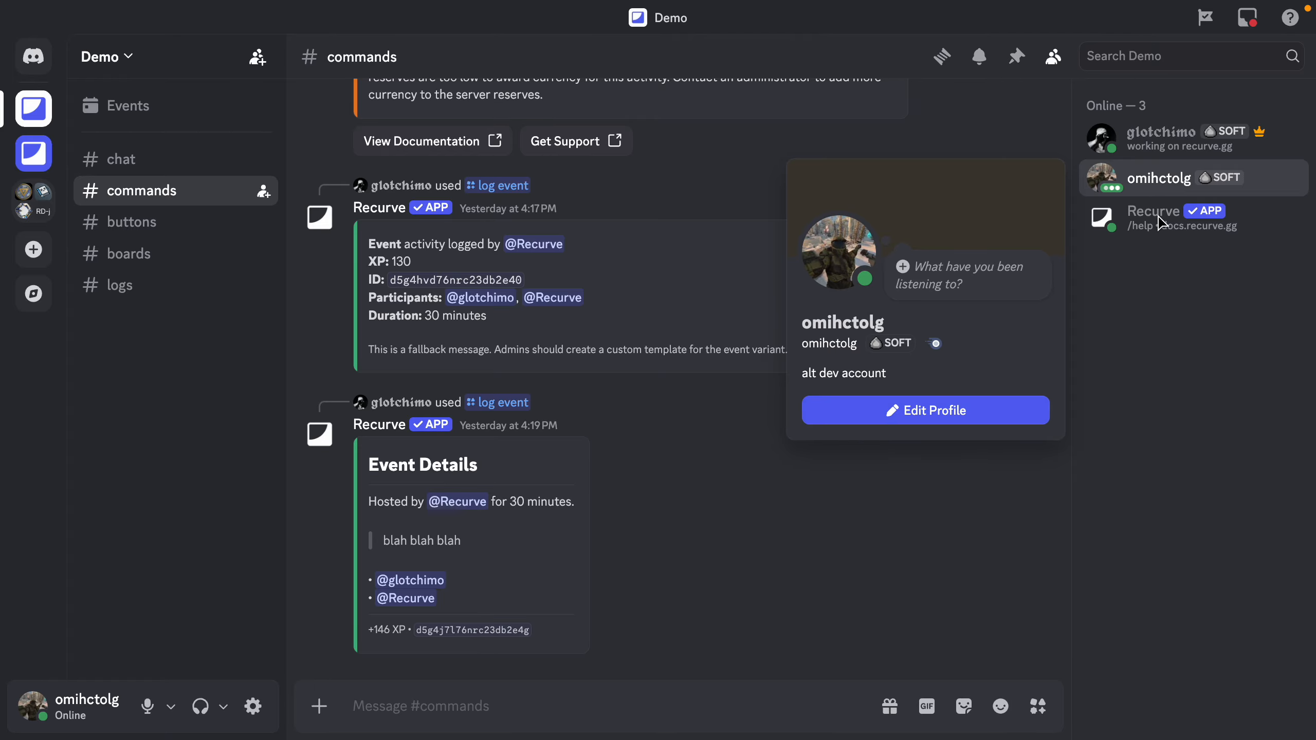
pyautogui.click(1165, 379)
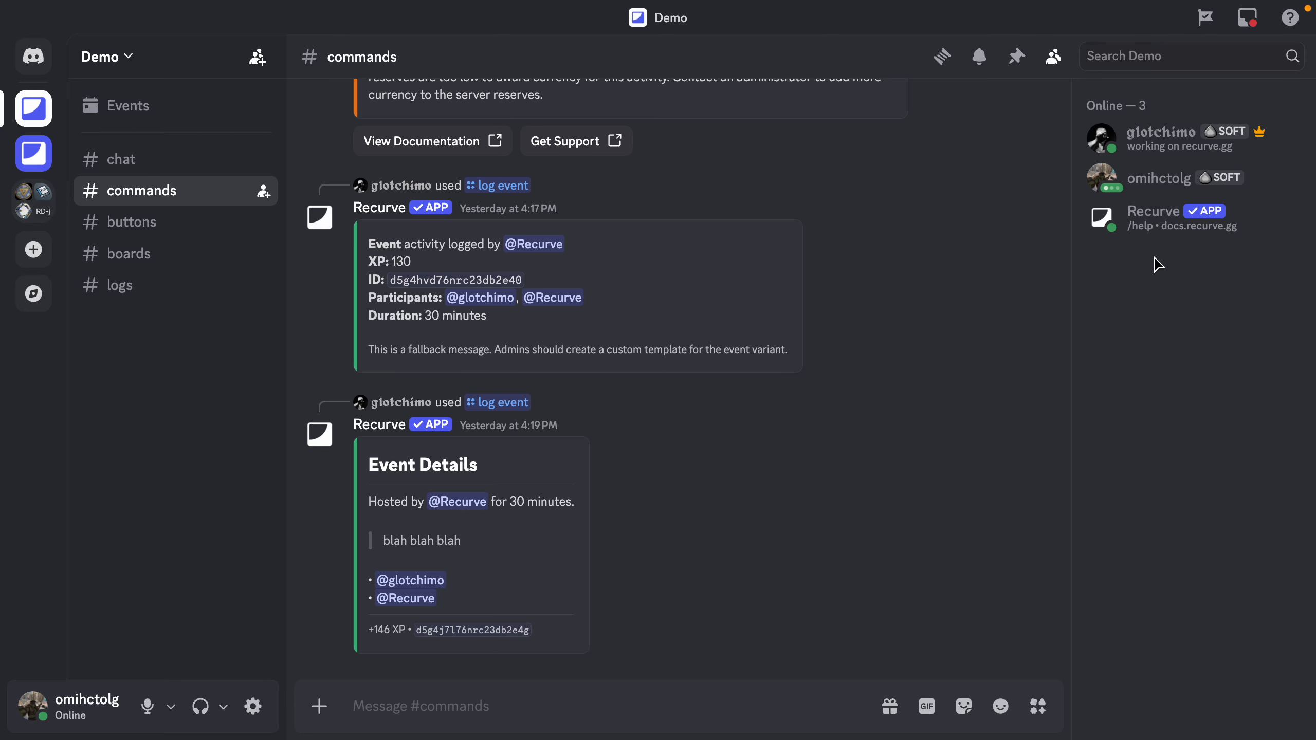
pyautogui.click(1161, 187)
pyautogui.click(1175, 304)
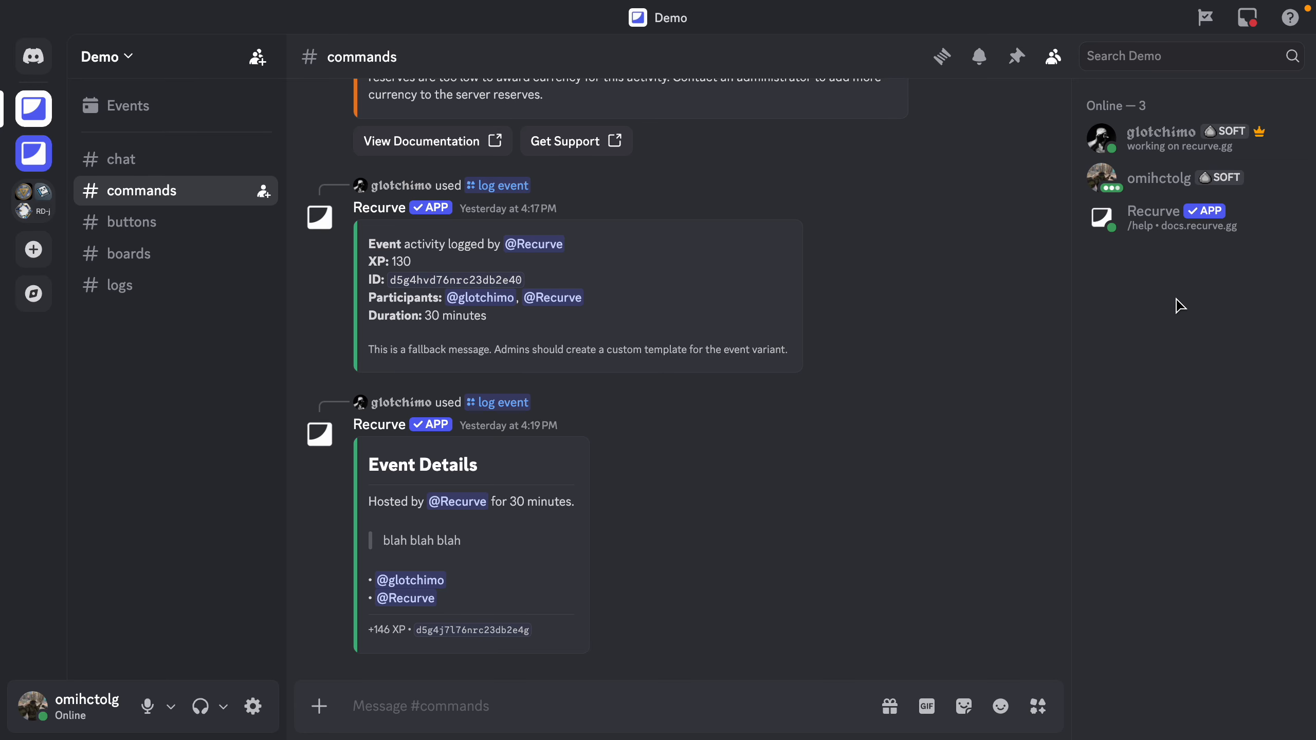
pyautogui.click(1160, 136)
pyautogui.click(1145, 318)
pyautogui.click(1134, 180)
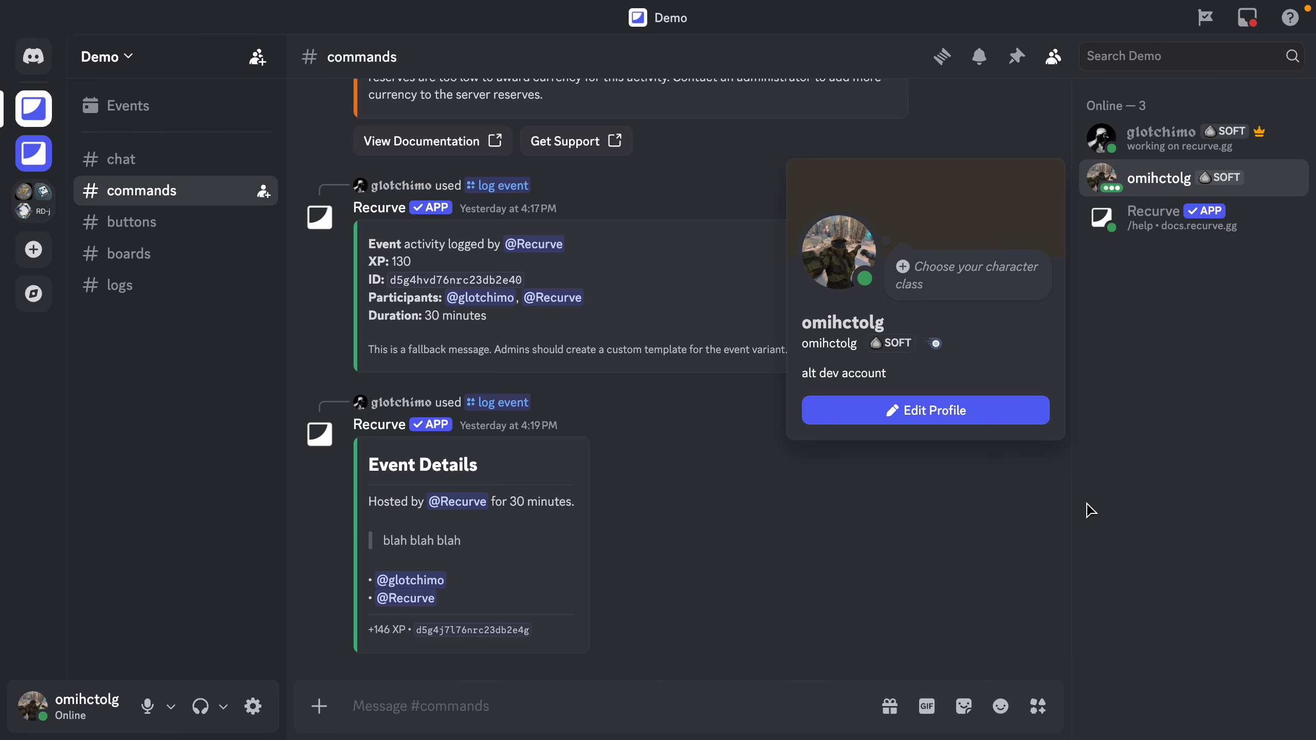
pyautogui.click(687, 521)
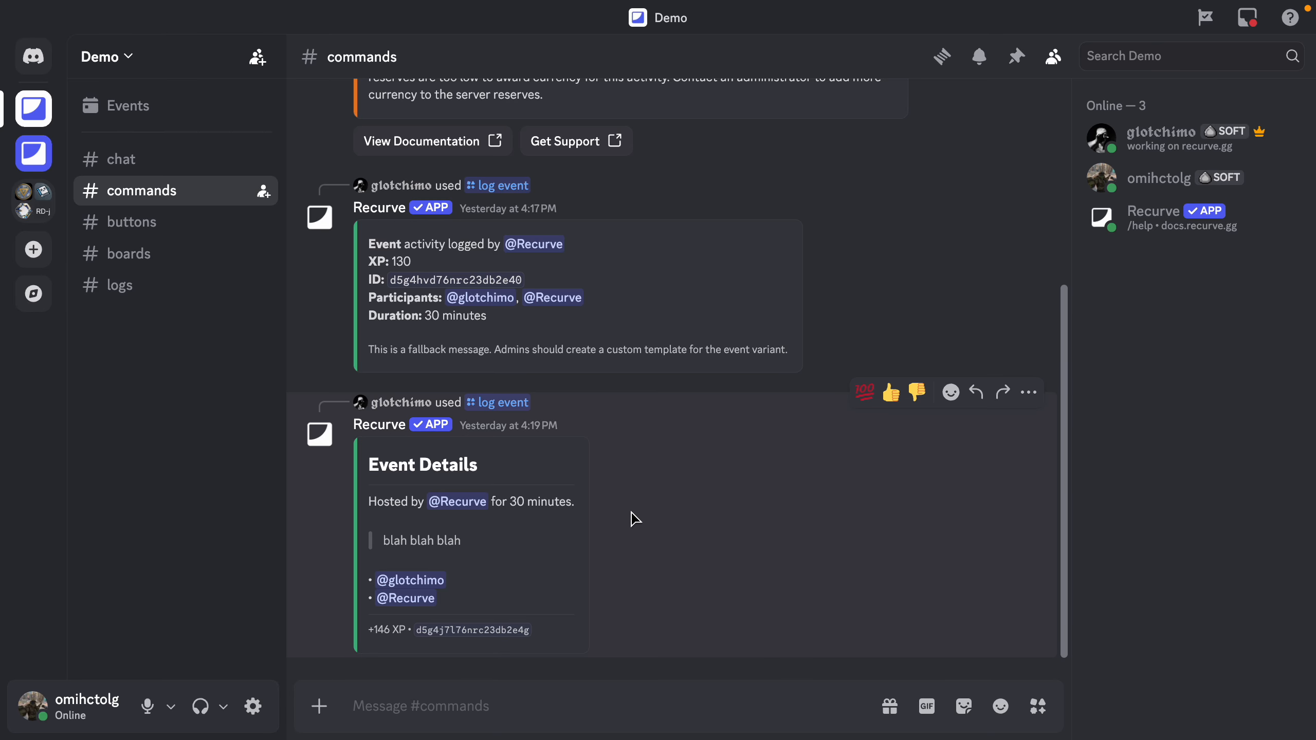
# - Switch to Recurve and review the role, path, prefix, auto-promote and sticky options for creating a level
pyautogui.hotkey('ctrl', 'Right')
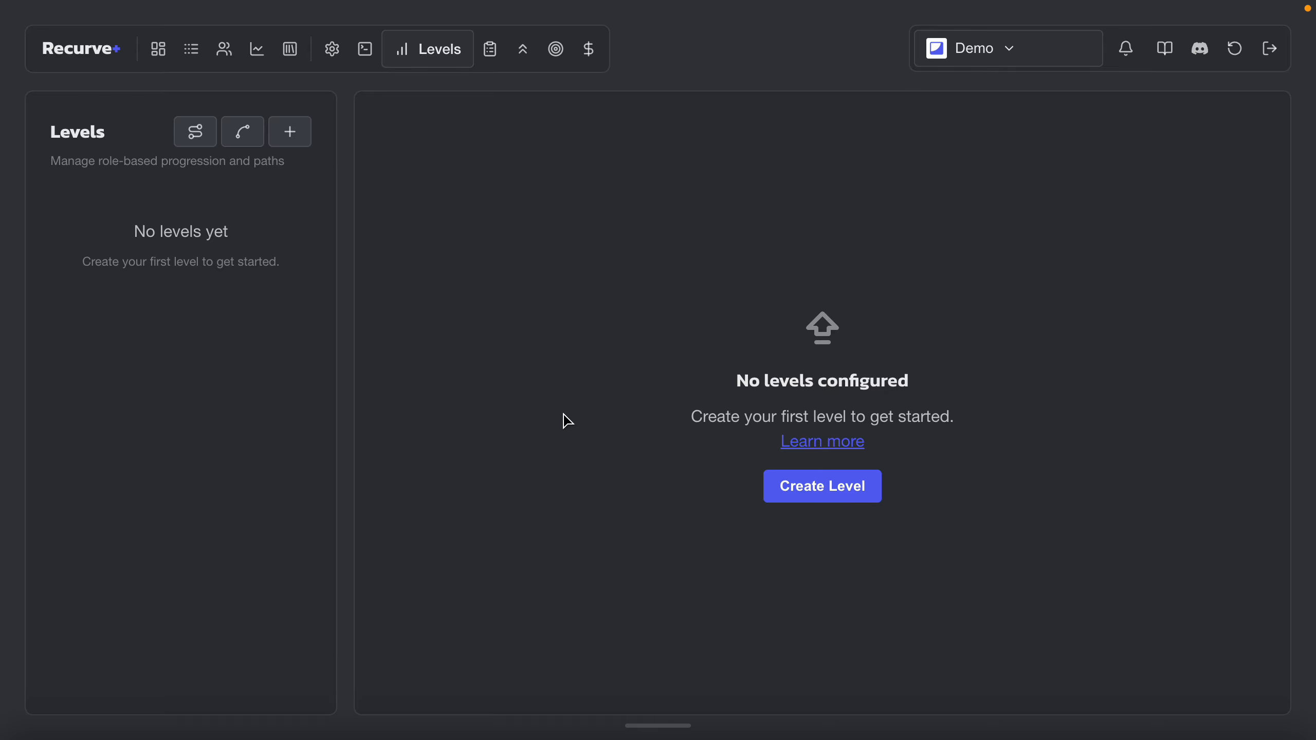
pyautogui.click(254, 149)
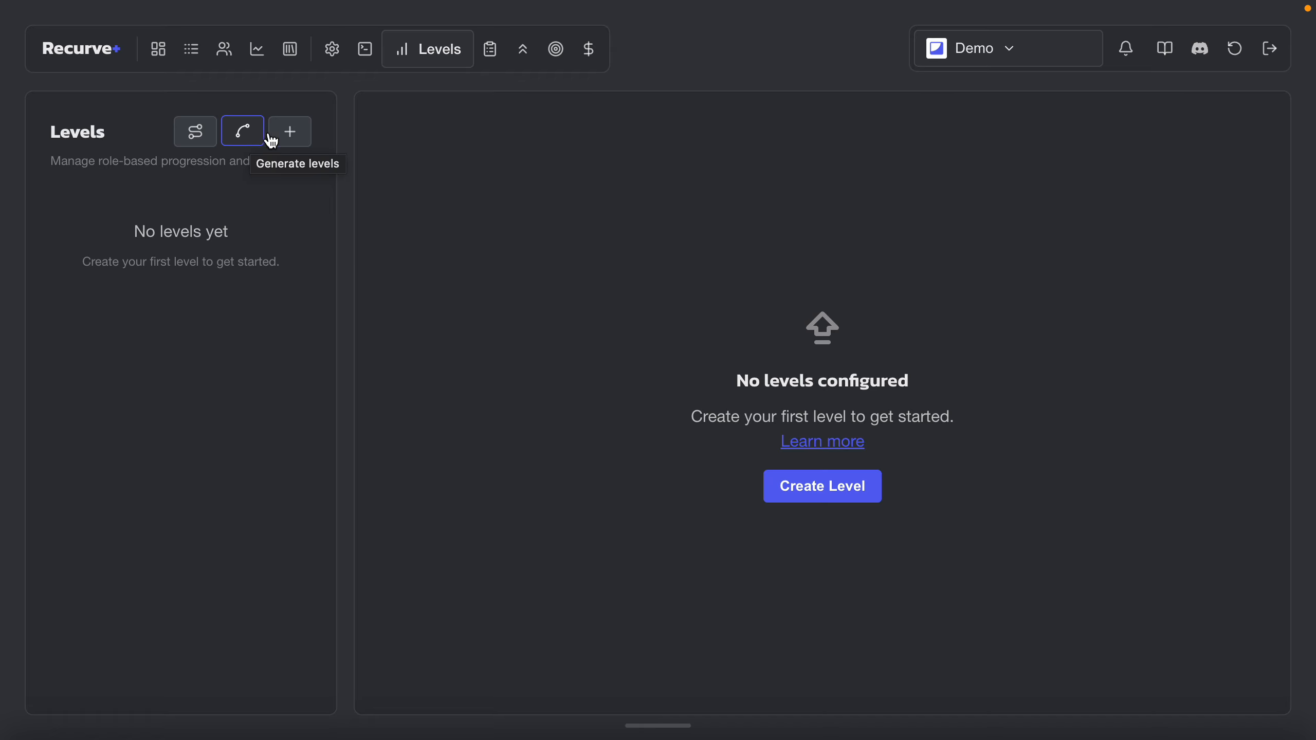
pyautogui.click(304, 136)
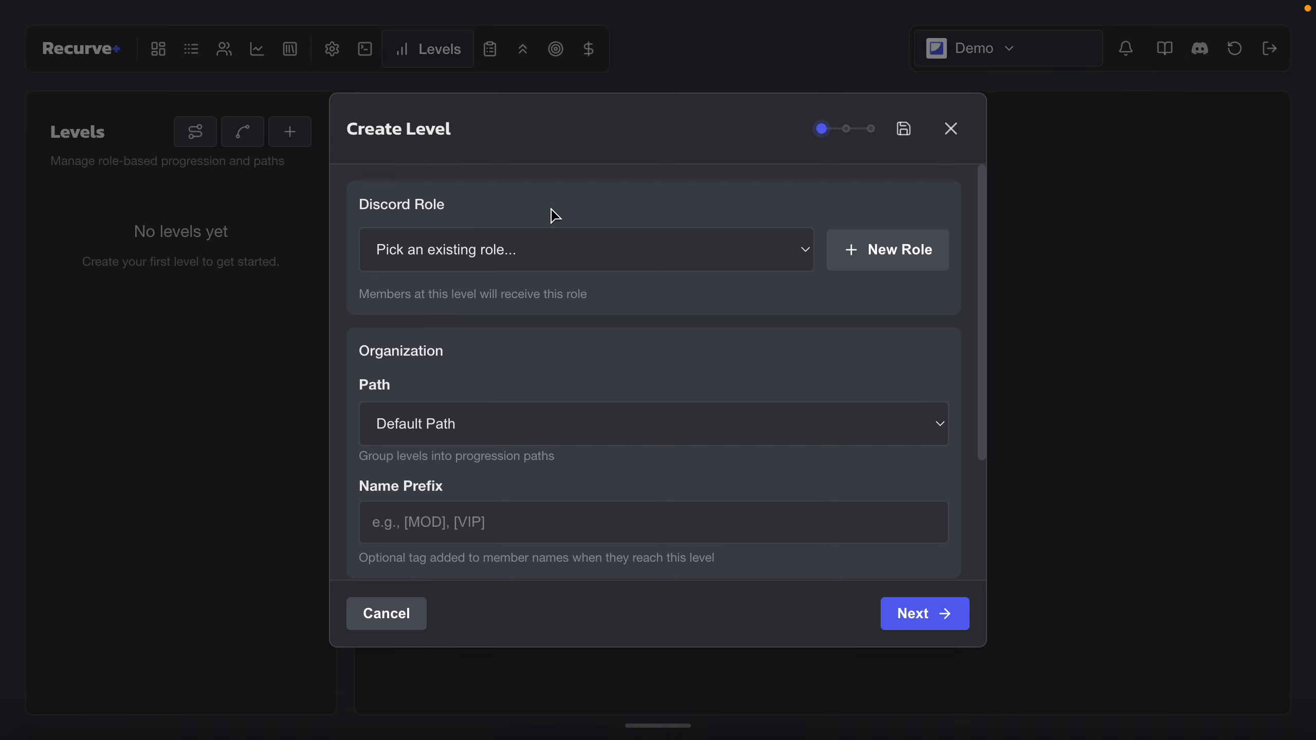
pyautogui.scroll(-2, 575, 300)
pyautogui.scroll(-2, 575, 300)
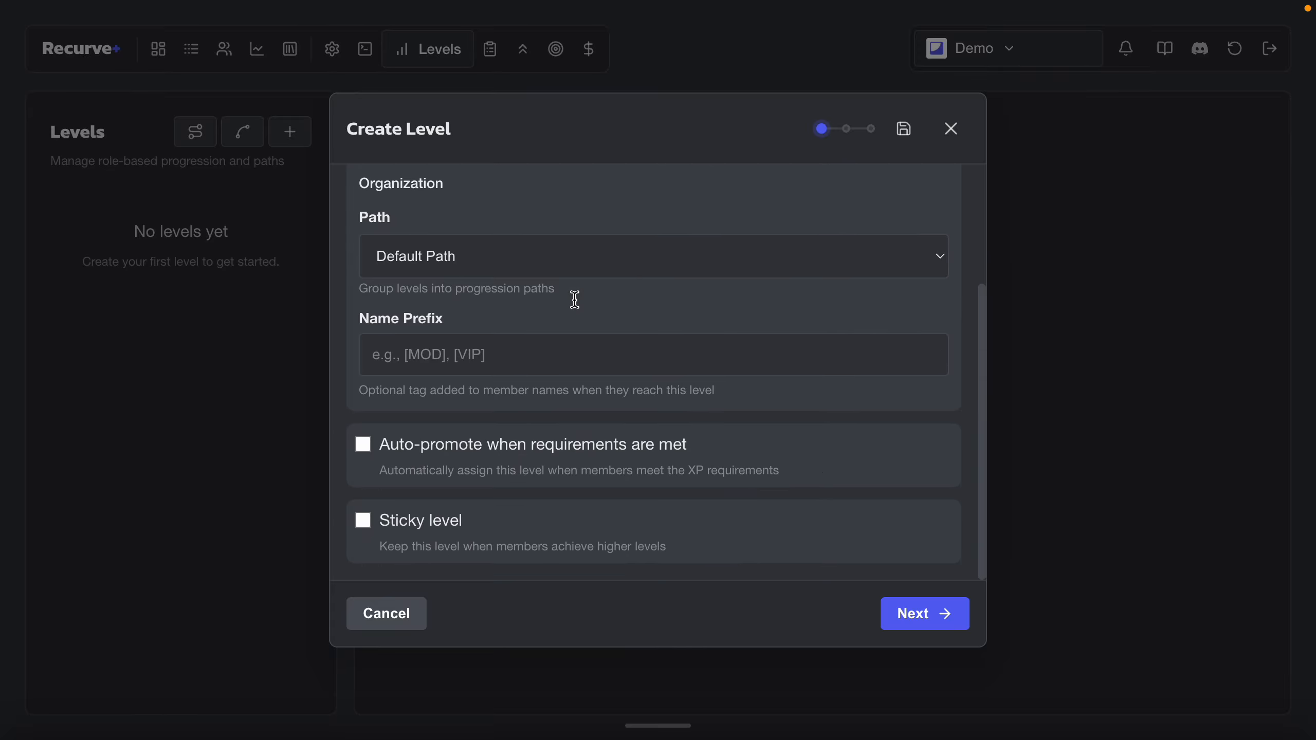
pyautogui.scroll(4, 601, 417)
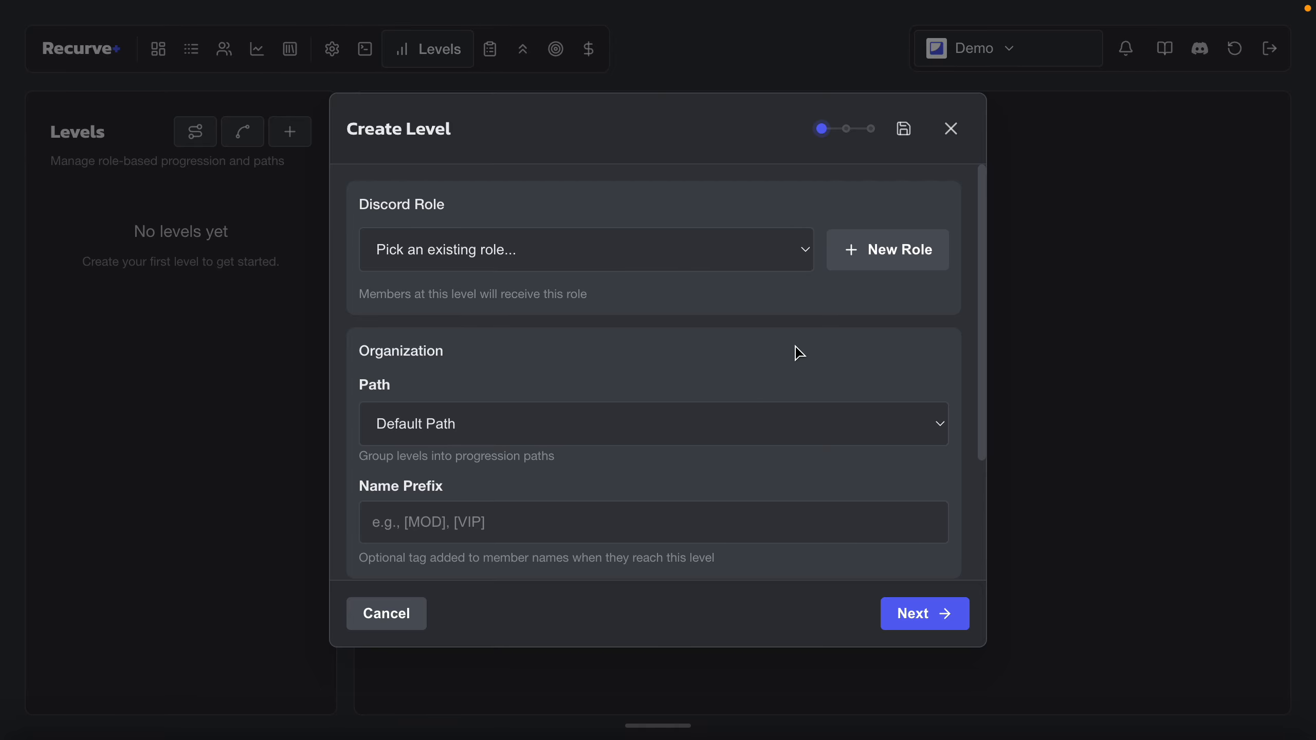
# - Check which existing Discord roles can be assigned to a level, and close the form without creating one
pyautogui.click(657, 261)
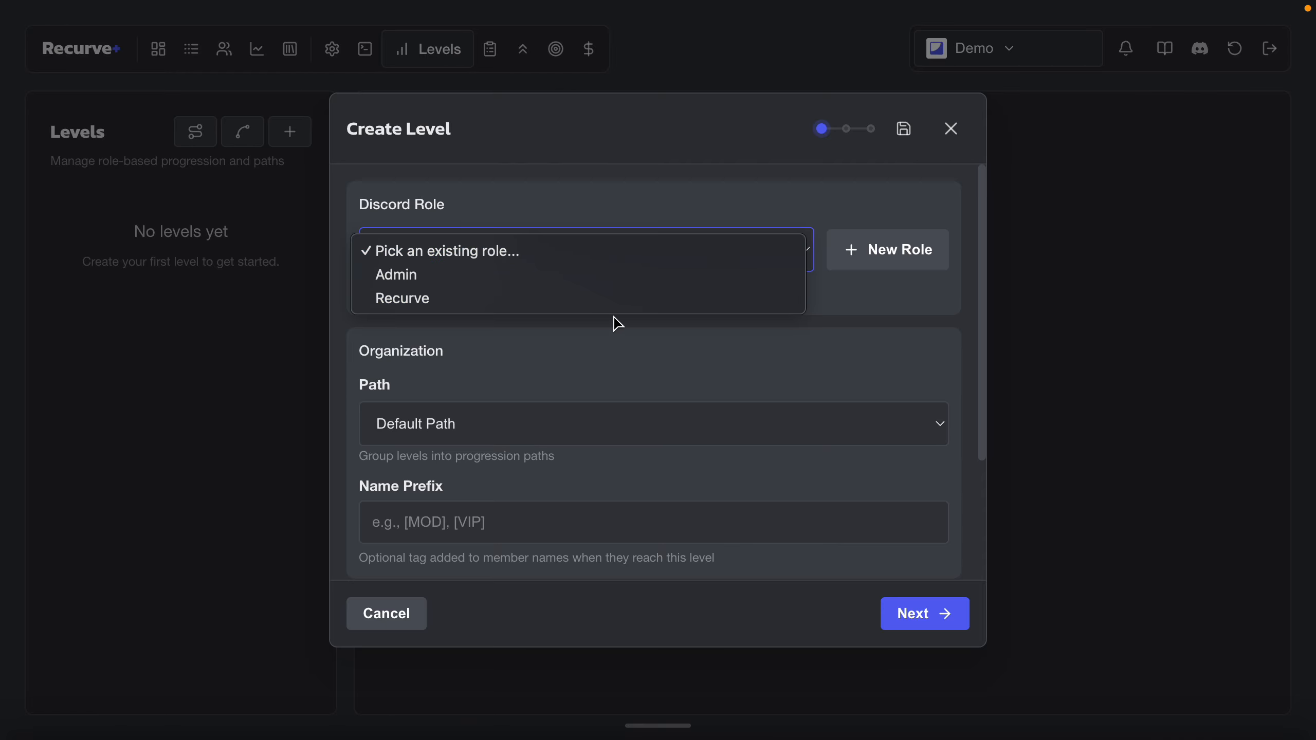
pyautogui.click(650, 353)
pyautogui.scroll(-3, 669, 470)
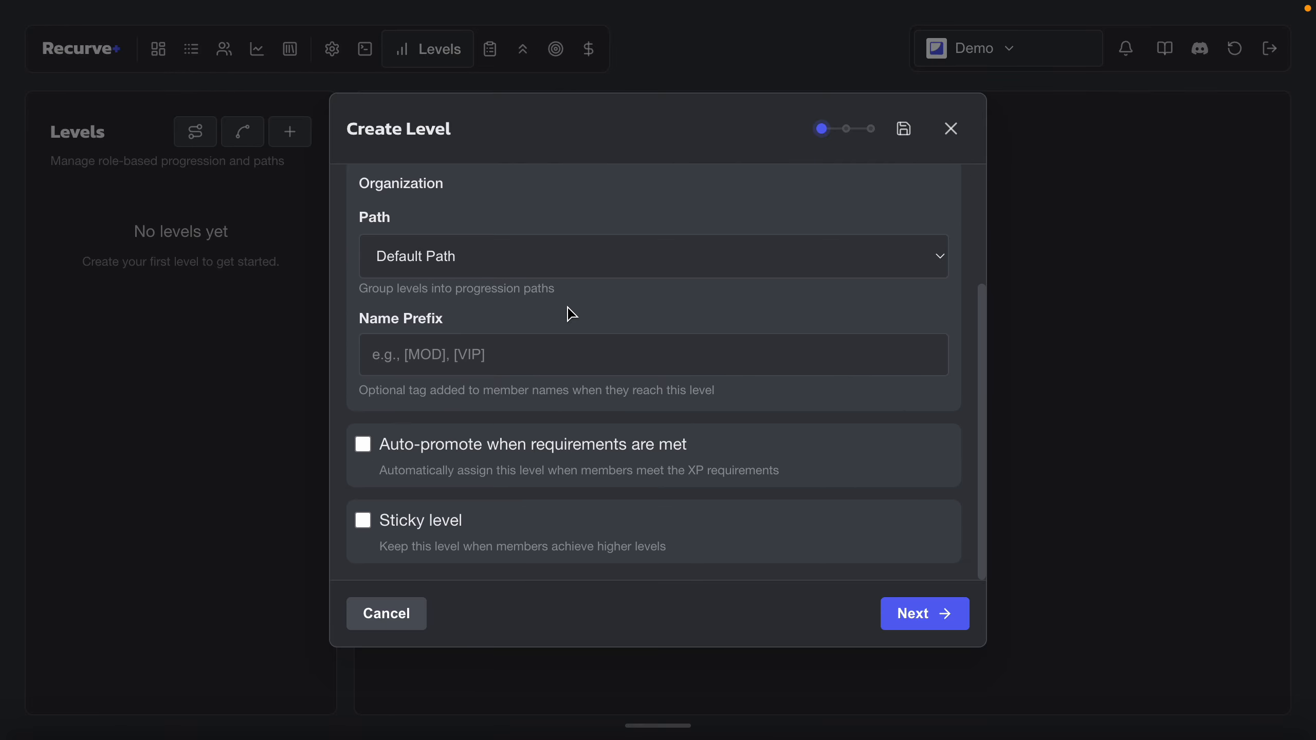
pyautogui.scroll(3, 572, 314)
pyautogui.click(688, 261)
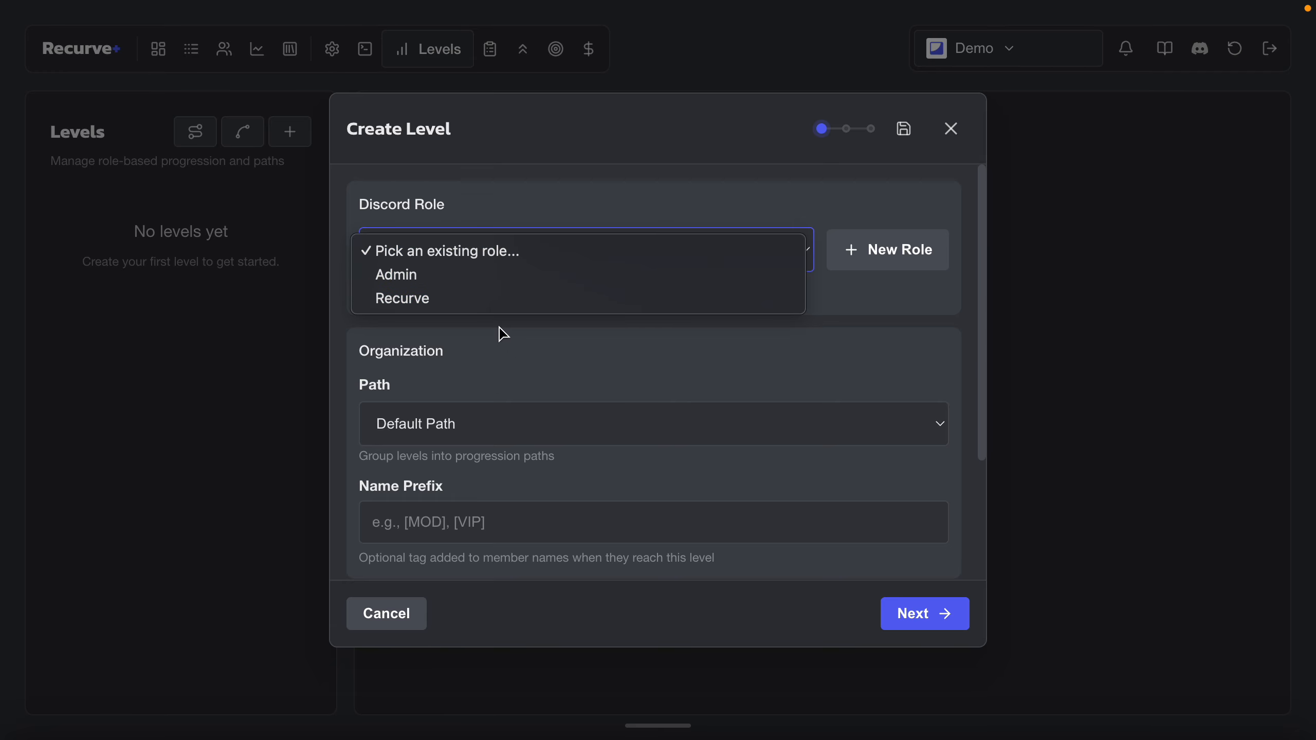
pyautogui.click(577, 370)
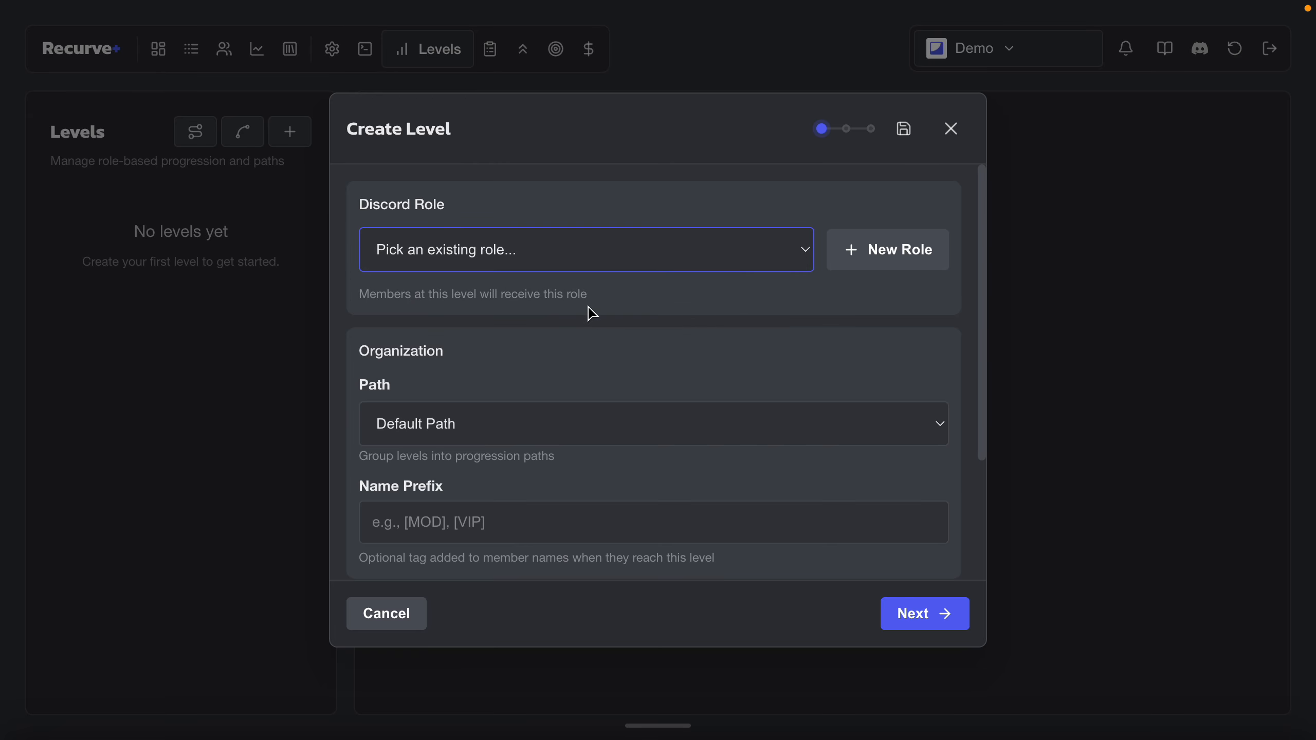
pyautogui.scroll(-3, 613, 271)
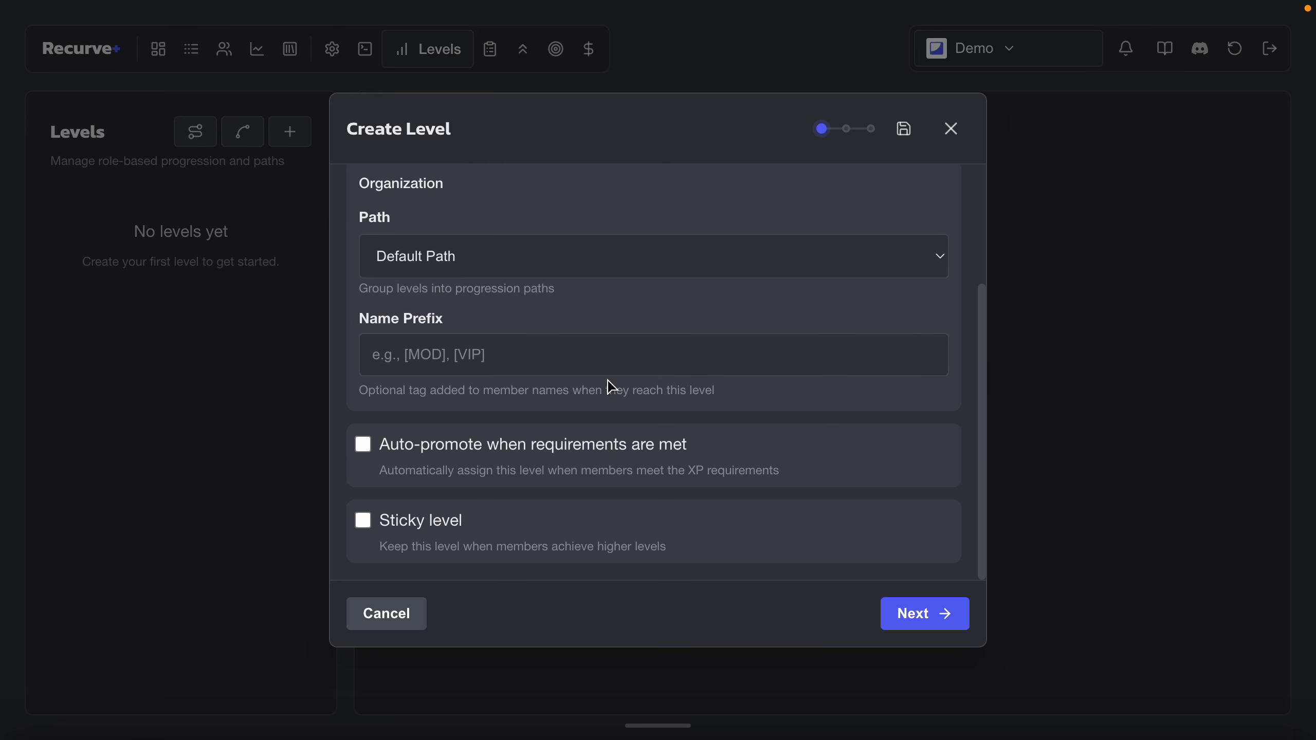
pyautogui.scroll(3, 610, 384)
pyautogui.click(952, 132)
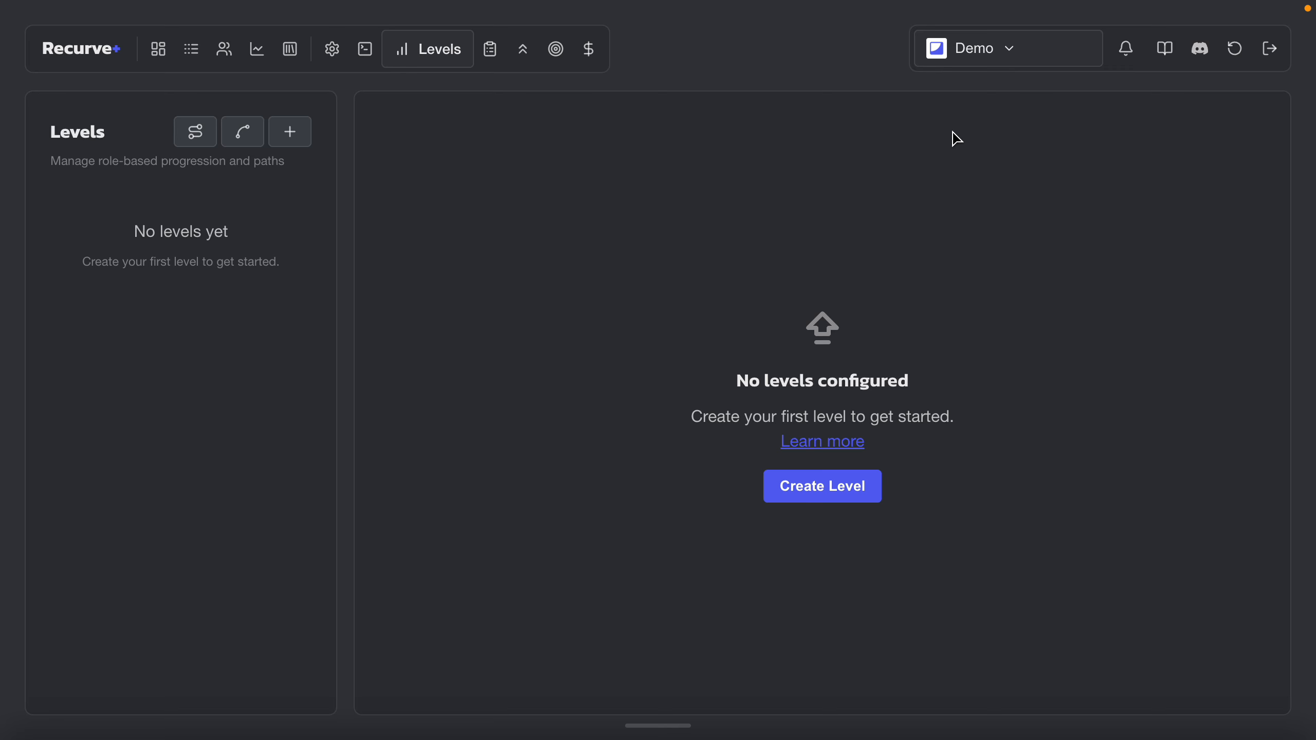
# - Open the level generator and look through its settings and available curve types
pyautogui.click(250, 137)
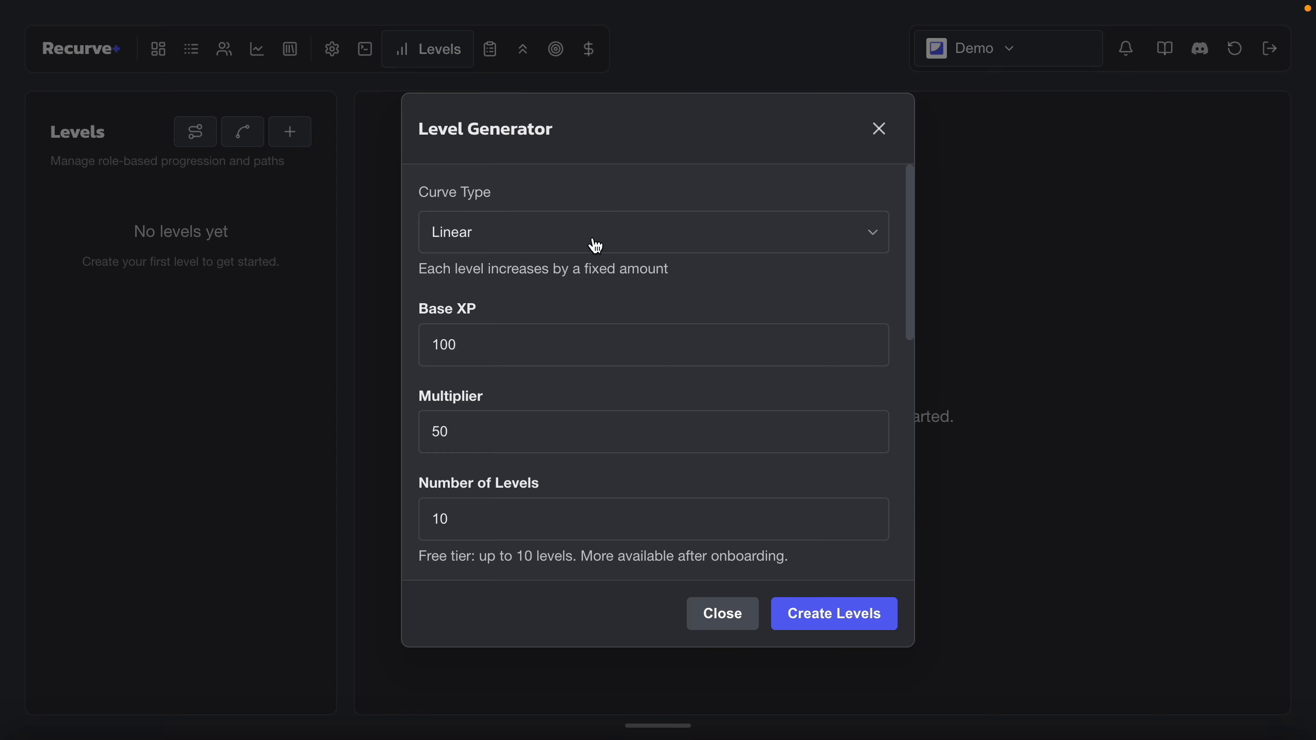
pyautogui.scroll(-10, 602, 172)
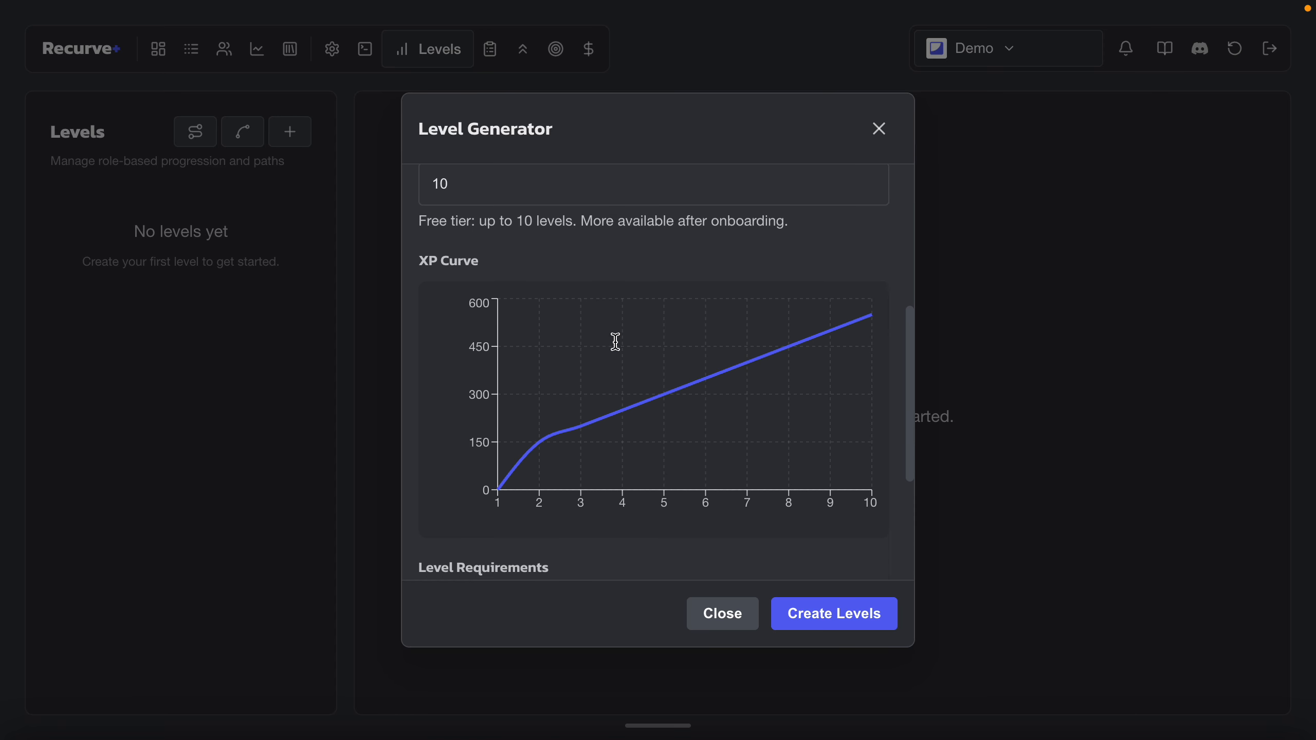
pyautogui.scroll(10, 615, 342)
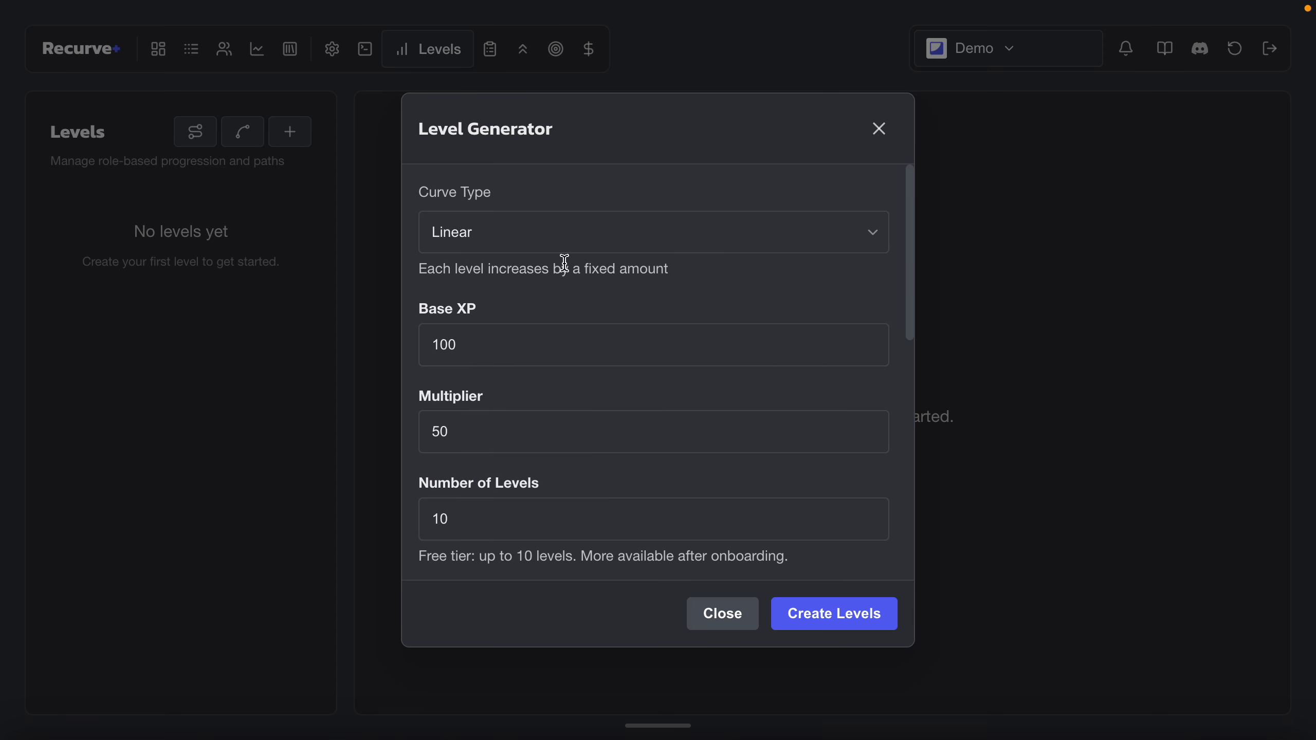
pyautogui.click(599, 248)
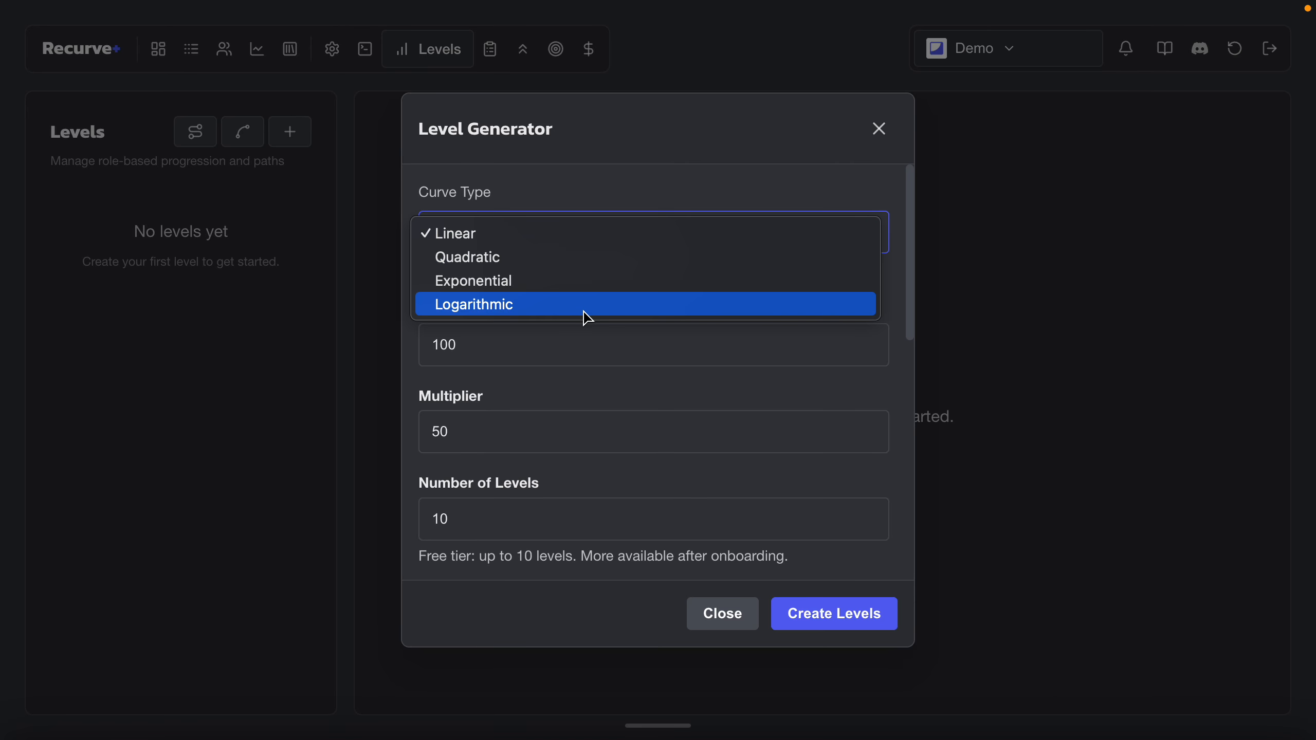
pyautogui.click(605, 173)
# - Examine the Linear XP curve and the XP requirement listed for each level
pyautogui.scroll(-5, 614, 259)
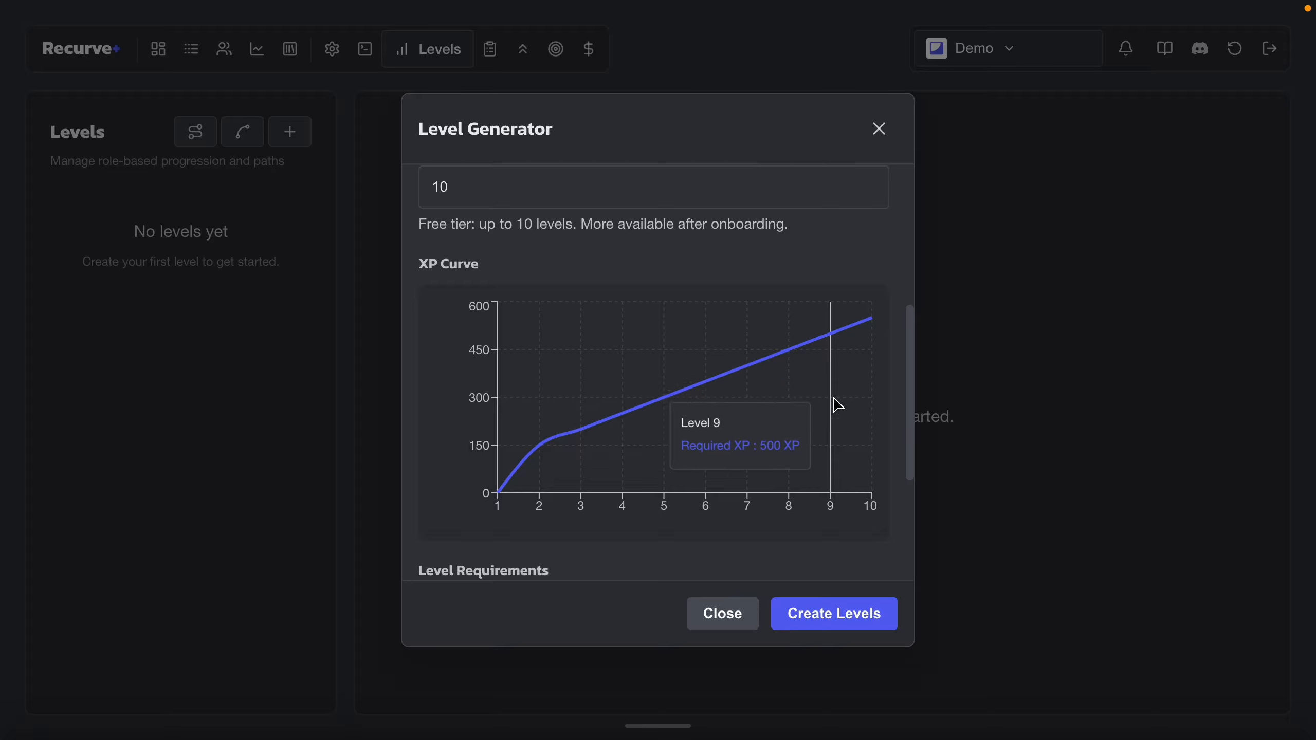
pyautogui.scroll(-3, 831, 409)
pyautogui.scroll(-4, 780, 461)
pyautogui.scroll(-5, 780, 461)
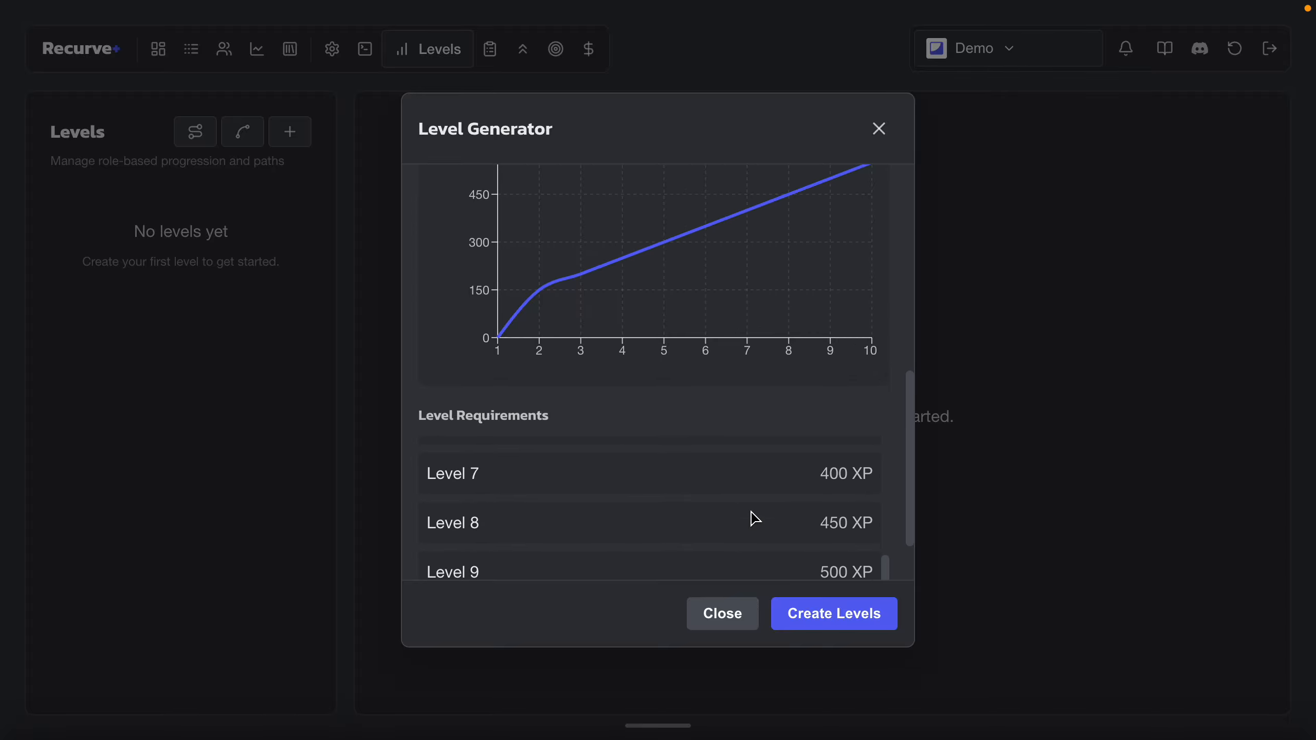
pyautogui.scroll(6, 773, 479)
pyautogui.scroll(10, 775, 476)
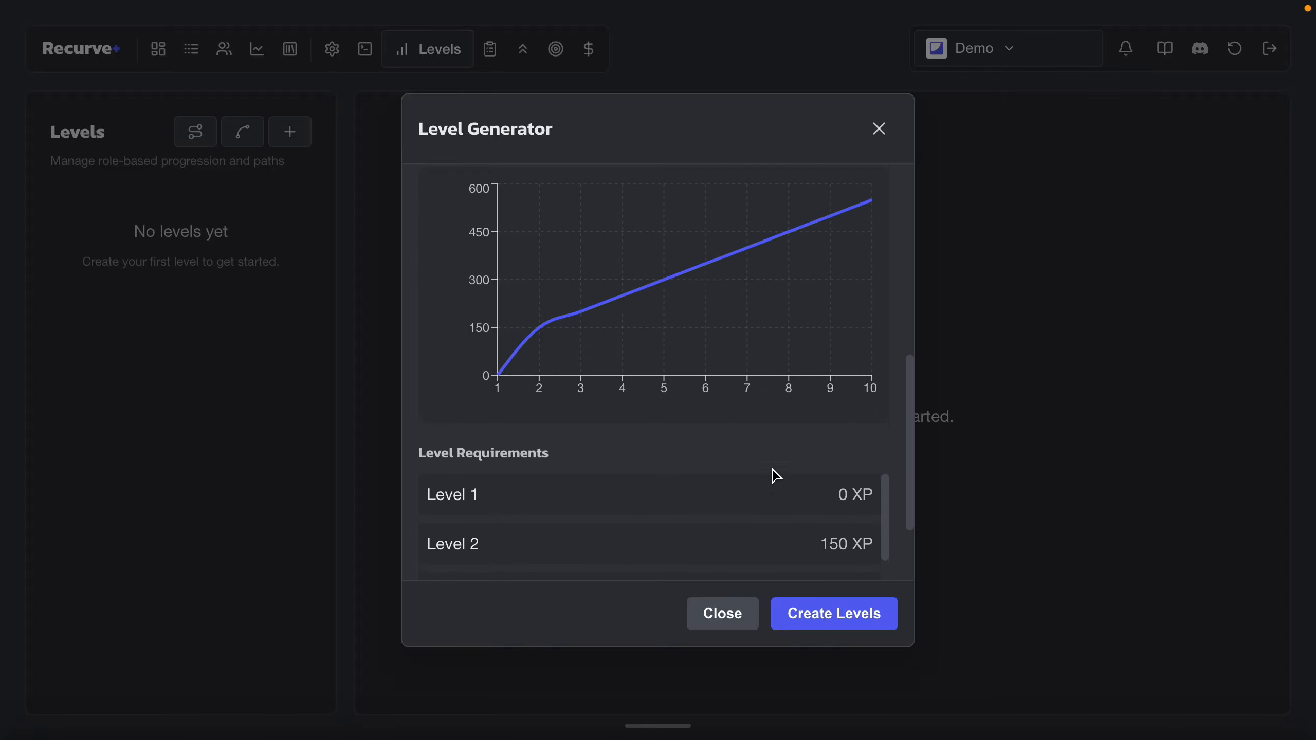
pyautogui.click(579, 216)
pyautogui.click(525, 377)
pyautogui.scroll(-2, 537, 435)
pyautogui.scroll(2, 549, 415)
pyautogui.scroll(-4, 580, 363)
pyautogui.scroll(-5, 667, 482)
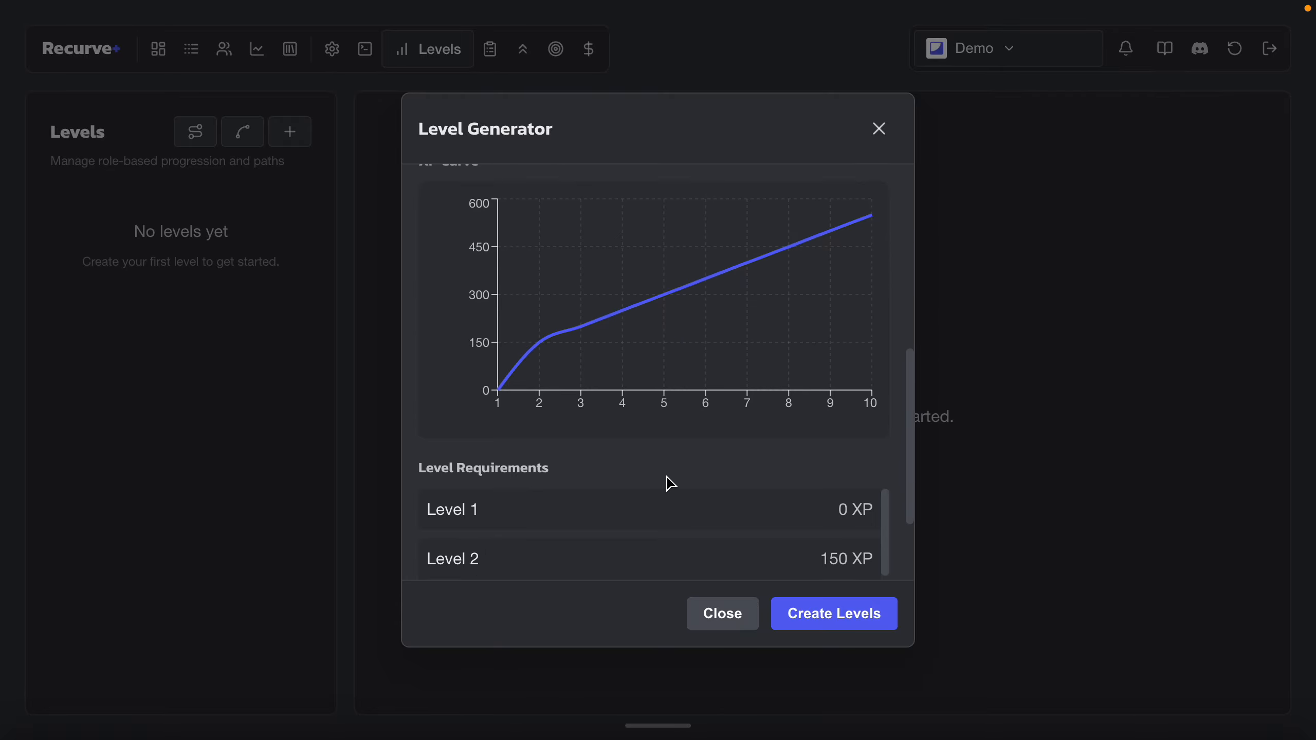
pyautogui.scroll(10, 667, 482)
# - Set the curve type to Quadratic and inspect its XP curve
pyautogui.click(610, 252)
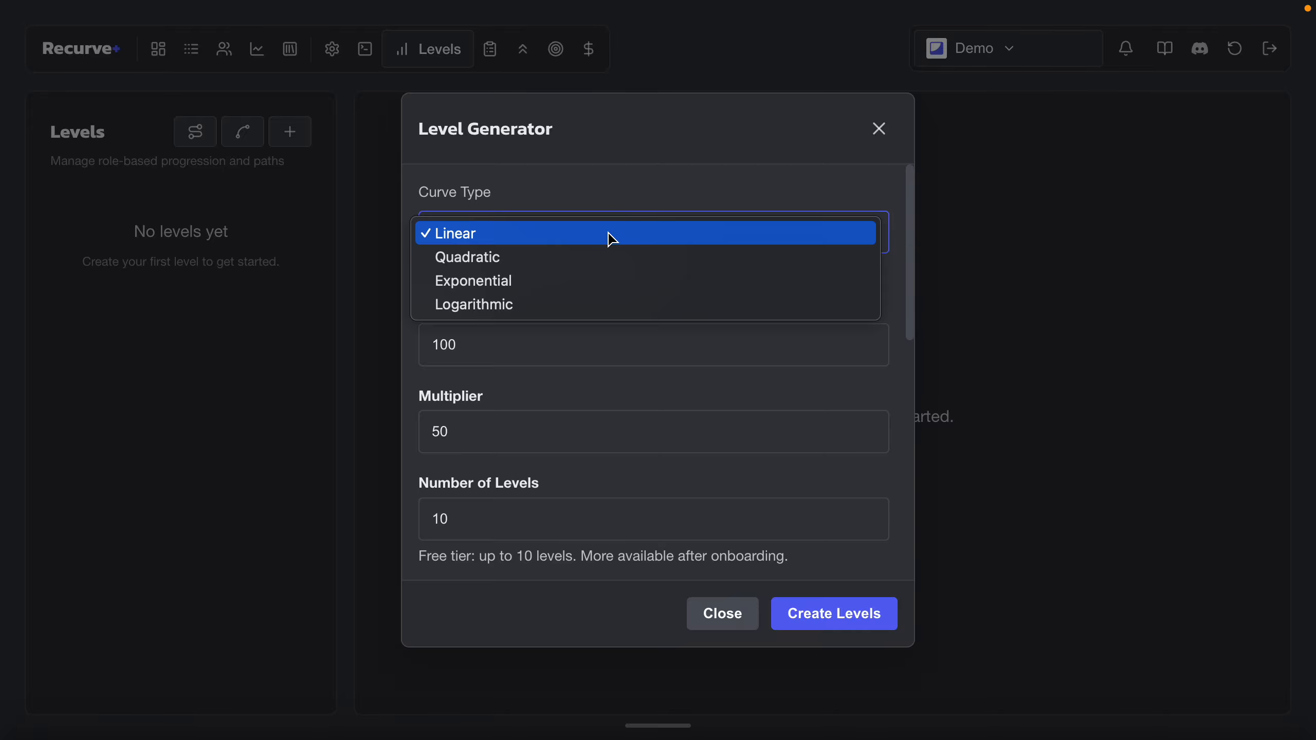
pyautogui.click(595, 259)
pyautogui.scroll(-1, 647, 331)
pyautogui.scroll(-5, 647, 332)
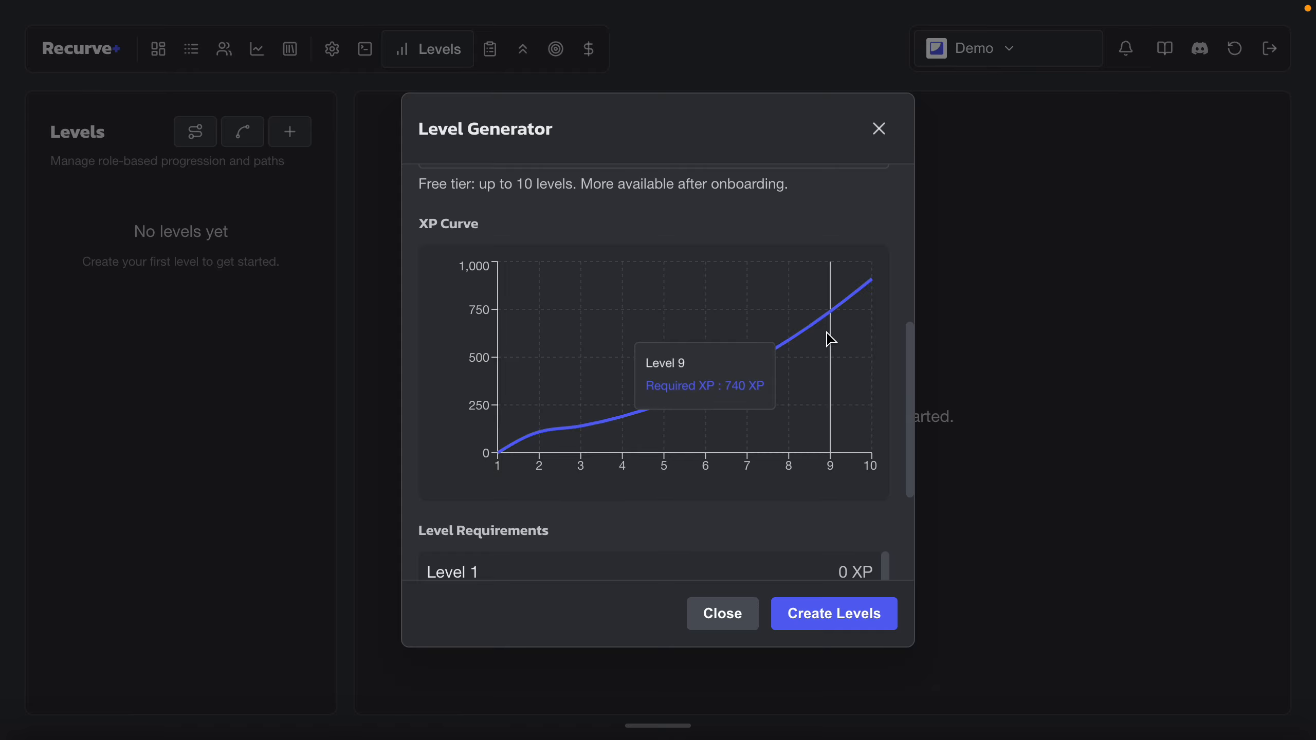
pyautogui.scroll(6, 764, 247)
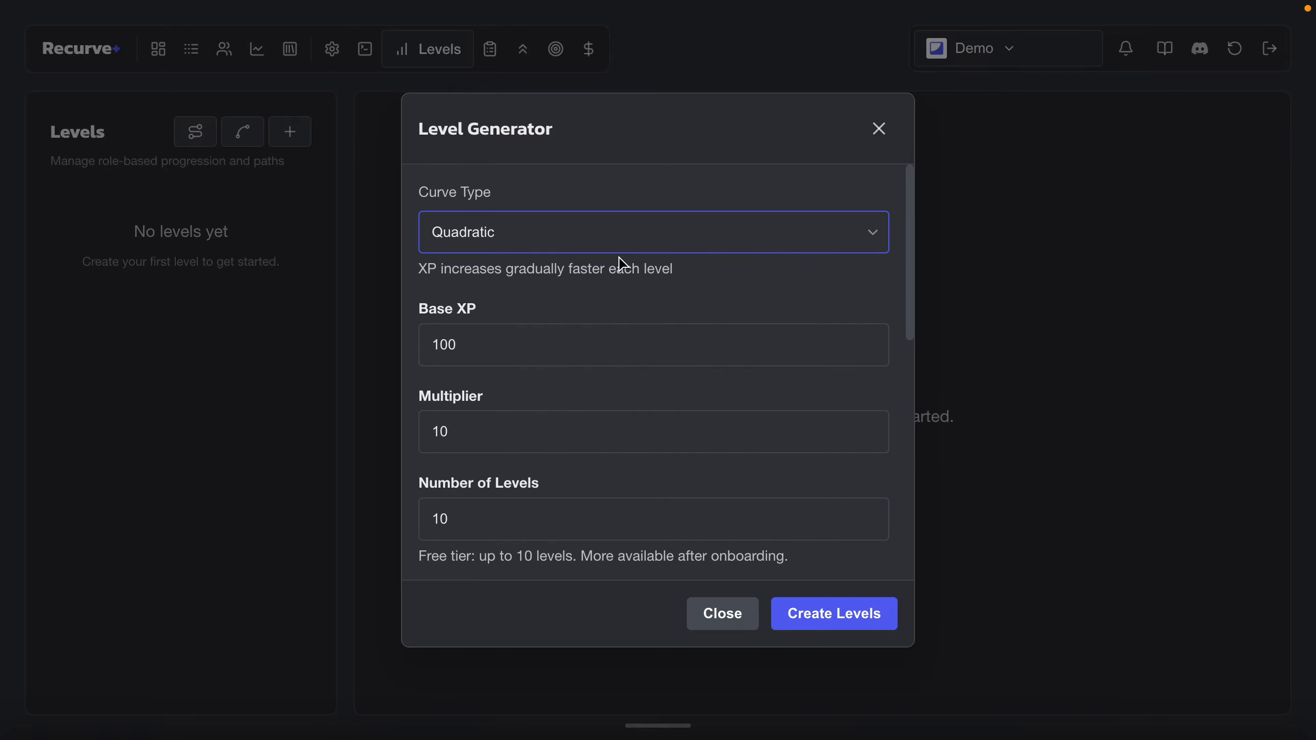
# - Set the curve type to Exponential and inspect its XP curve
pyautogui.click(576, 232)
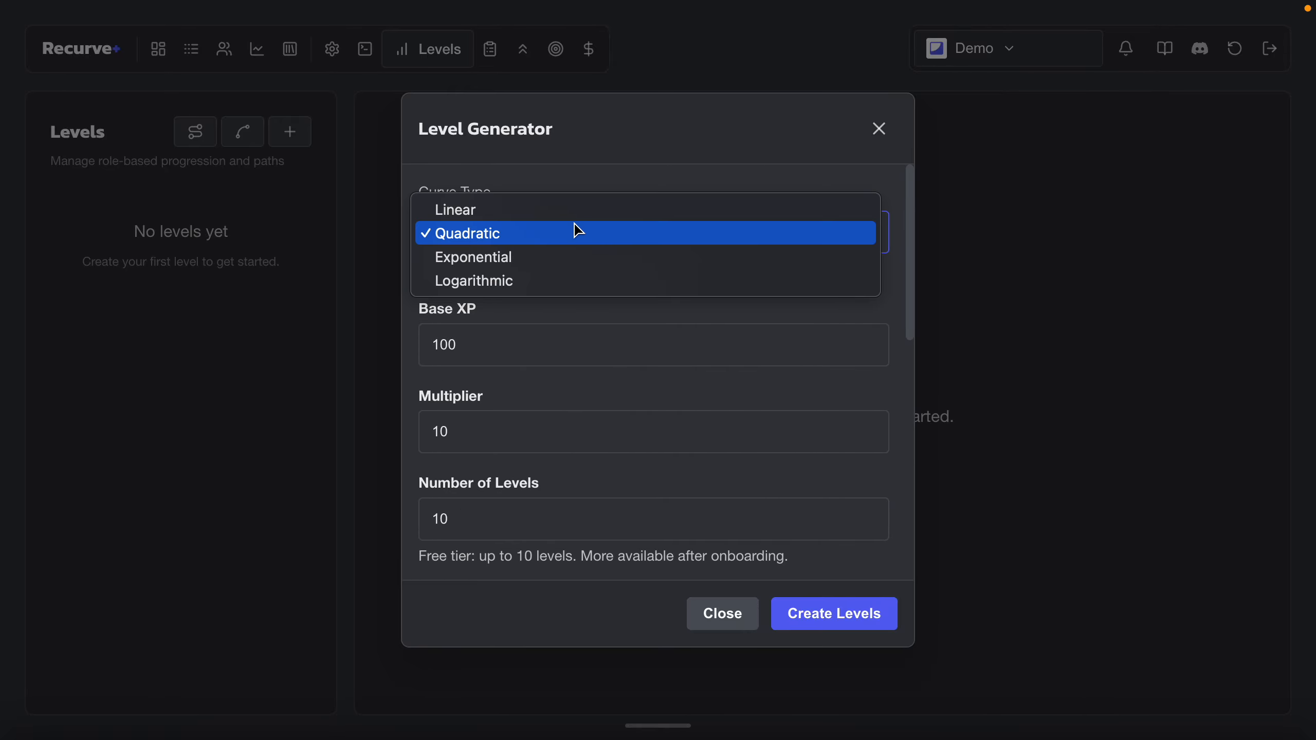
pyautogui.click(558, 255)
pyautogui.scroll(-7, 663, 326)
pyautogui.scroll(-1, 663, 327)
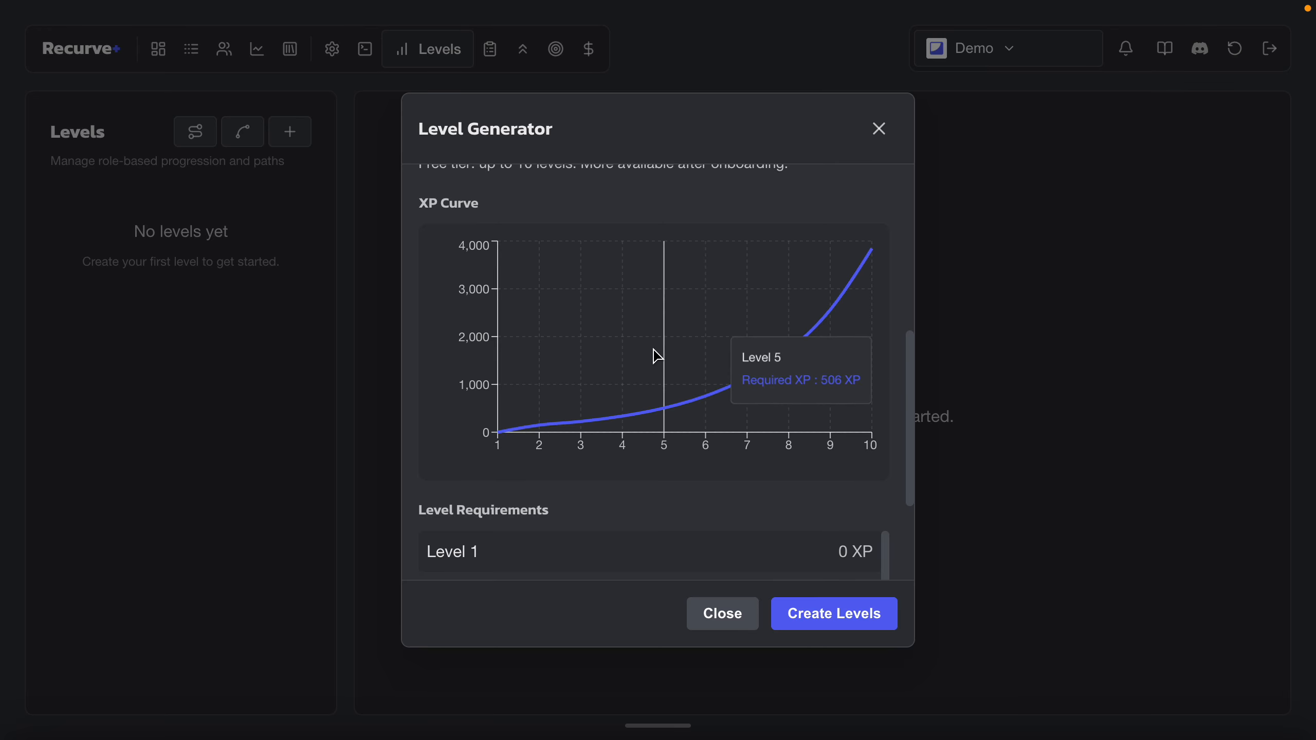
pyautogui.scroll(4, 702, 230)
pyautogui.scroll(3, 702, 229)
# - Set the exponential curve's multiplier to 1.75
pyautogui.click(496, 410)
pyautogui.press('BackSpace')
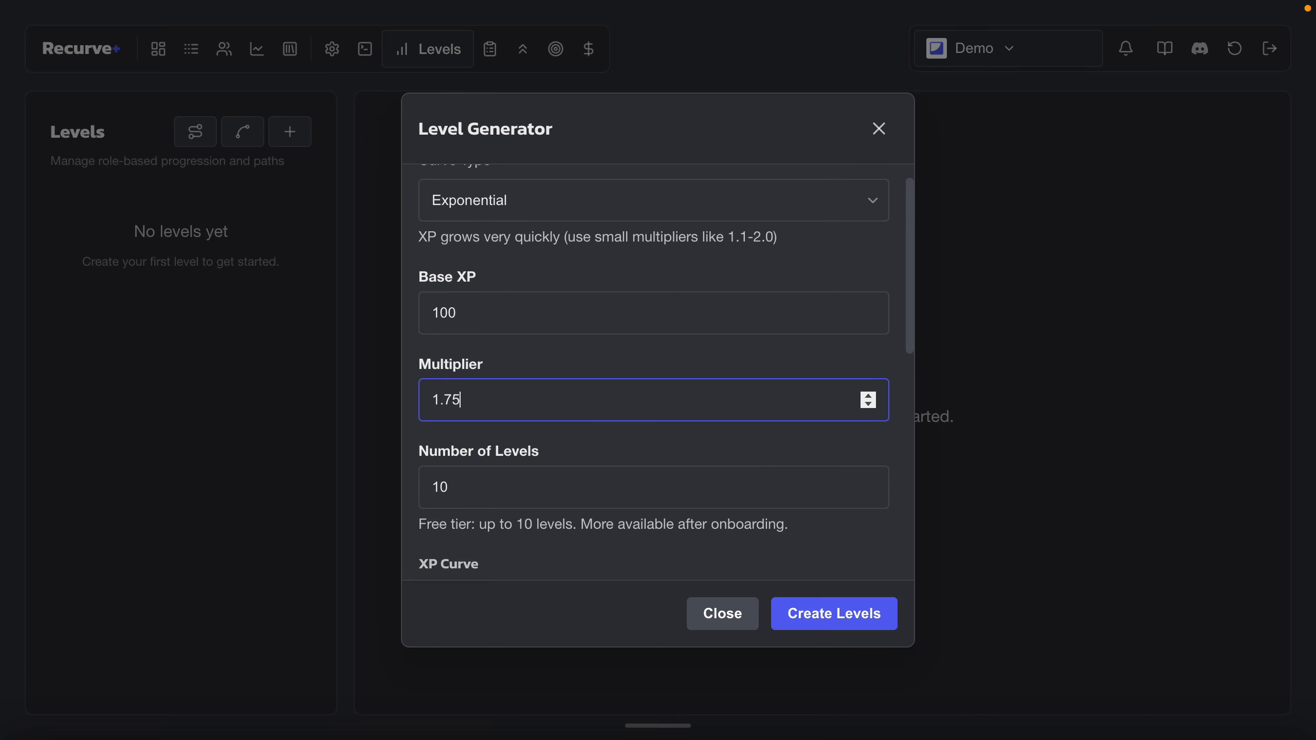
# - Set the number of levels to 5 and inspect the resulting XP curve and level requirements
pyautogui.click(552, 443)
pyautogui.scroll(-4, 573, 420)
pyautogui.click(539, 273)
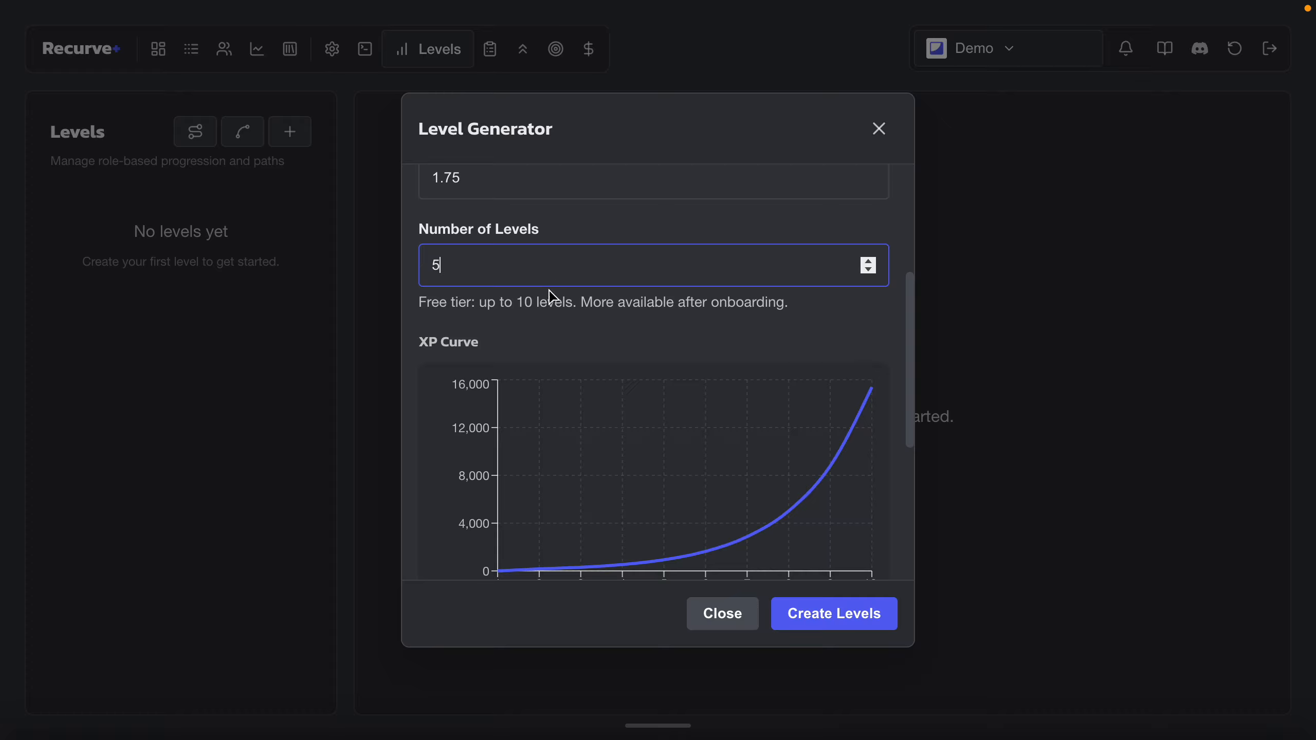
pyautogui.click(560, 336)
pyautogui.scroll(3, 560, 337)
pyautogui.scroll(-10, 584, 340)
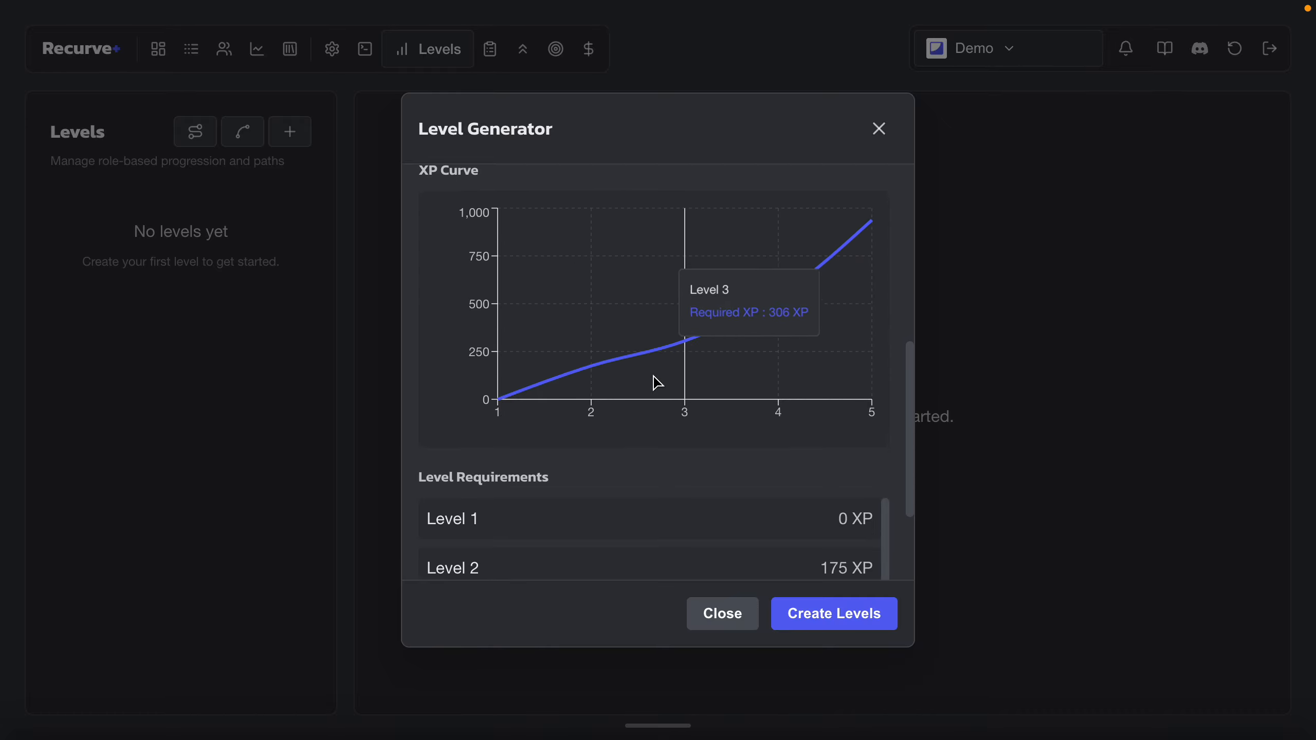
pyautogui.scroll(-2, 621, 467)
pyautogui.scroll(10, 620, 474)
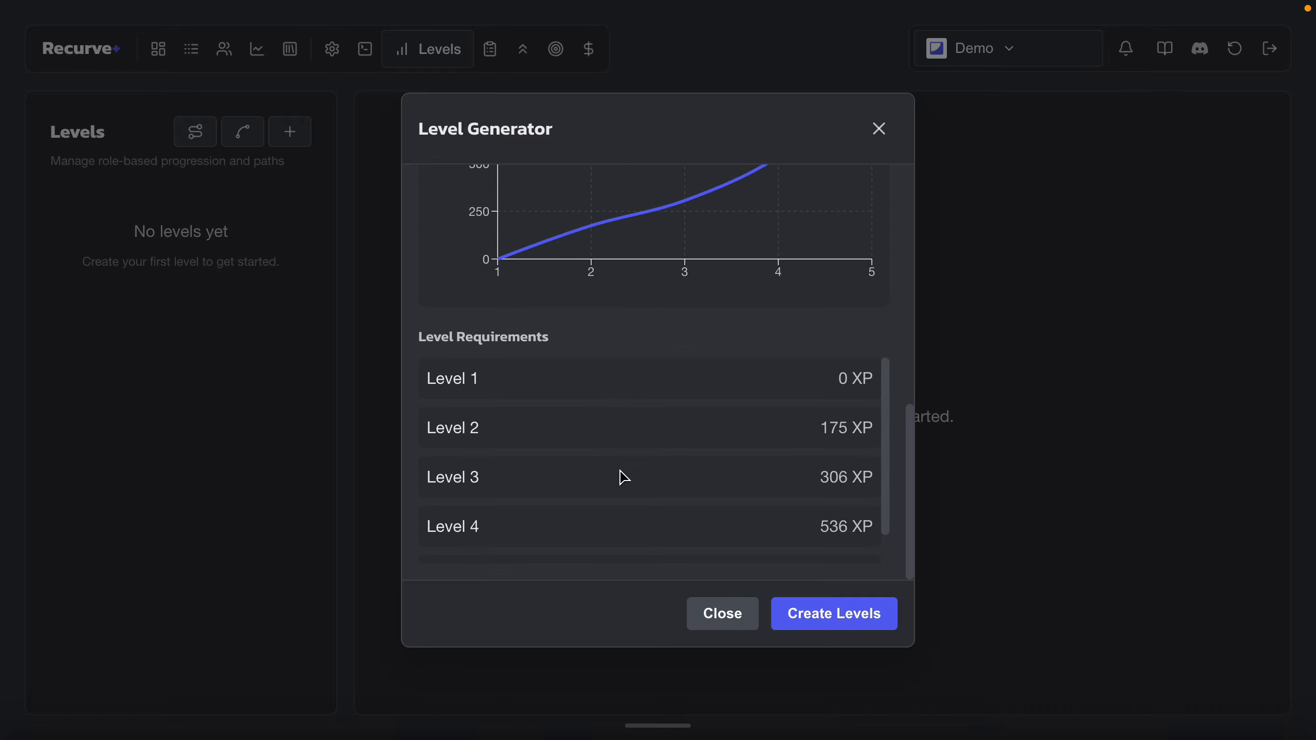
# - Review the exponential curve settings and create the levels from the generator
pyautogui.scroll(-5, 621, 381)
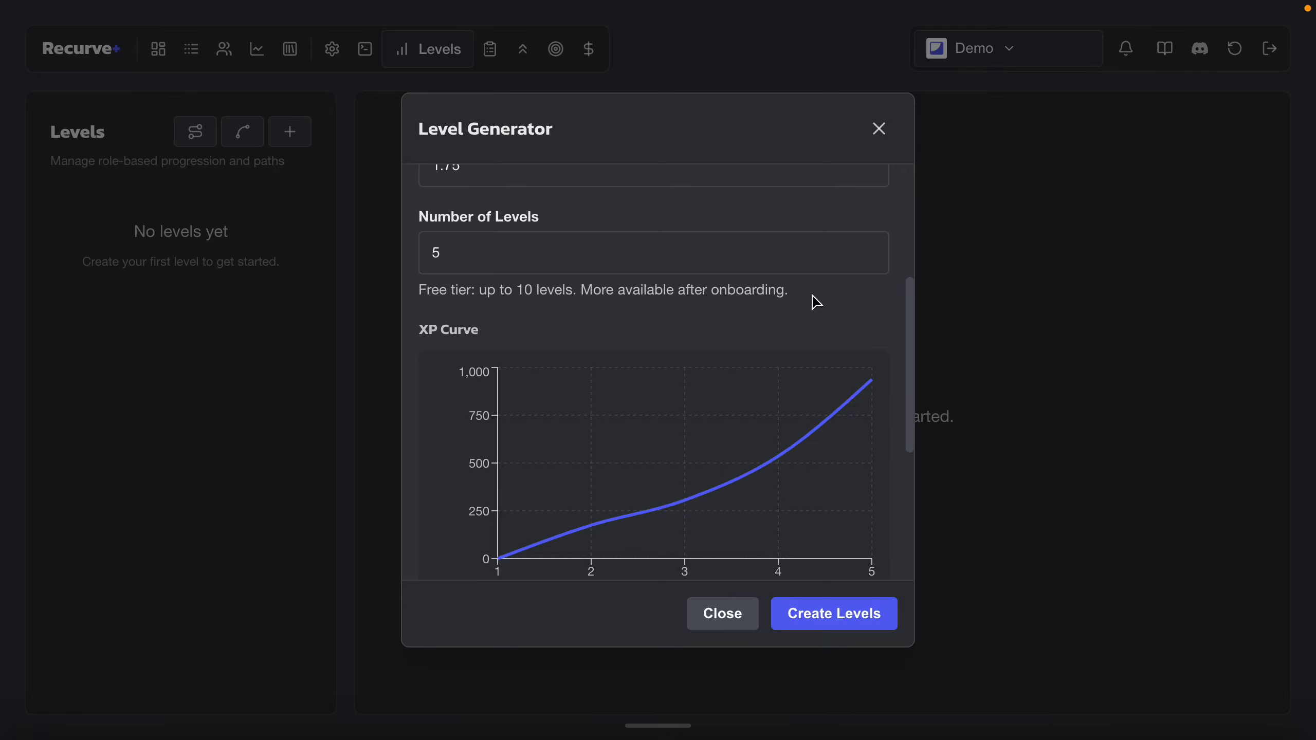
pyautogui.scroll(-3, 813, 300)
pyautogui.scroll(8, 813, 300)
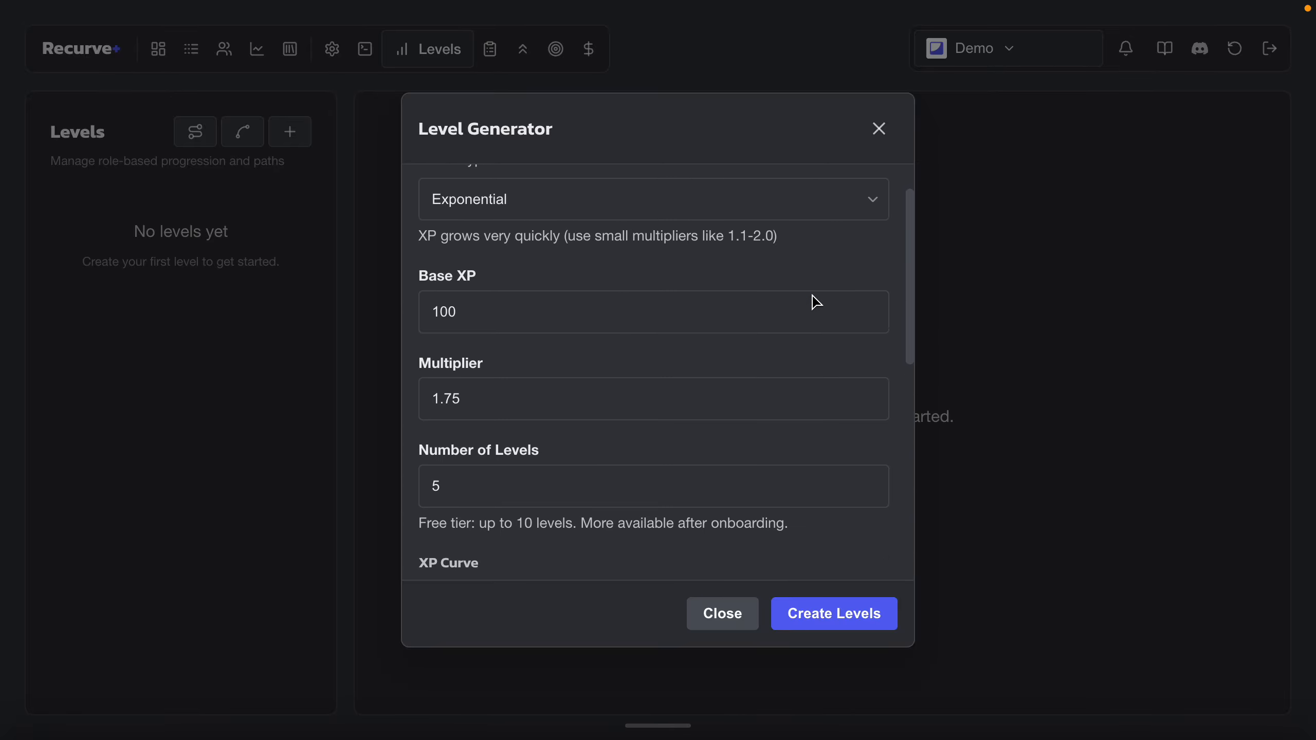
pyautogui.click(837, 614)
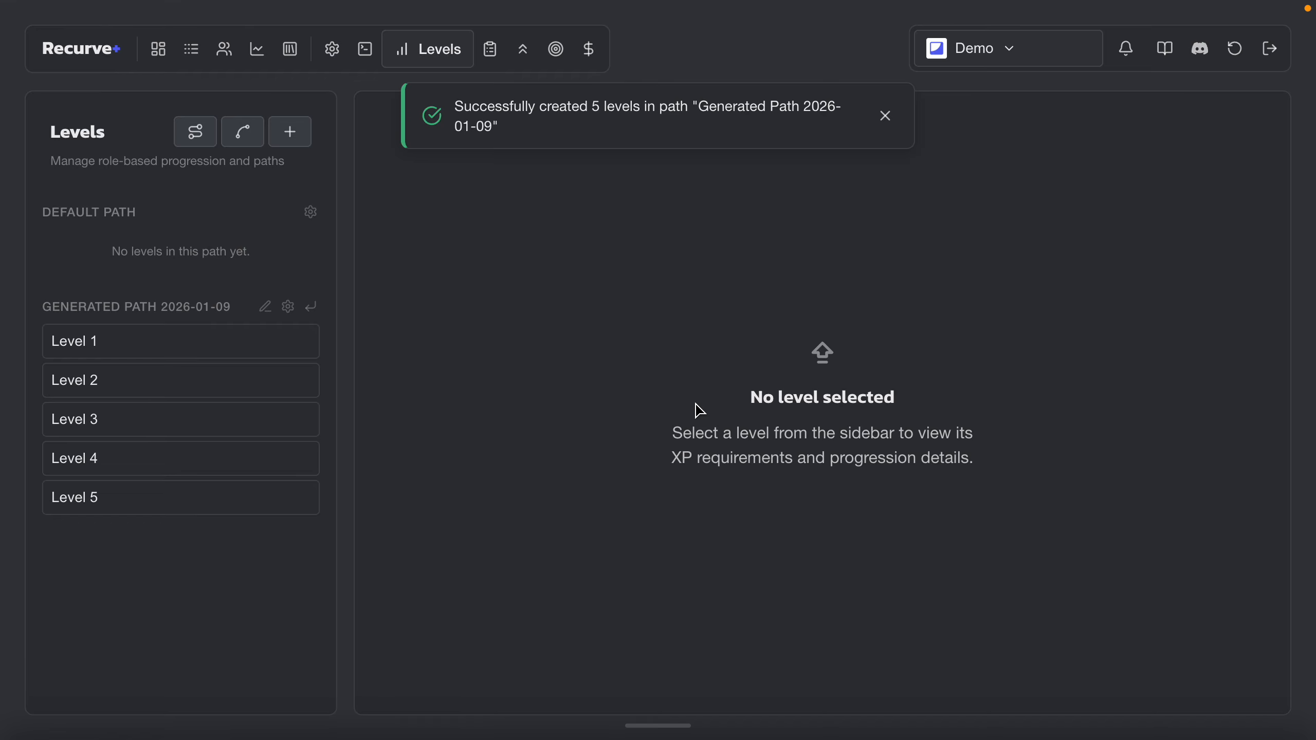
pyautogui.hotkey('ctrl', 'Left')
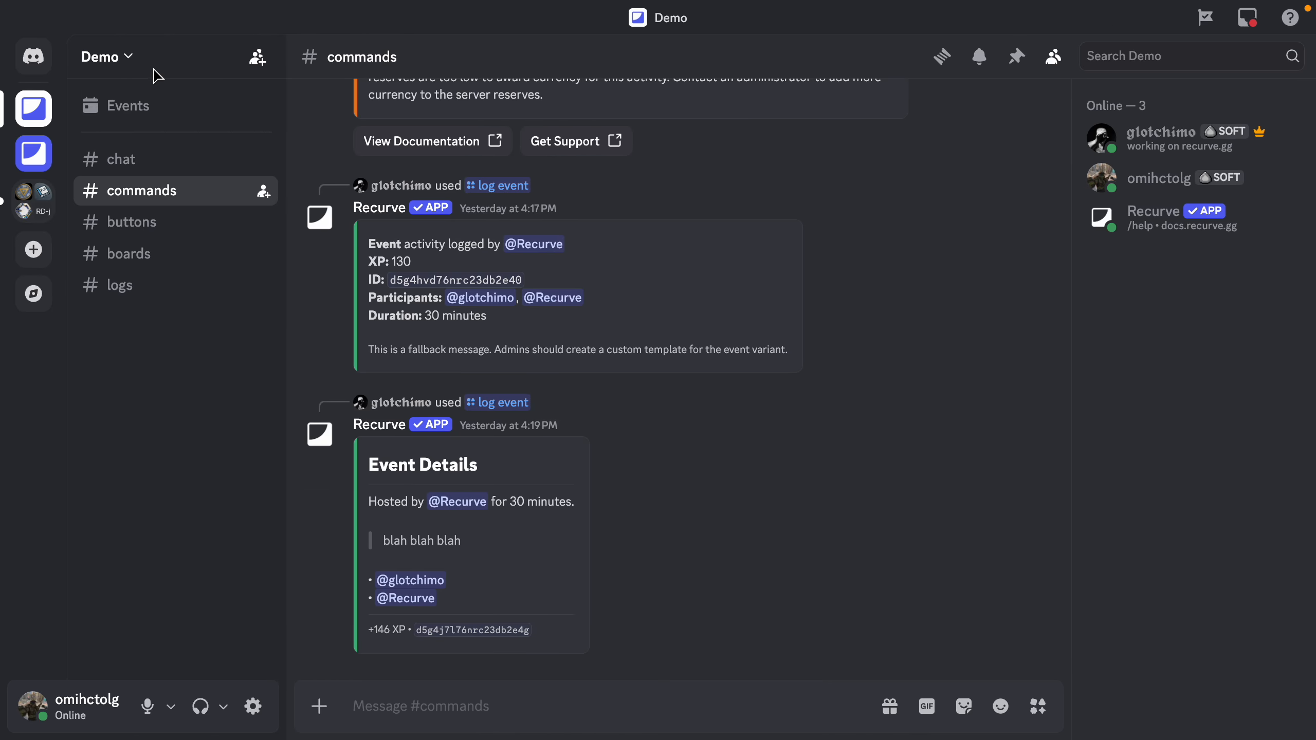
pyautogui.write('@level')
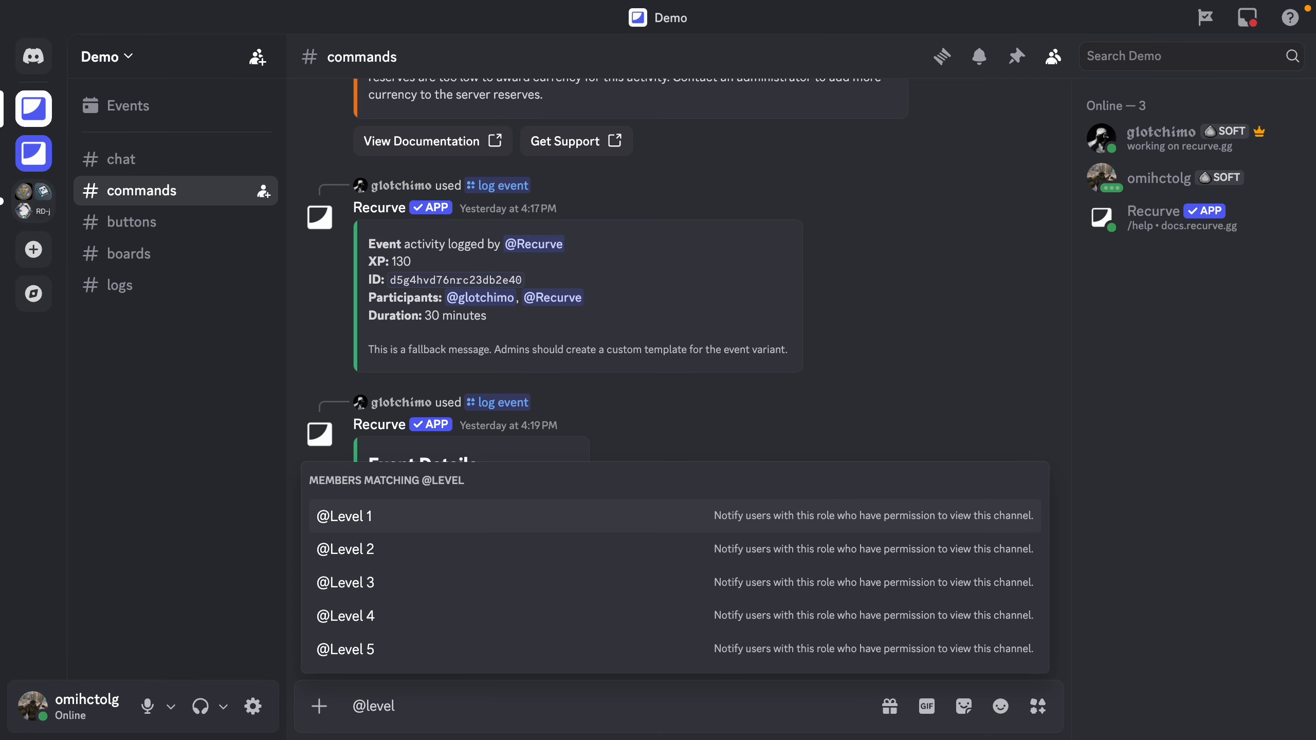
pyautogui.hotkey('ctrl', 'a')
pyautogui.press('BackSpace')
pyautogui.hotkey('ctrl', 'Right')
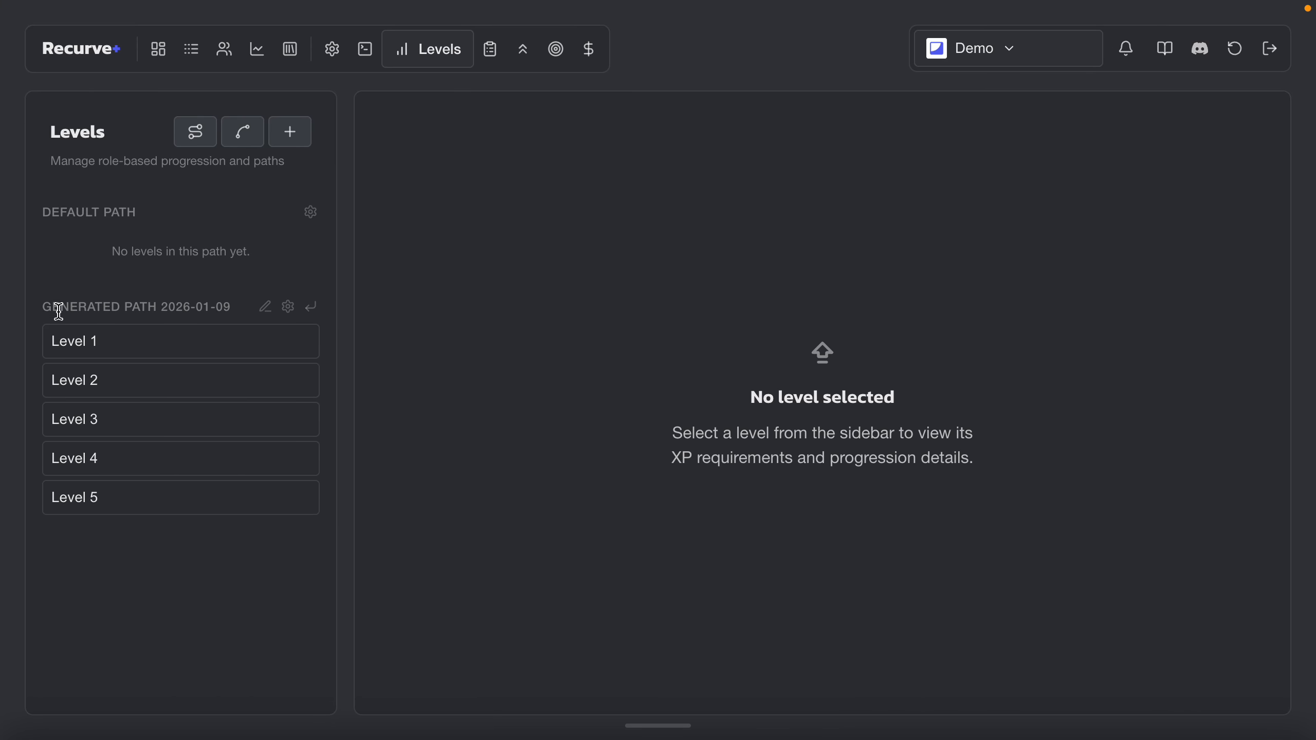
pyautogui.moveTo(40, 307); pyautogui.dragTo(228, 306)
pyautogui.click(435, 391)
pyautogui.hotkey('ctrl', 'Left')
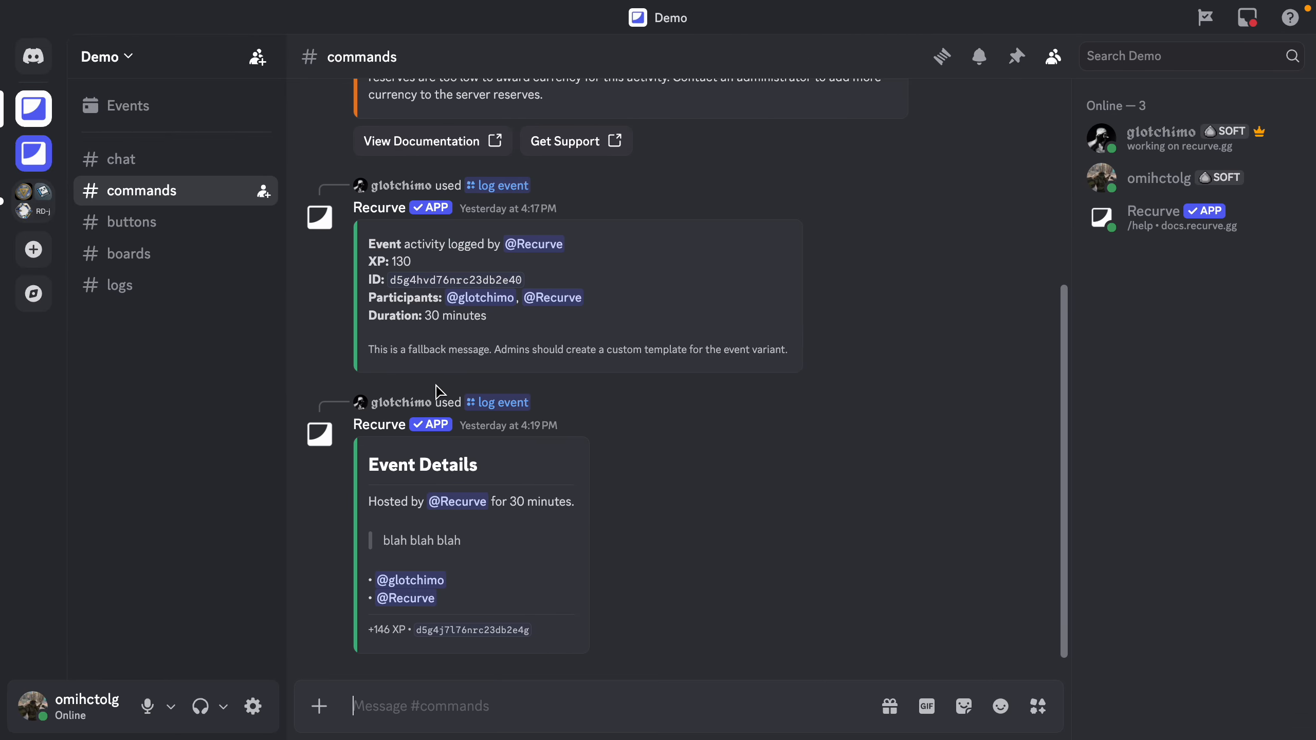
pyautogui.write('@gene')
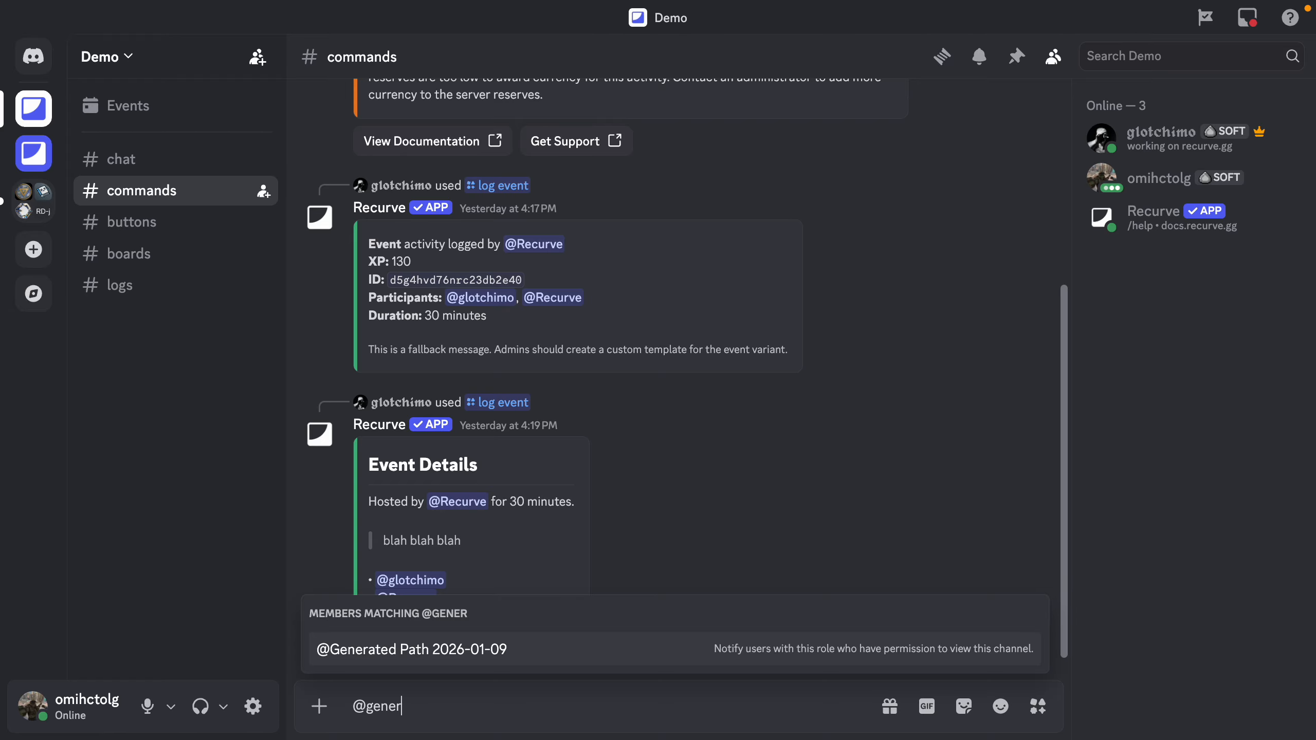
pyautogui.write('r')
pyautogui.press('BackSpace')
pyautogui.press('BackSpace')
pyautogui.press('BackSpace')
pyautogui.press('BackSpace')
pyautogui.press('BackSpace')
pyautogui.press('BackSpace')
# - Switch back to Recurve and move the generated path's levels into the default path
pyautogui.hotkey('ctrl', 'Right')
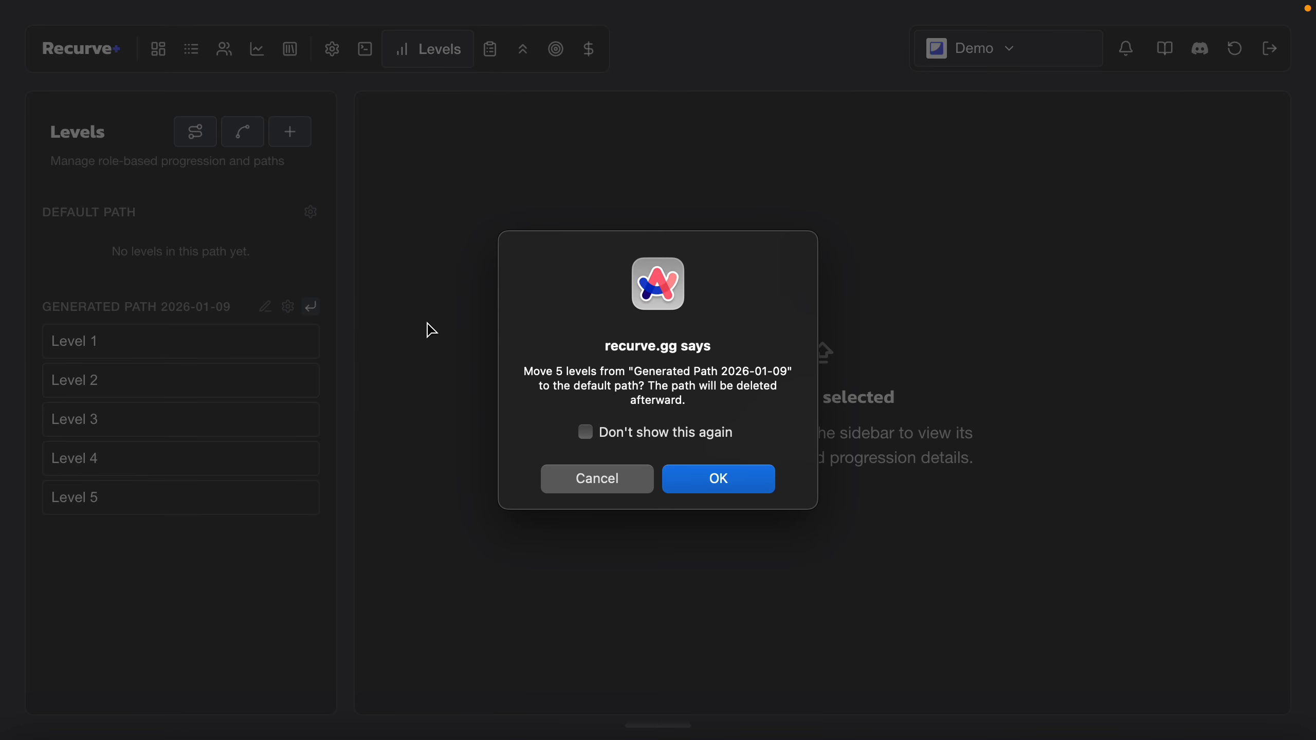
pyautogui.click(753, 488)
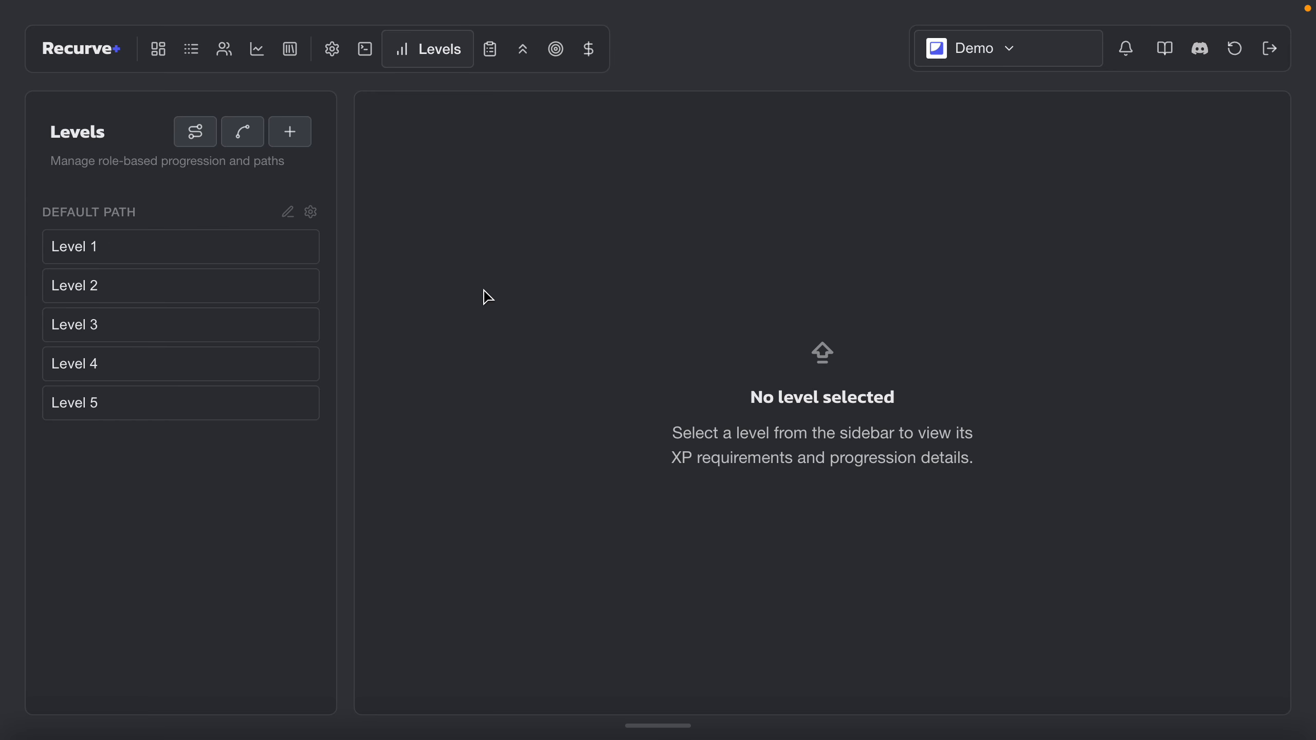
# - Examine the XP requirements of Levels 1 to 5 and the promotion mode shown for Level 2
pyautogui.click(268, 259)
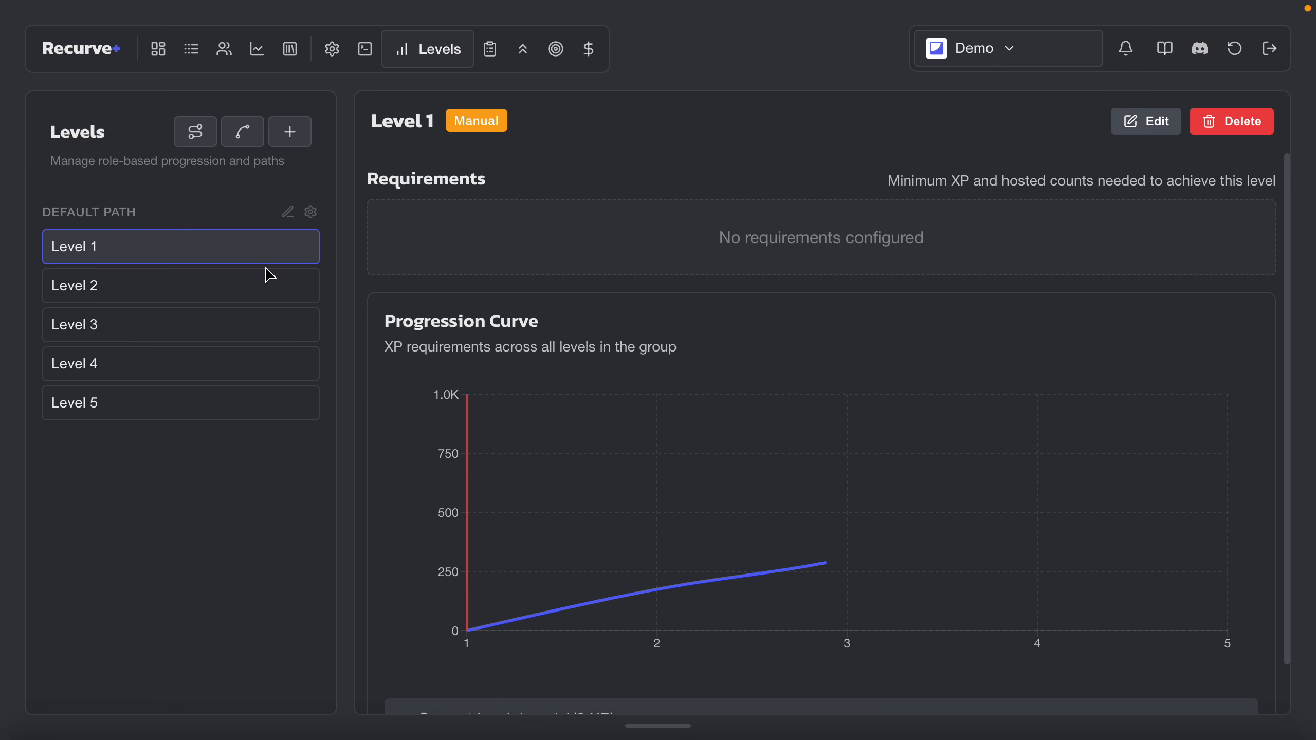
pyautogui.click(255, 291)
pyautogui.click(244, 333)
pyautogui.click(228, 369)
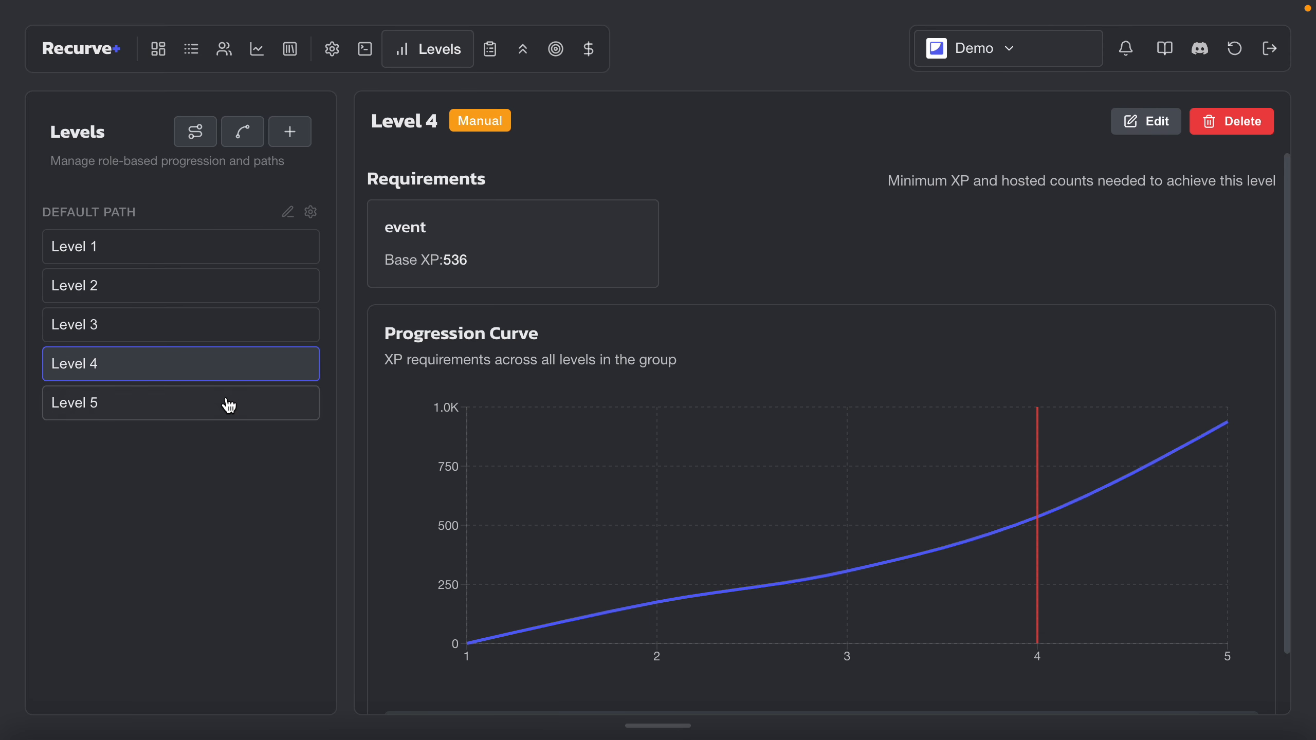
pyautogui.click(225, 411)
pyautogui.click(253, 296)
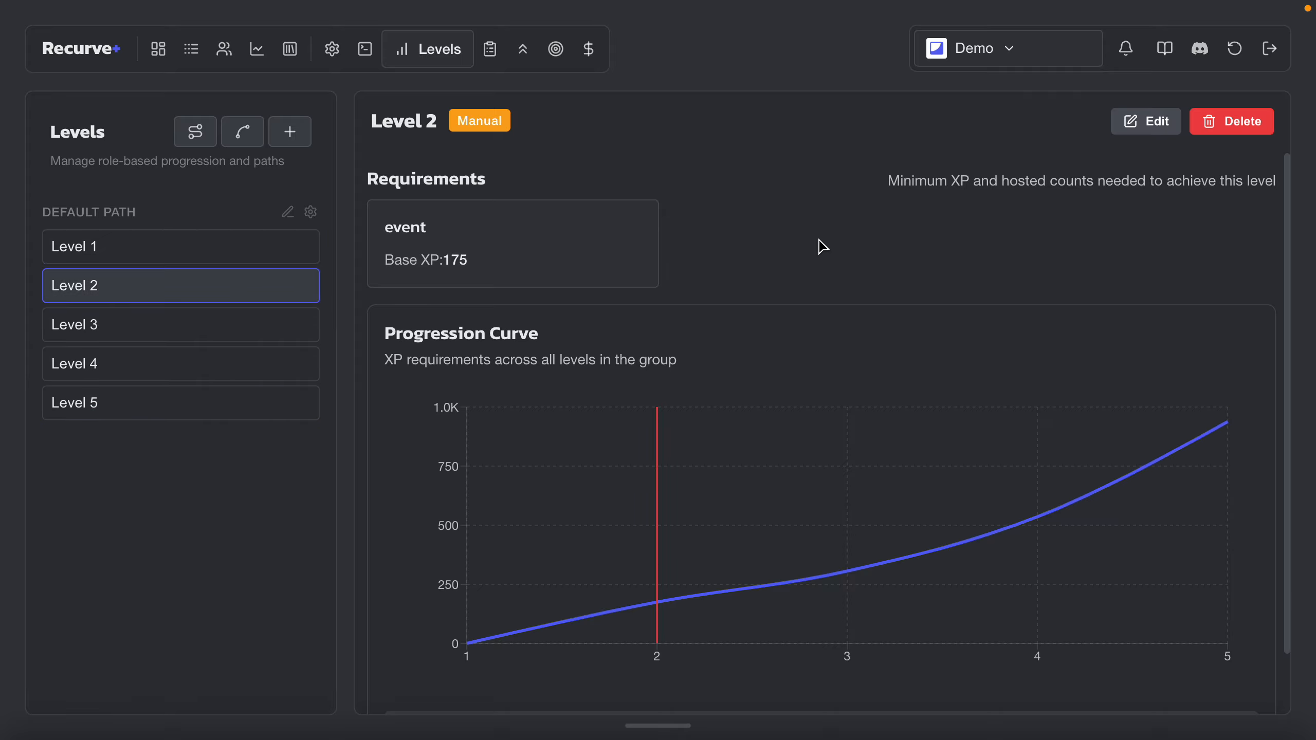
pyautogui.moveTo(507, 117); pyautogui.dragTo(459, 116)
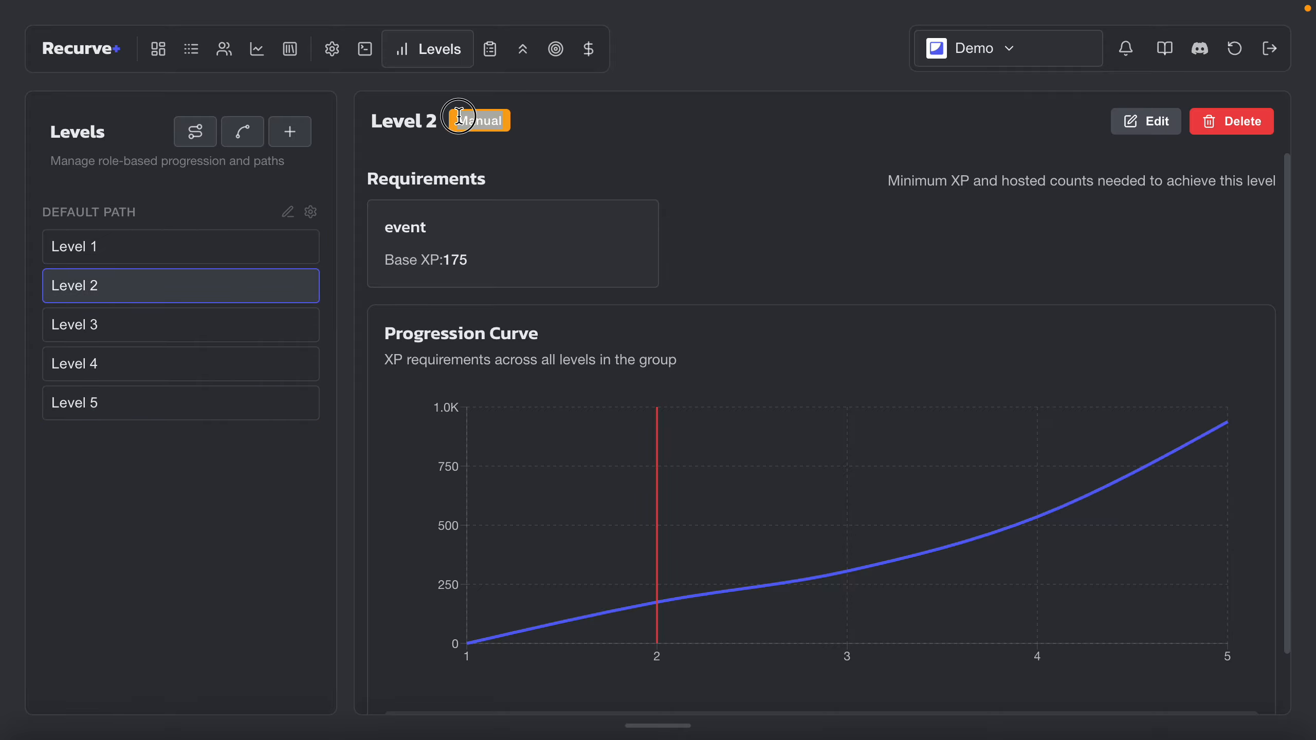
pyautogui.click(571, 145)
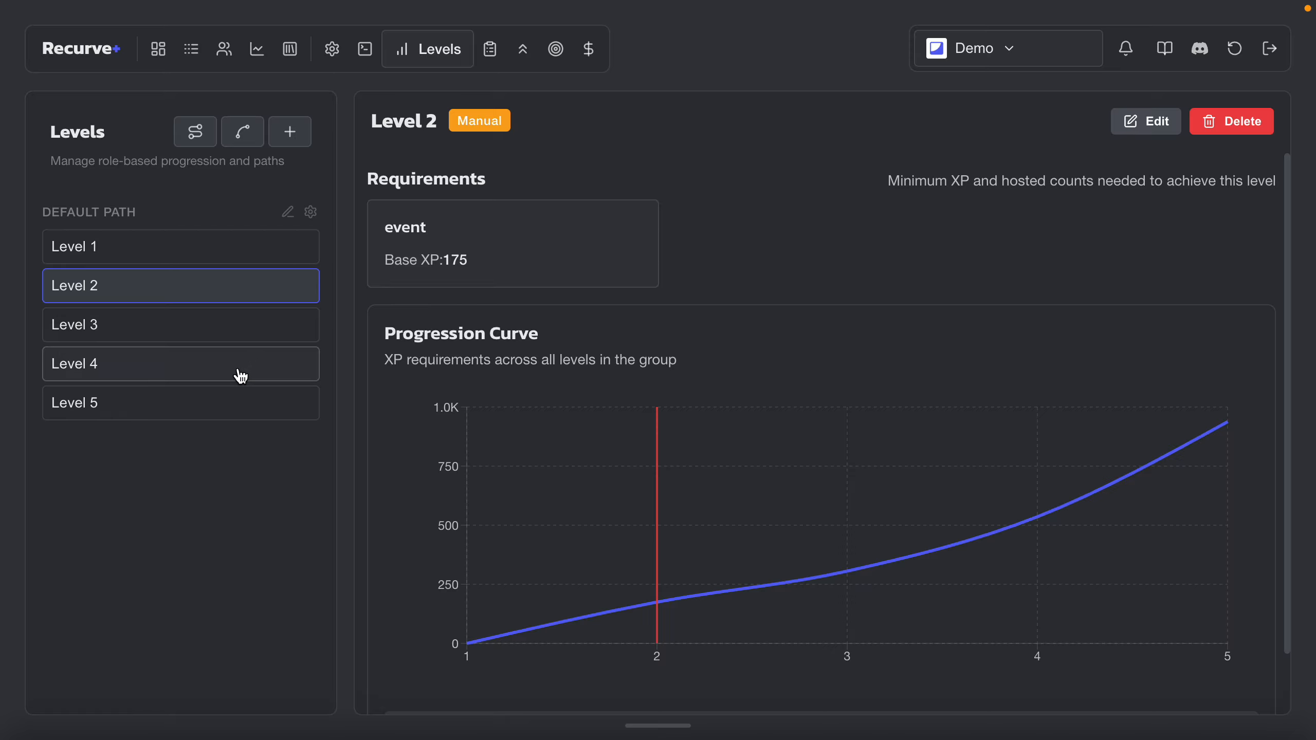
# - Switch to Discord, look up the /promote command in the commands channel and clear it without running it
pyautogui.hotkey('ctrl', 'Left')
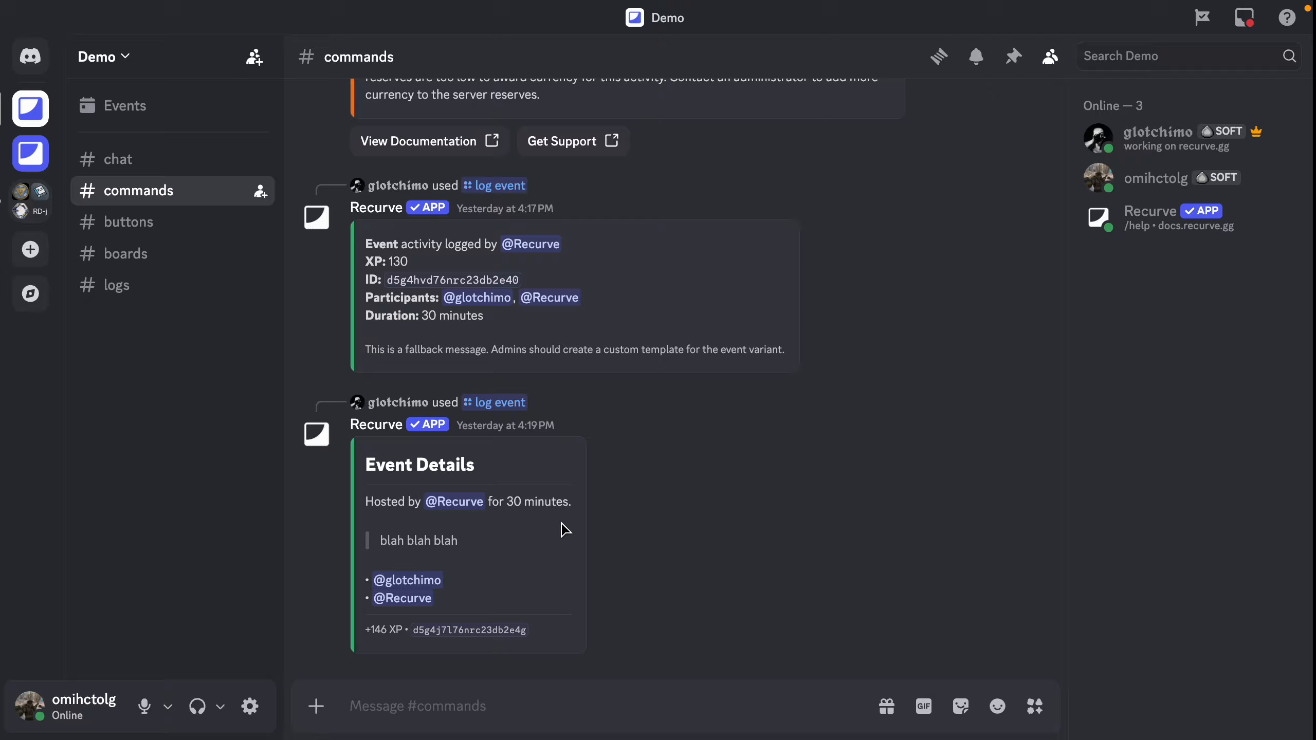
pyautogui.write('/promote')
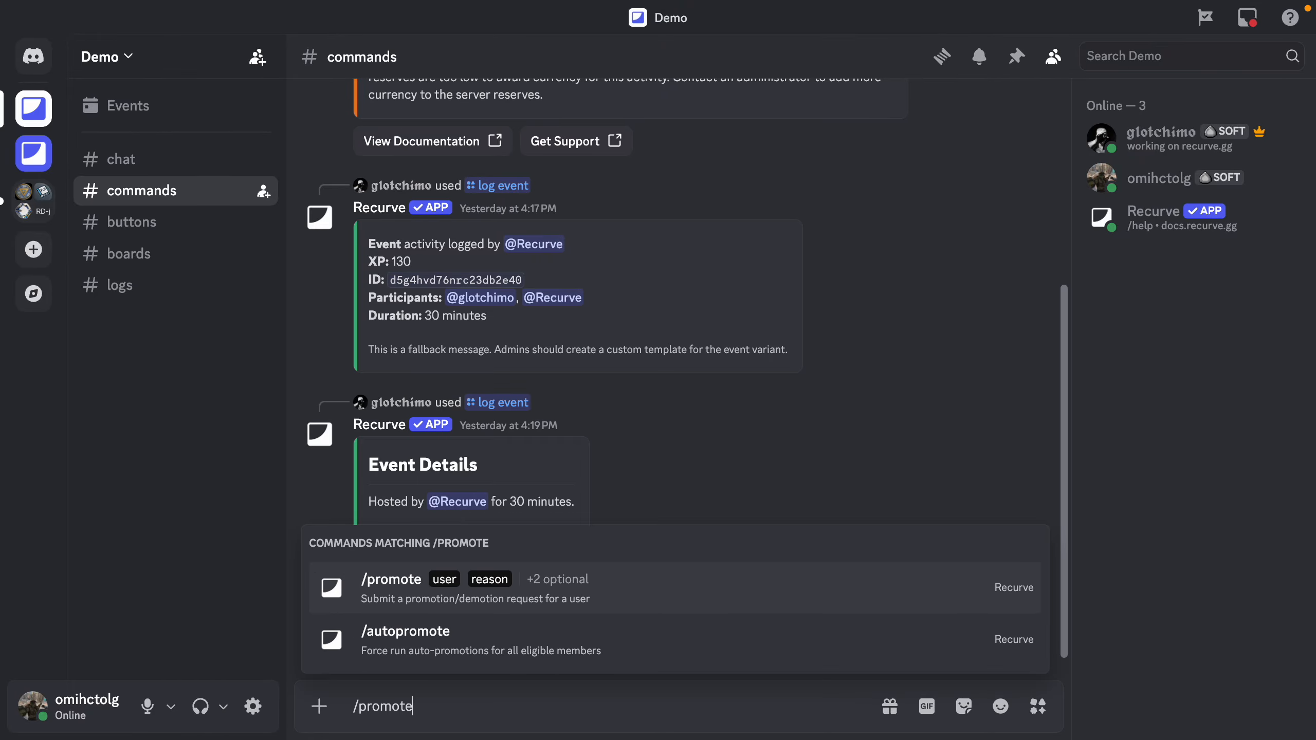
pyautogui.press('BackSpace')
pyautogui.press('BackSpace')
pyautogui.press('BackSpace')
pyautogui.press('BackSpace')
pyautogui.press('BackSpace')
pyautogui.press('BackSpace')
pyautogui.press('BackSpace')
pyautogui.press('BackSpace')
# - Look up the /approve command, discard it without running it, and return to Recurve
pyautogui.write('/approve')
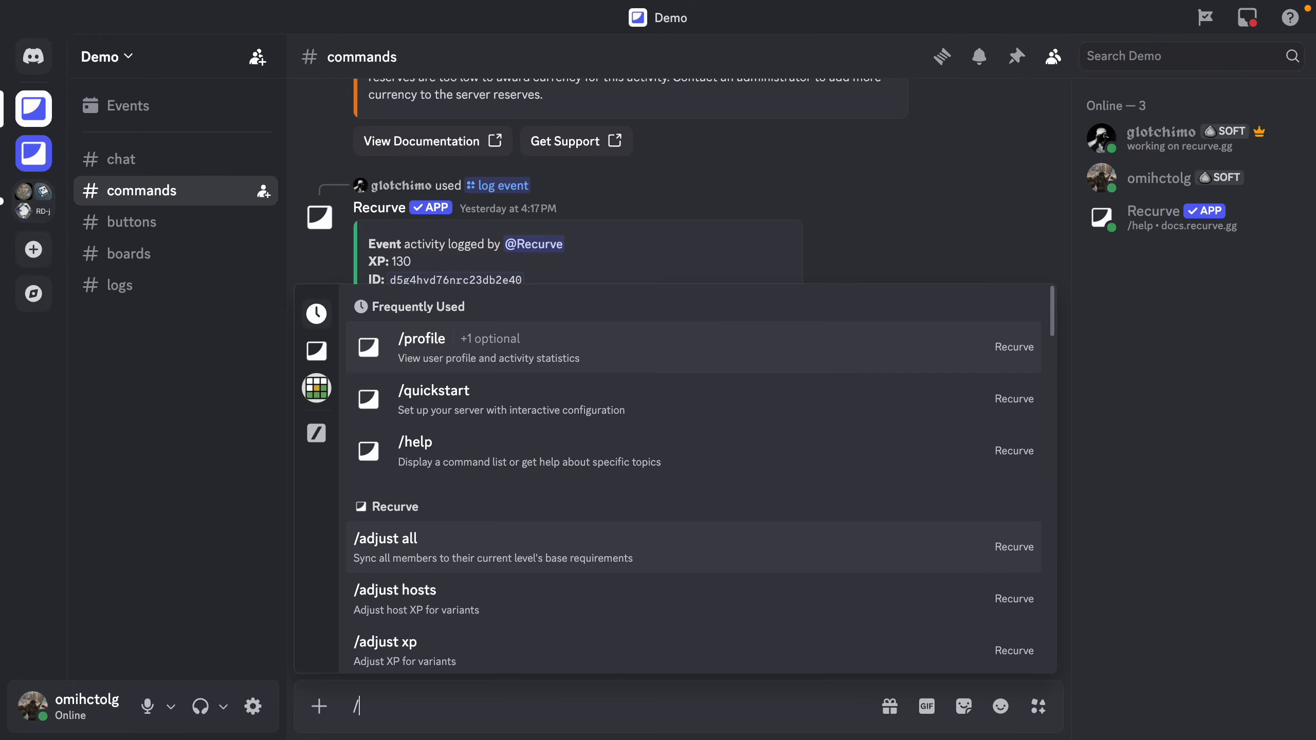
pyautogui.hotkey('ctrl', 'a')
pyautogui.press('BackSpace')
pyautogui.hotkey('ctrl', 'Right')
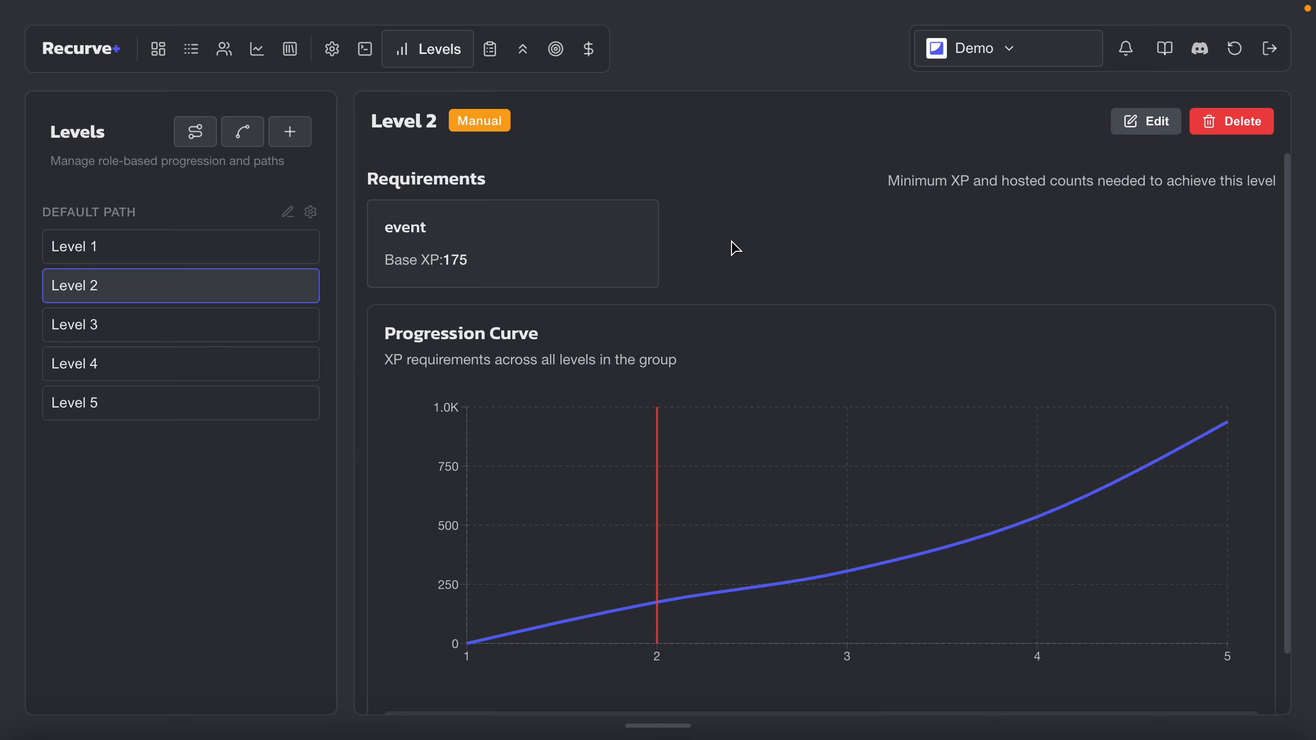
# - Edit Level 2 to auto-promote members when requirements are met and save the level
pyautogui.click(273, 244)
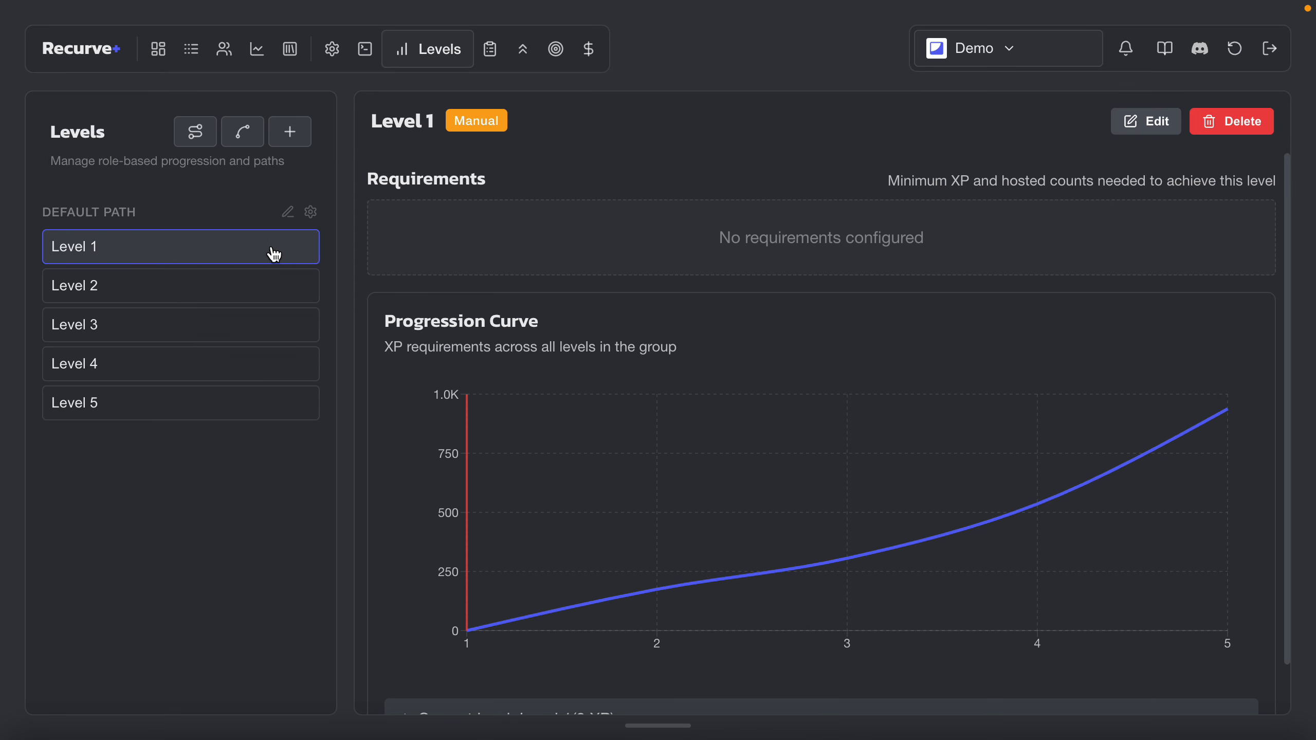
pyautogui.click(290, 285)
pyautogui.click(1124, 122)
pyautogui.scroll(-5, 543, 506)
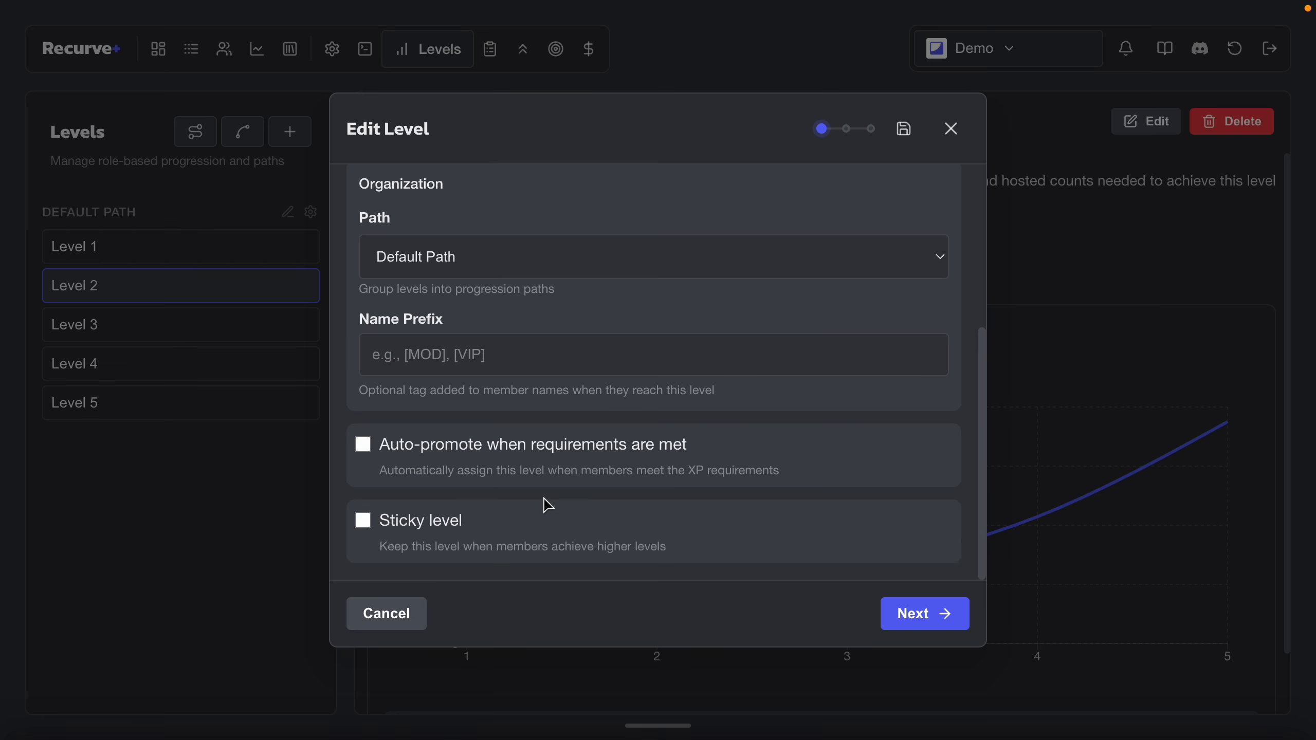
pyautogui.click(509, 456)
pyautogui.click(905, 128)
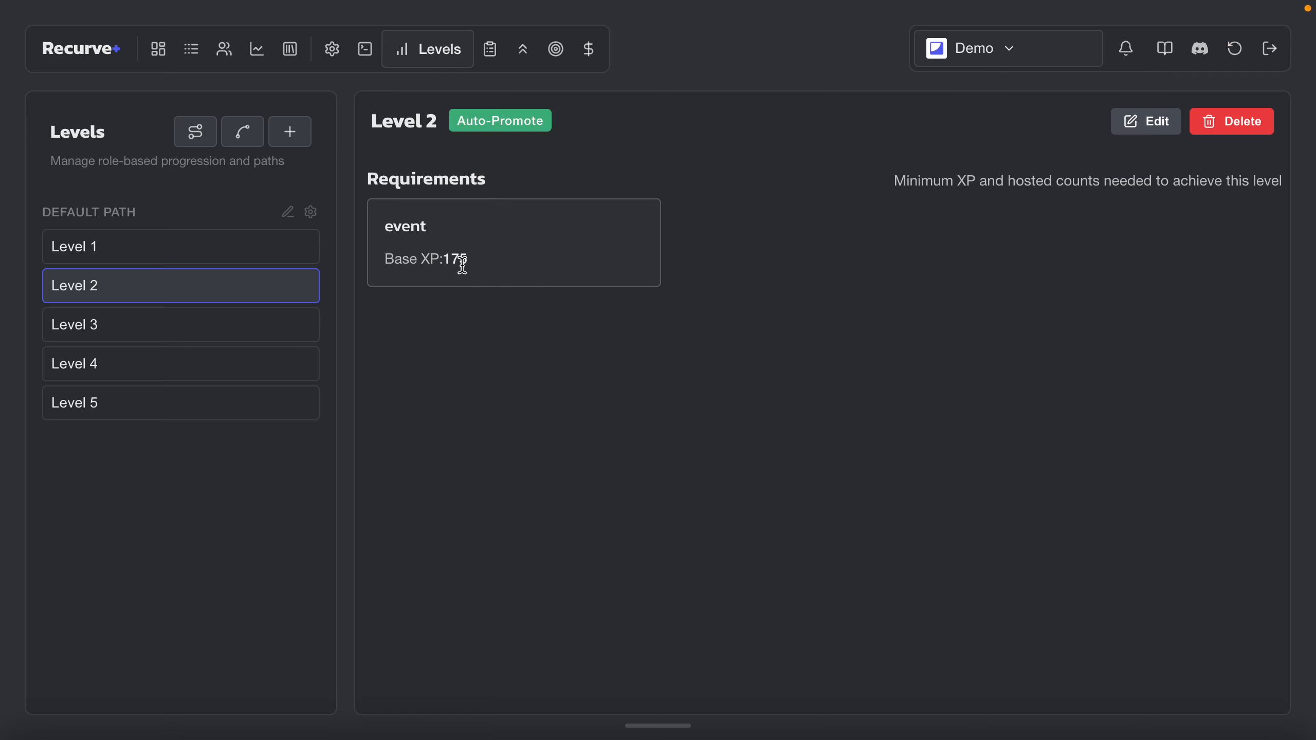
# - Compare the promotion modes and requirements of Levels 1, 2 and 3
pyautogui.click(306, 315)
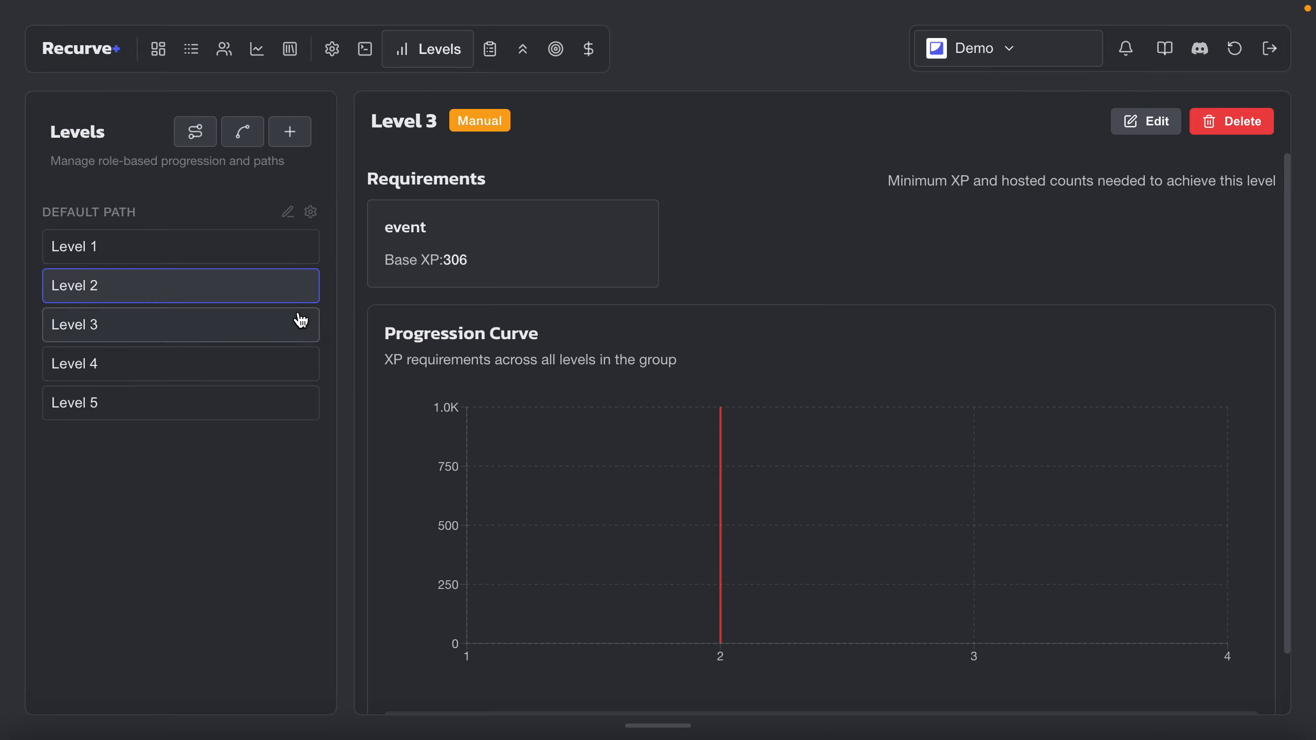
pyautogui.click(291, 285)
pyautogui.click(288, 253)
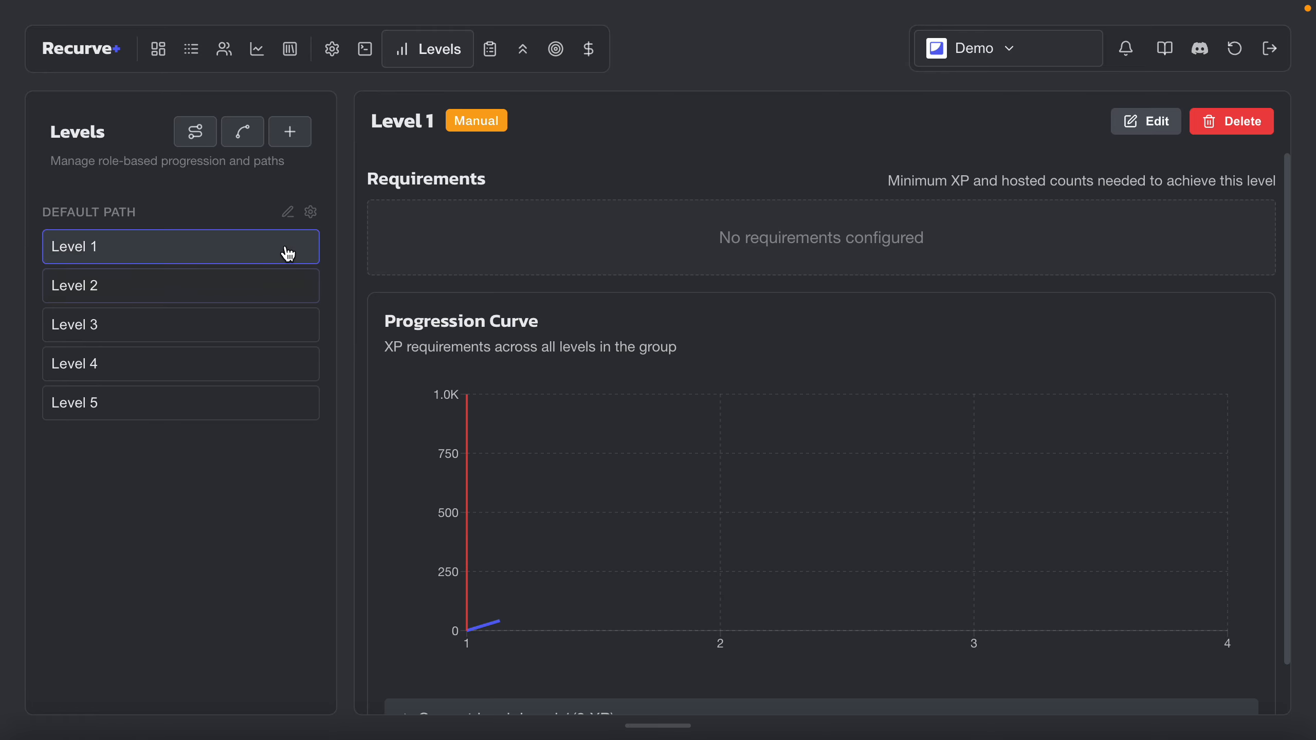
pyautogui.click(280, 286)
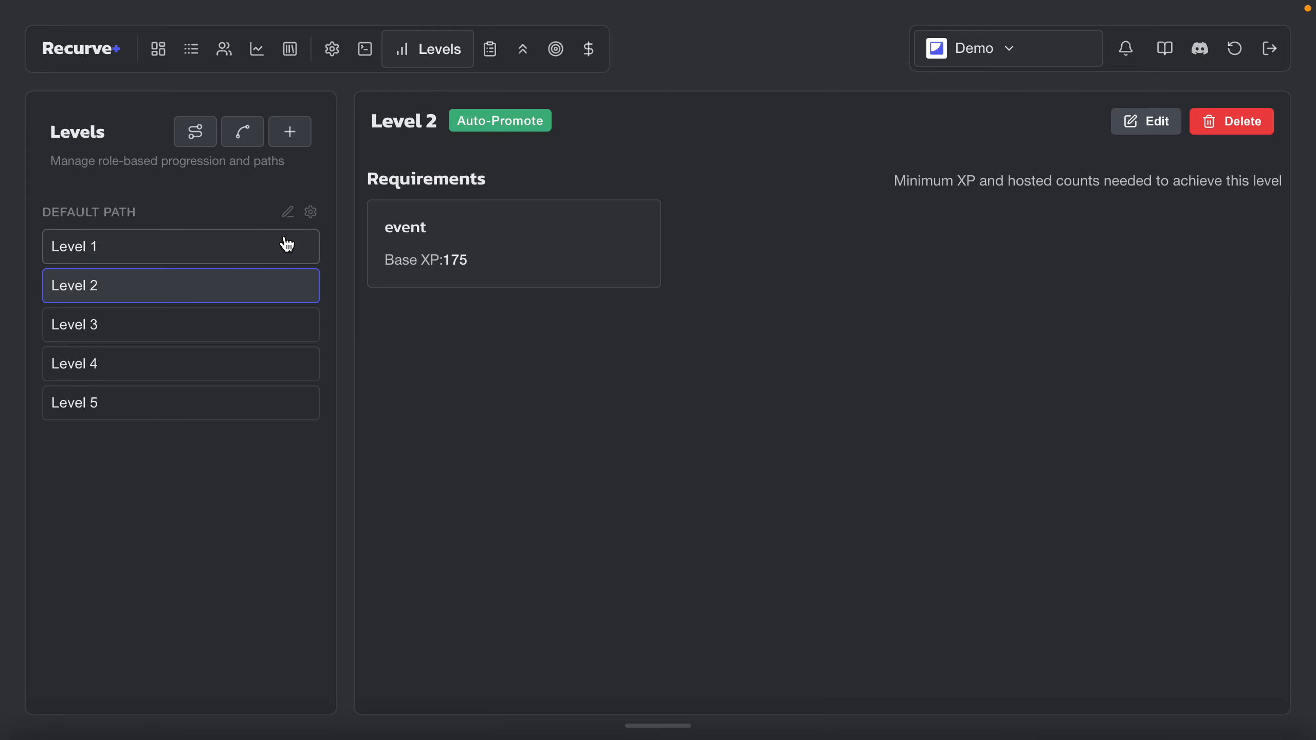
# - Bulk edit the default path with Change Auto-Promote, enabling auto-promote for all levels, and apply the changes
pyautogui.click(287, 212)
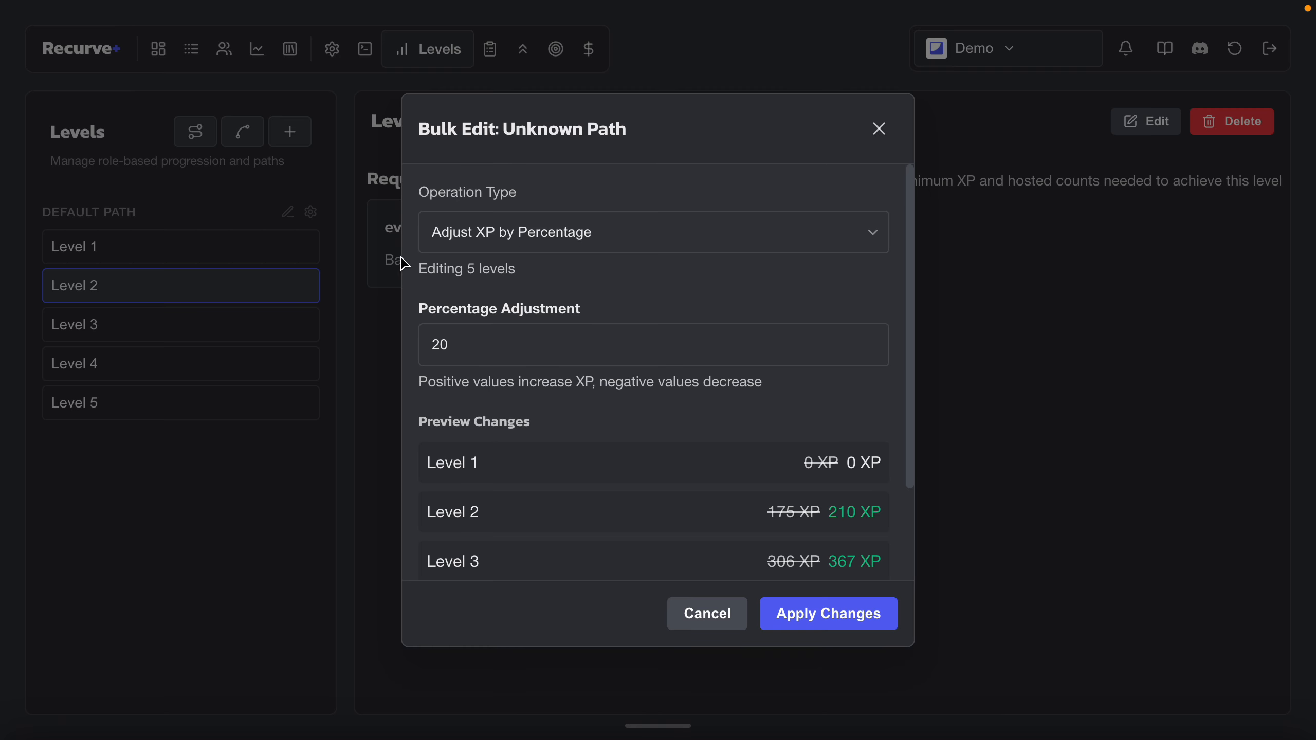
pyautogui.click(647, 242)
pyautogui.click(606, 305)
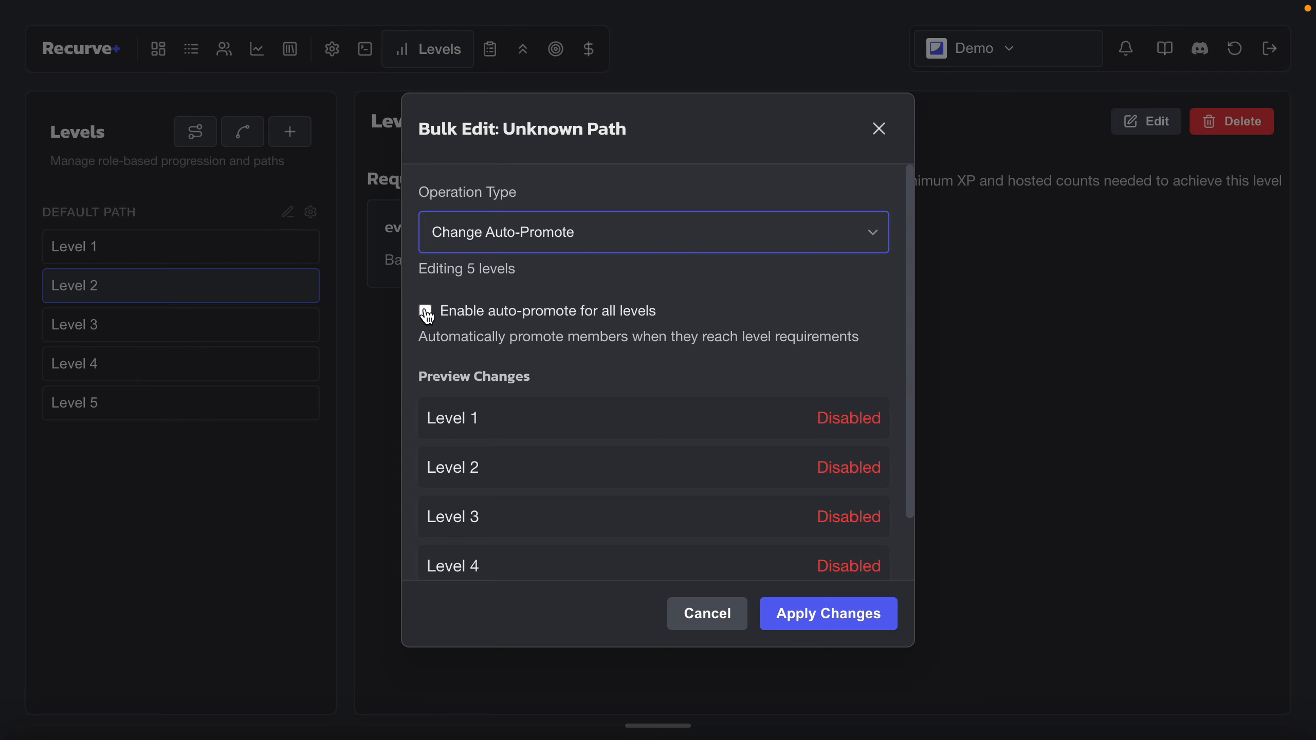
pyautogui.click(424, 311)
pyautogui.scroll(-2, 721, 341)
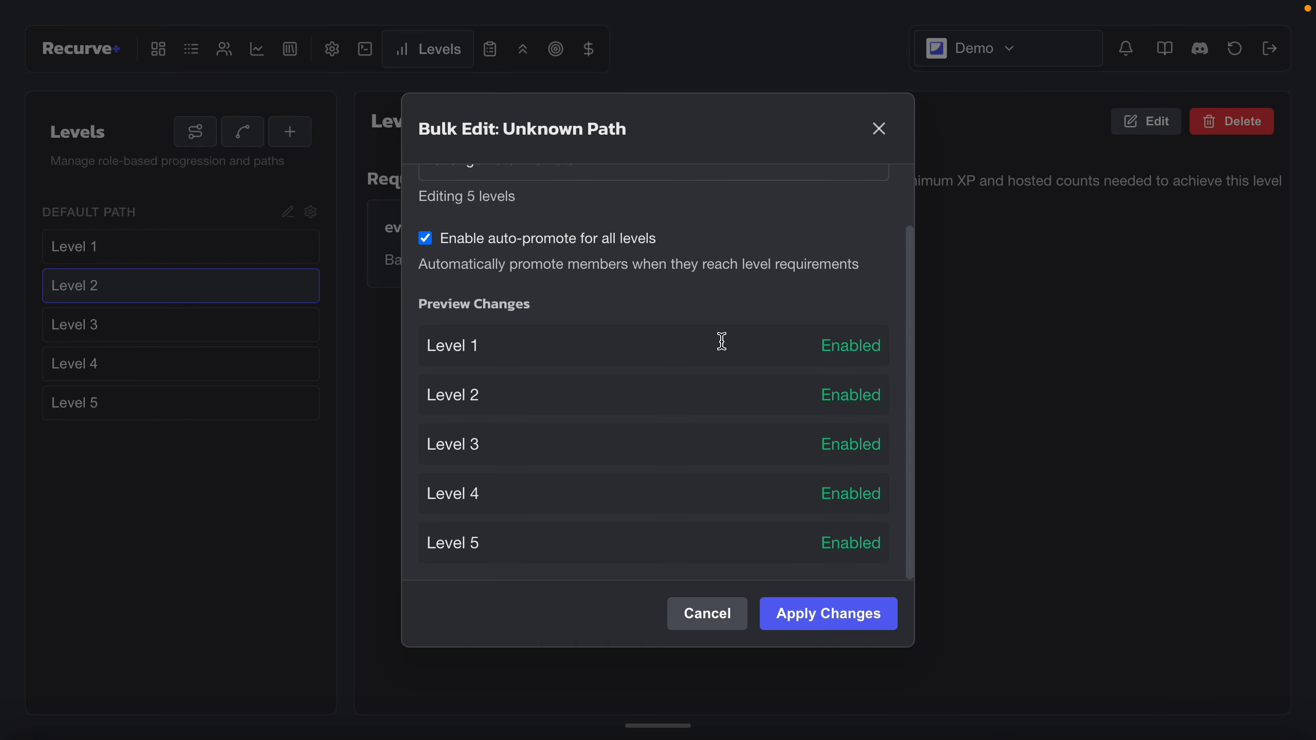
pyautogui.click(805, 622)
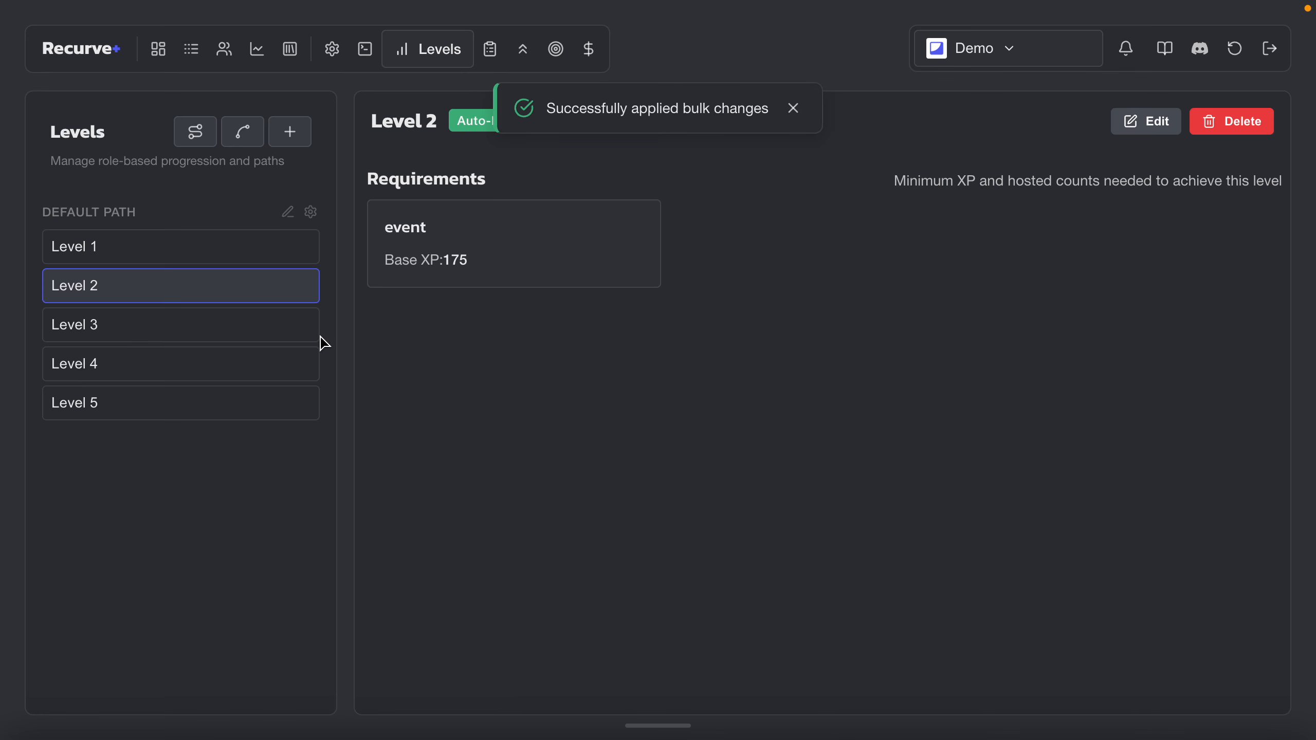
# - Check the auto-promote status of each level in the default path
pyautogui.click(284, 328)
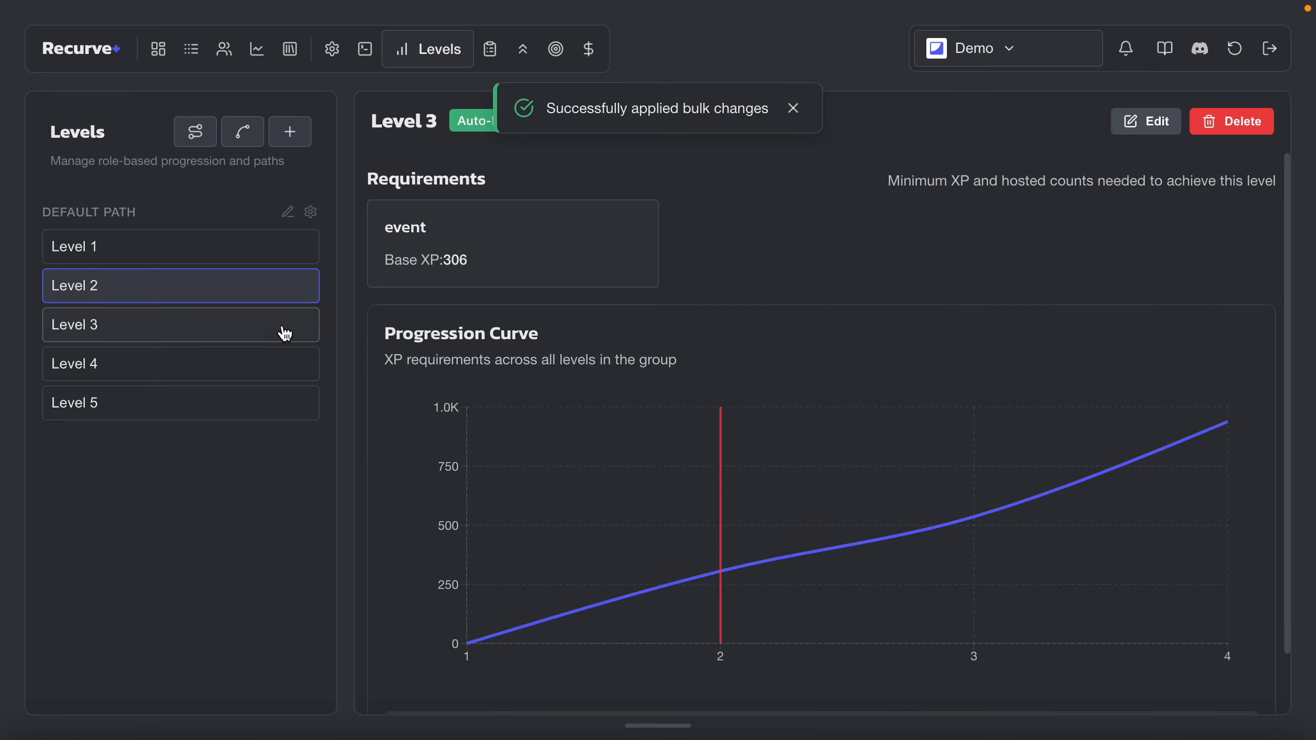
pyautogui.click(270, 369)
pyautogui.click(270, 409)
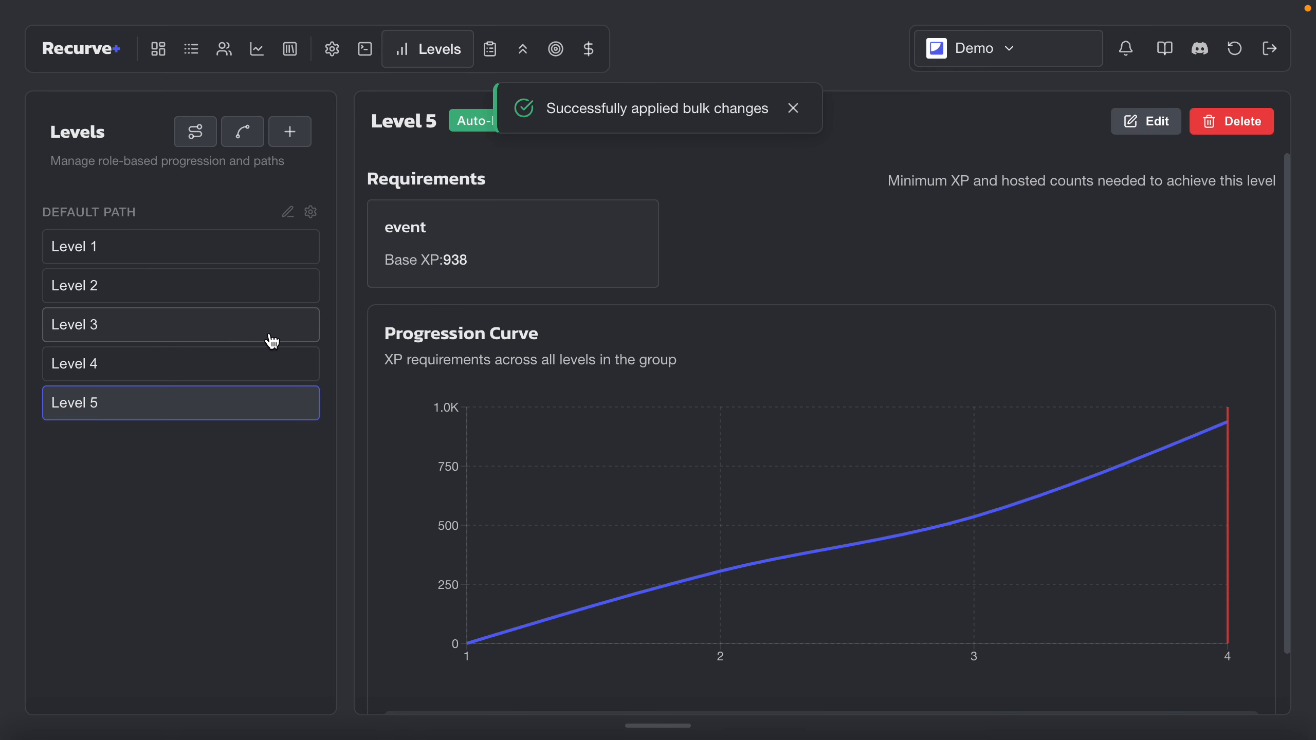
pyautogui.click(272, 292)
pyautogui.click(262, 251)
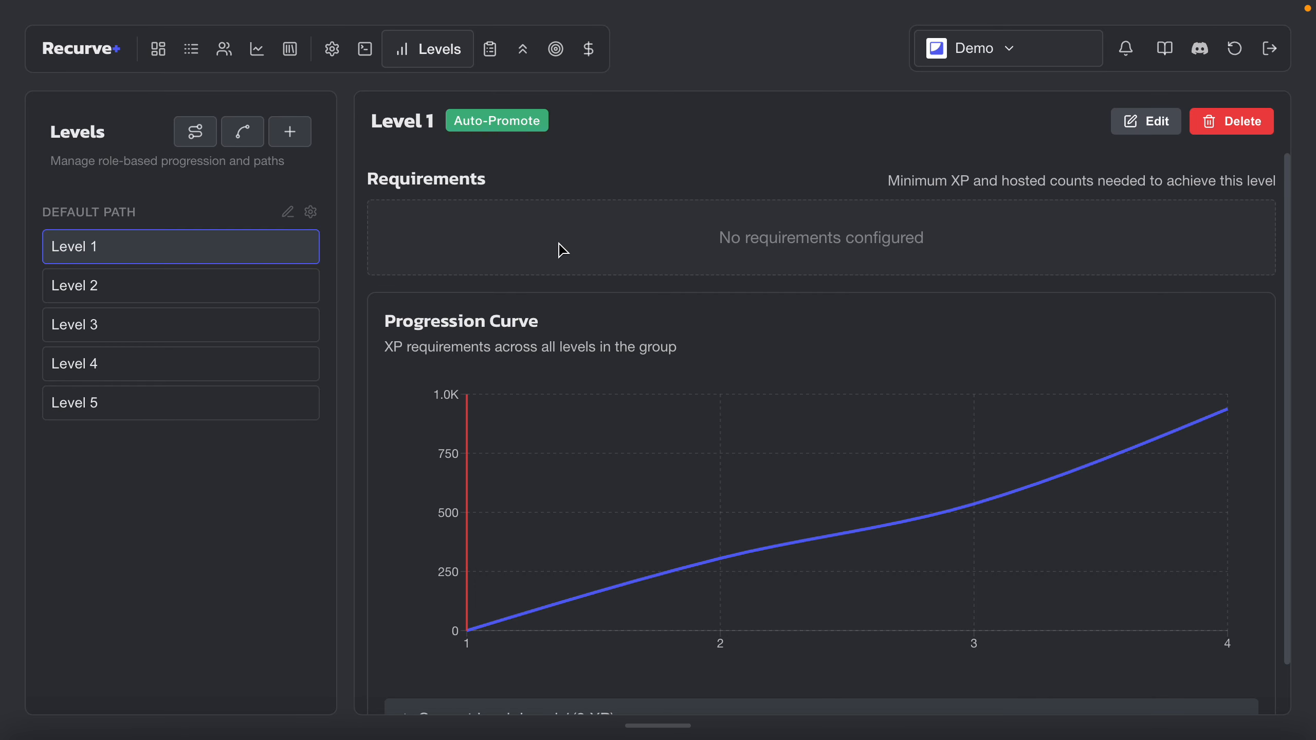
# - Switch to Discord and check the alt account's assigned roles in its member profile
pyautogui.hotkey('ctrl', 'Left')
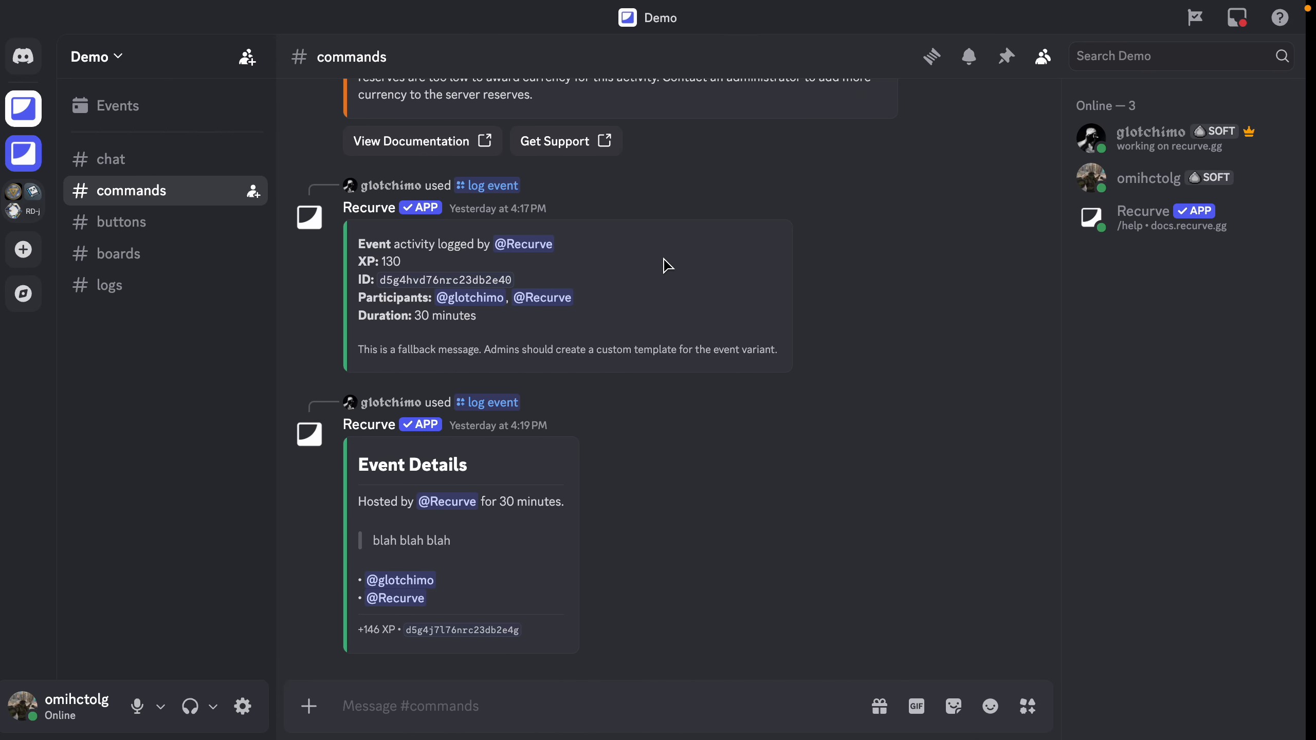
pyautogui.click(1149, 186)
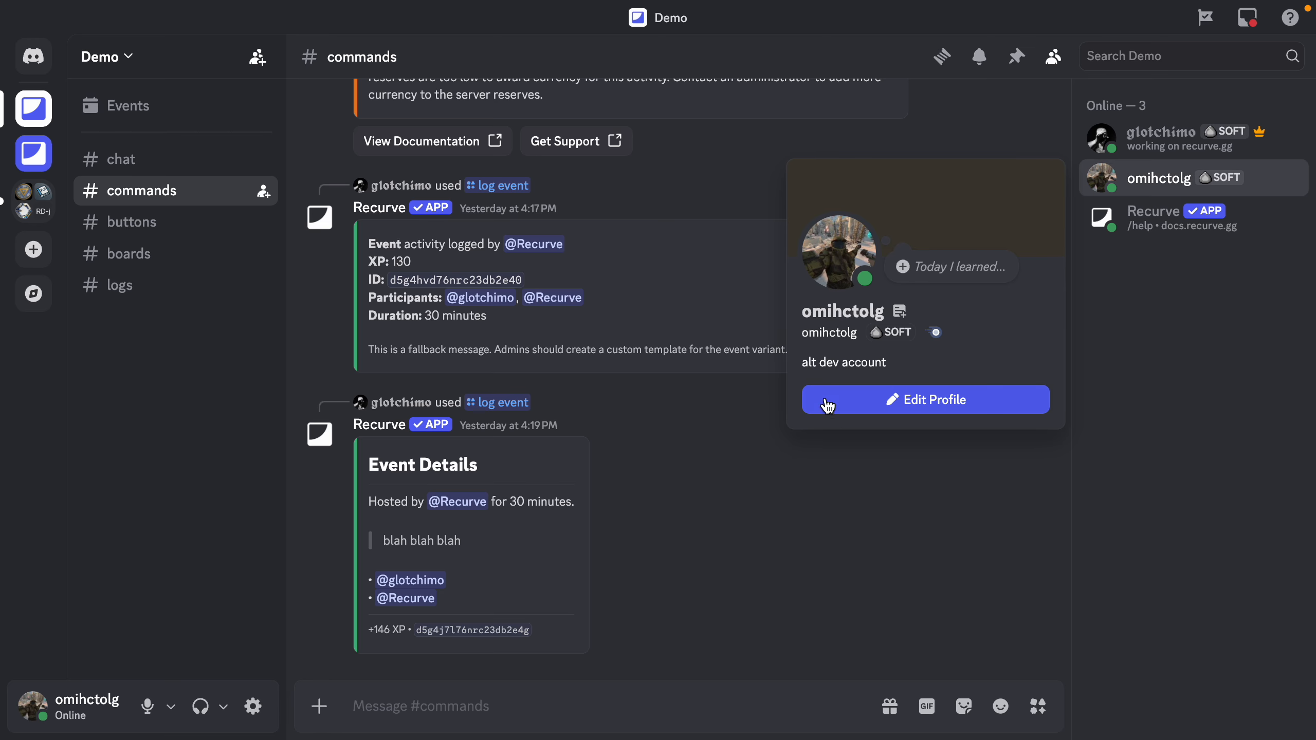
pyautogui.click(836, 503)
# - Return to Recurve and review the Auto-assign base level option in the Progression & Promotions settings, along with the default path's Level 1
pyautogui.hotkey('ctrl', 'Right')
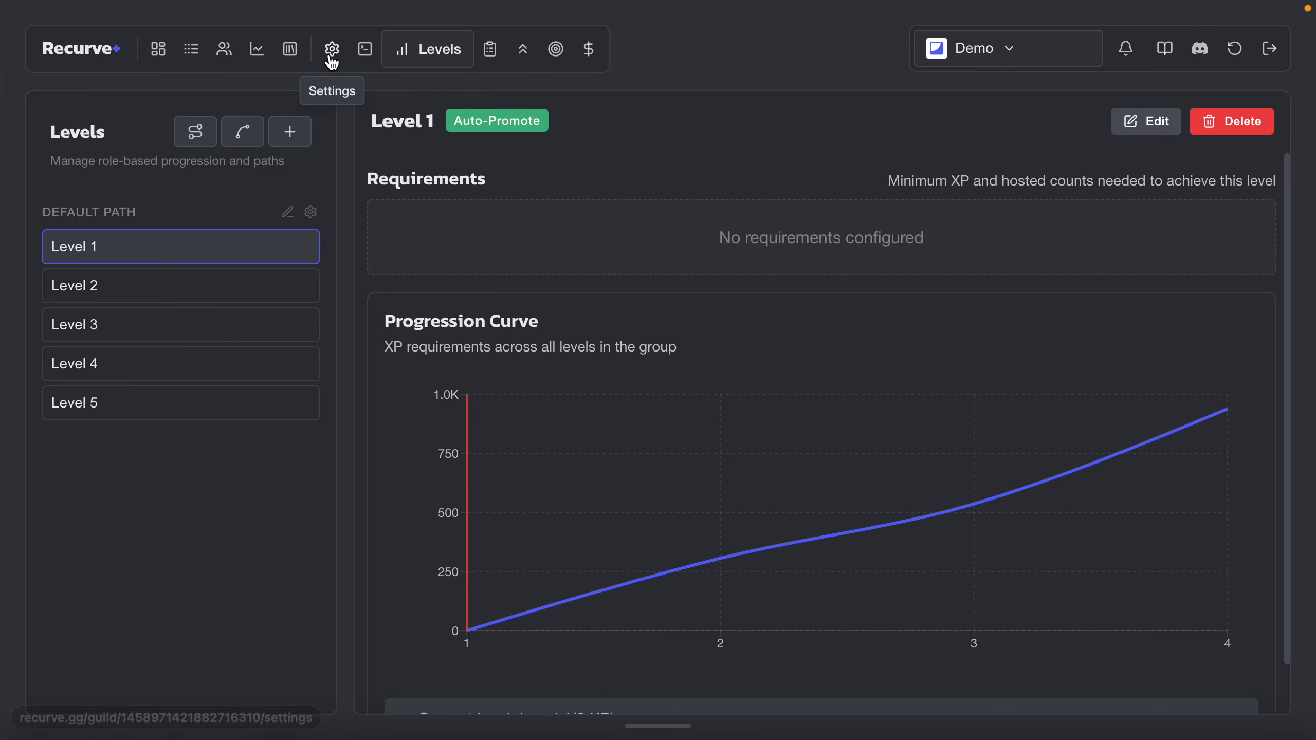
pyautogui.click(331, 61)
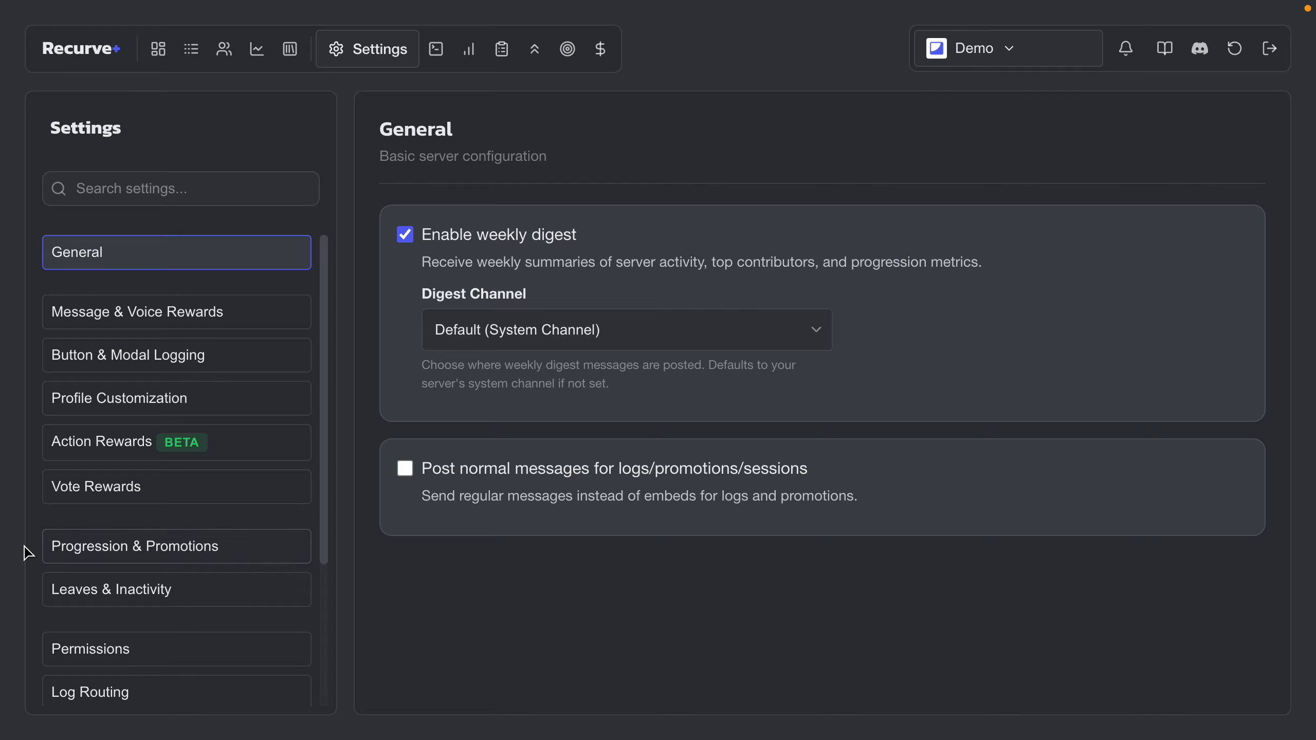
pyautogui.click(249, 538)
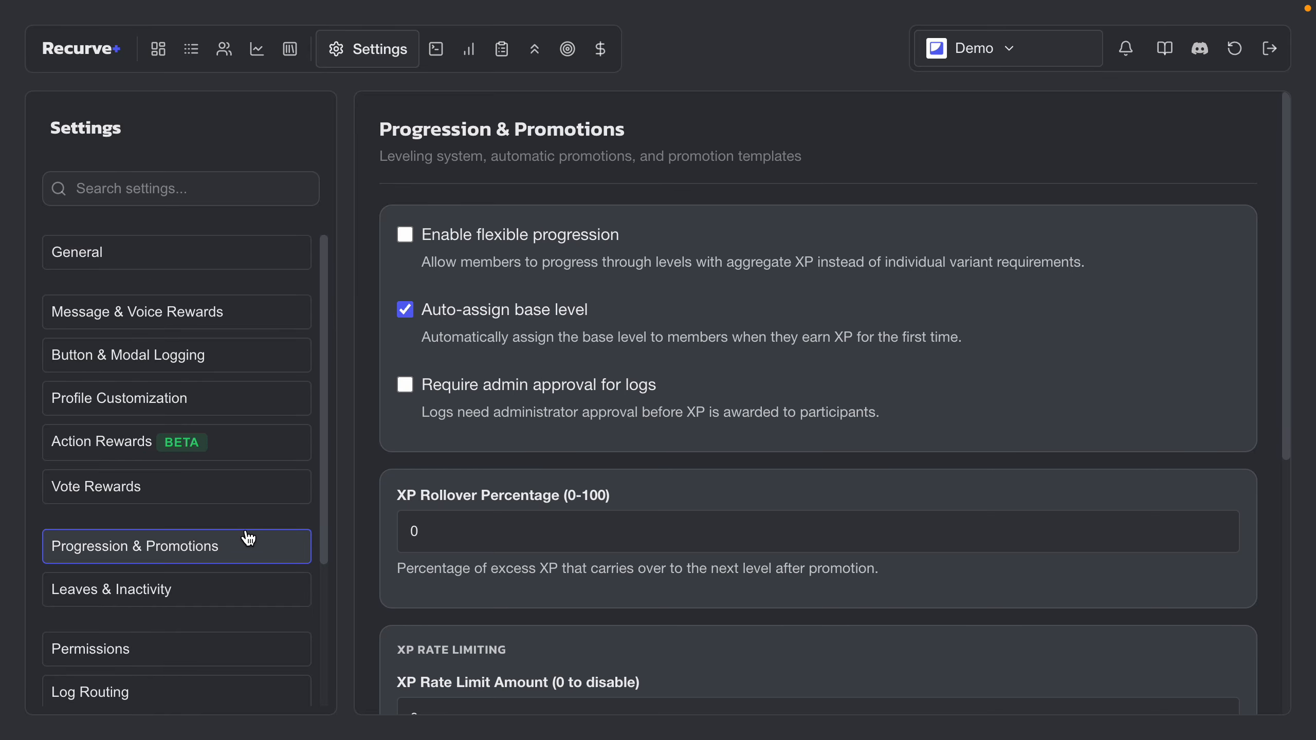
pyautogui.click(426, 310)
pyautogui.moveTo(424, 304); pyautogui.dragTo(596, 311)
pyautogui.click(610, 312)
pyautogui.click(611, 311)
pyautogui.click(469, 50)
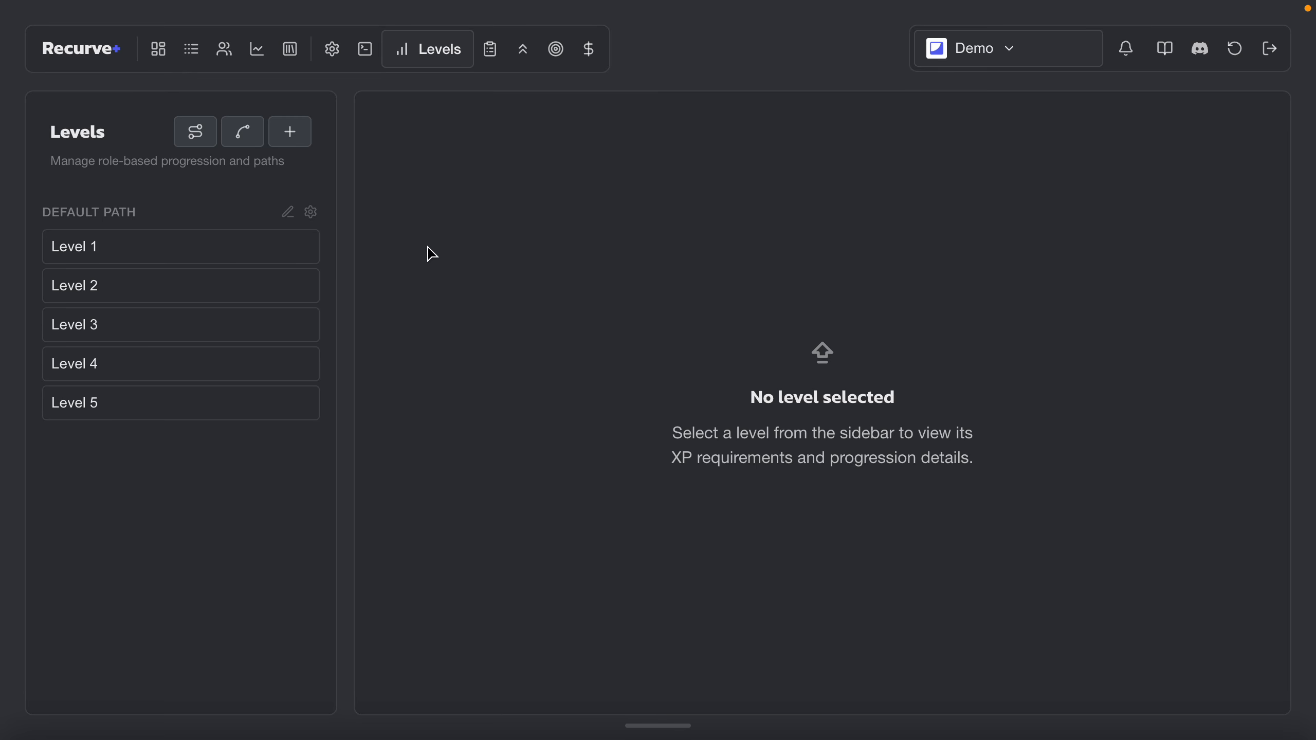
pyautogui.click(283, 256)
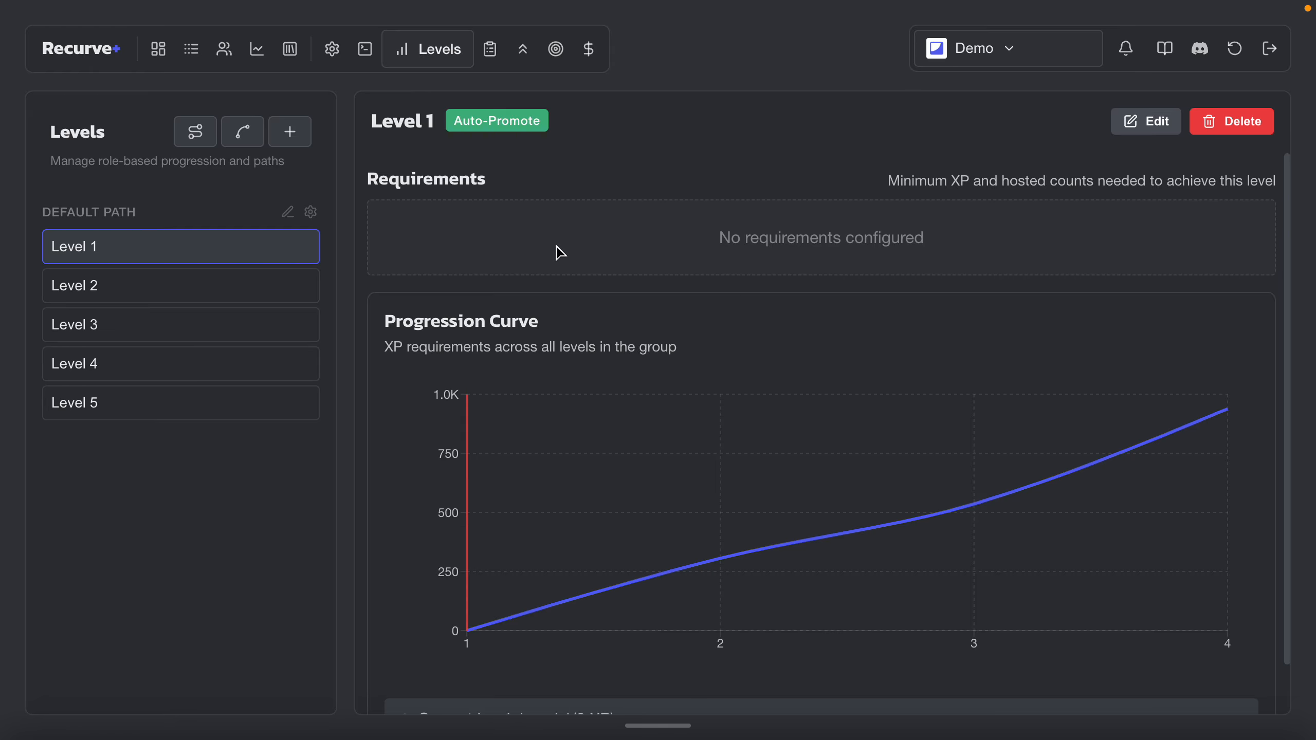
# - Switch to Discord and start a /log event command in #commands with the owner's and the alt account as participants
pyautogui.hotkey('ctrl', 'Left')
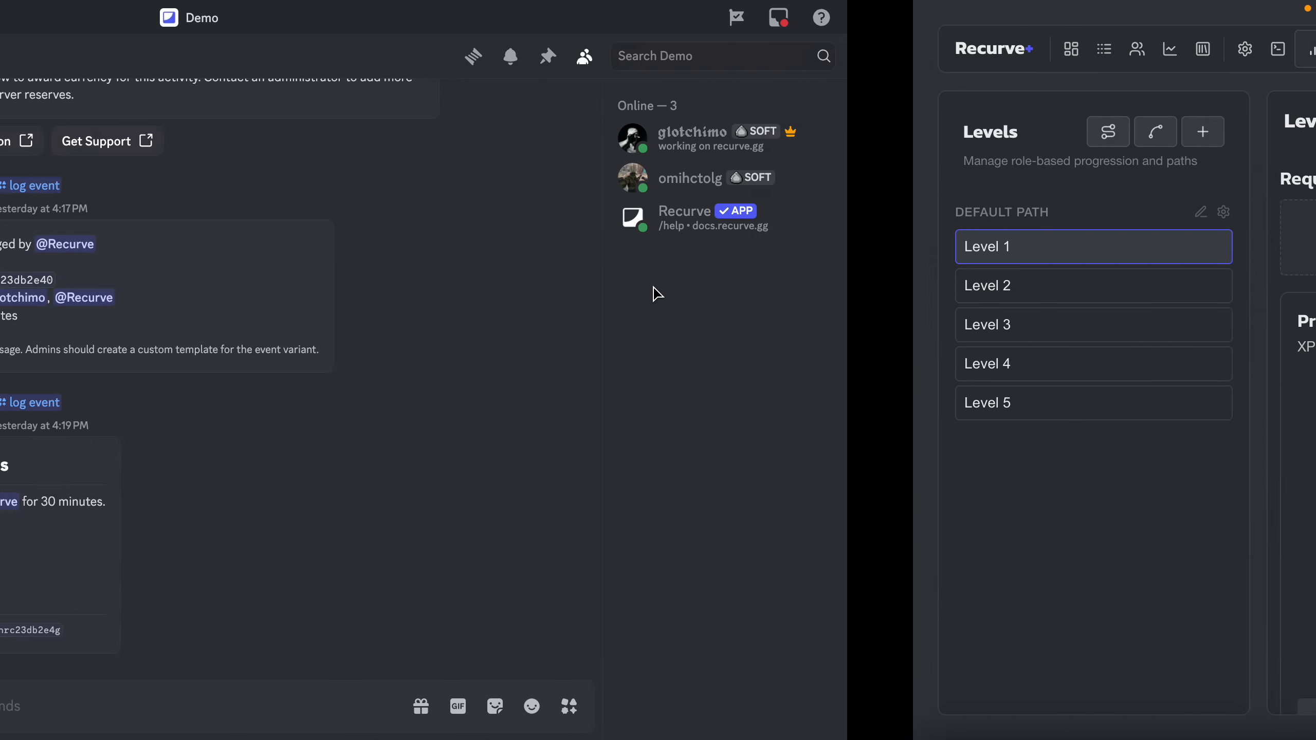
pyautogui.click(575, 706)
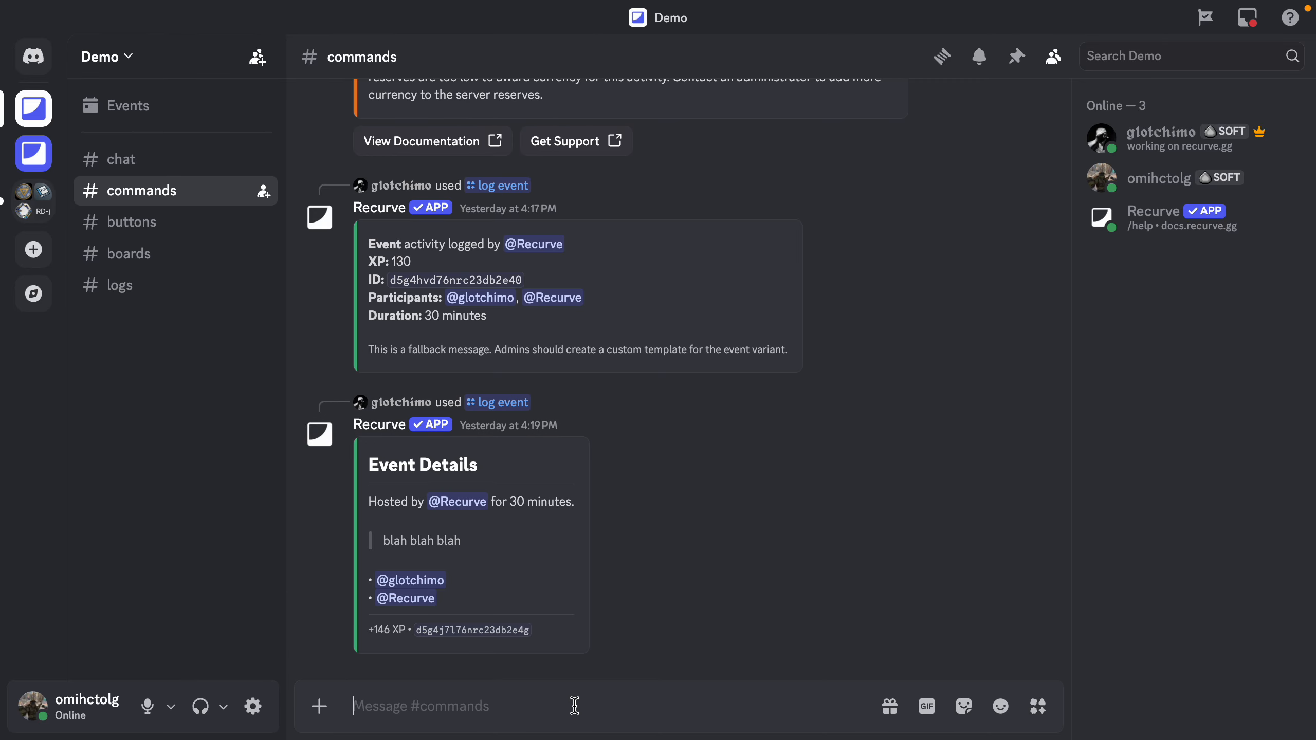
pyautogui.write('/log')
pyautogui.press('Return')
pyautogui.write('@glo')
pyautogui.press('Tab')
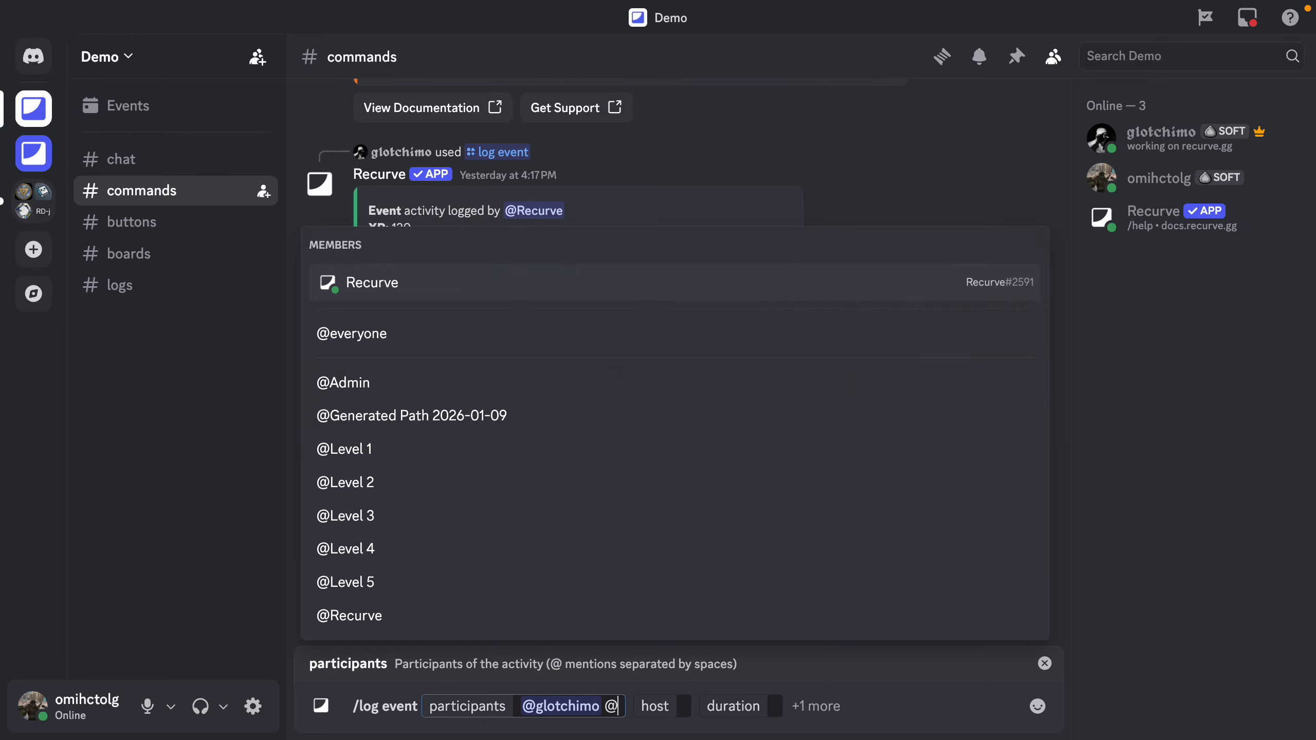
pyautogui.write('@omi')
pyautogui.press('Tab')
# - Set the event's host to Recurve, duration to 45m and notes to "blah blah blah", and submit the log
pyautogui.press('Tab')
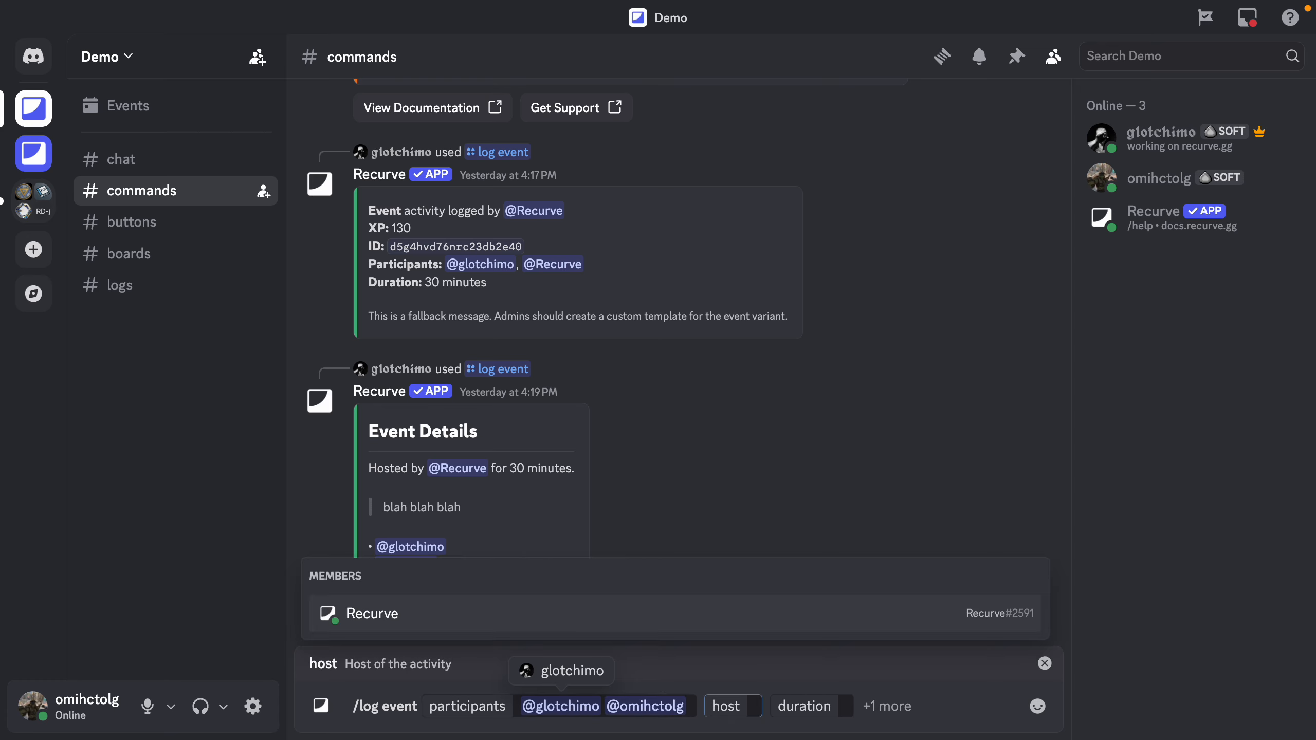
pyautogui.press('Tab')
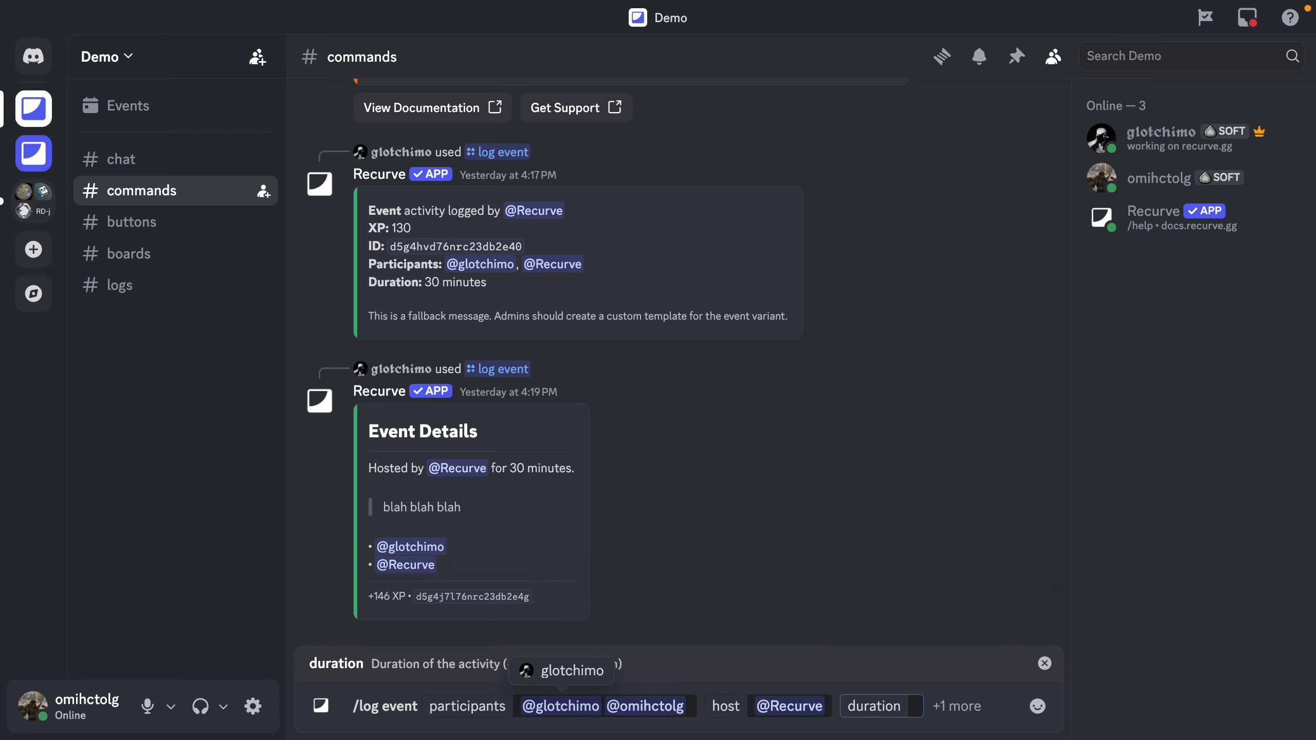
pyautogui.write('45m')
pyautogui.press('Tab')
pyautogui.press('Tab')
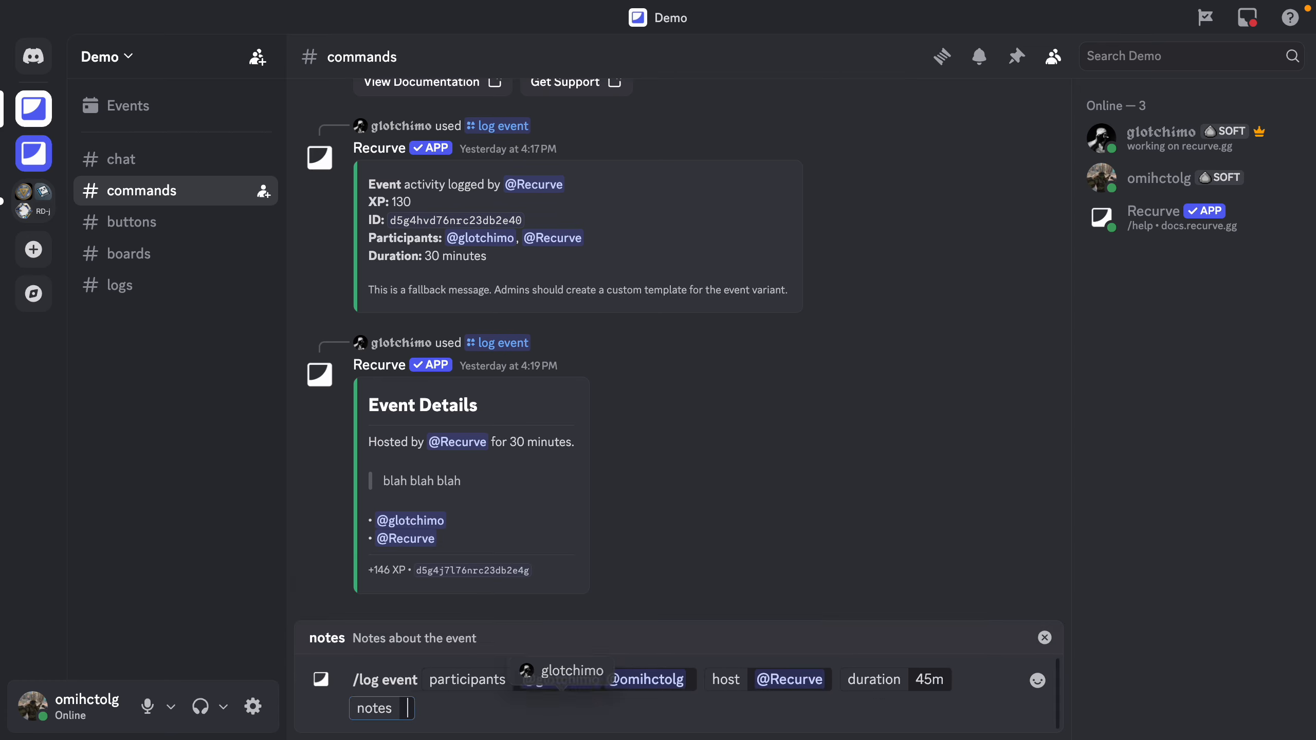
pyautogui.write('blah blah blah')
pyautogui.press('Return')
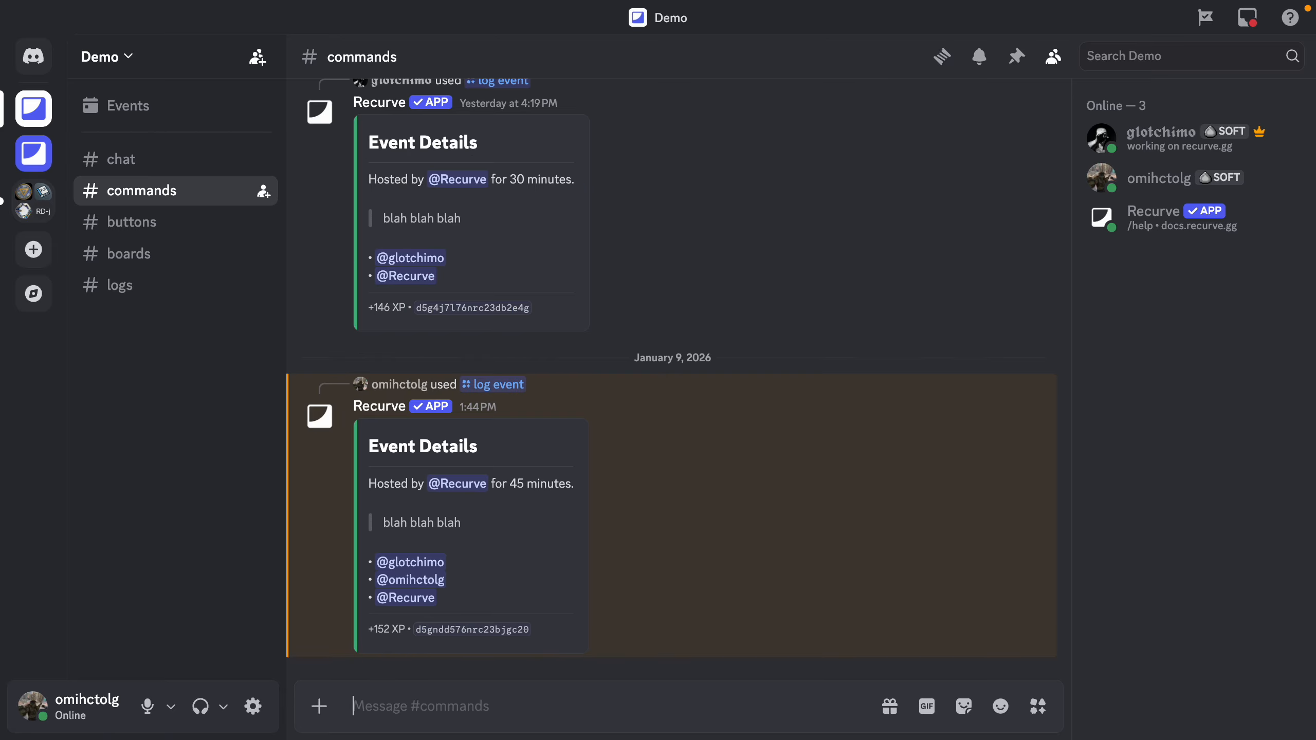
# - Check the alt account's role in its member profile, run /profile, and compare its XP progress with the logged event
pyautogui.click(389, 384)
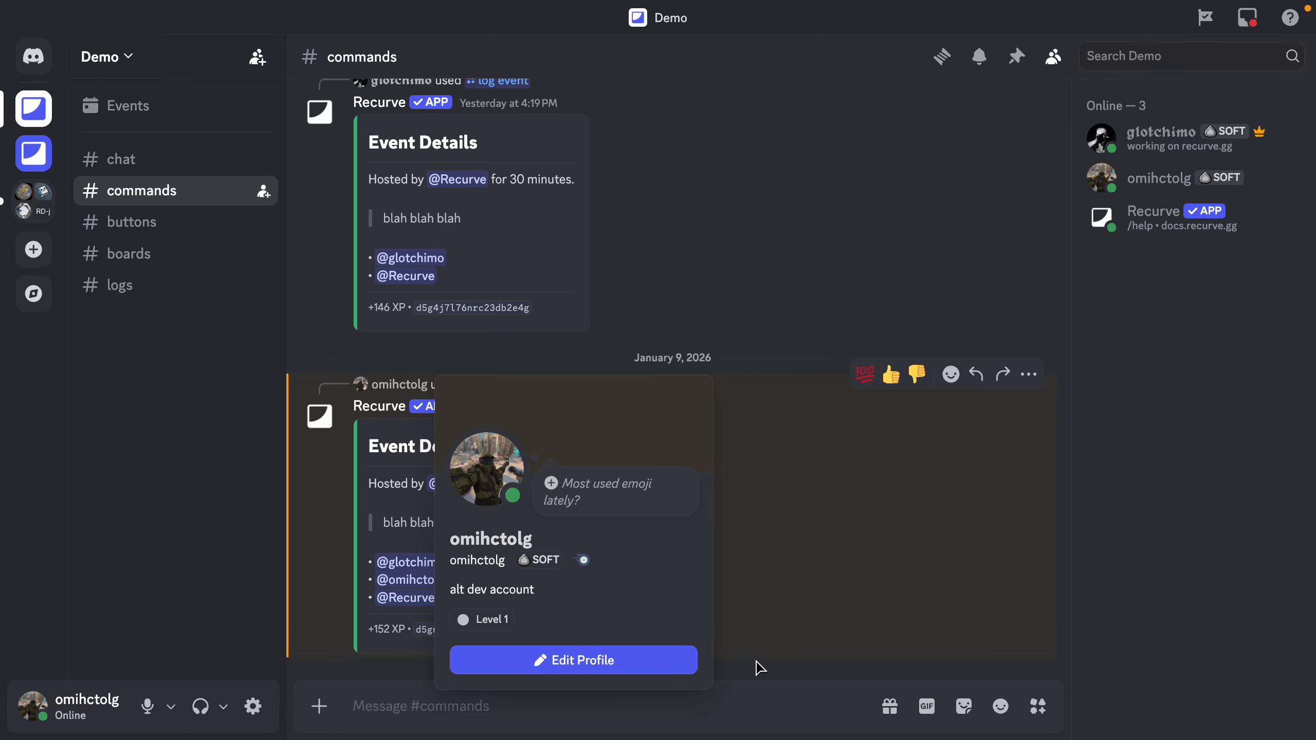
pyautogui.click(818, 645)
pyautogui.write('/profile')
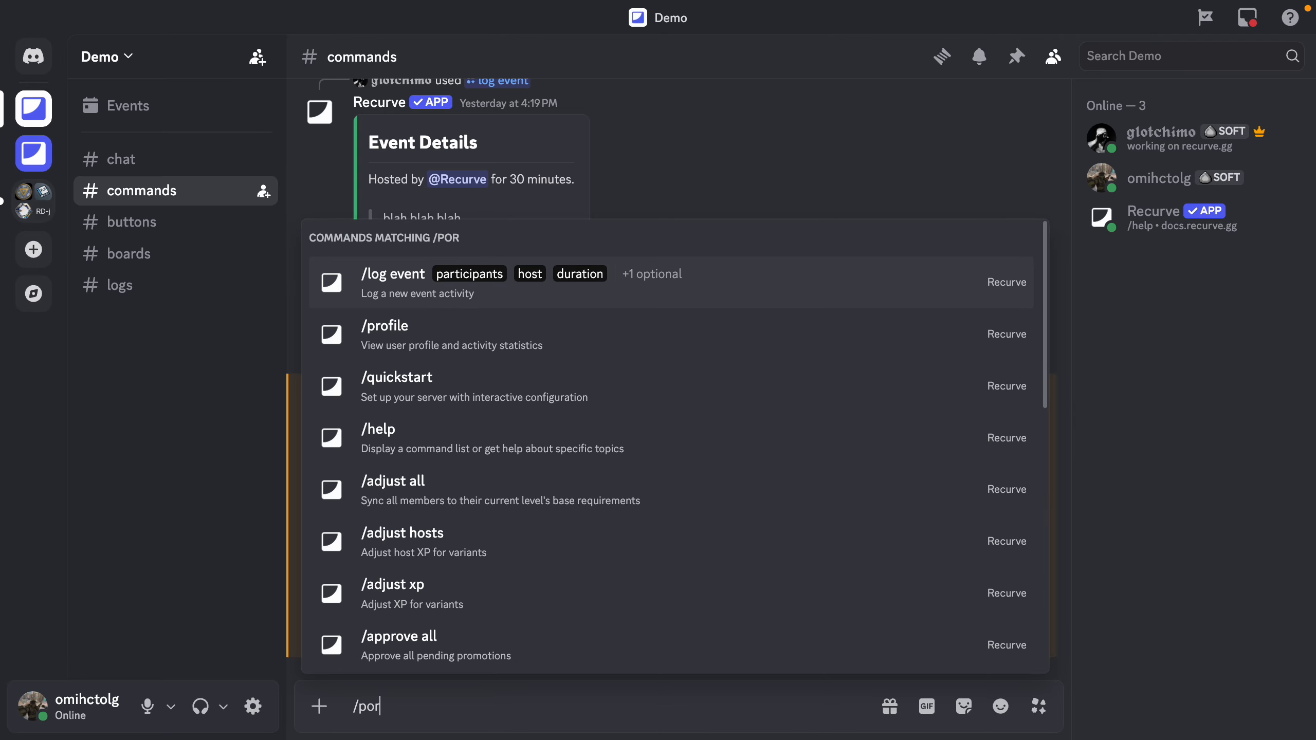
pyautogui.press('Tab')
pyautogui.press('Return')
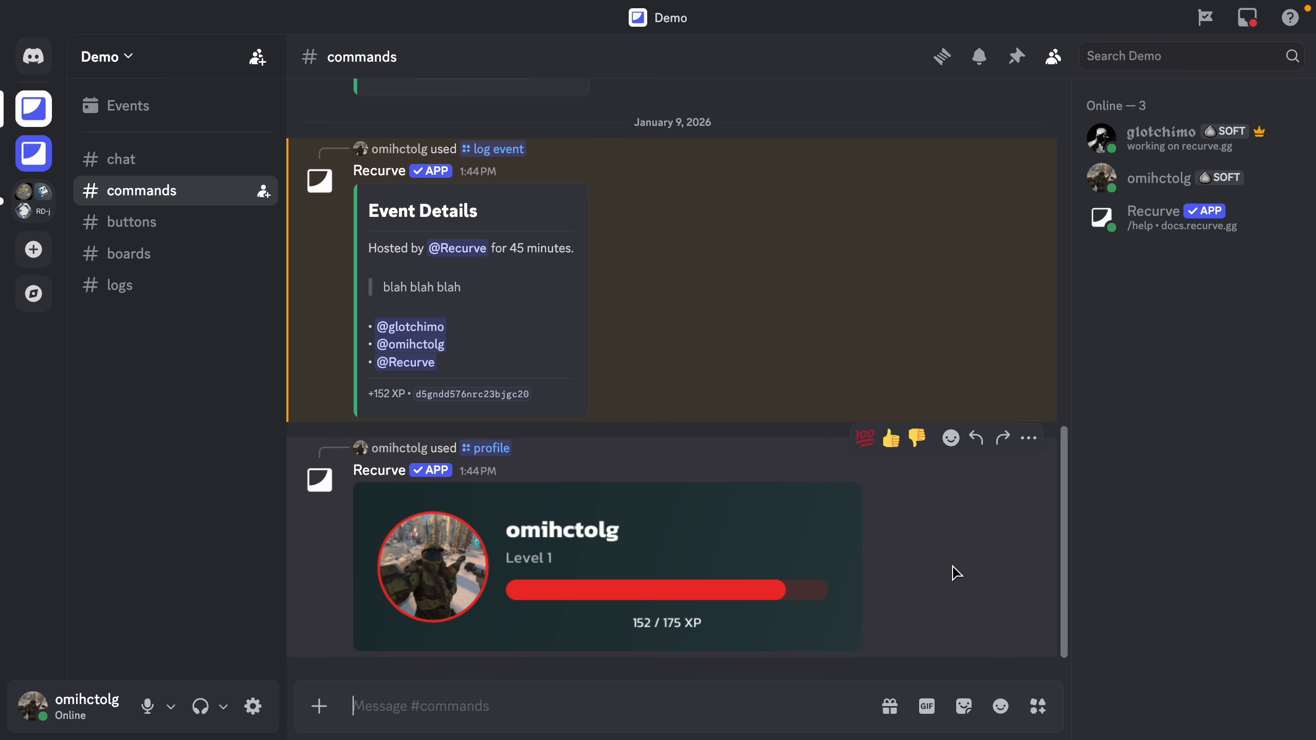
pyautogui.doubleClick(383, 394)
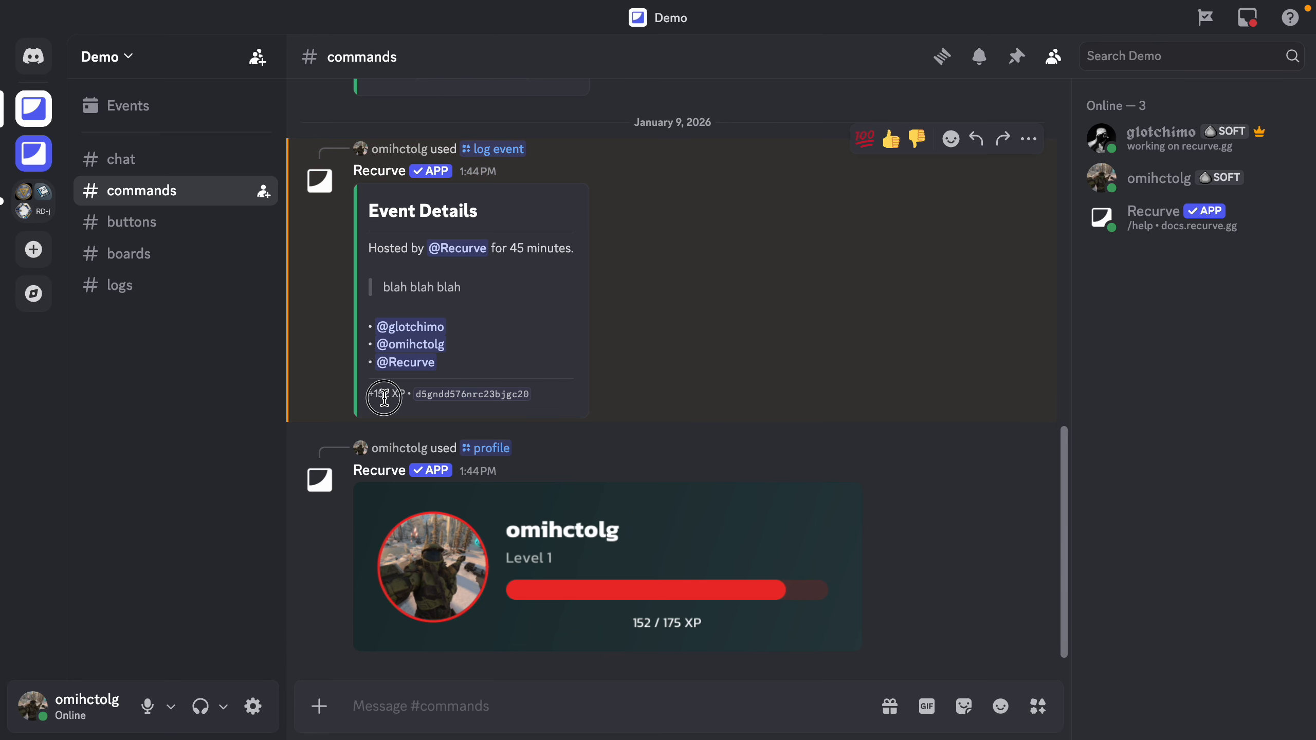
pyautogui.click(642, 397)
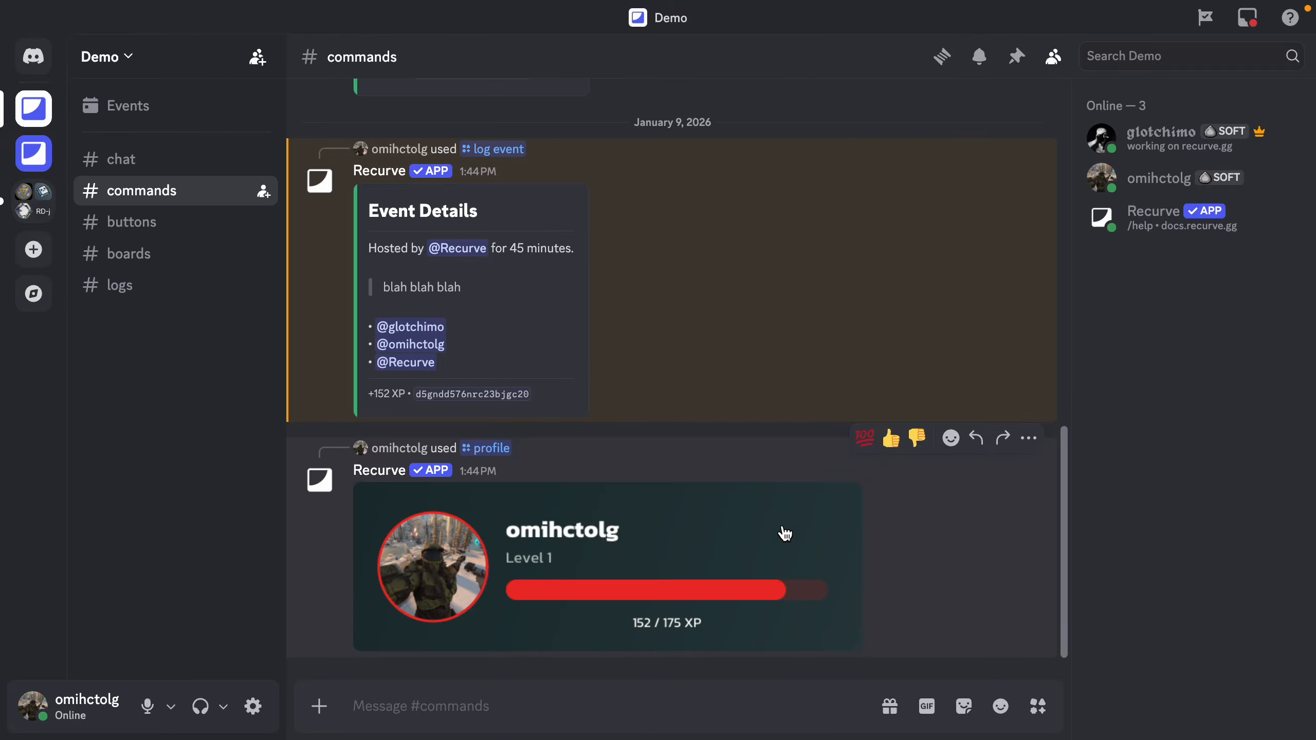
# - Return to Recurve and compare the XP requirements of Level 2 and Level 3
pyautogui.hotkey('ctrl', 'Right')
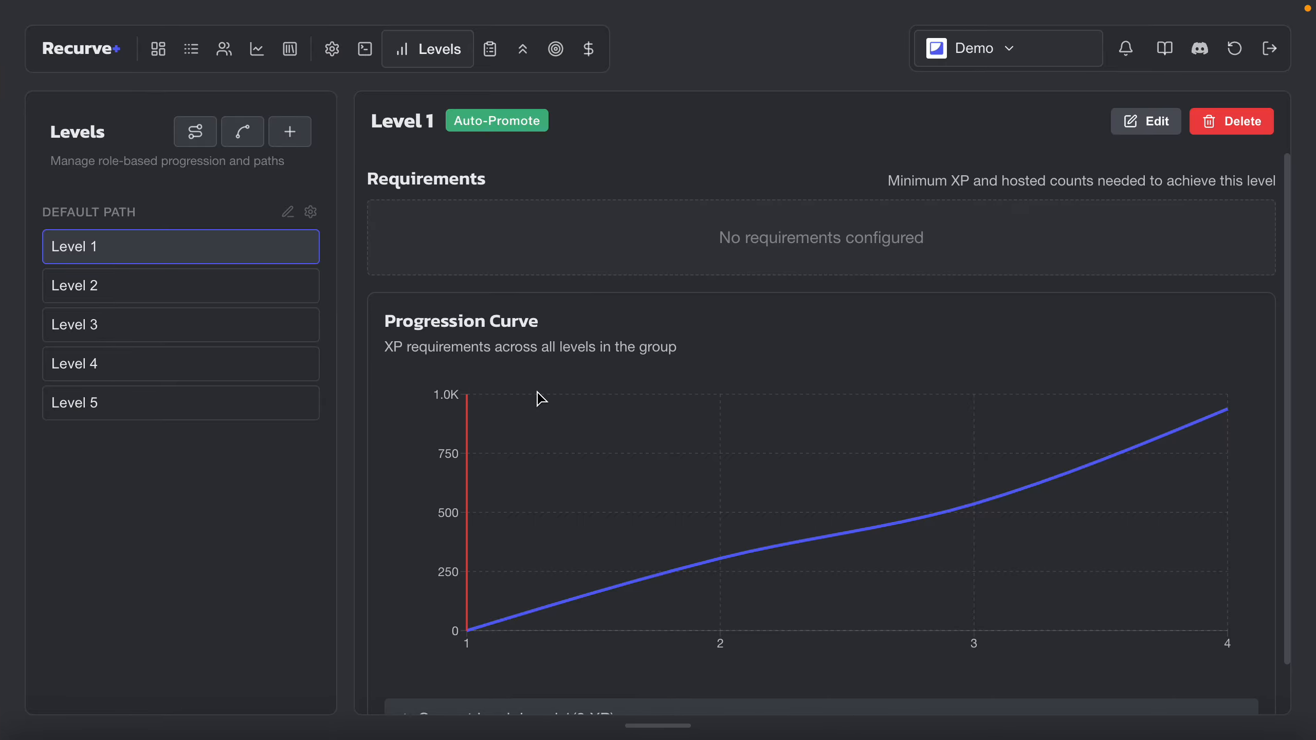
pyautogui.click(295, 285)
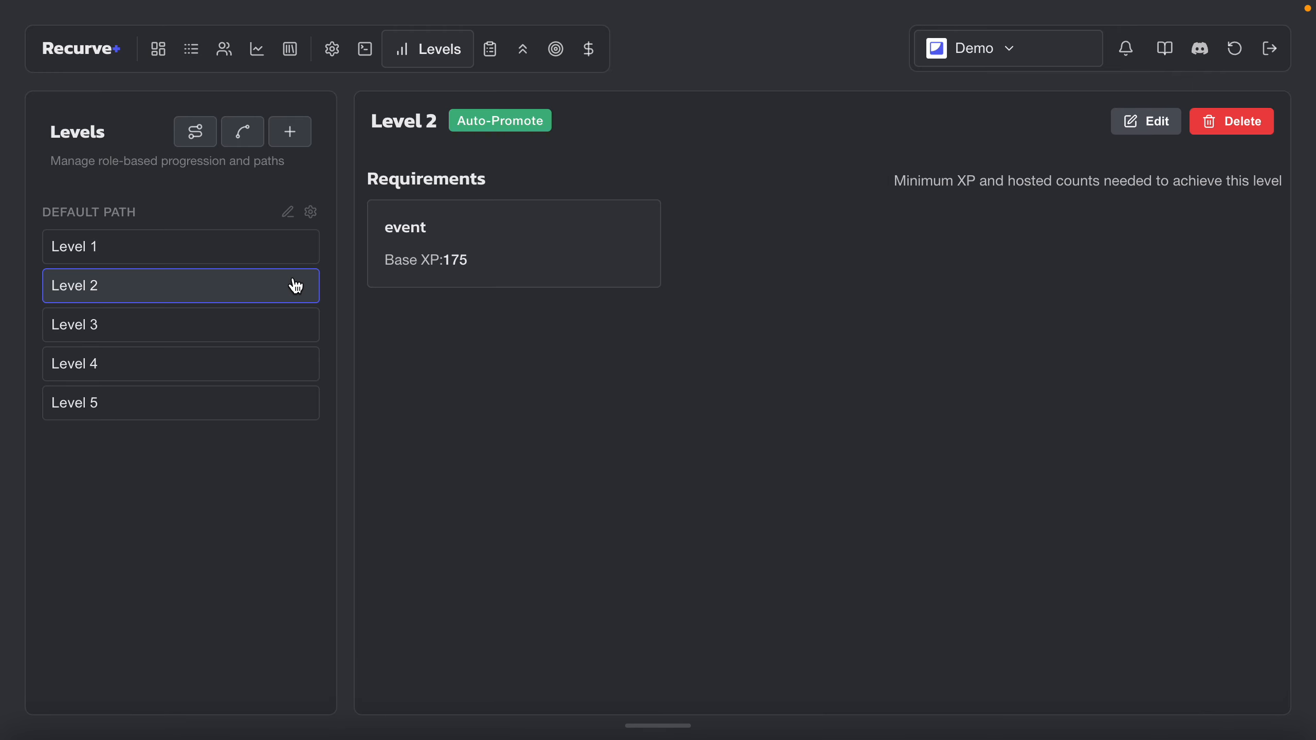
pyautogui.click(279, 323)
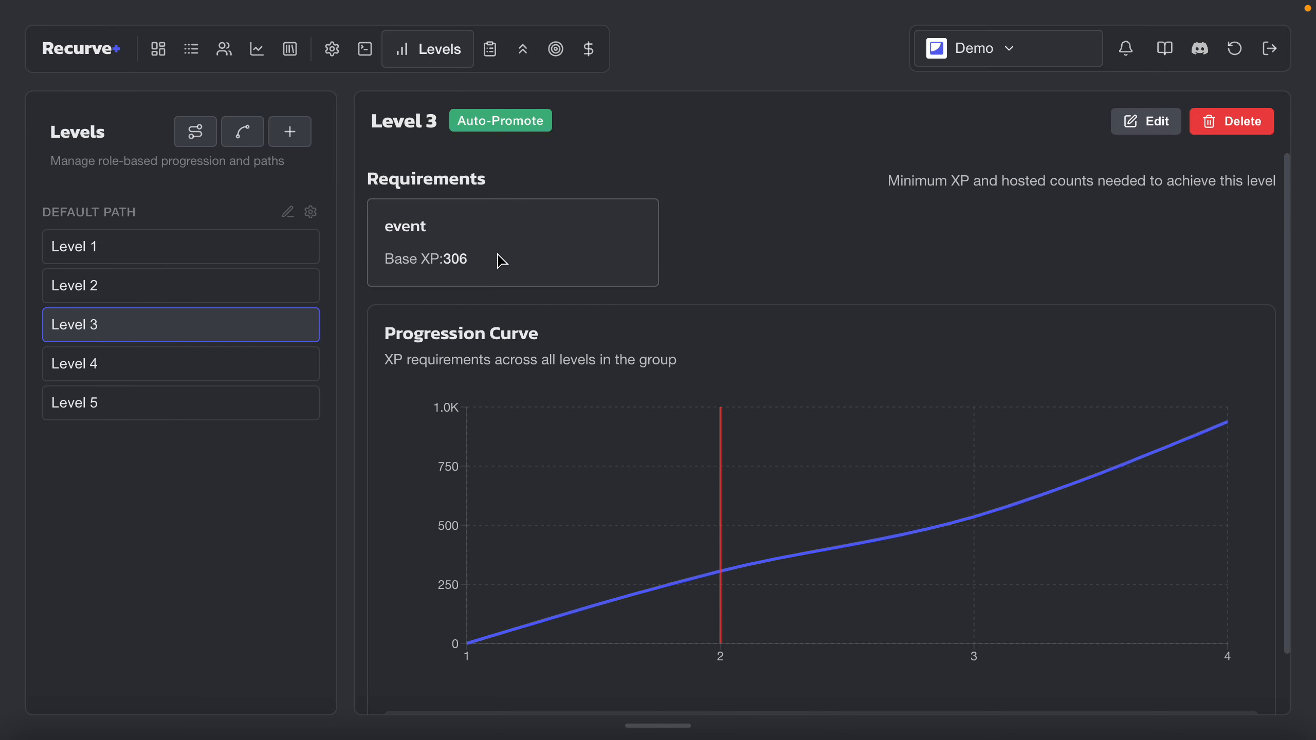
# - Open Level 3 for editing and examine its XP and hosting requirements for each activity type
pyautogui.click(1125, 124)
pyautogui.scroll(-5, 687, 412)
pyautogui.click(900, 589)
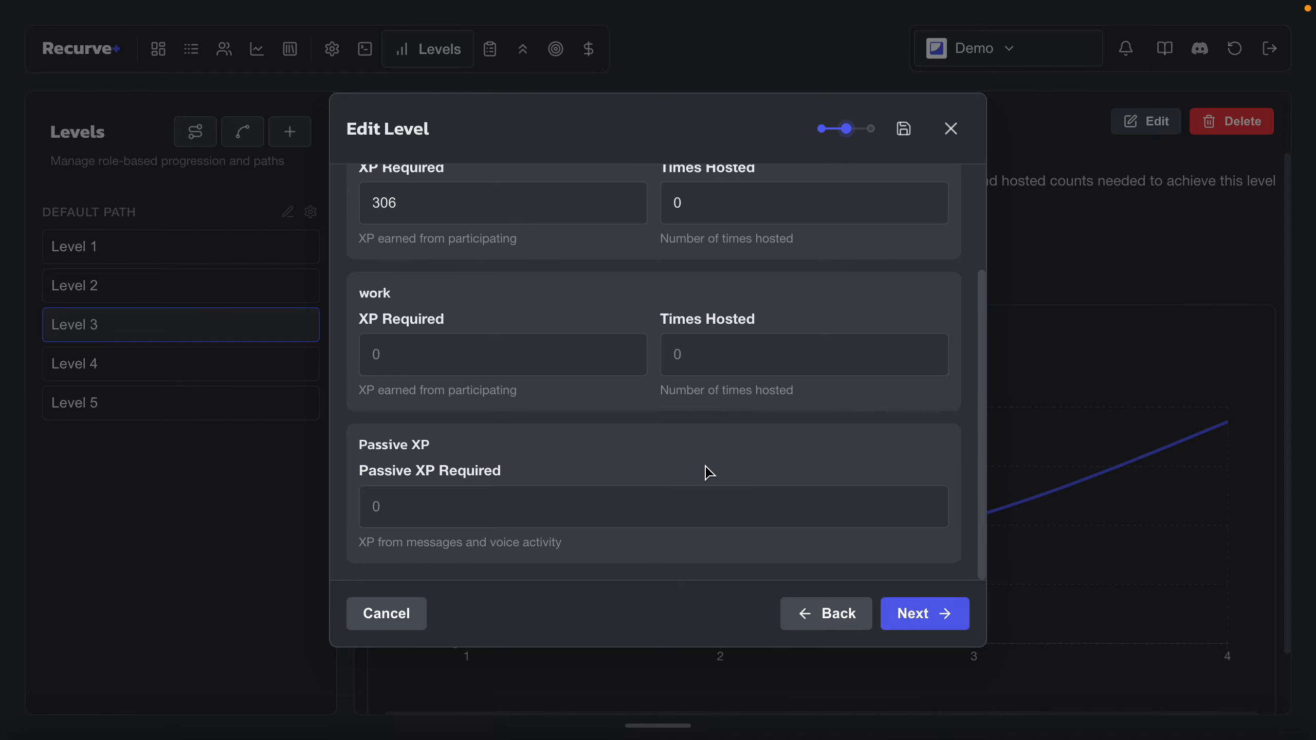
pyautogui.scroll(2, 697, 464)
pyautogui.scroll(1, 693, 458)
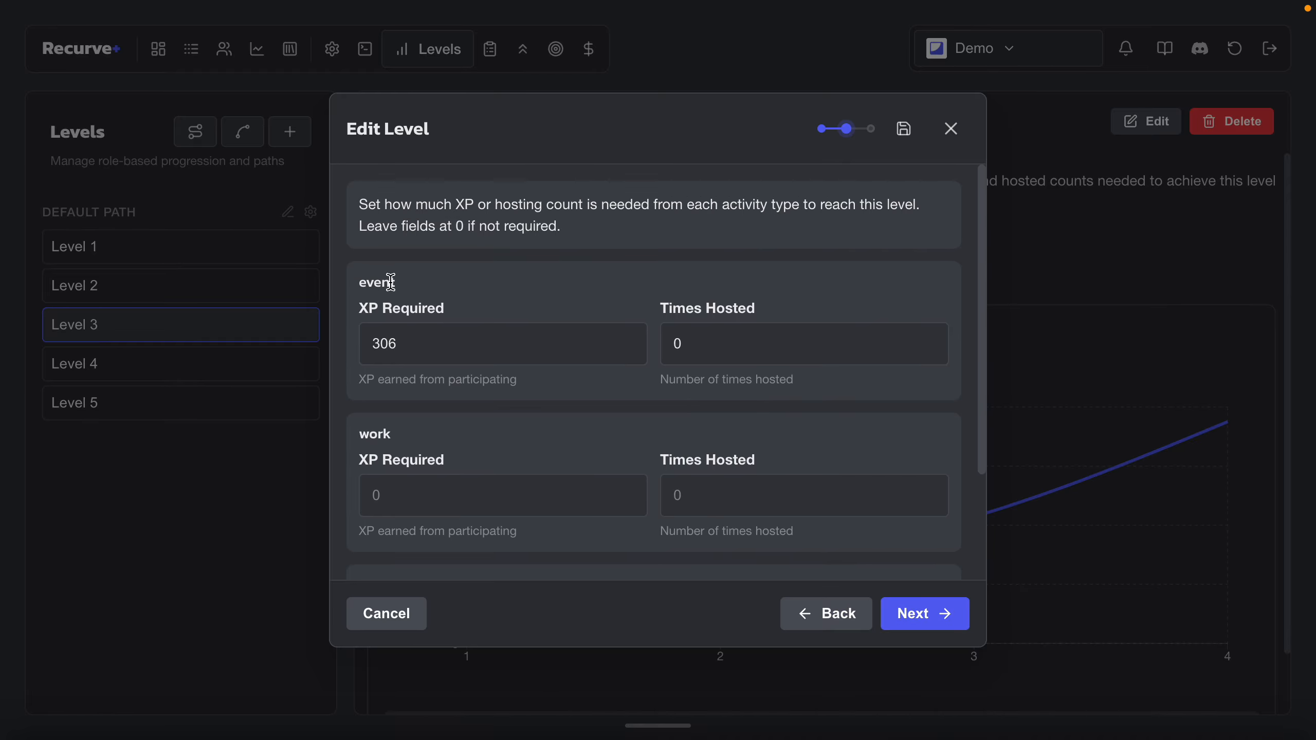
# - Try a work XP requirement of 10 for Level 3, and reset it to 0
pyautogui.scroll(-3, 391, 283)
pyautogui.click(407, 426)
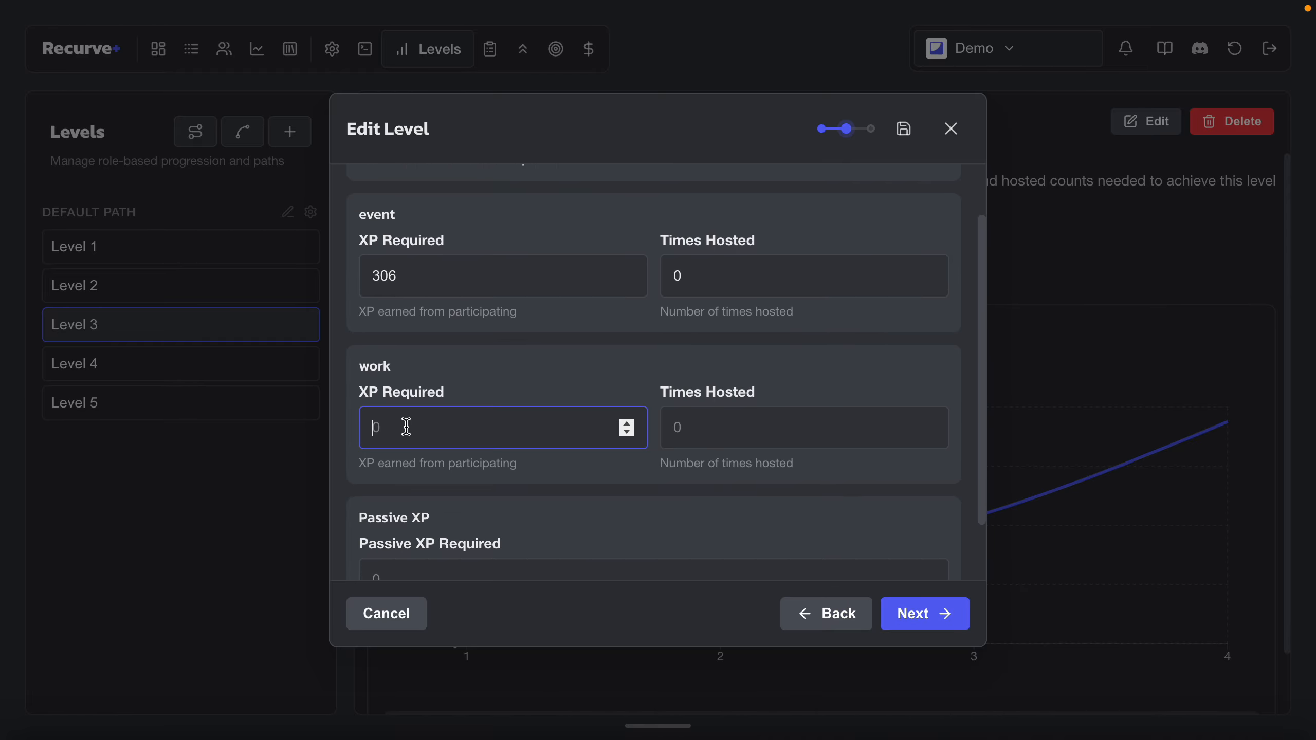
pyautogui.write('100')
pyautogui.press('BackSpace')
pyautogui.click(503, 371)
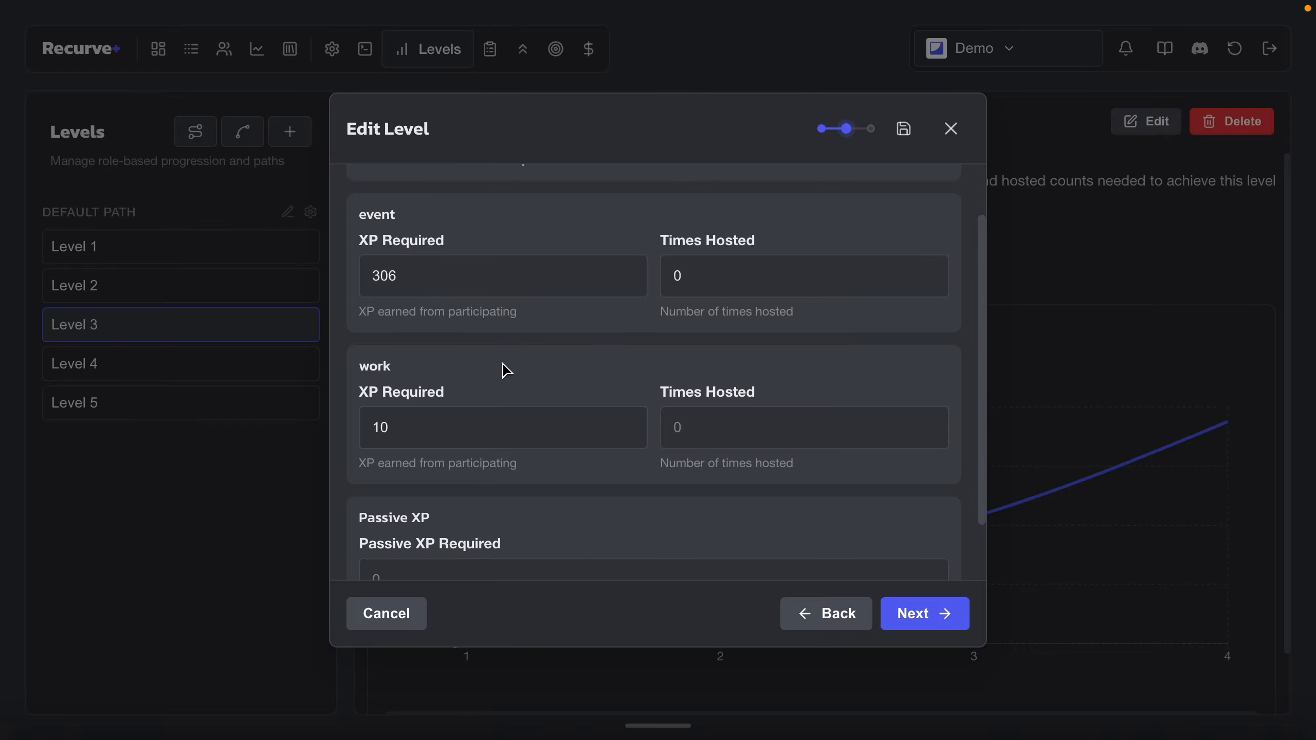
pyautogui.click(459, 444)
pyautogui.scroll(-3, 460, 444)
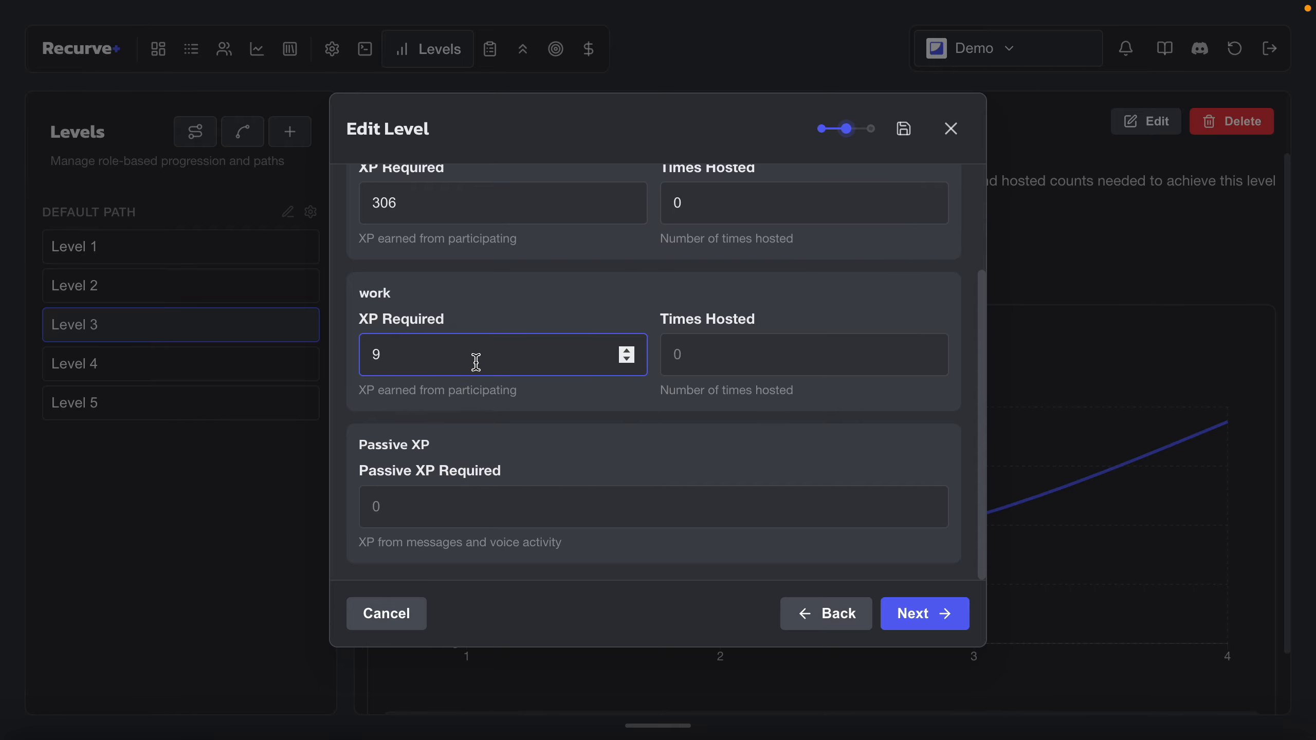
pyautogui.scroll(2, 499, 334)
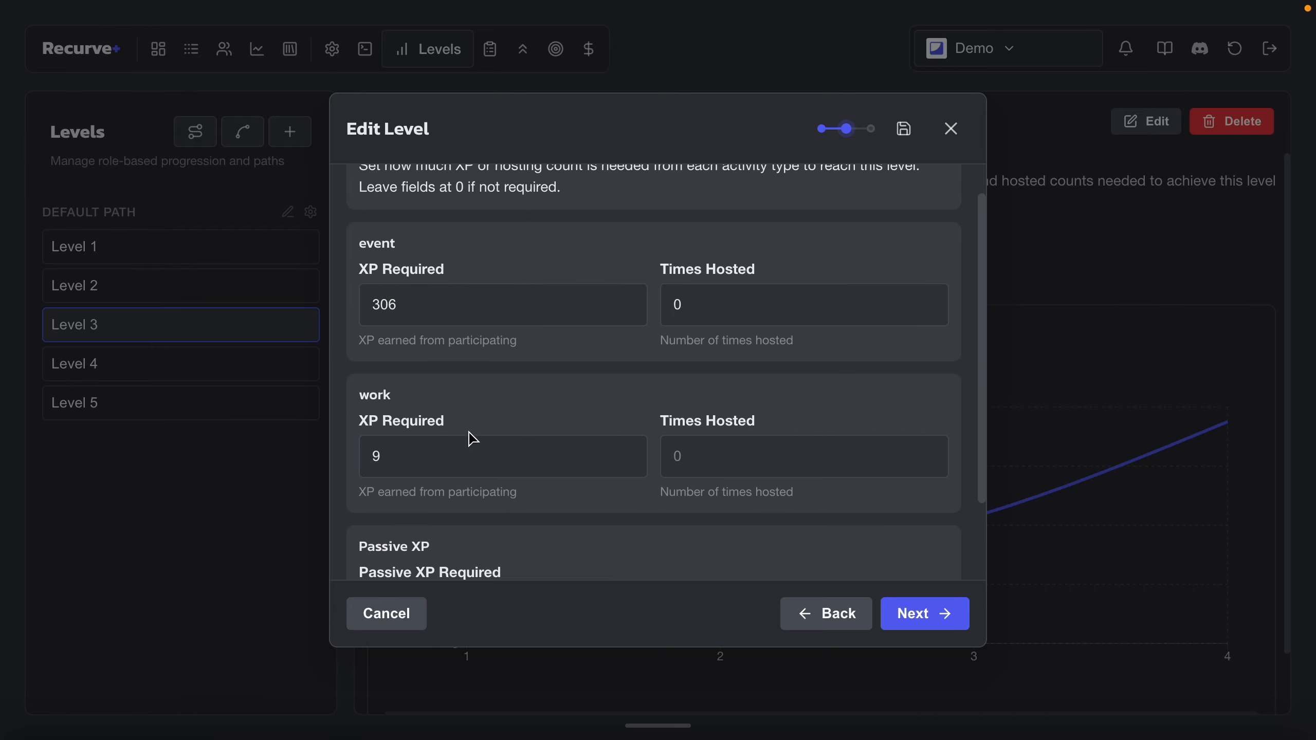
pyautogui.click(465, 438)
pyautogui.click(547, 382)
pyautogui.scroll(1, 550, 381)
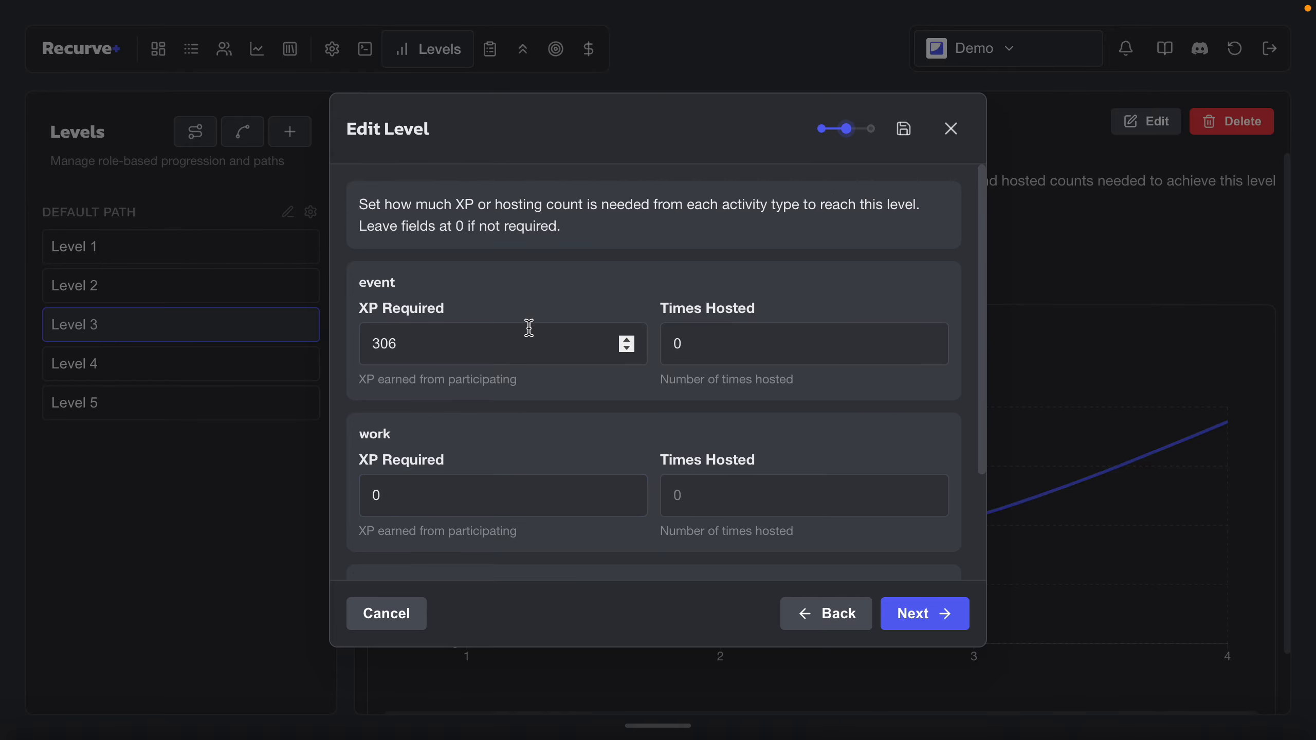
# - Examine Level 3's passive XP and activity requirement fields, and close the level editor without saving
pyautogui.scroll(-3, 523, 464)
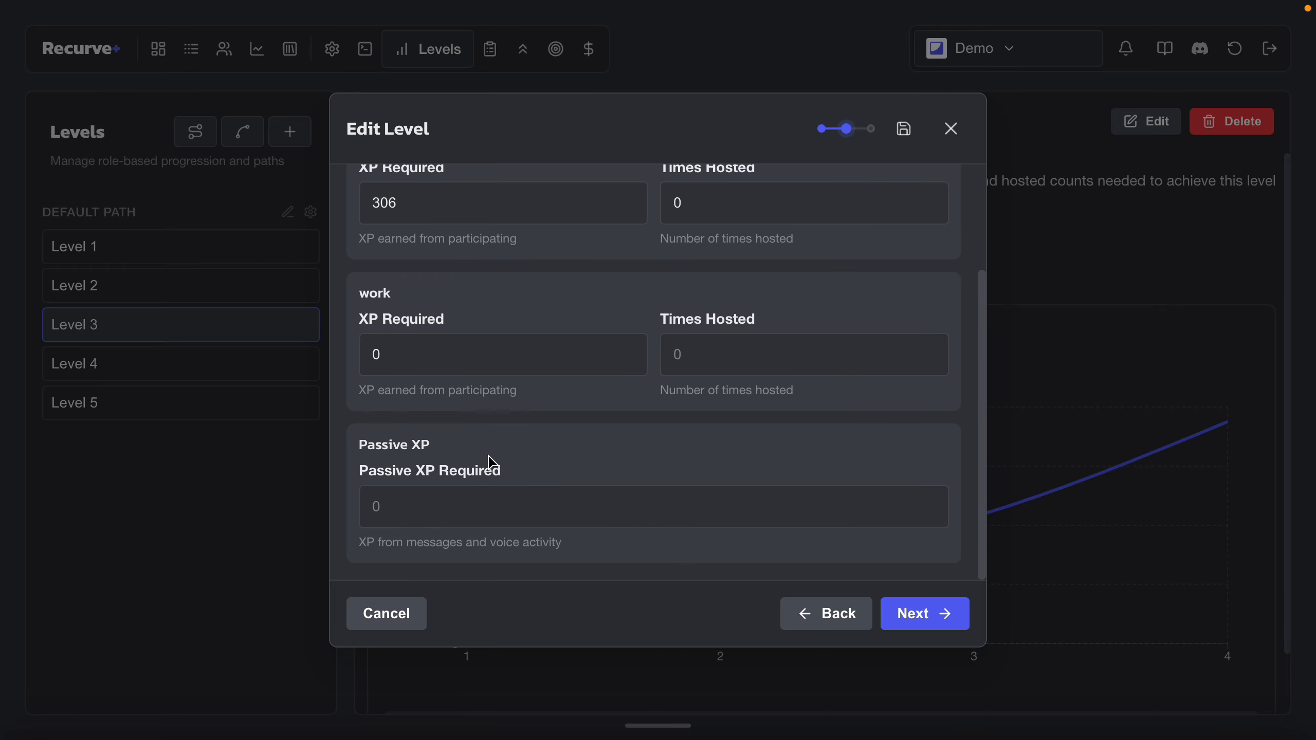
pyautogui.click(471, 509)
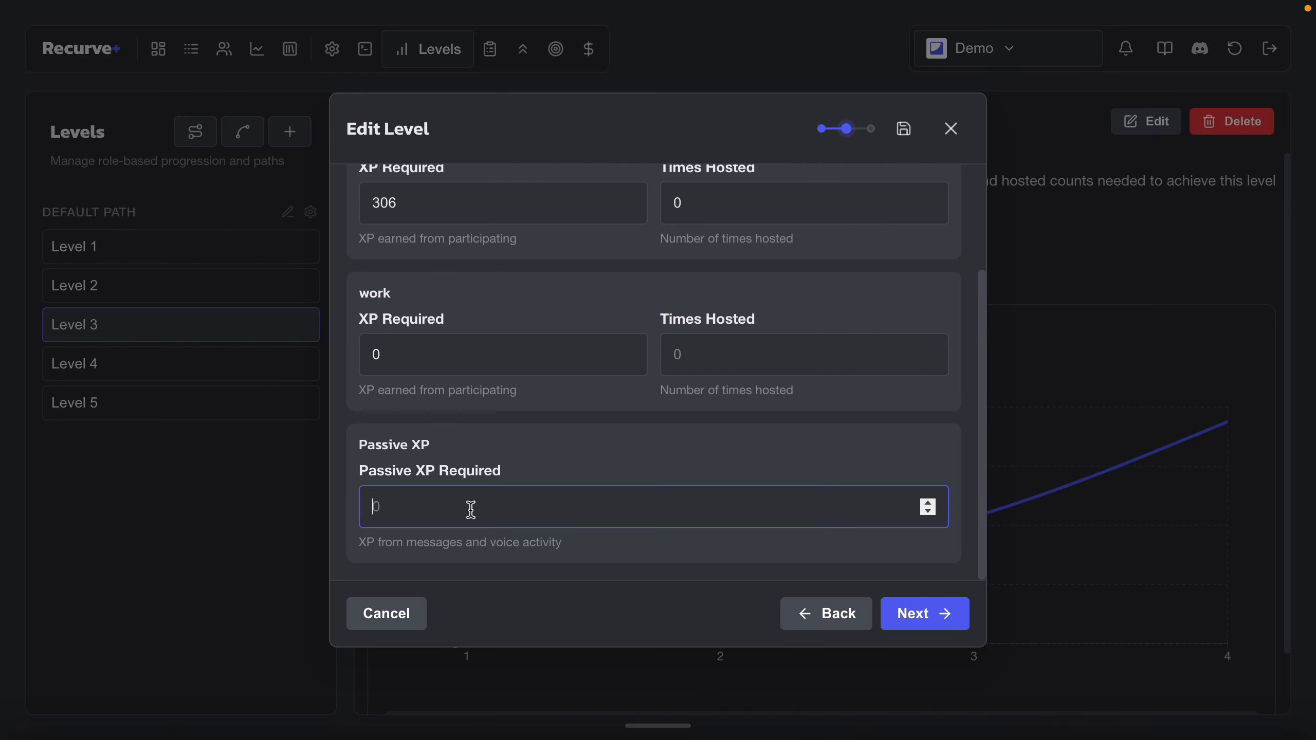
pyautogui.click(589, 441)
pyautogui.scroll(3, 591, 443)
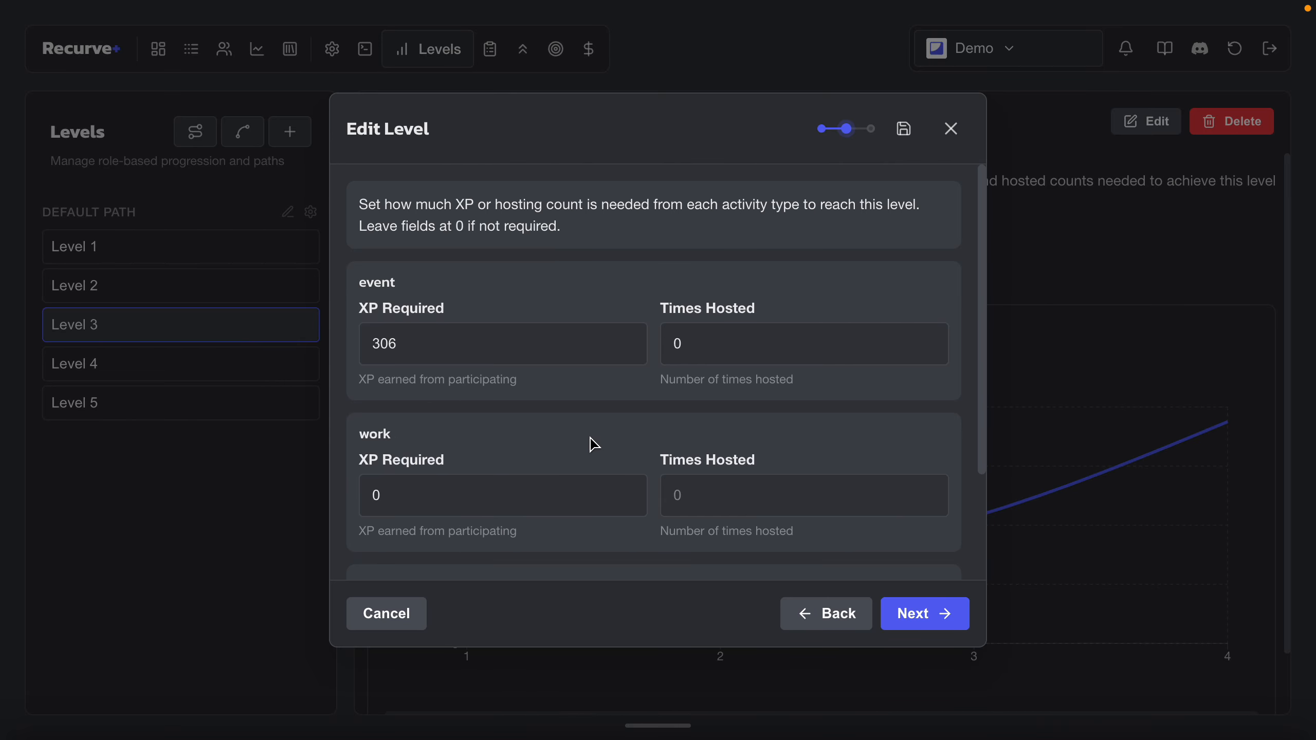
pyautogui.scroll(-3, 631, 406)
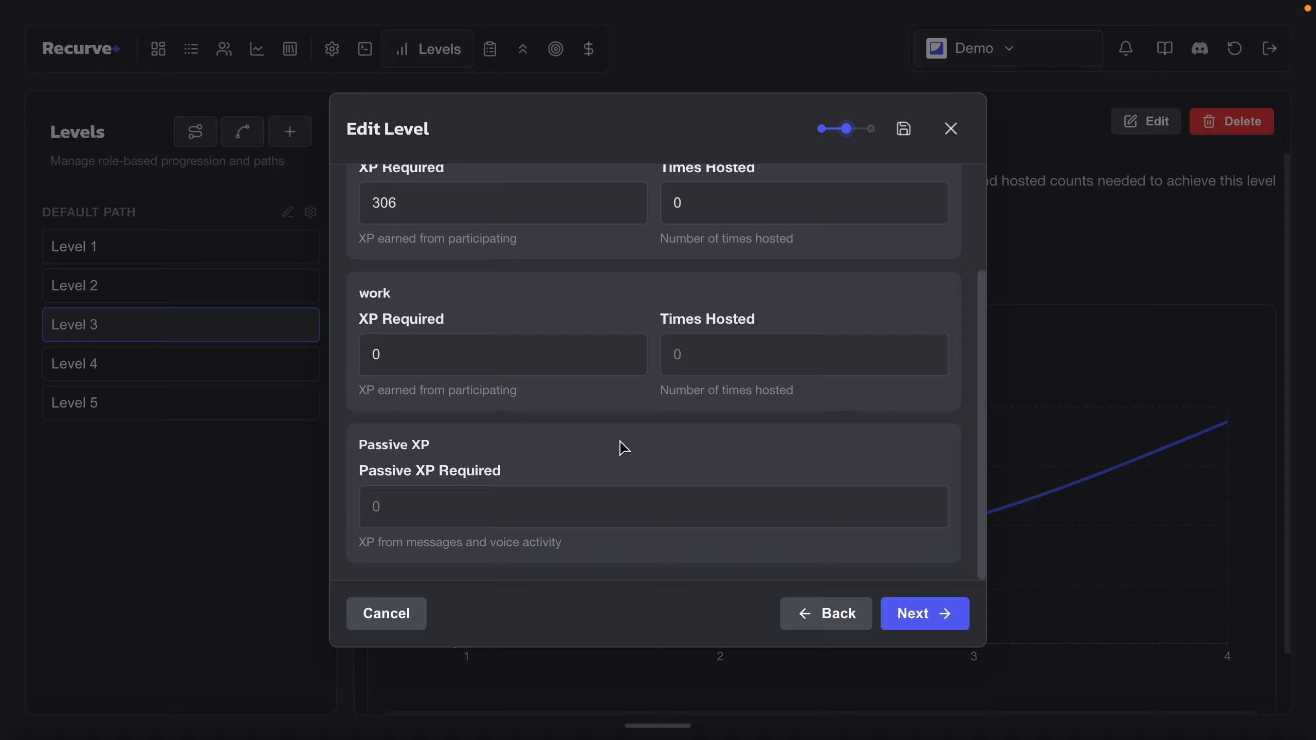
pyautogui.scroll(3, 623, 448)
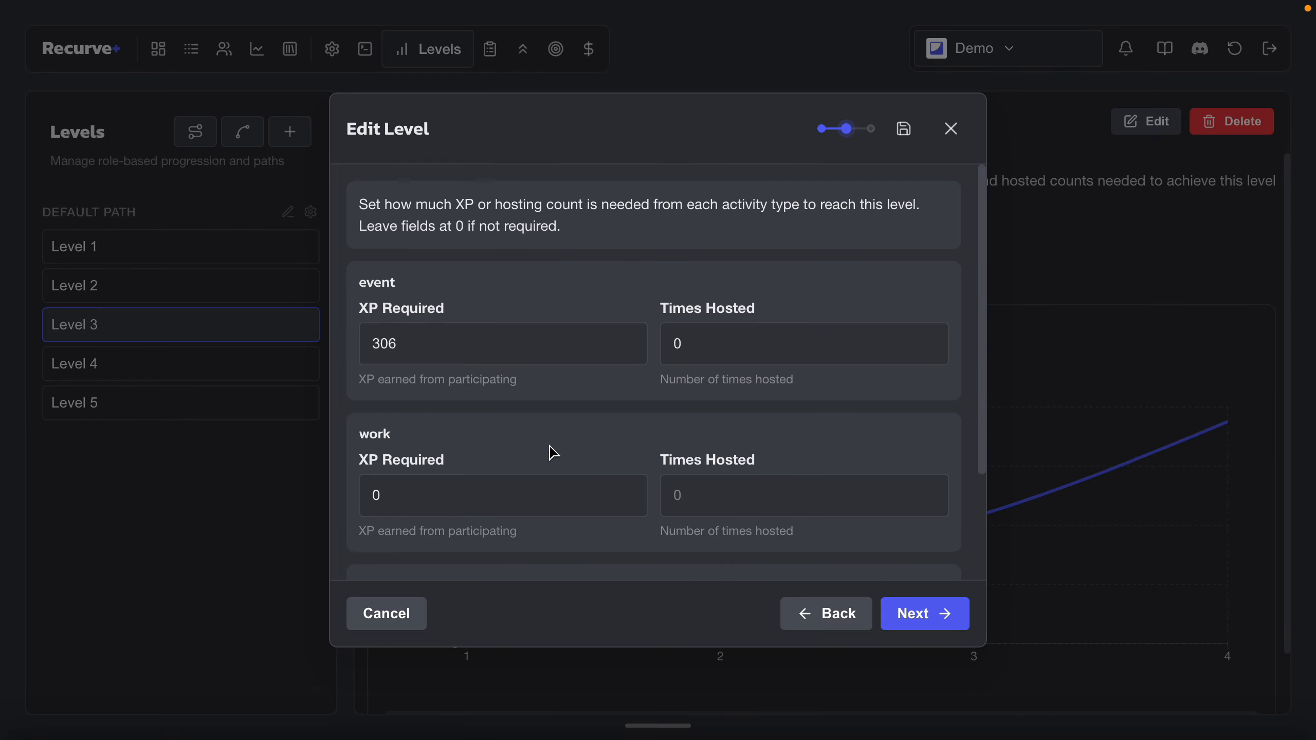
pyautogui.click(950, 128)
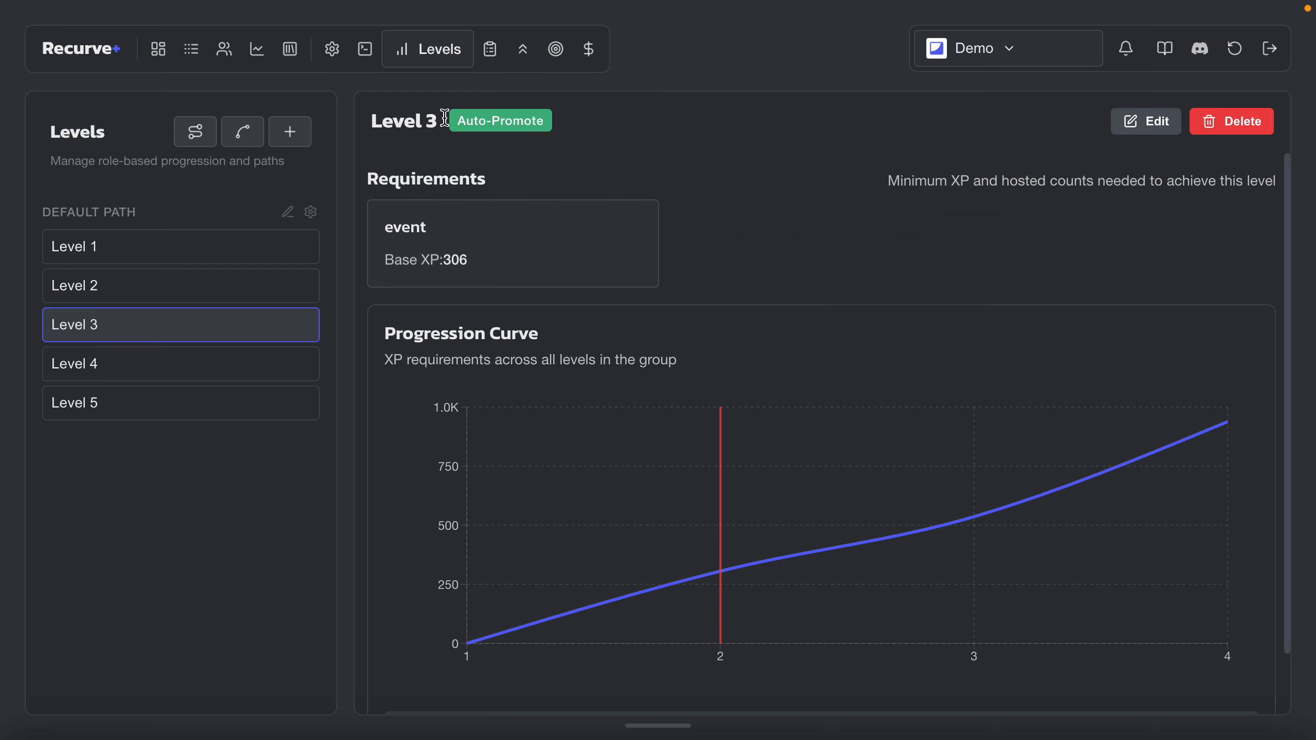
# - Enable flexible progression in the server's Progression & Promotions settings and save the change
pyautogui.click(332, 49)
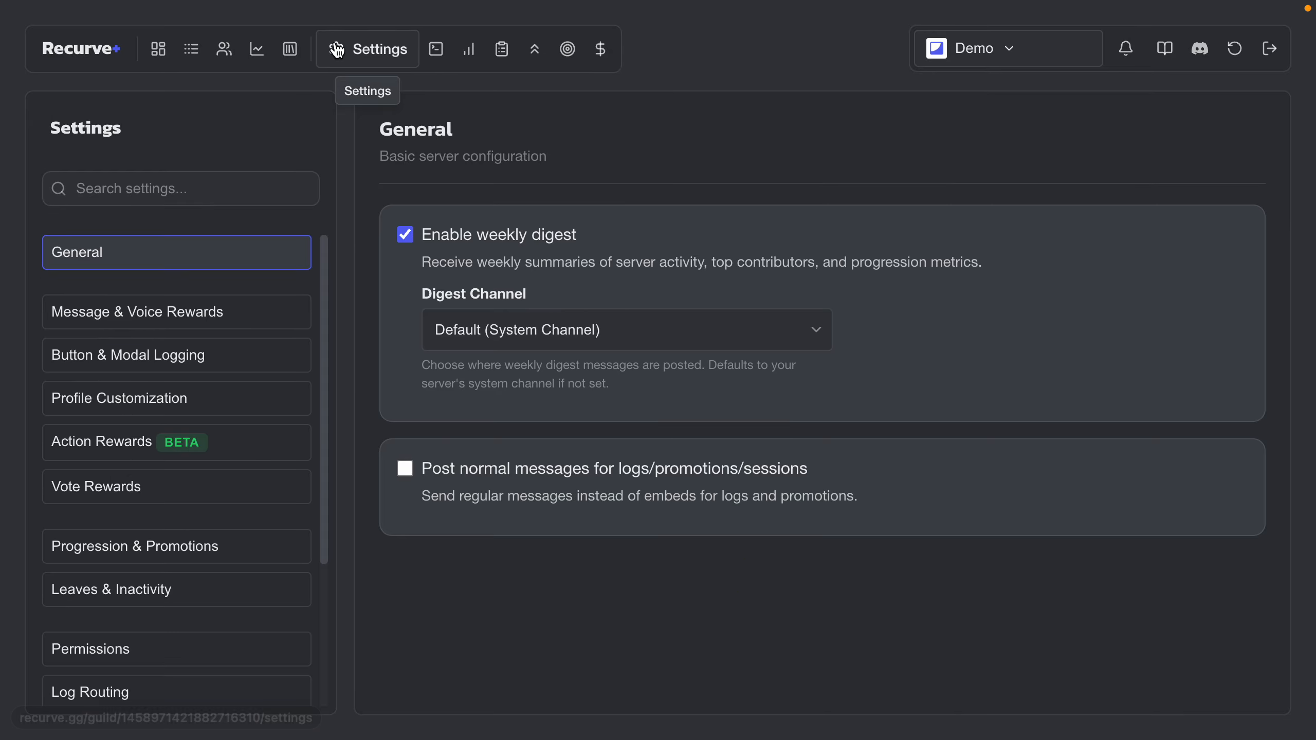
pyautogui.click(256, 557)
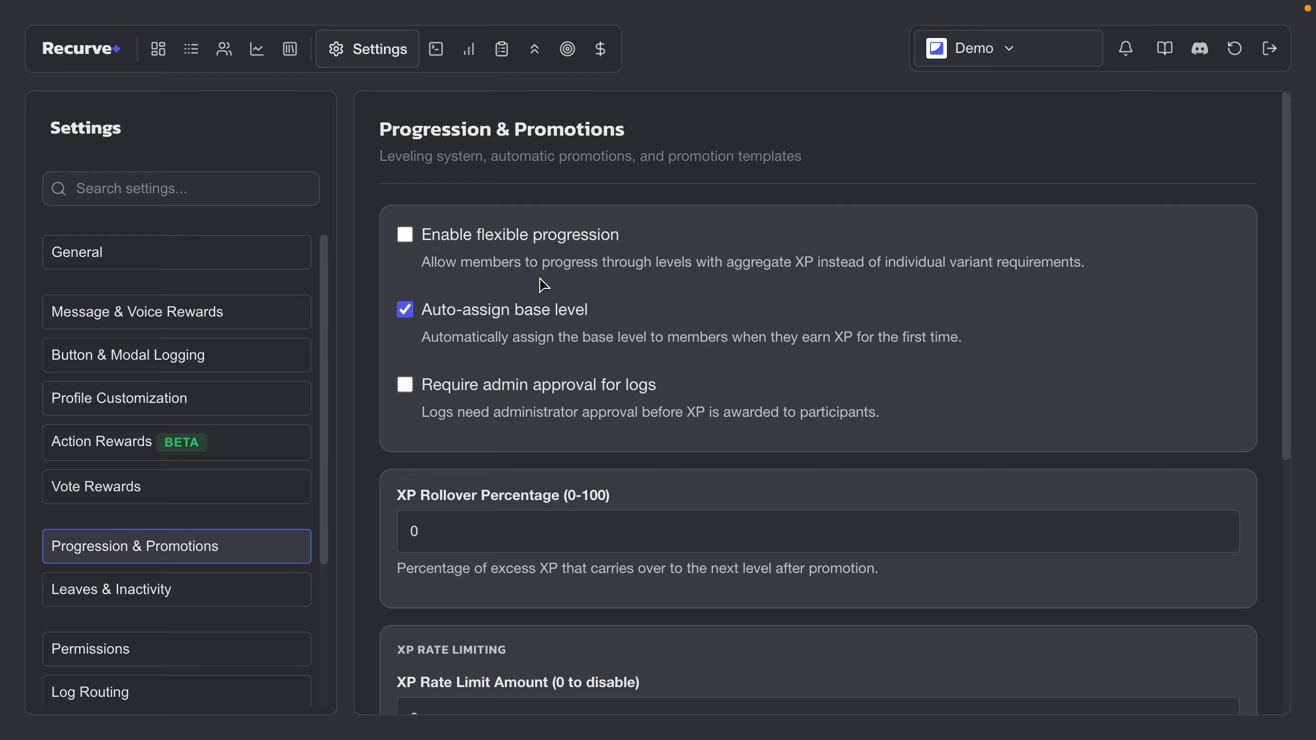
pyautogui.click(405, 235)
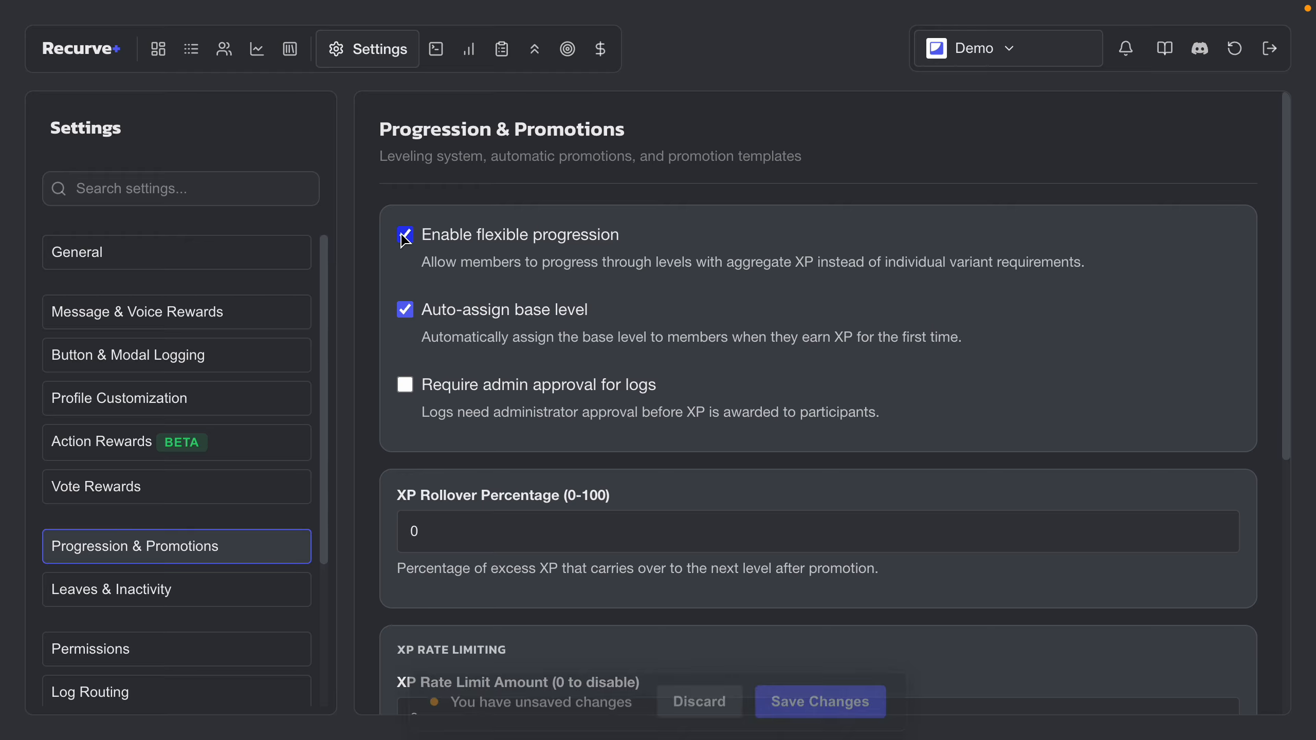
pyautogui.click(821, 695)
# - Return to the levels and examine the total XP requirement and progression curve of Level 1 through Level 5
pyautogui.click(469, 50)
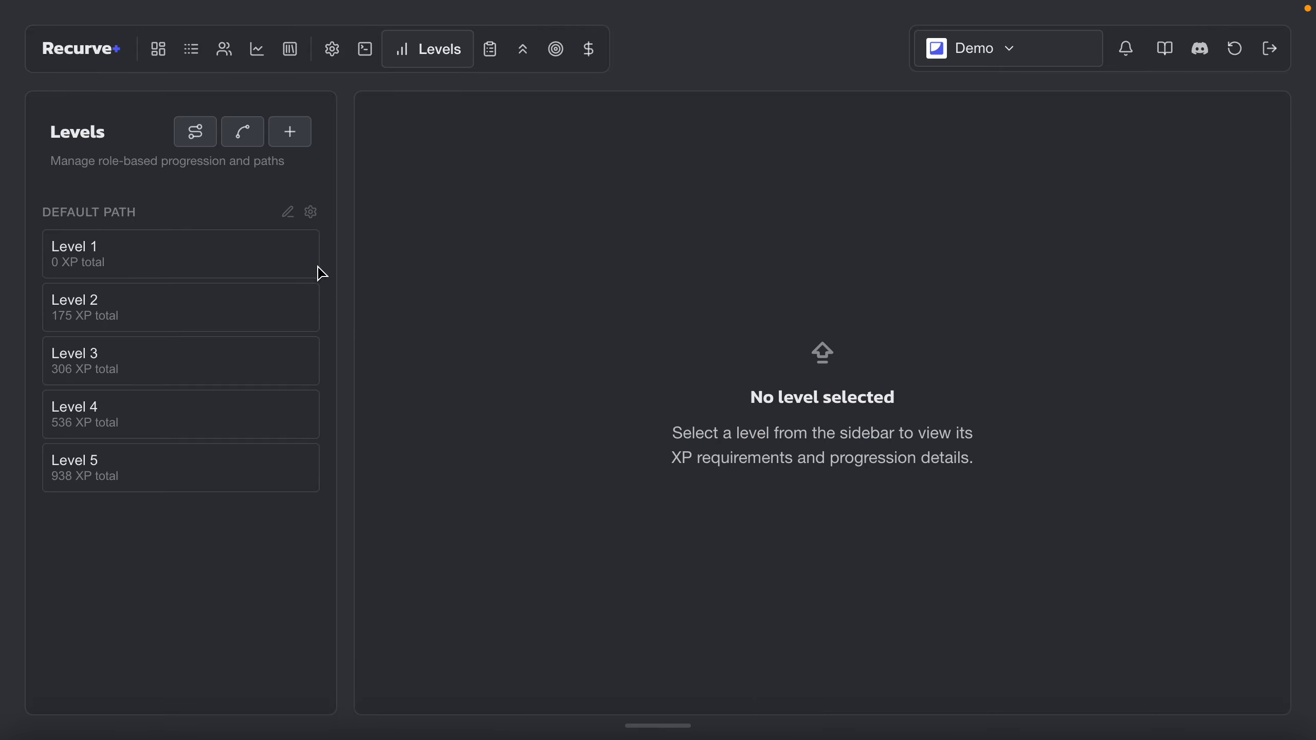
pyautogui.click(313, 270)
pyautogui.click(281, 317)
pyautogui.click(270, 362)
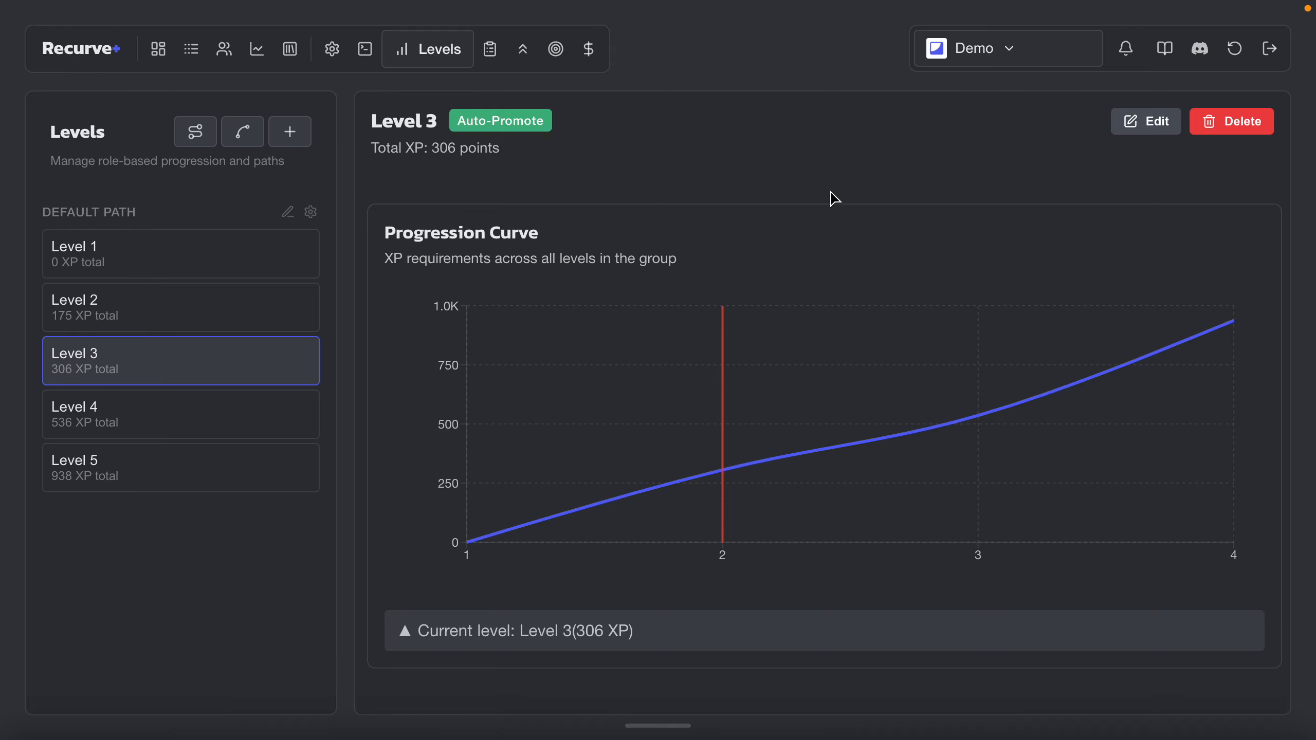
pyautogui.click(279, 429)
pyautogui.click(256, 480)
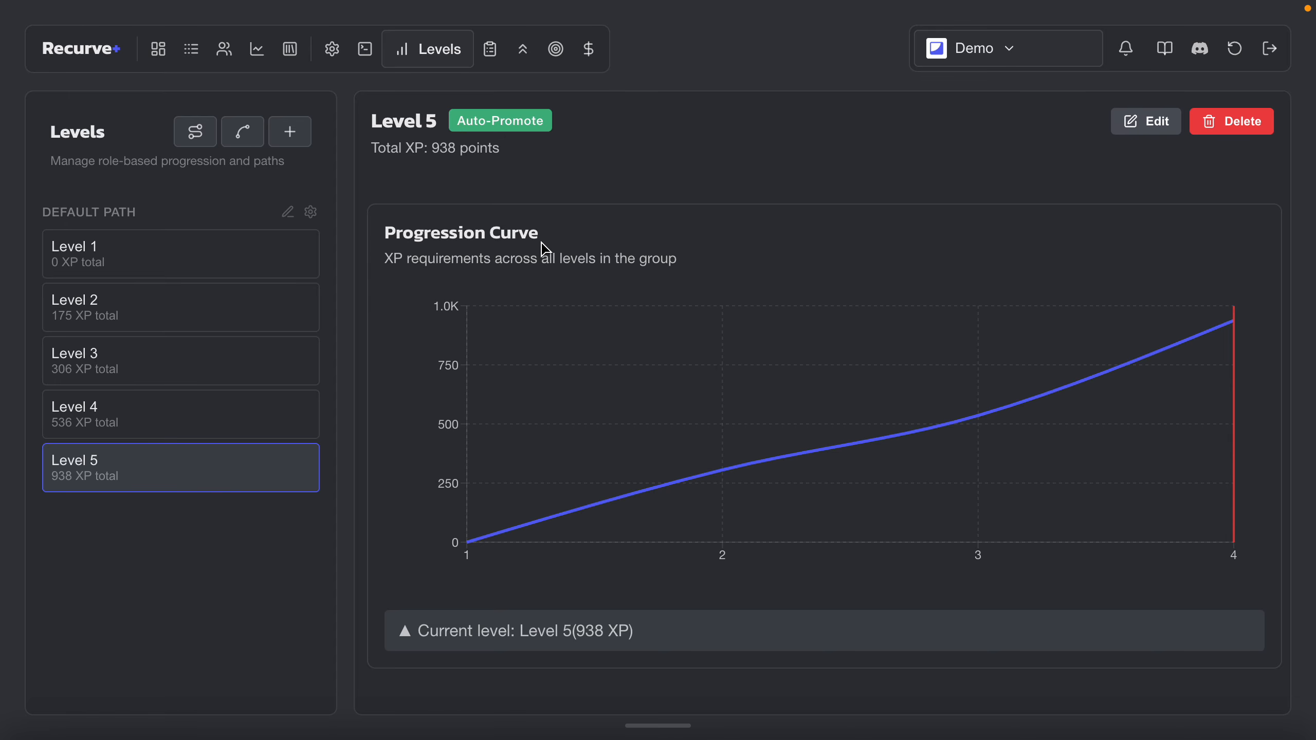
# - Switch to Discord and run the /profile command in the commands channel to check the current account's XP
pyautogui.hotkey('ctrl', 'Left')
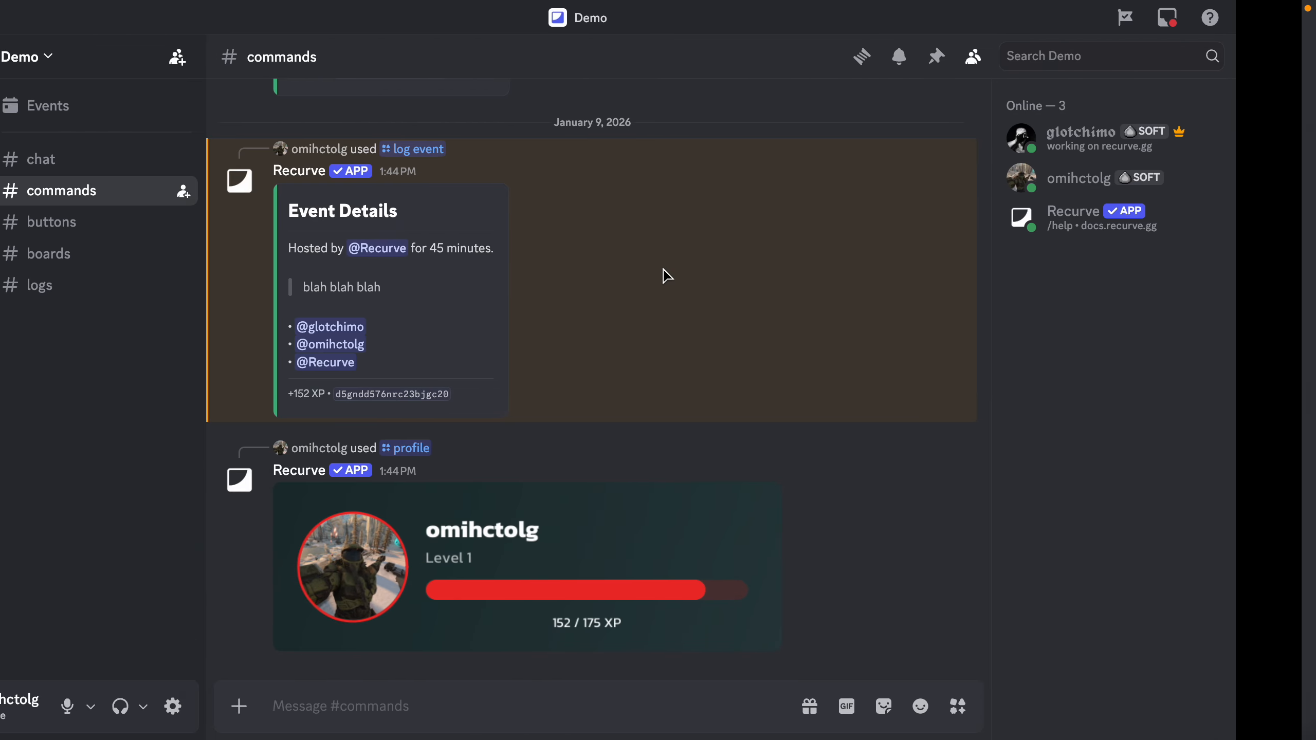
pyautogui.write('/profile')
pyautogui.press('Return')
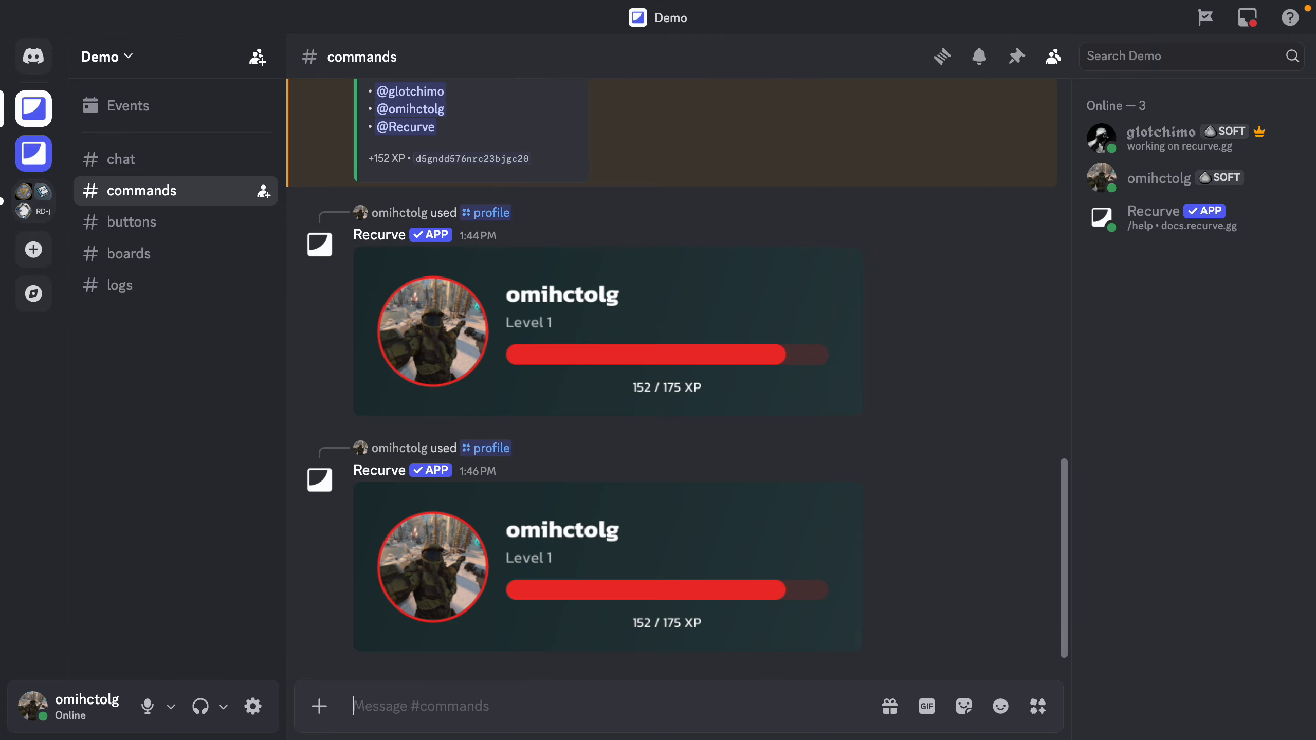
# - Send the message "test" in the commands channel and run /profile again to check the XP gained
pyautogui.write('test')
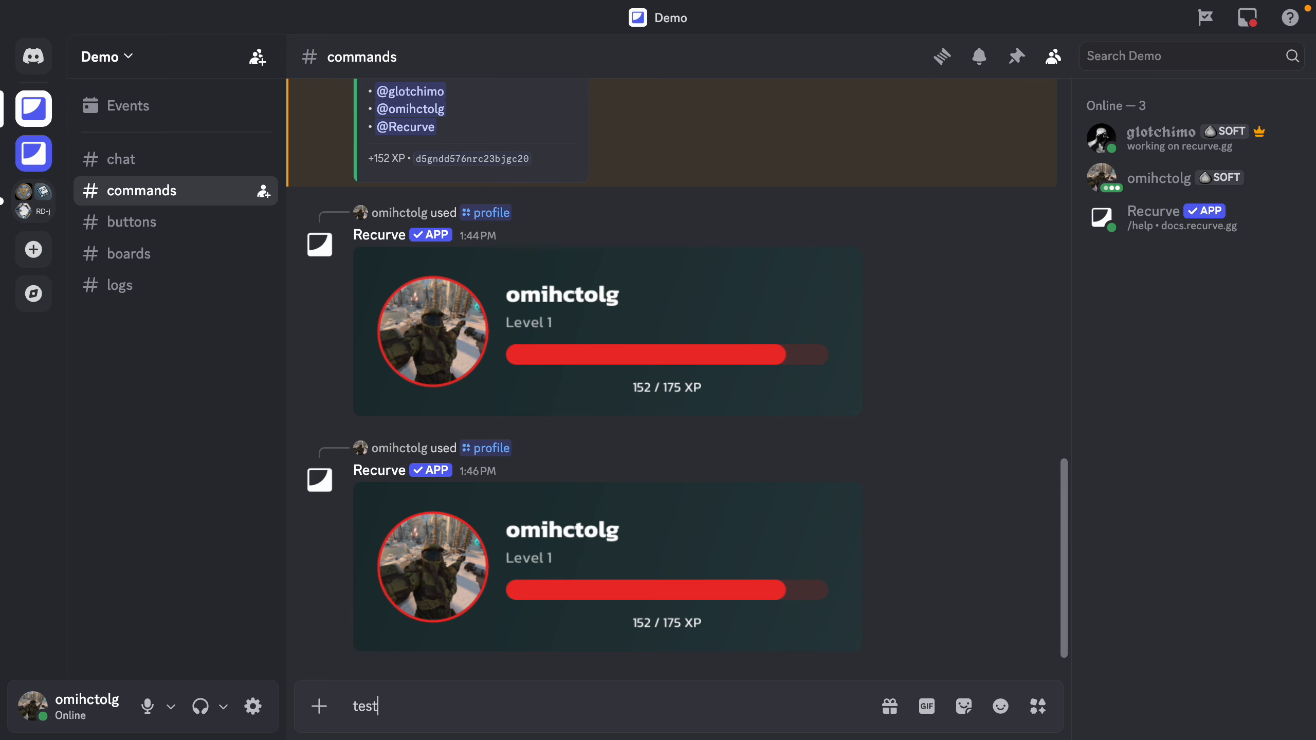
pyautogui.press('Return')
pyautogui.write('/prof')
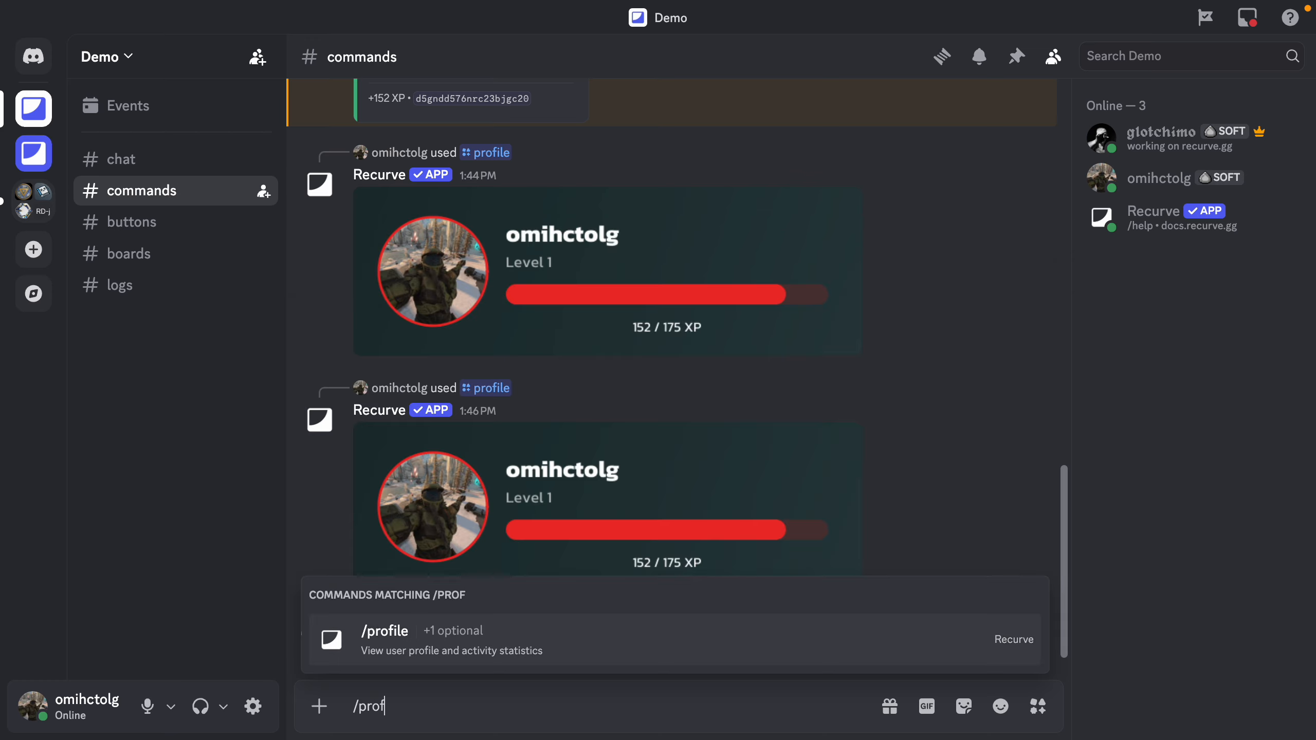
pyautogui.press('Return')
pyautogui.press('Return')
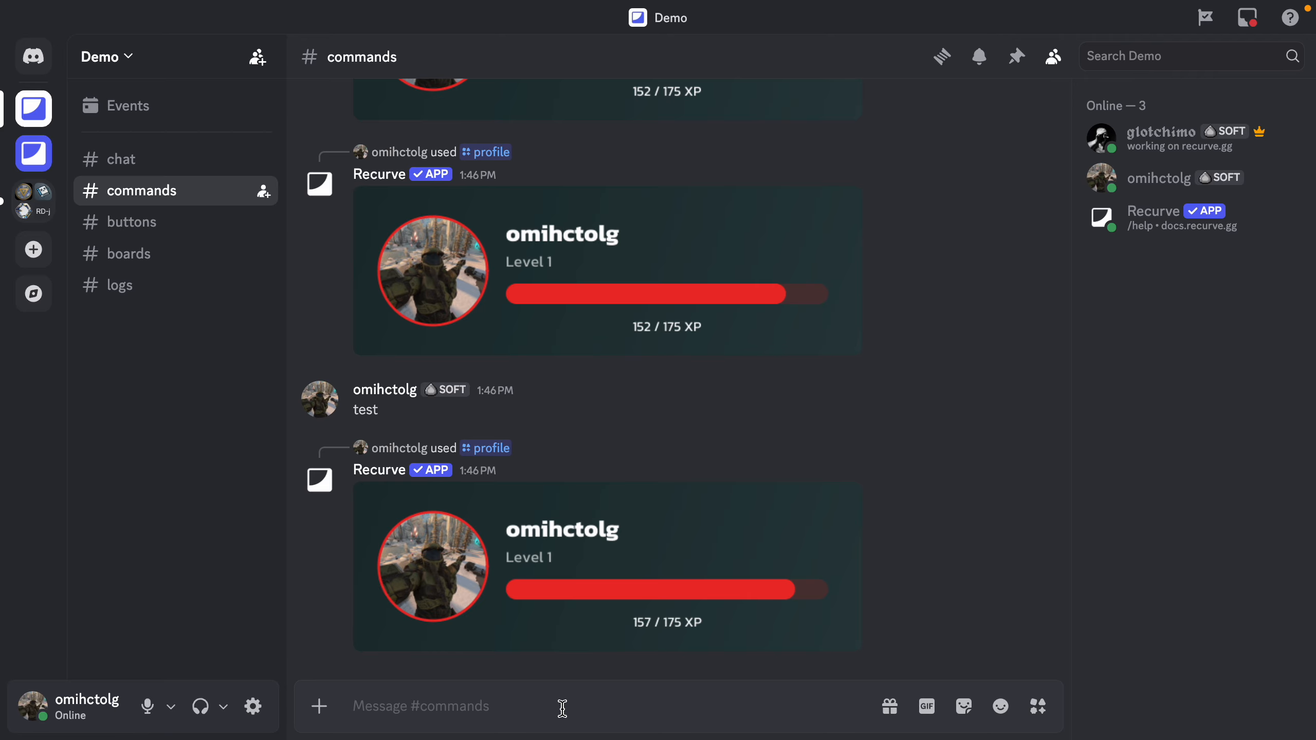
# - Log an event with the current account as participant, Recurve as host and a duration of 30m
pyautogui.write('/log')
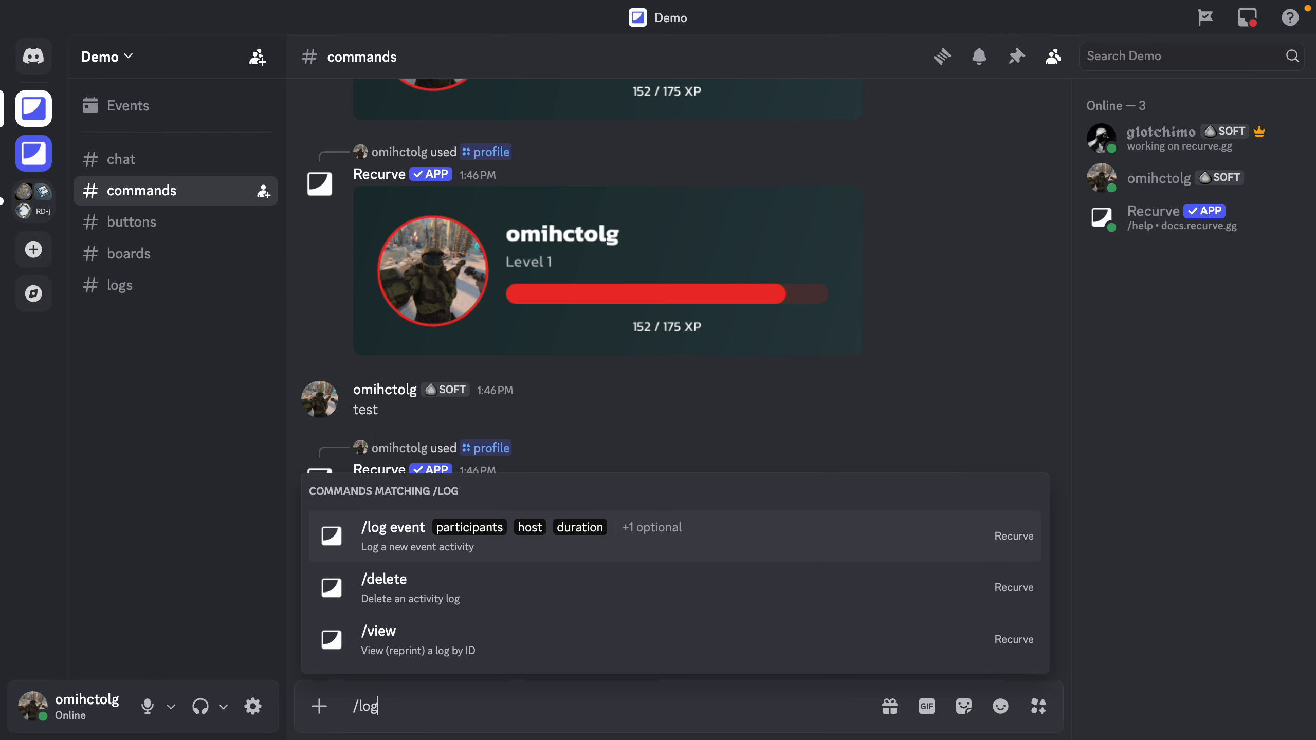
pyautogui.press('Return')
pyautogui.write('@omi')
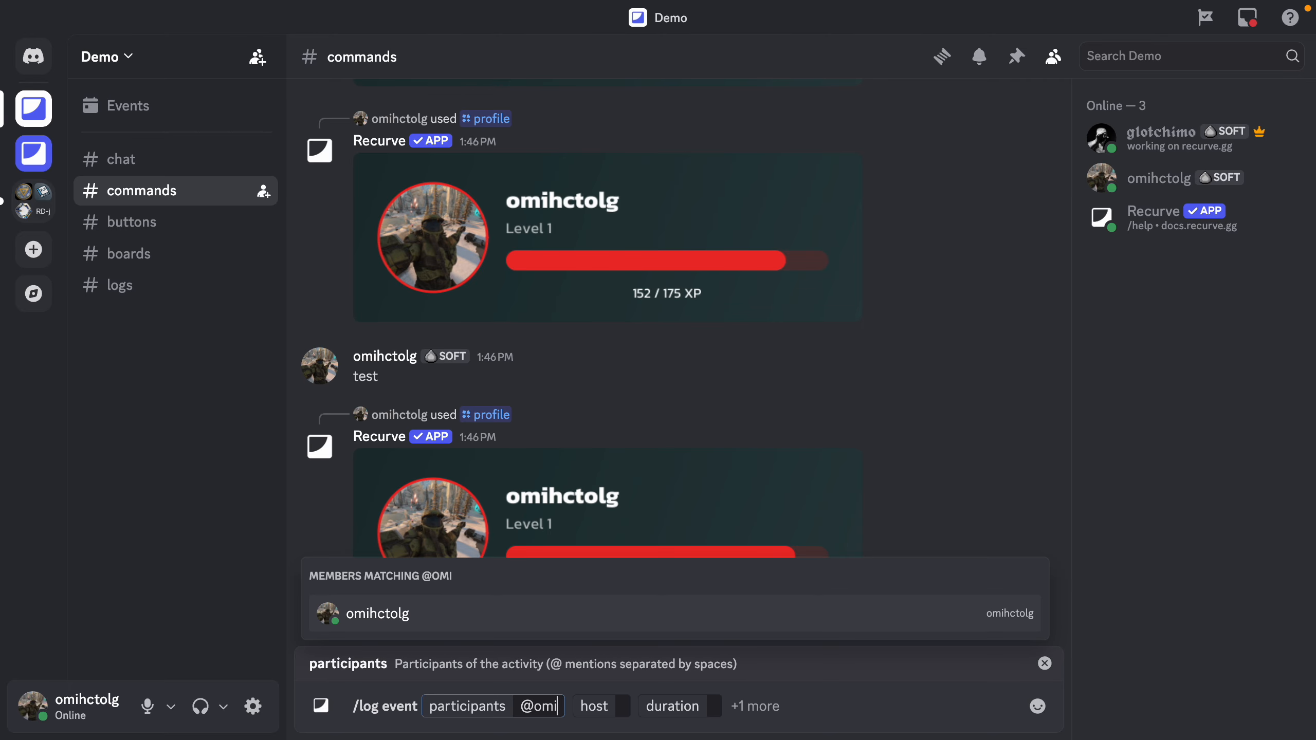
pyautogui.press('Return')
pyautogui.press('Tab')
pyautogui.press('Return')
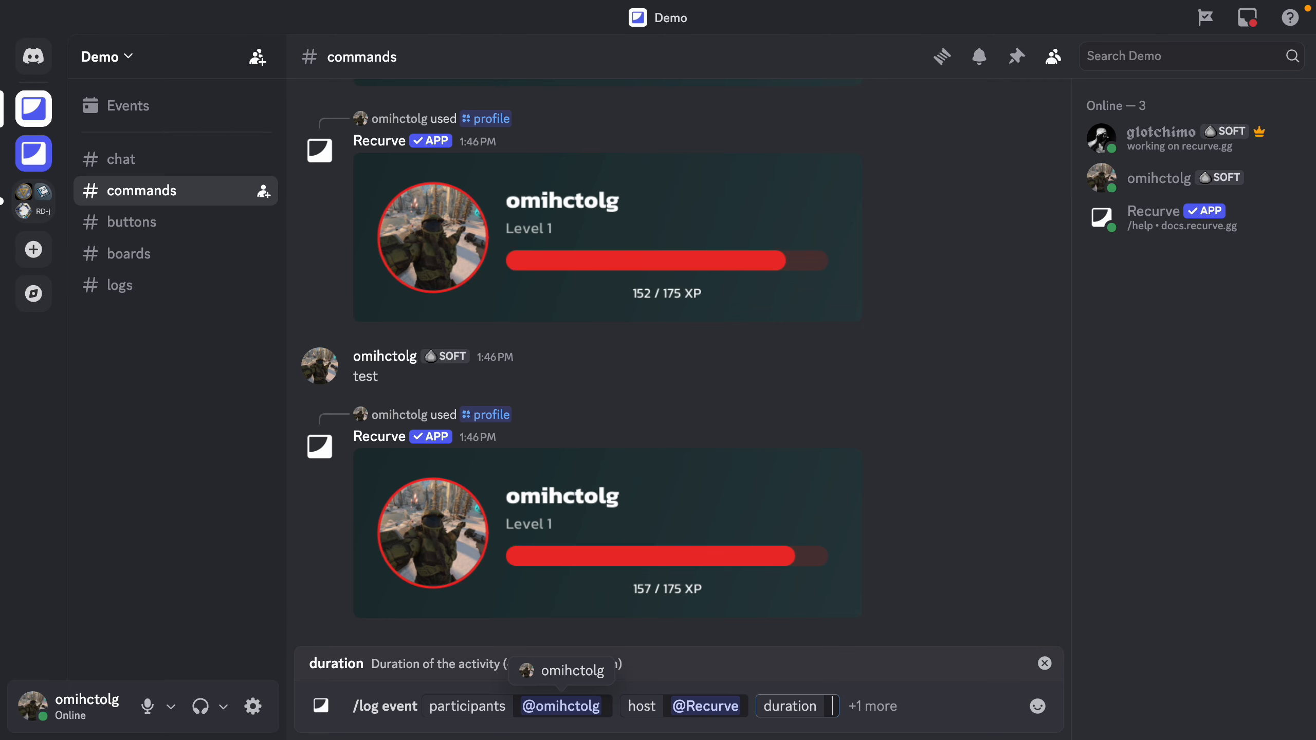
pyautogui.write('30m')
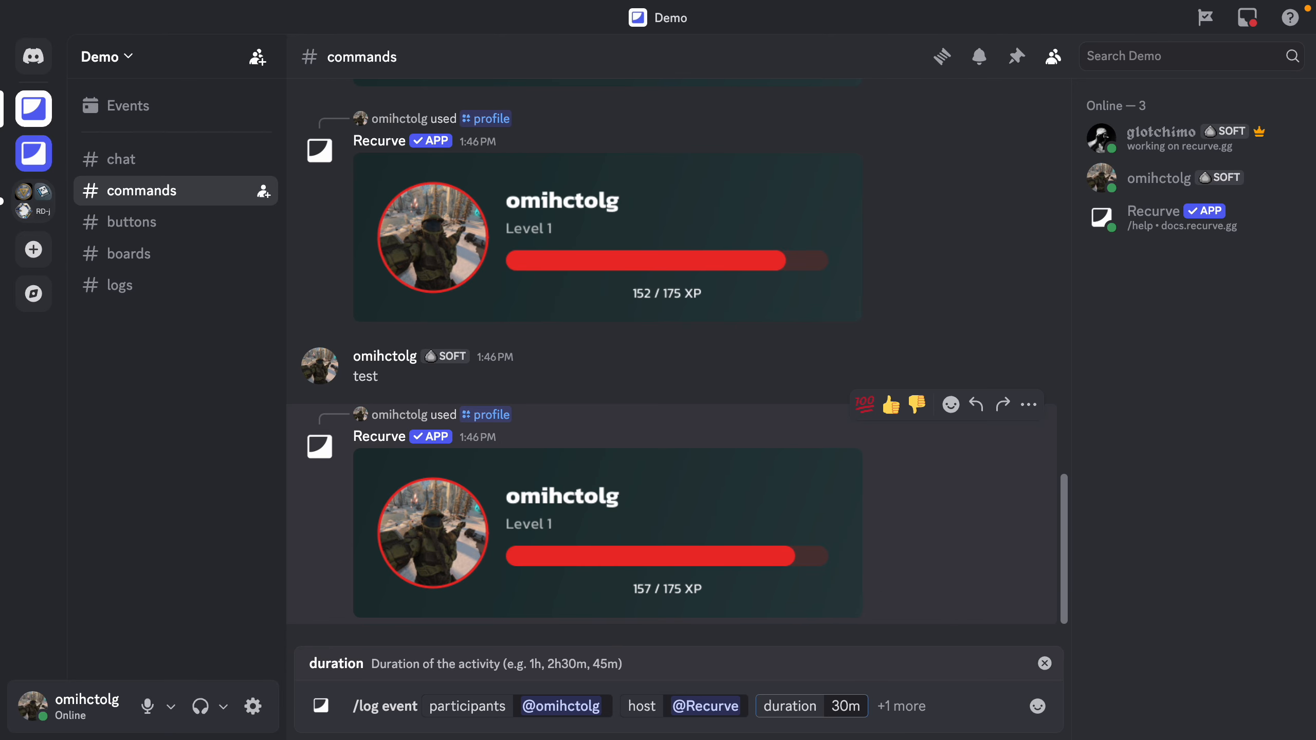
pyautogui.press('Return')
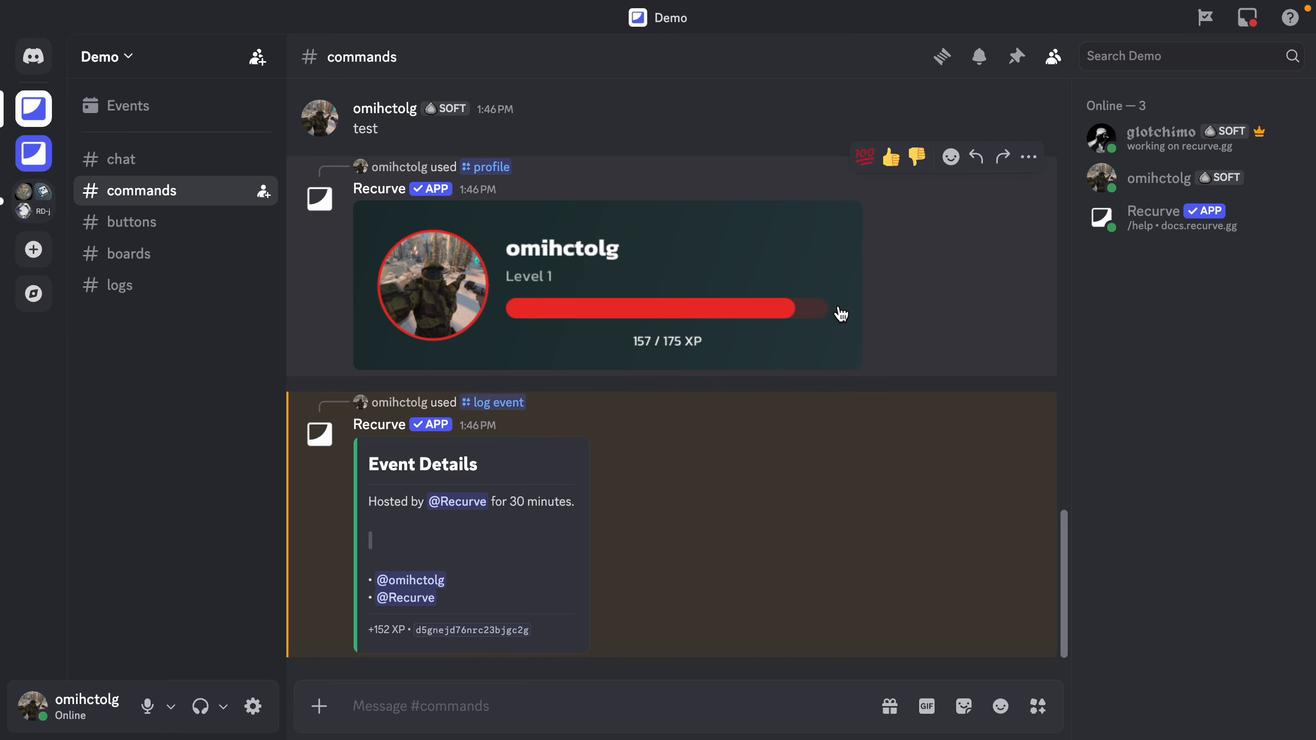
# - Check the current account's level role, run /profile, and compare its progress with the logged event
pyautogui.click(1096, 185)
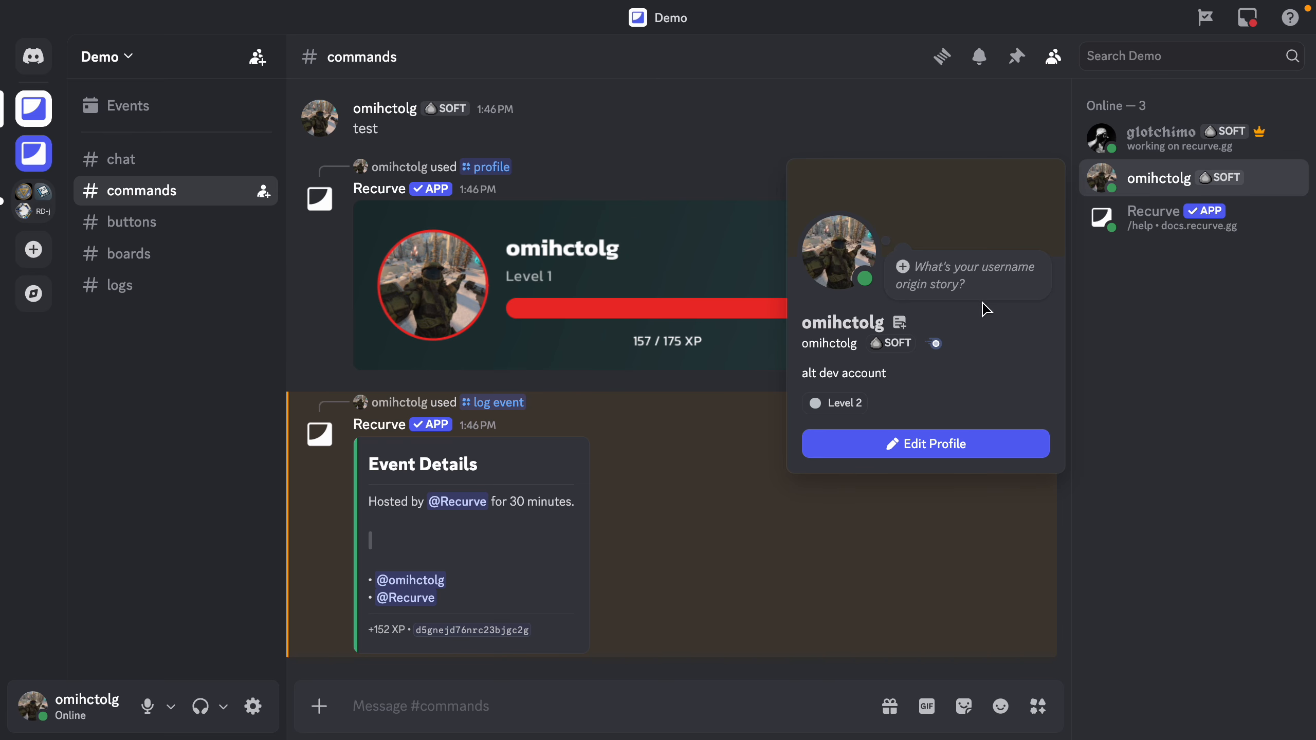
pyautogui.click(560, 712)
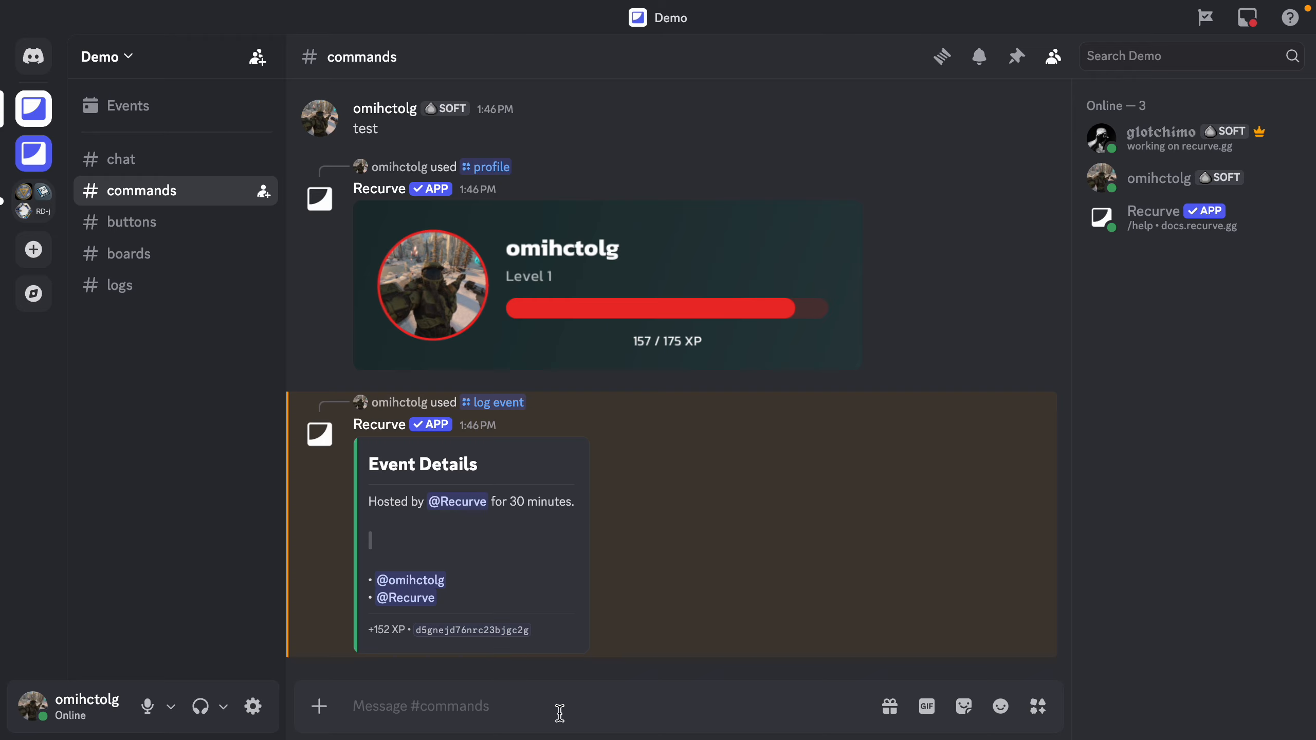
pyautogui.write('/pro')
pyautogui.press('Return')
pyautogui.press('Return')
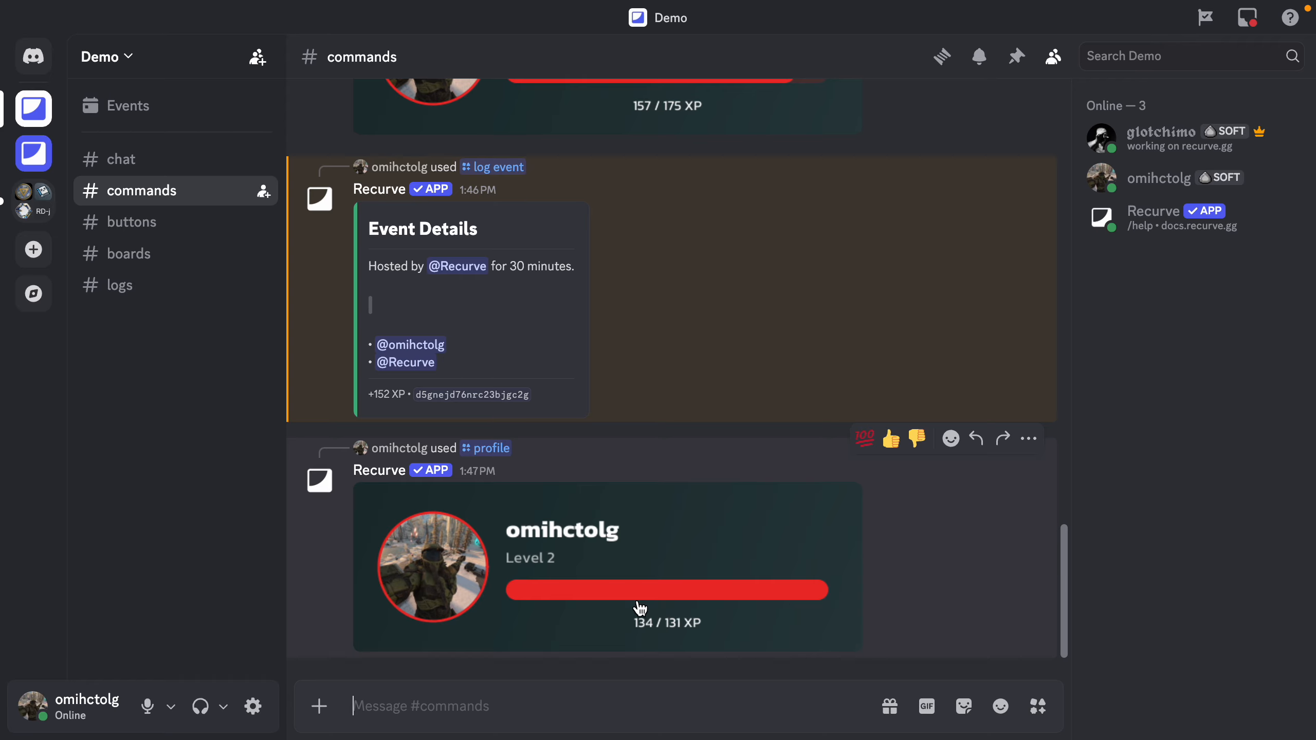
pyautogui.scroll(3, 564, 373)
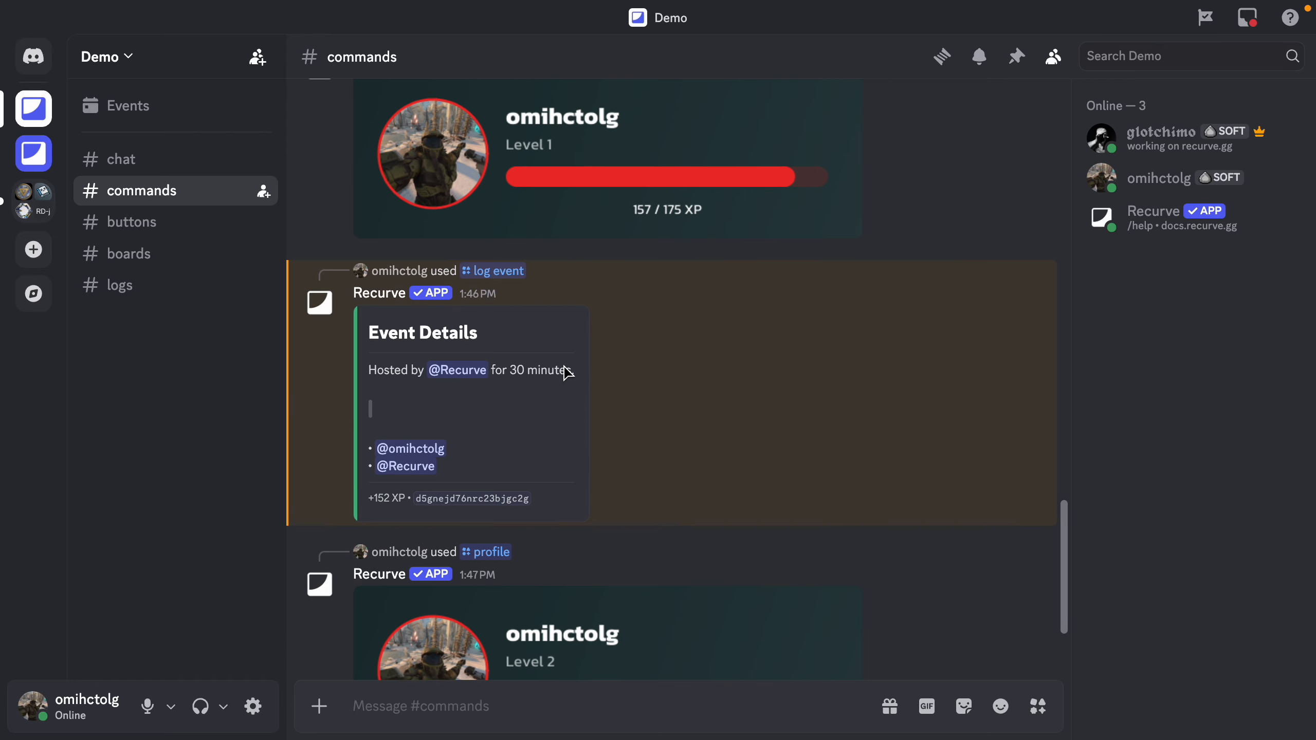
pyautogui.scroll(-3, 539, 430)
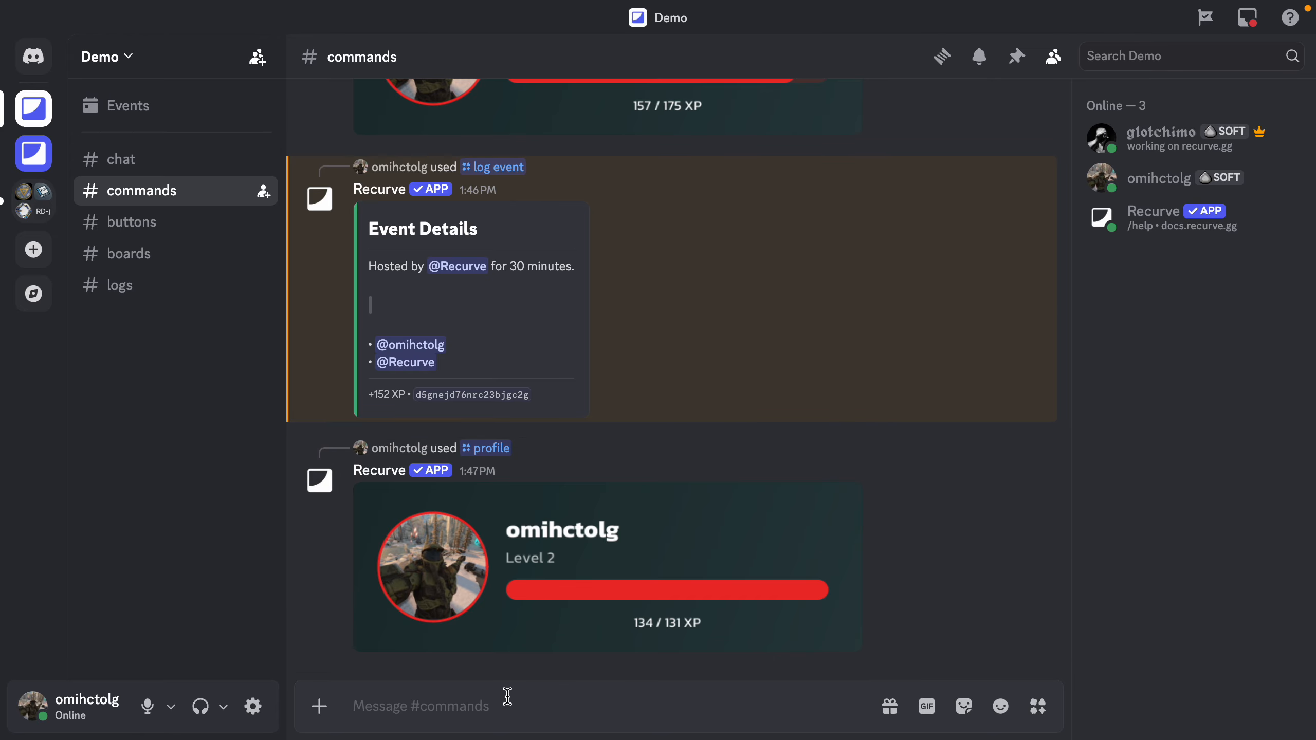
pyautogui.write('/profile')
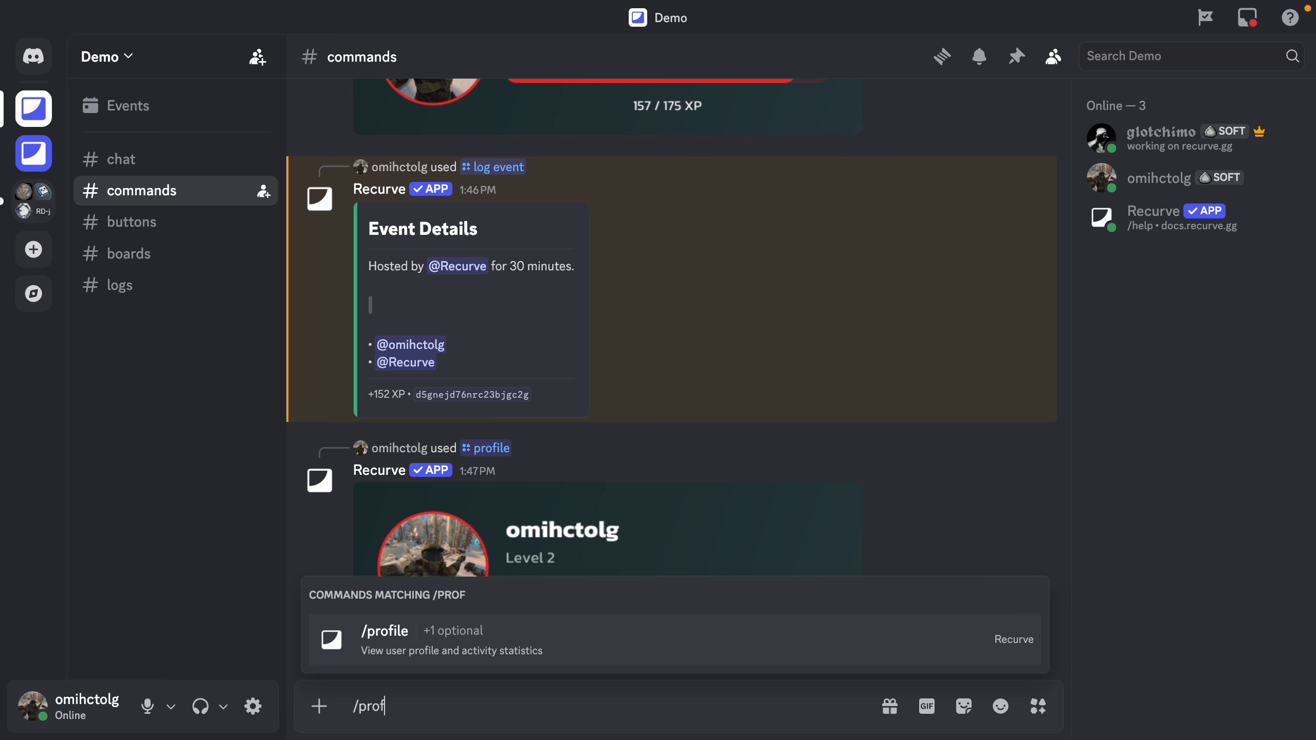
pyautogui.press('BackSpace')
pyautogui.press('BackSpace')
pyautogui.press('BackSpace')
pyautogui.press('BackSpace')
pyautogui.press('BackSpace')
pyautogui.press('BackSpace')
pyautogui.press('BackSpace')
# - Try to submit a /promote request for the current account with the reason "blah blah blah", and check its roles
pyautogui.write('promote')
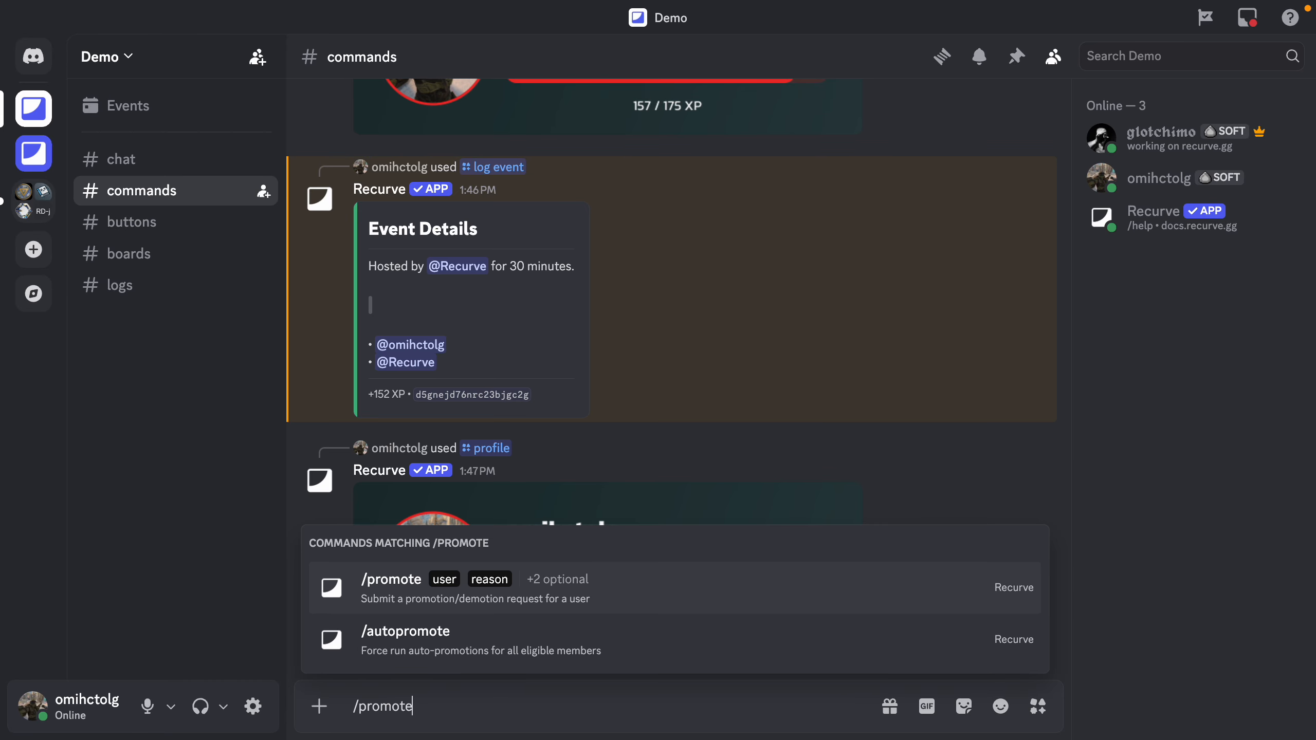
pyautogui.press('Return')
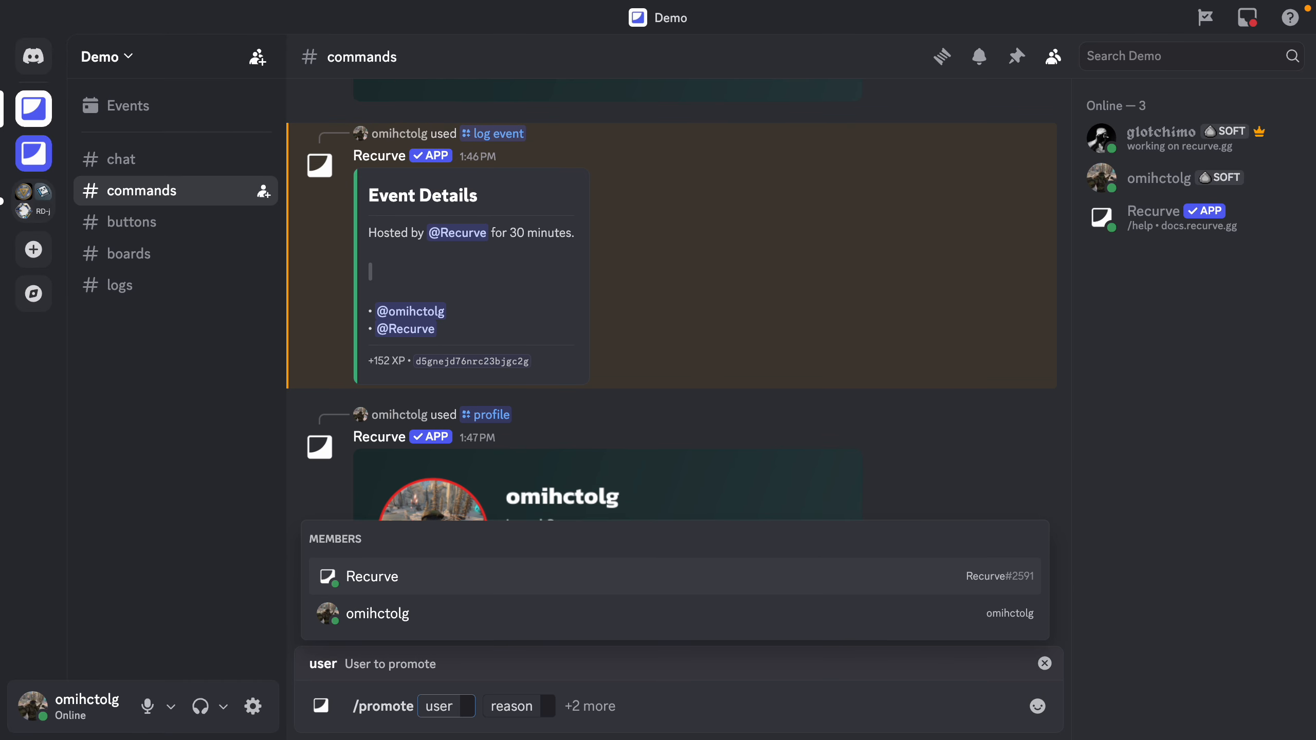
pyautogui.press('Return')
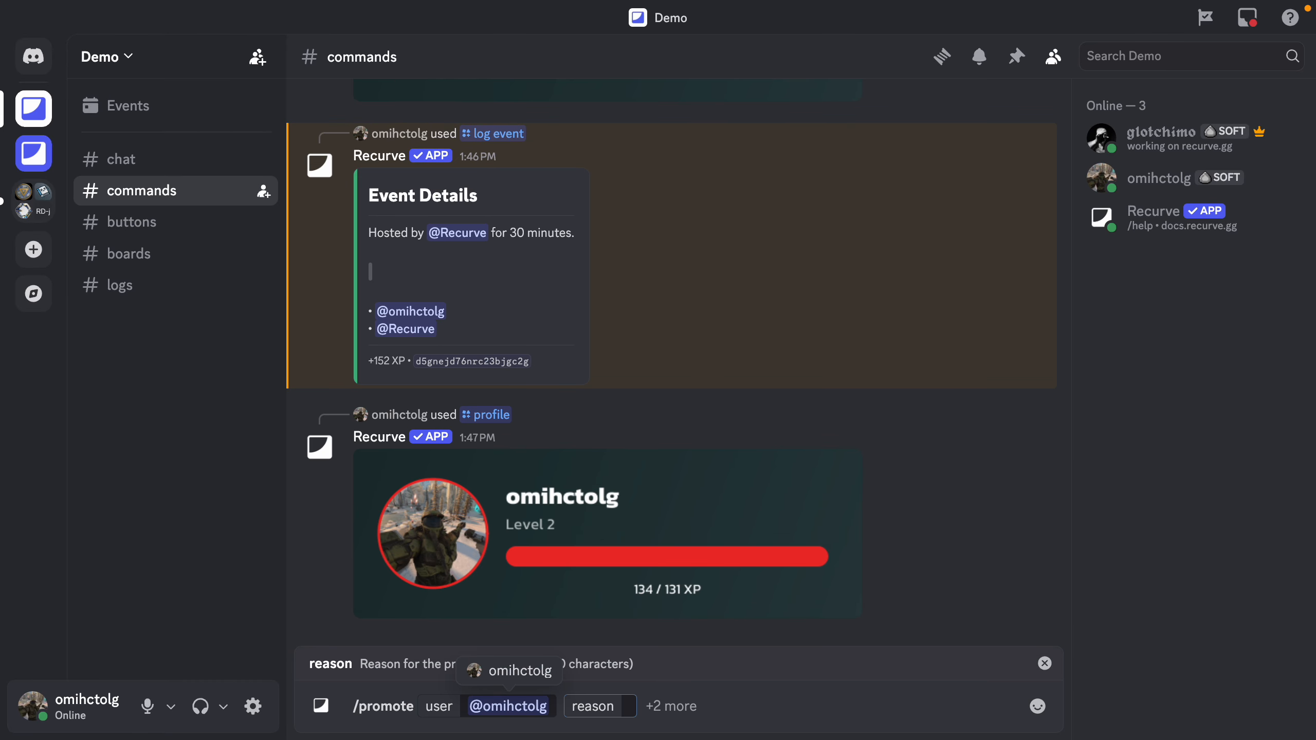
pyautogui.write('blah blah blah')
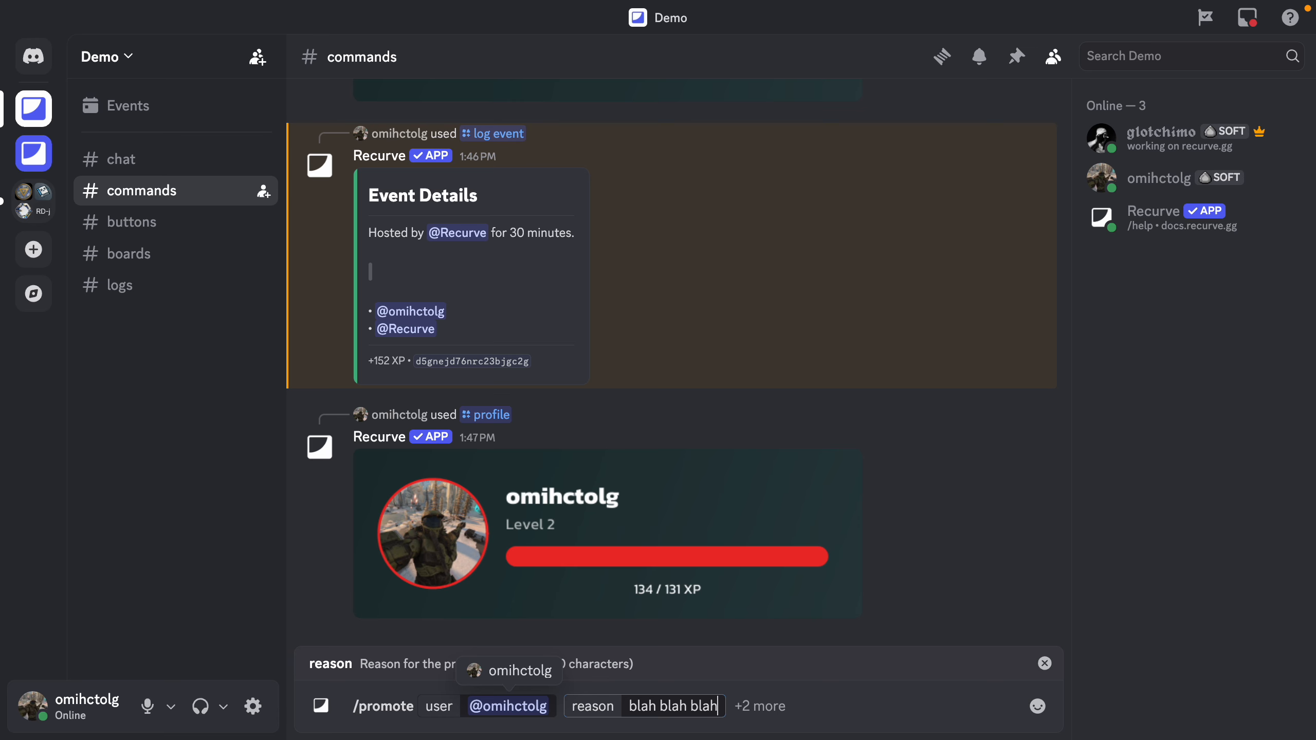
pyautogui.press('Return')
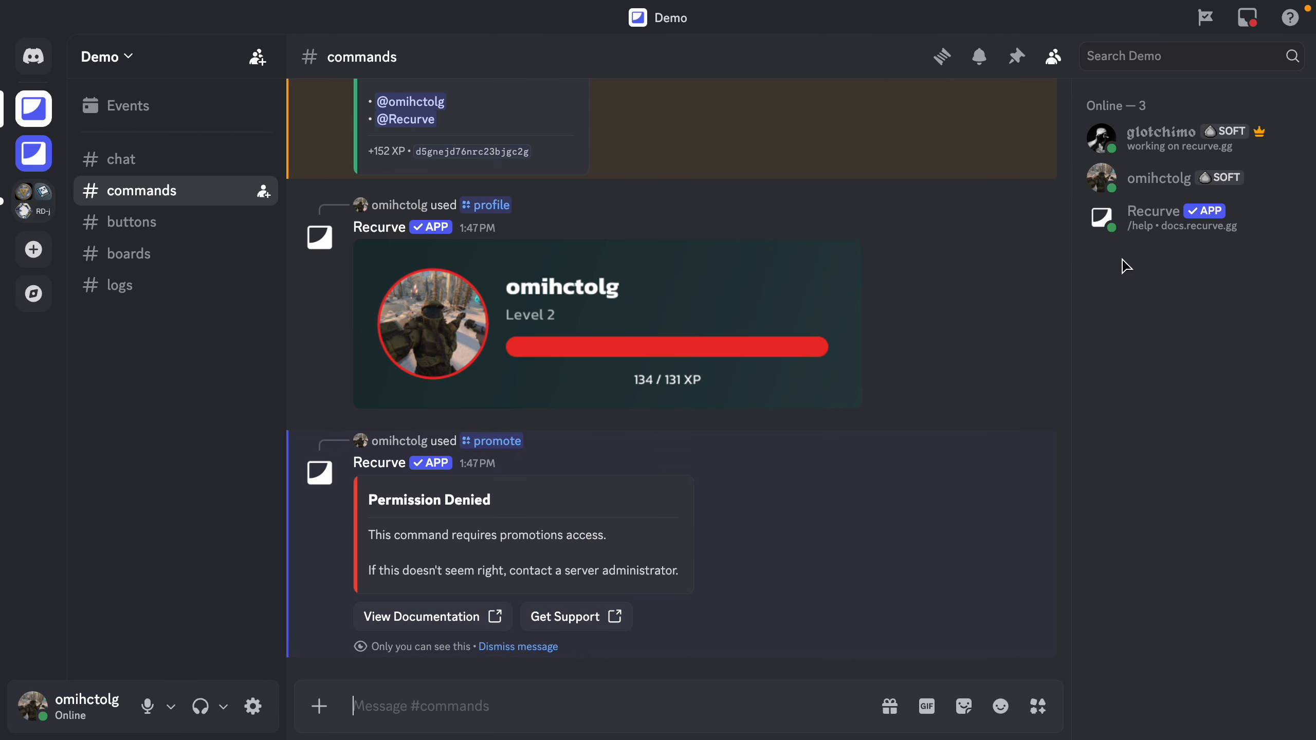
pyautogui.click(1159, 178)
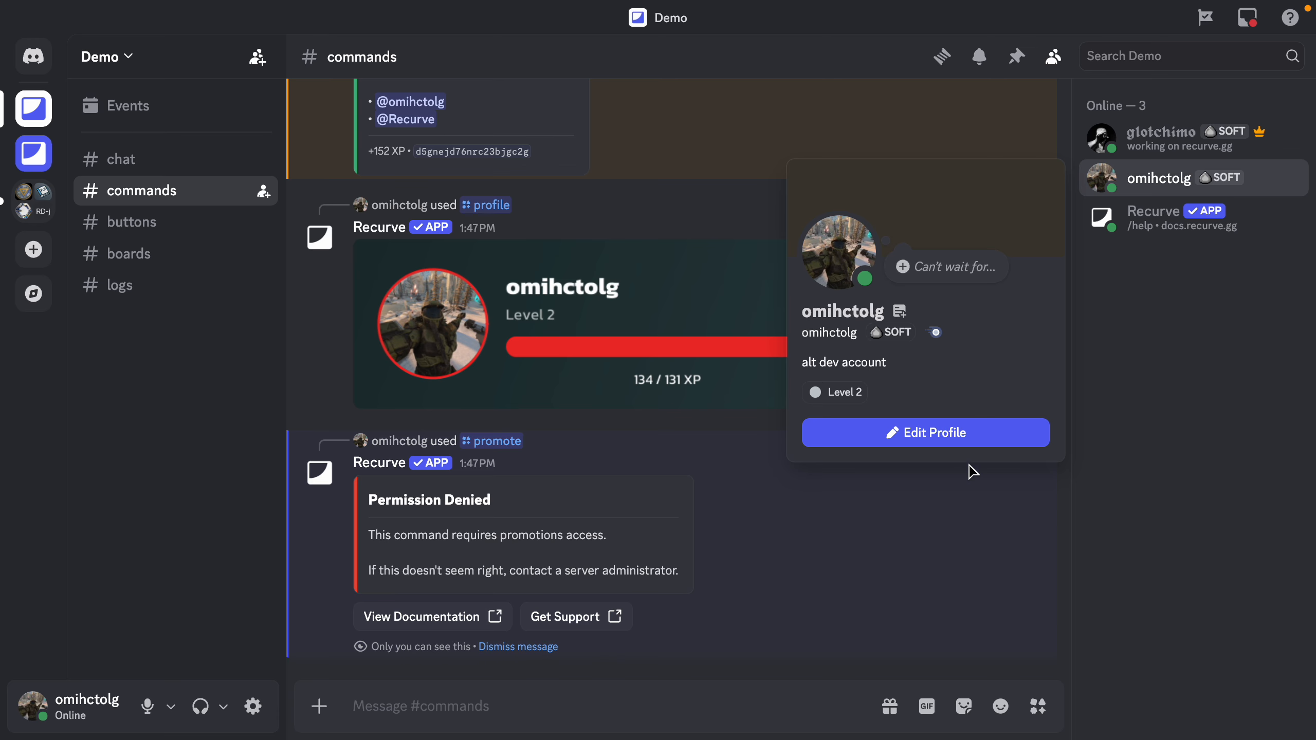
pyautogui.click(839, 592)
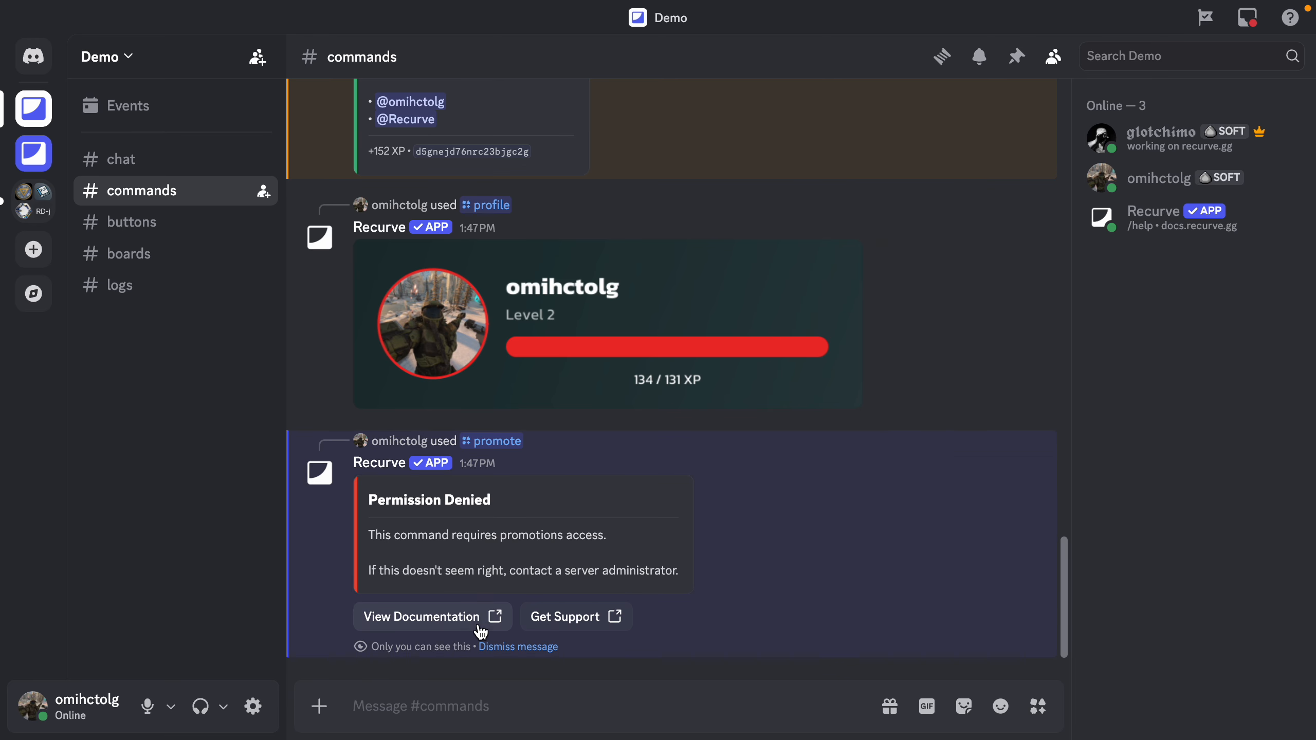
pyautogui.hotkey('ctrl', 'Right')
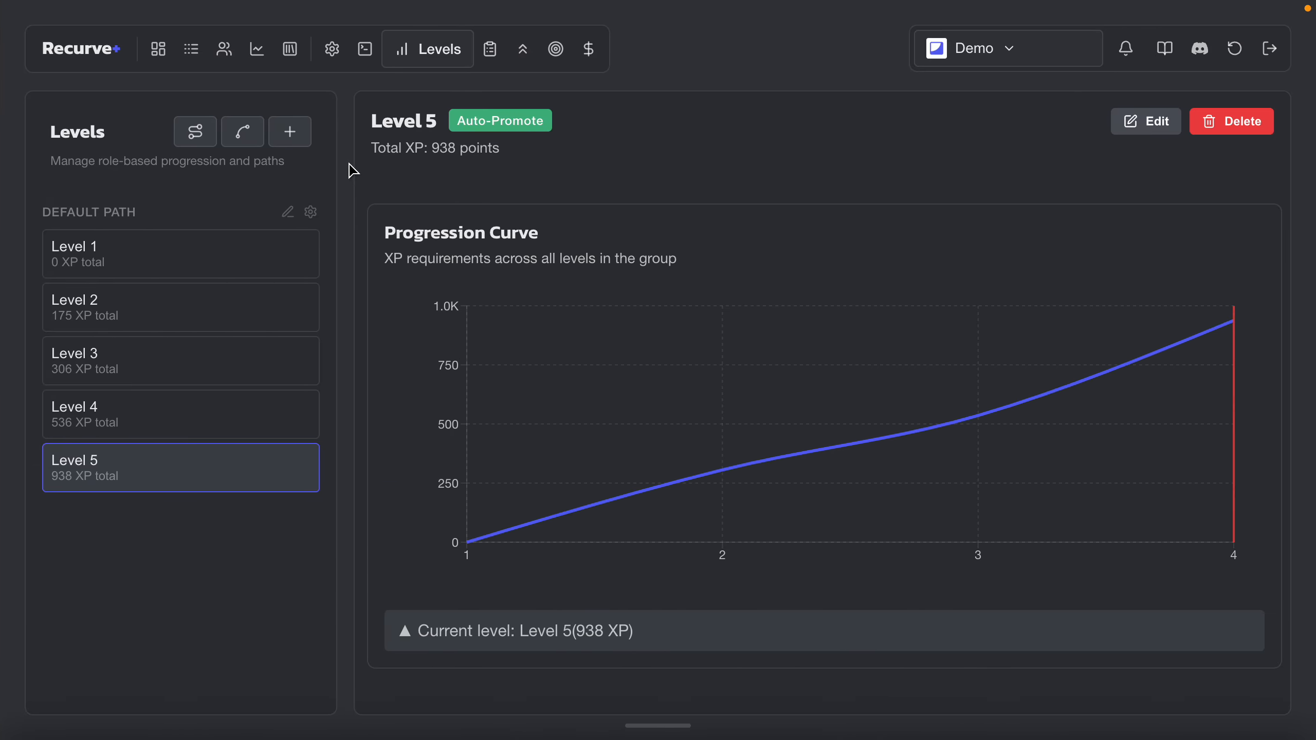
pyautogui.click(334, 47)
pyautogui.scroll(-3, 212, 356)
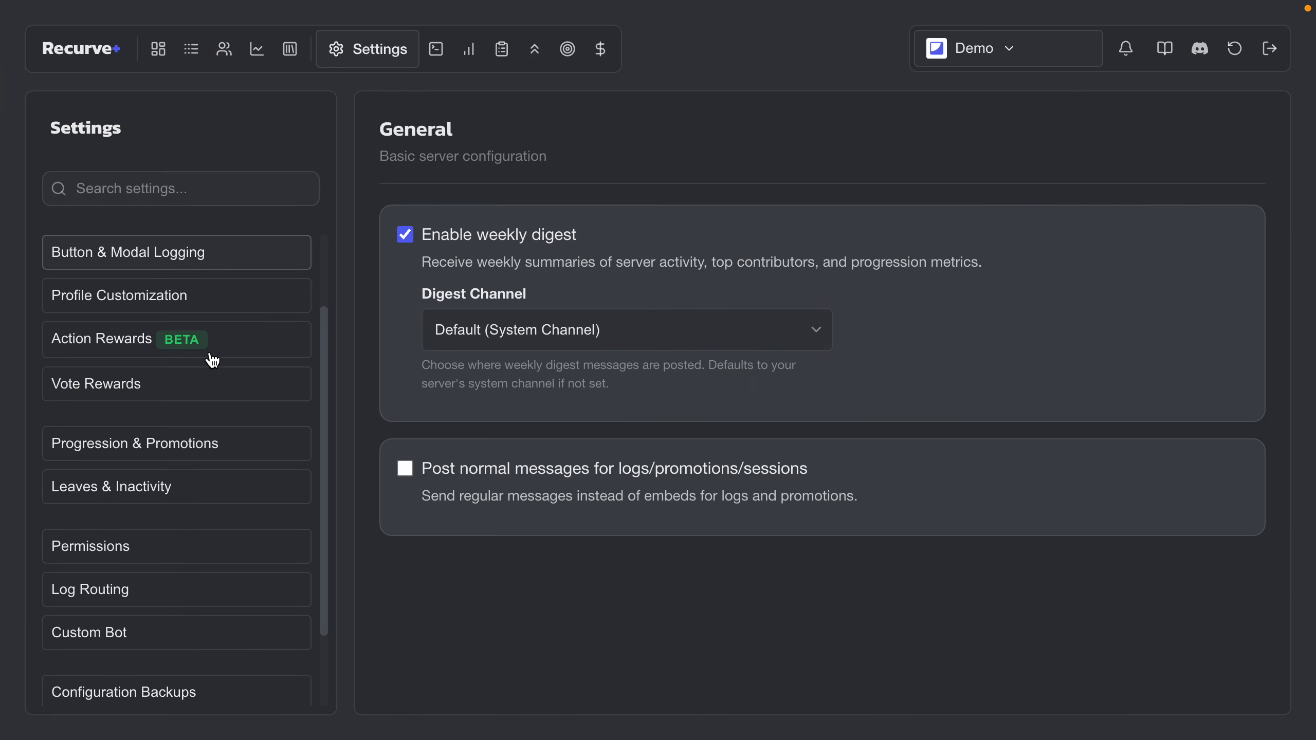
pyautogui.scroll(3, 211, 355)
pyautogui.click(434, 58)
pyautogui.click(499, 52)
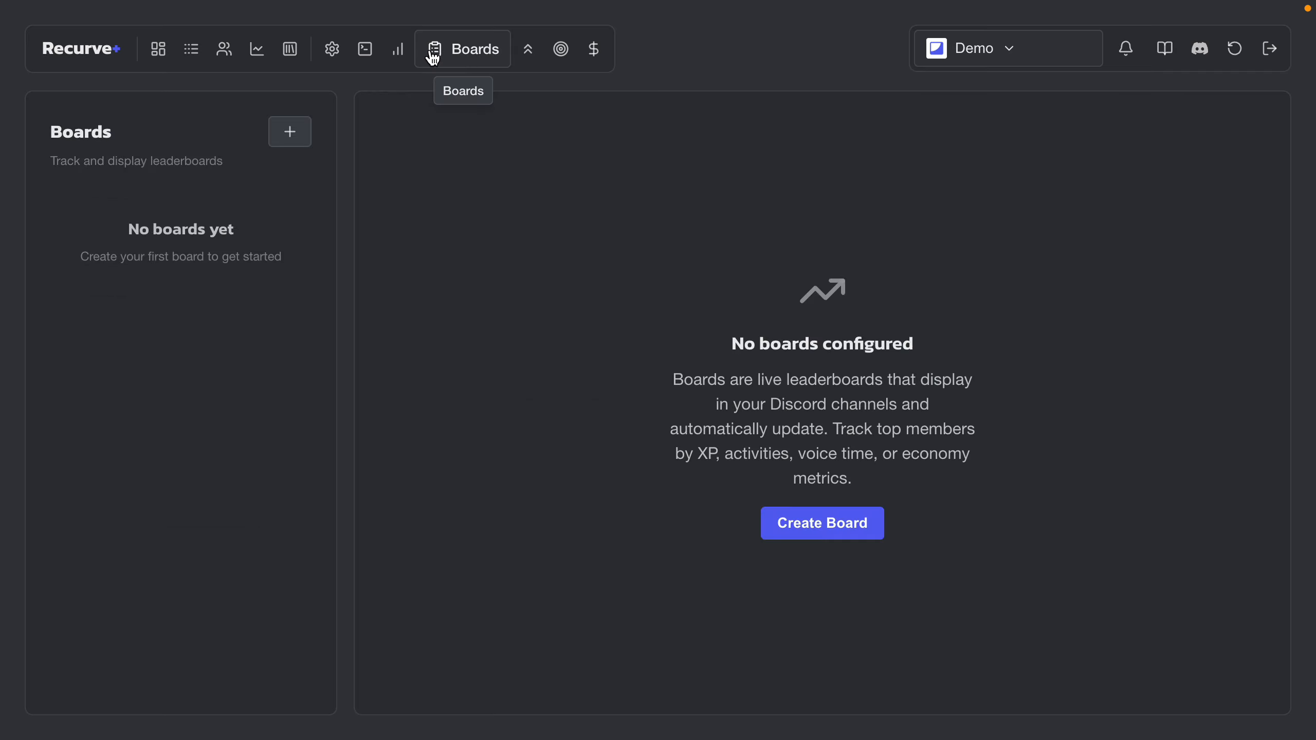
pyautogui.click(402, 52)
pyautogui.hotkey('ctrl', 'Left')
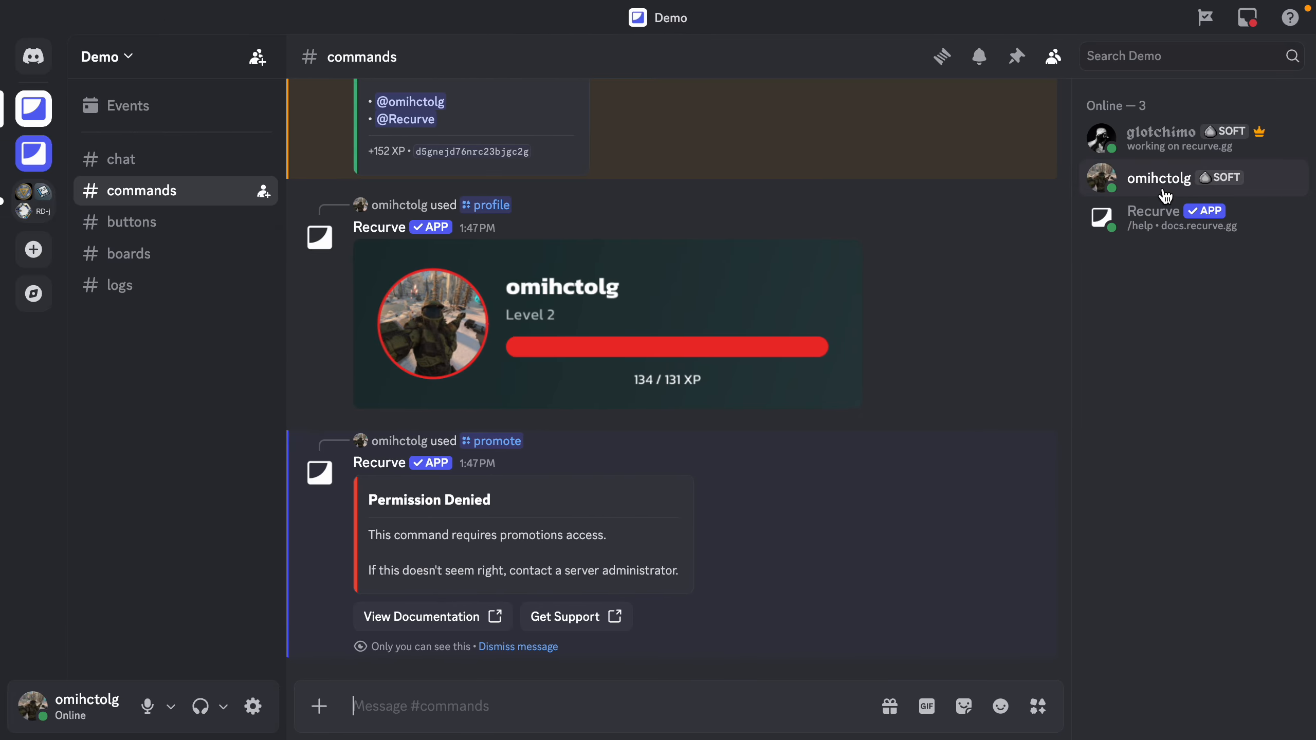
# - Dismiss the bot's private reply to the promotion request, and open the Demo server in the server owner's Discord window
pyautogui.click(526, 647)
pyautogui.hotkey('ctrl', 'Up')
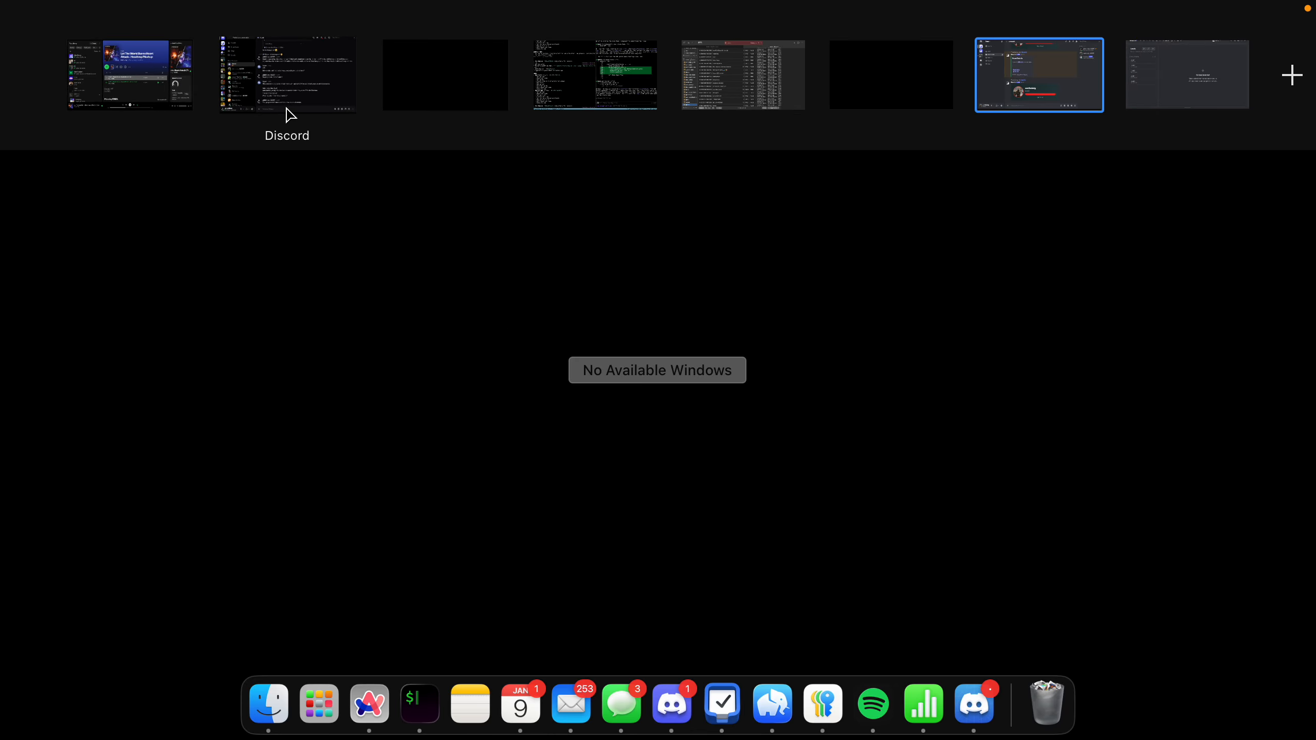
pyautogui.click(288, 99)
pyautogui.click(34, 108)
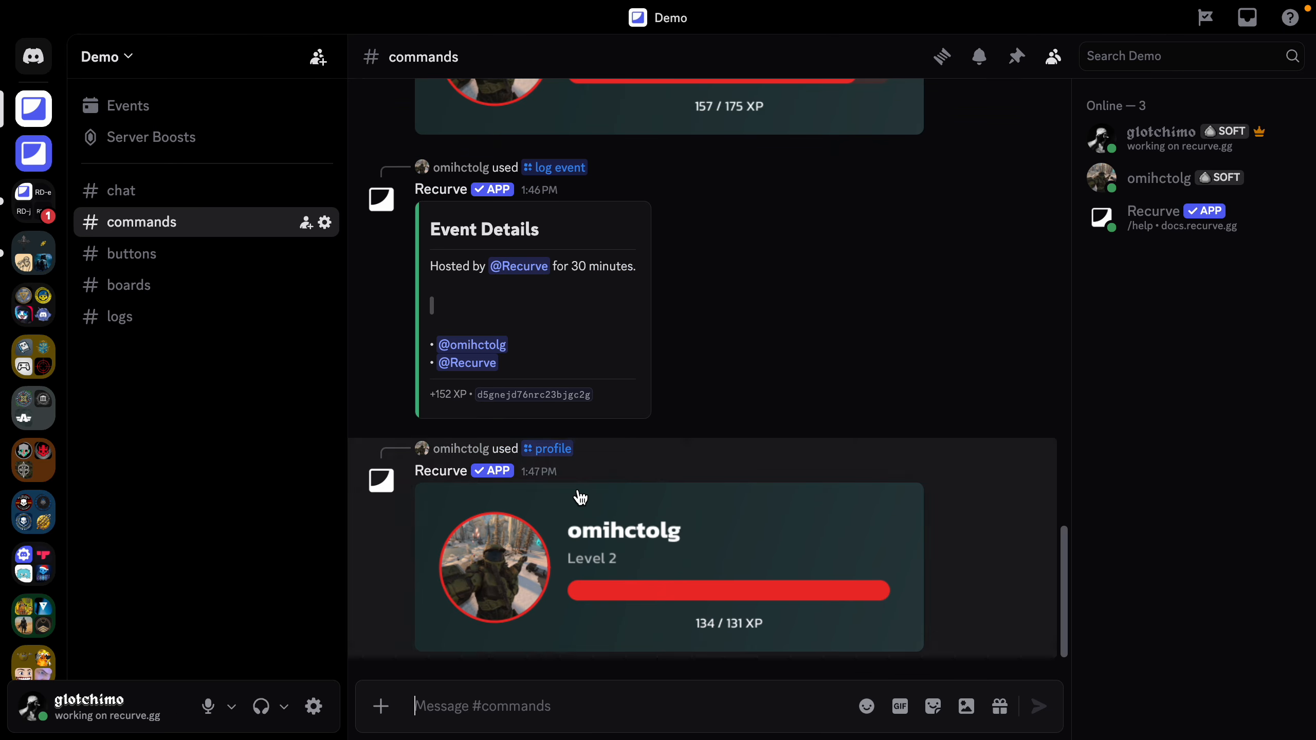
# - Assign the Admin role to the alternate account from the server's member list
pyautogui.rightClick(1142, 187)
pyautogui.moveTo(1199, 656)
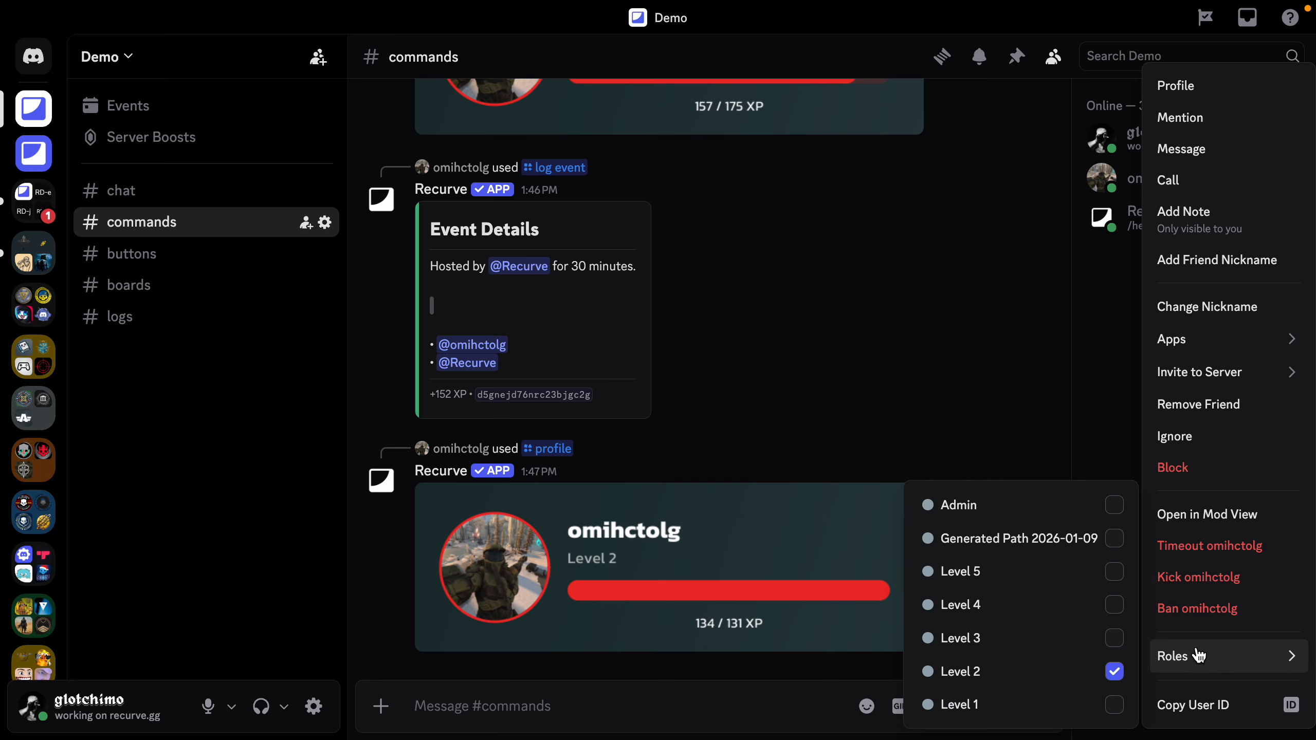
pyautogui.click(1114, 505)
pyautogui.click(1038, 391)
# - In the alternate account's Discord PTB window, submit a /promote request for that account with the reason "blah blah blah"
pyautogui.hotkey('ctrl', 'Up')
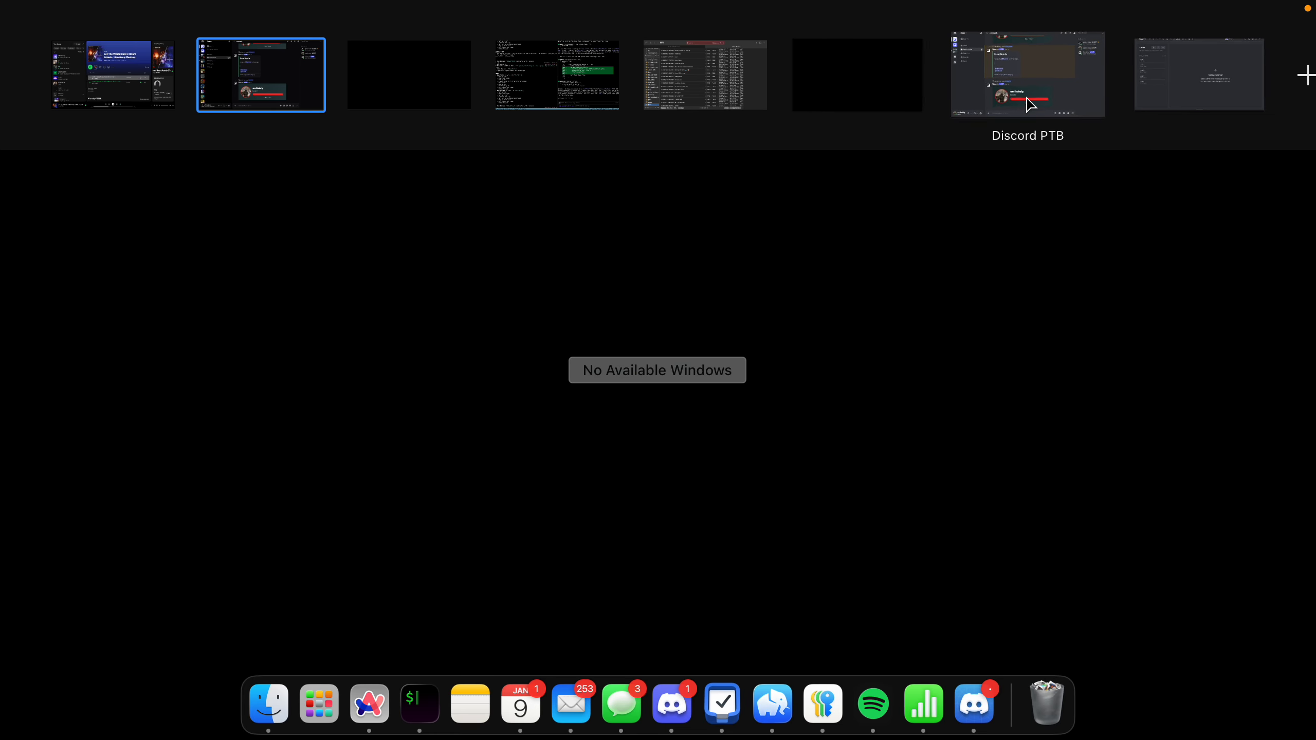
pyautogui.click(1028, 106)
pyautogui.write('/promote')
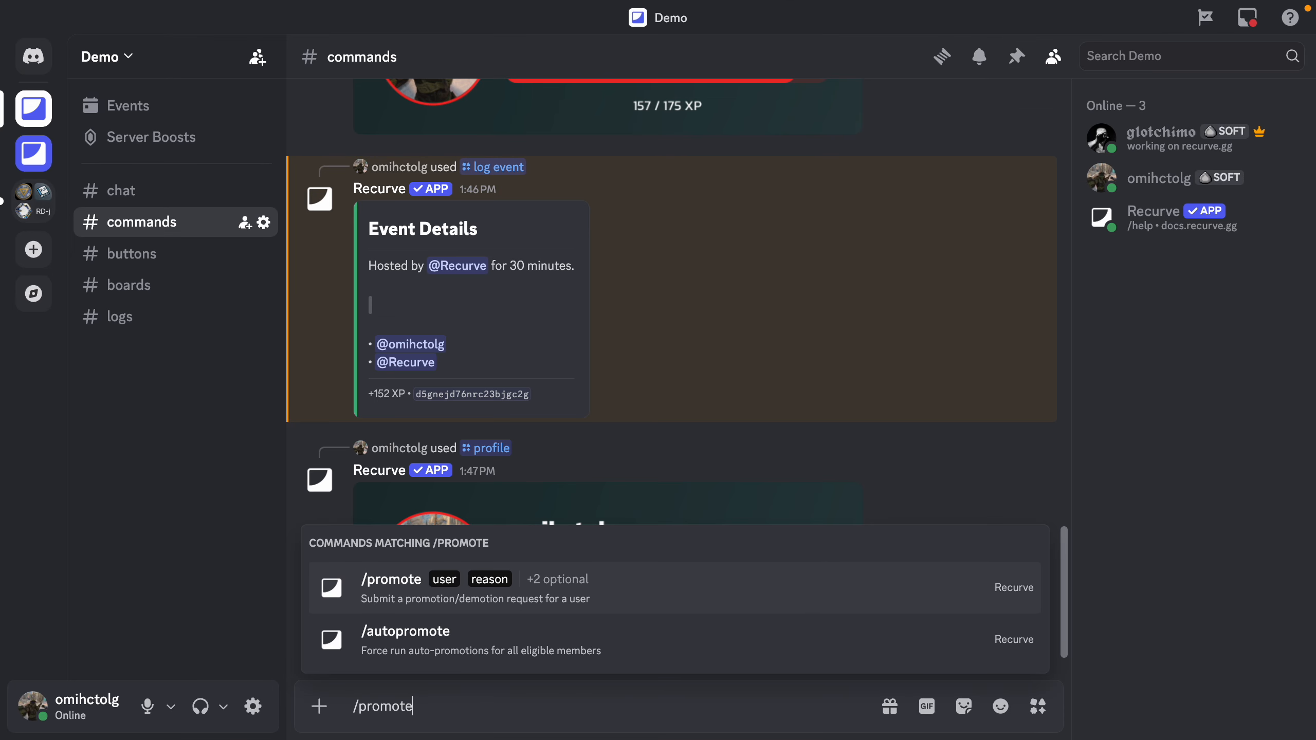
pyautogui.press('Tab')
pyautogui.press('Tab')
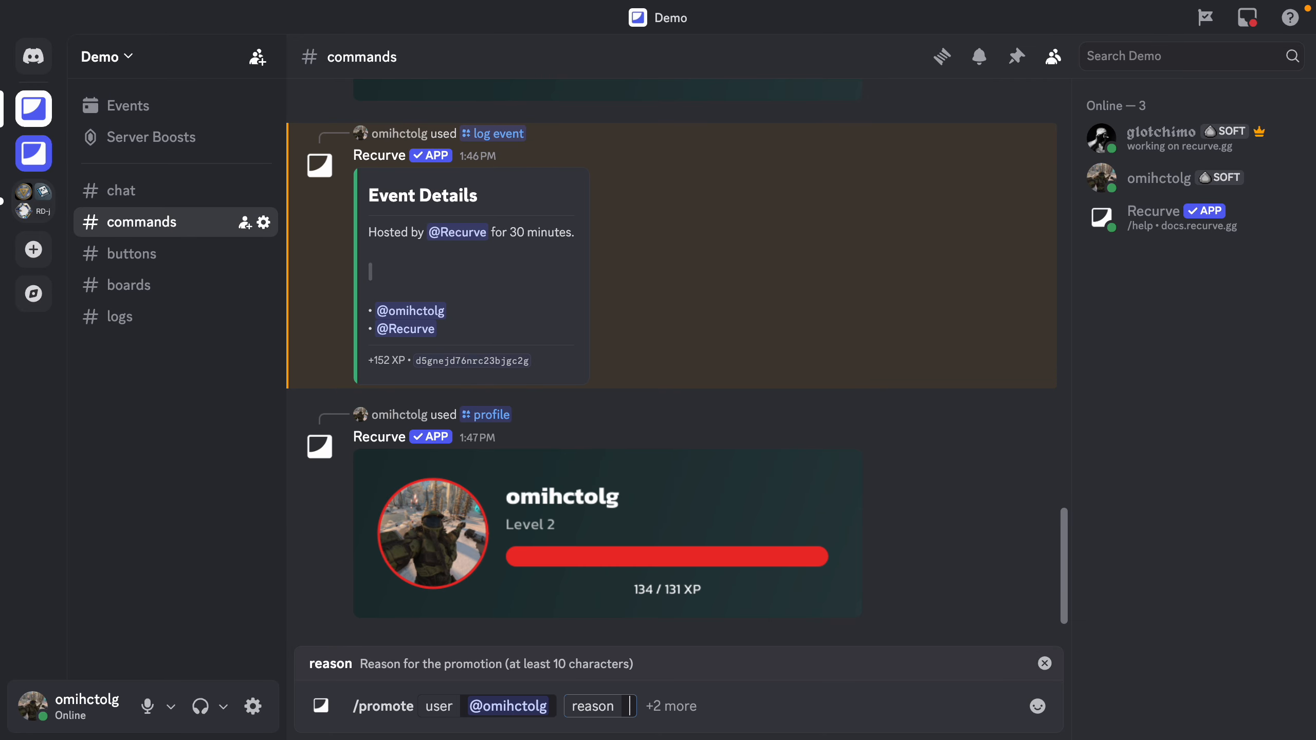
pyautogui.write('blah blah blah')
pyautogui.press('Return')
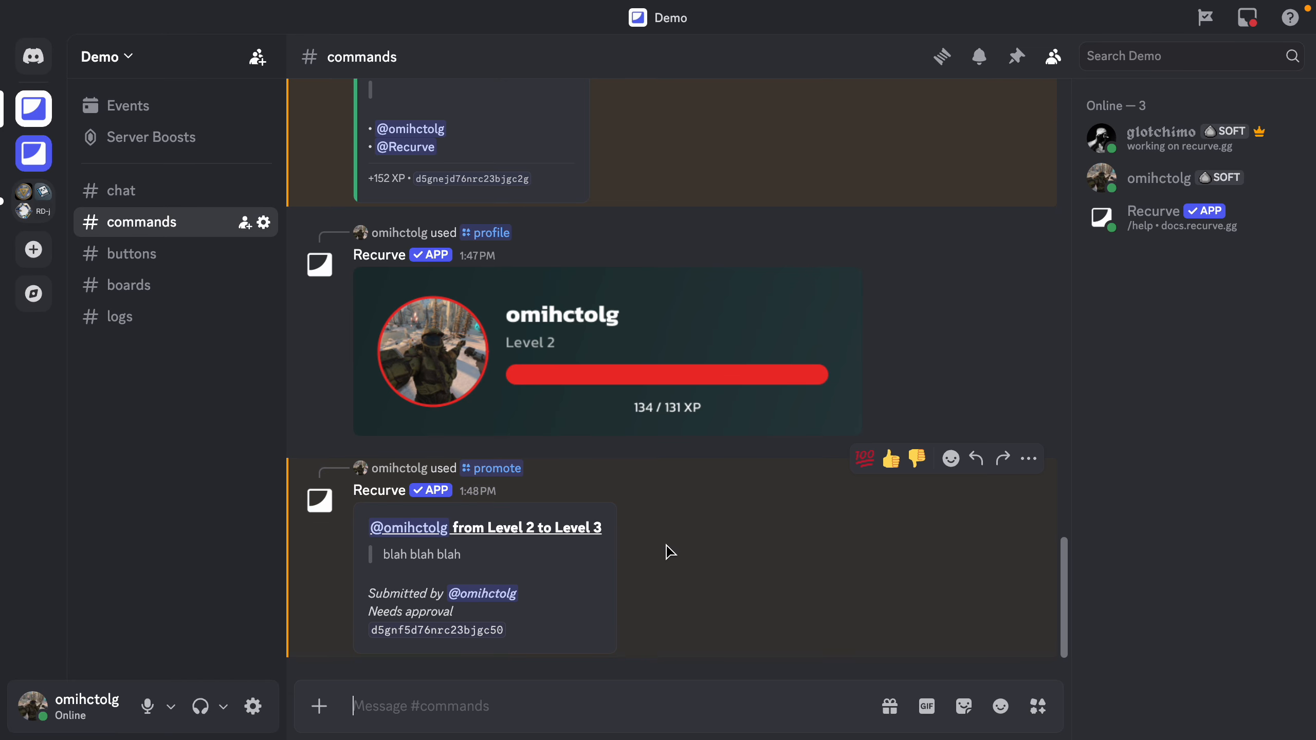
# - Approve the pending promotion with /approve id, using the ID copied from the request, and check the account's roles before sending
pyautogui.doubleClick(450, 627)
pyautogui.press('super+c')
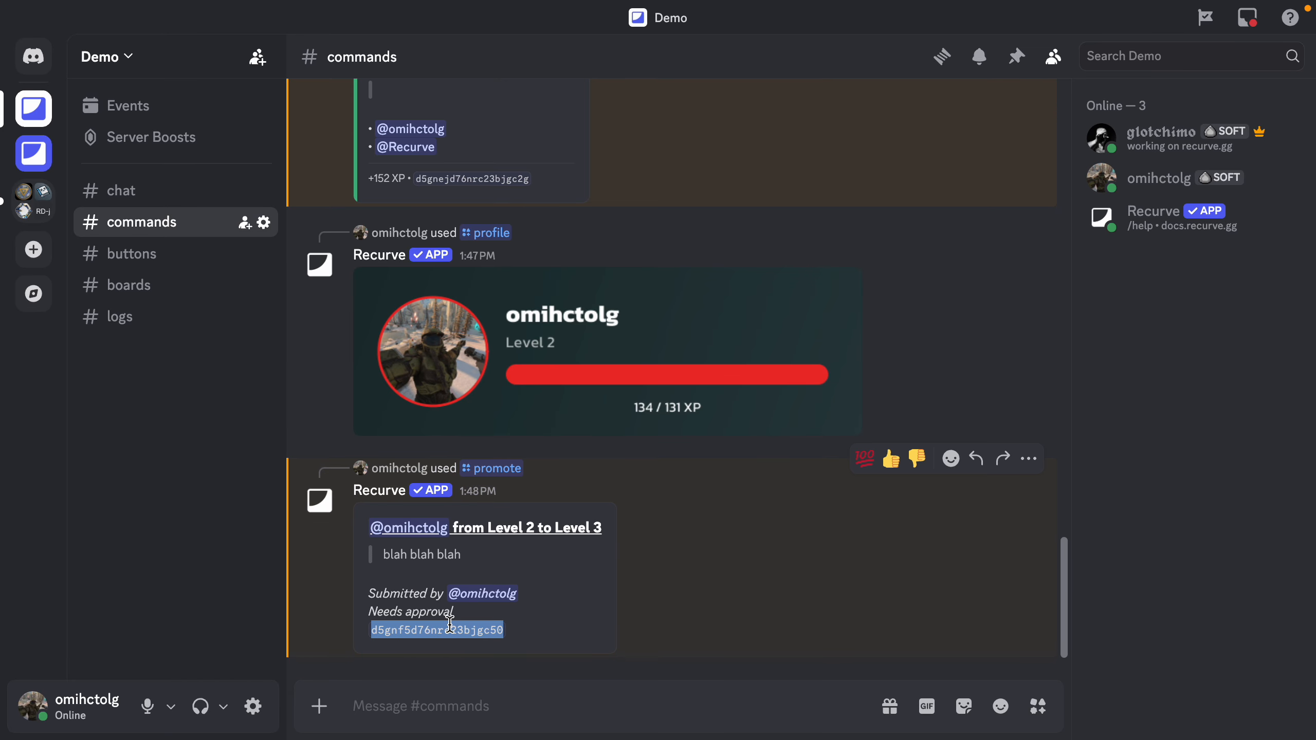
pyautogui.write('/approve')
pyautogui.click(450, 630)
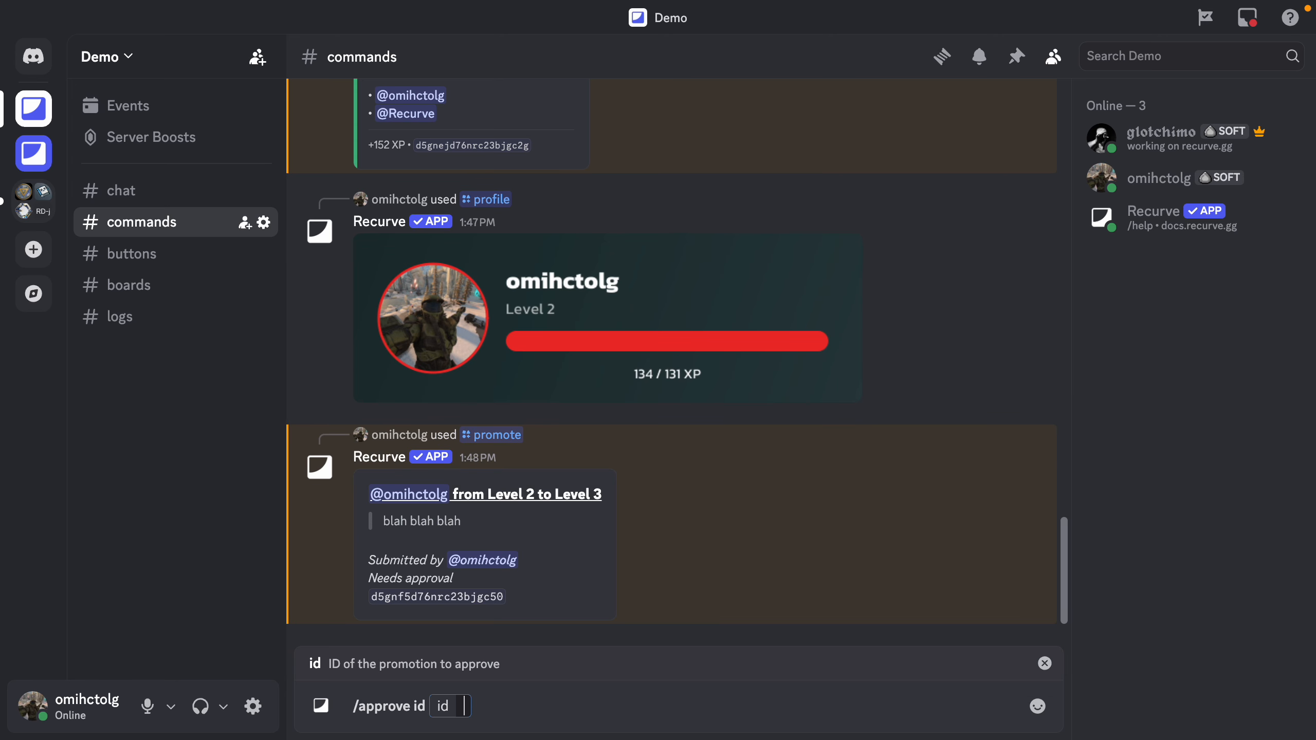
pyautogui.press('super+v')
pyautogui.click(409, 494)
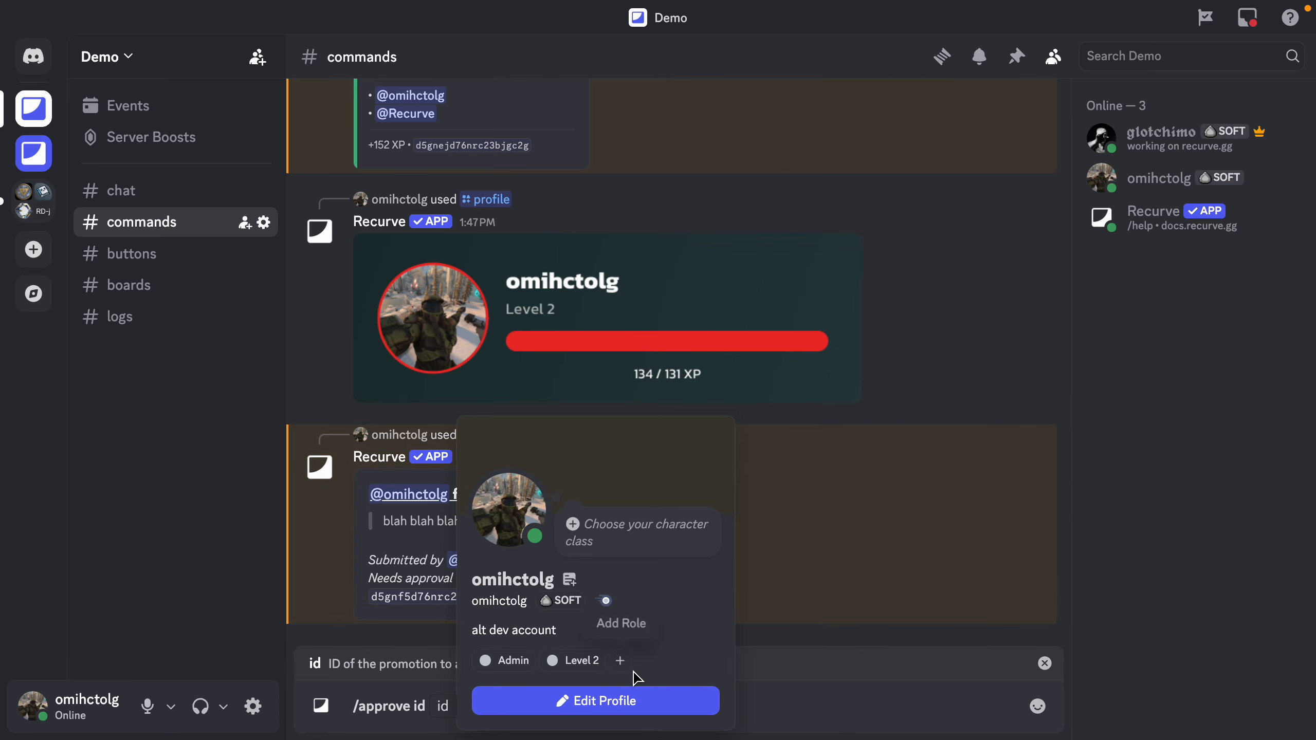
pyautogui.click(787, 630)
pyautogui.click(680, 706)
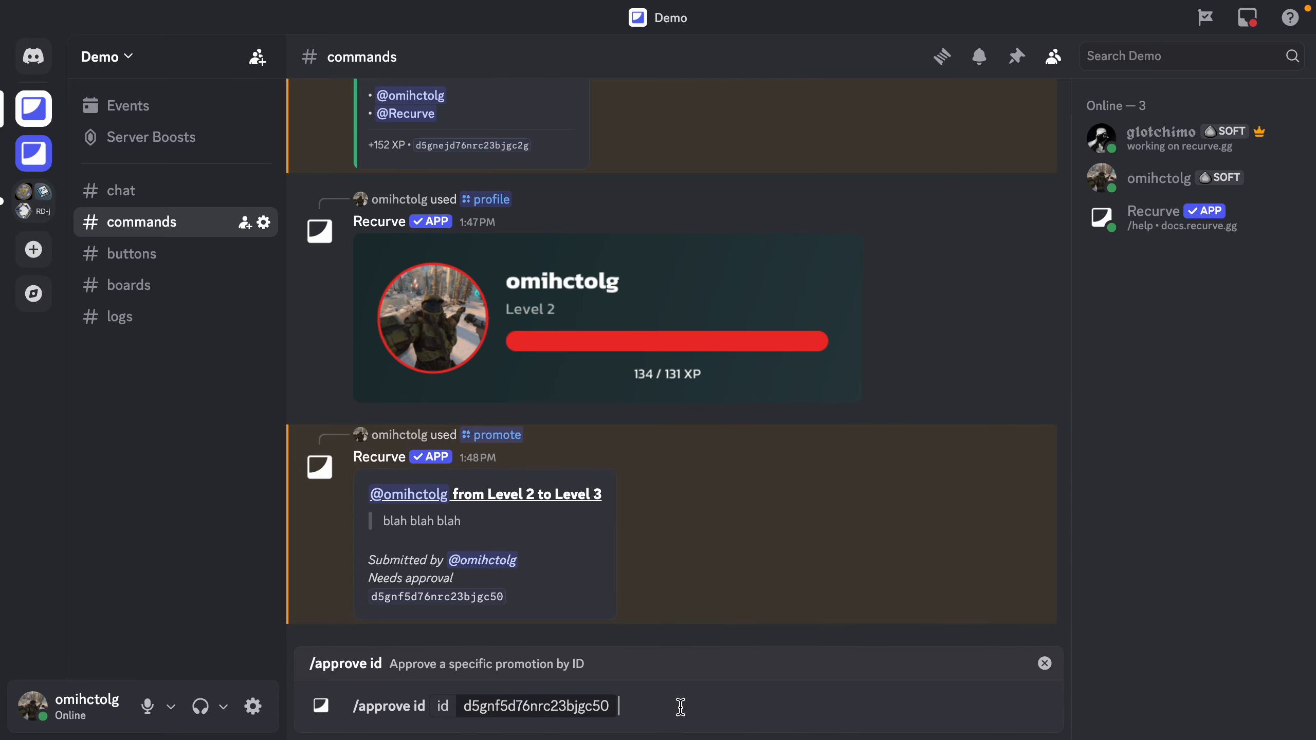
pyautogui.press('Return')
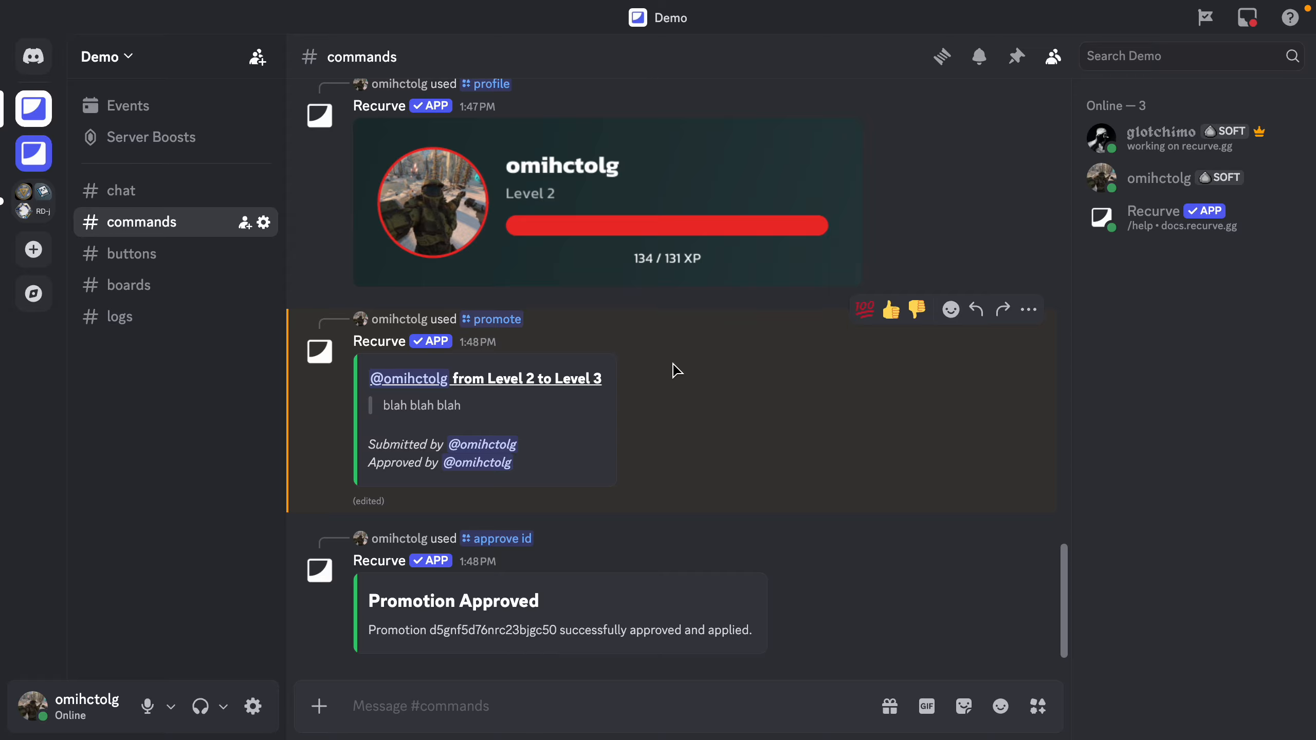
# - Check the promoted account's roles and run /profile to view its level progress
pyautogui.click(412, 381)
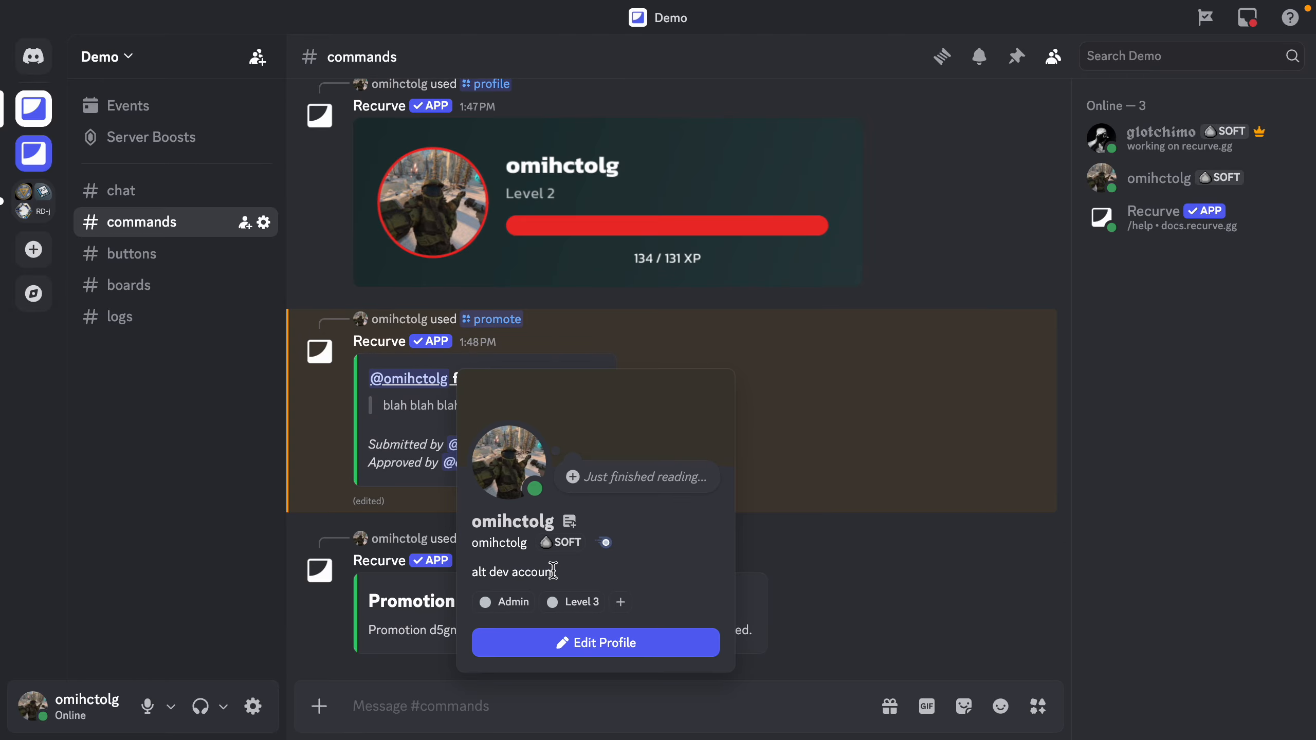
pyautogui.click(570, 693)
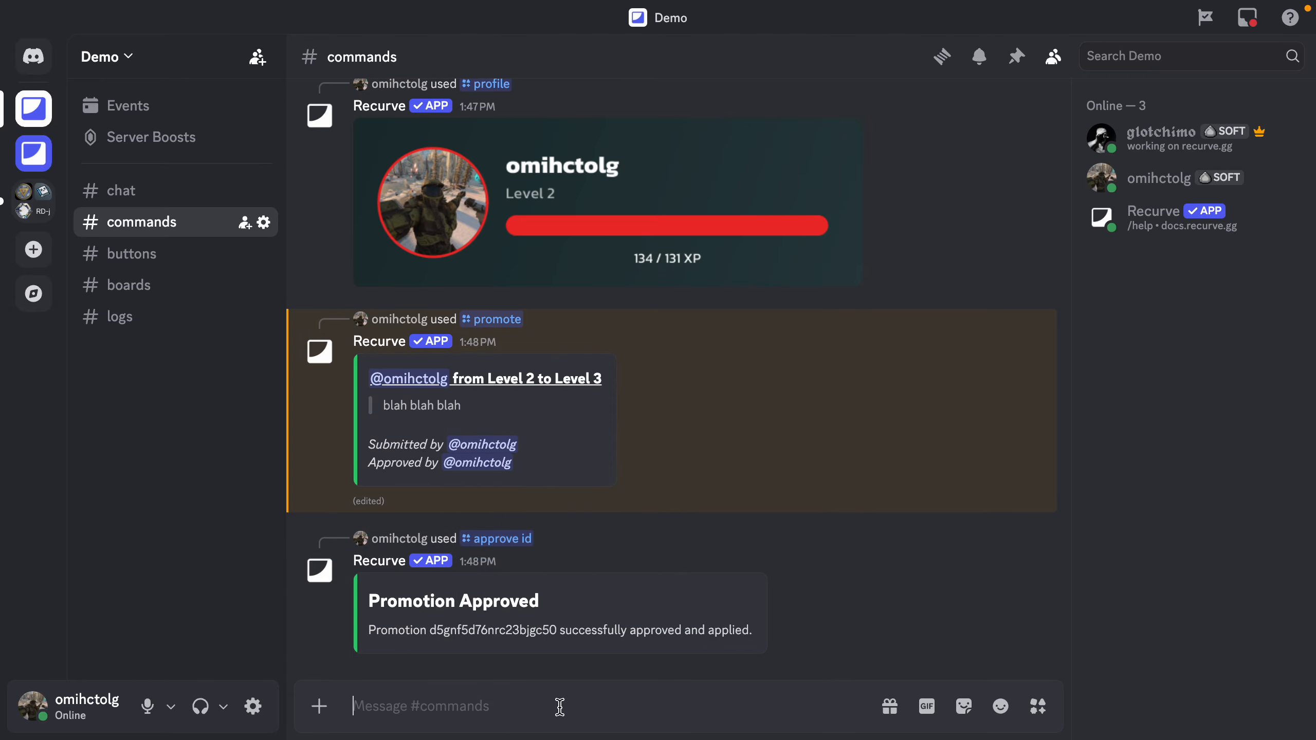
pyautogui.write('/p')
pyautogui.press('Return')
pyautogui.press('Return')
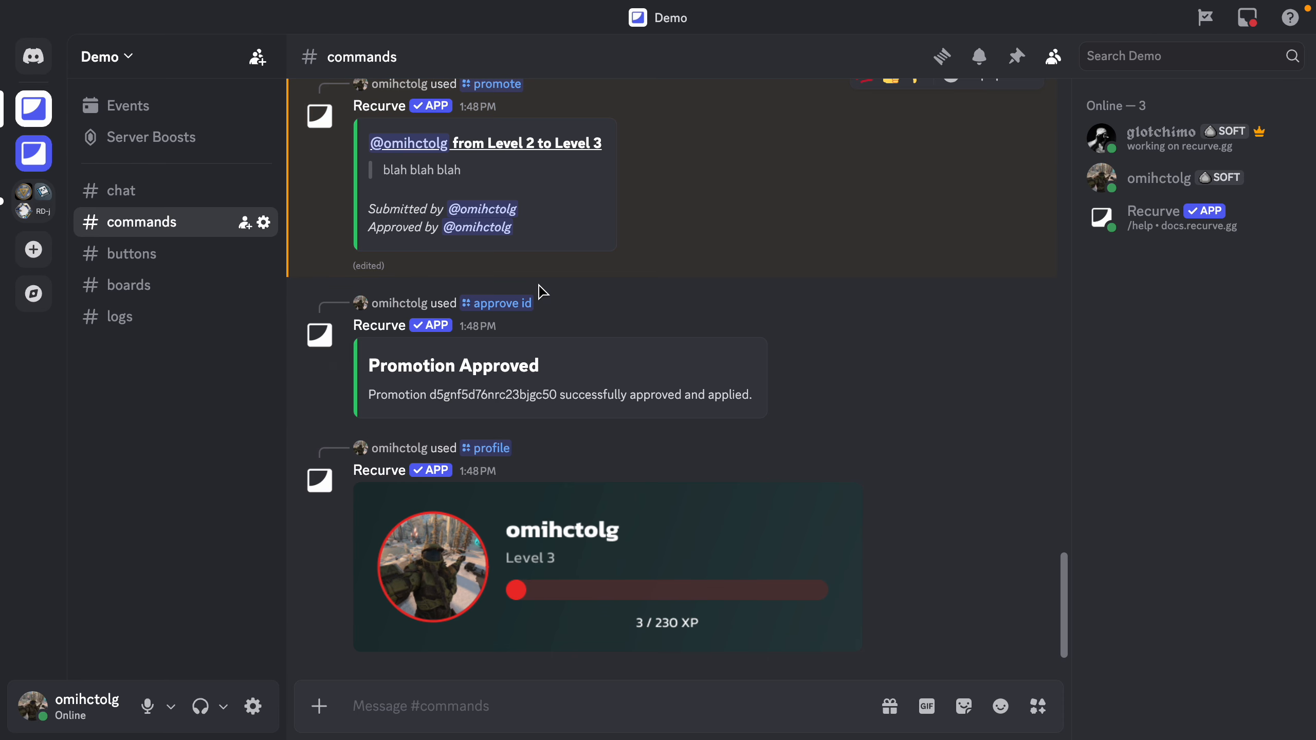
# - In the Recurve dashboard, edit Level 1 and enter Newcomer as its new role name
pyautogui.hotkey('ctrl', 'Right')
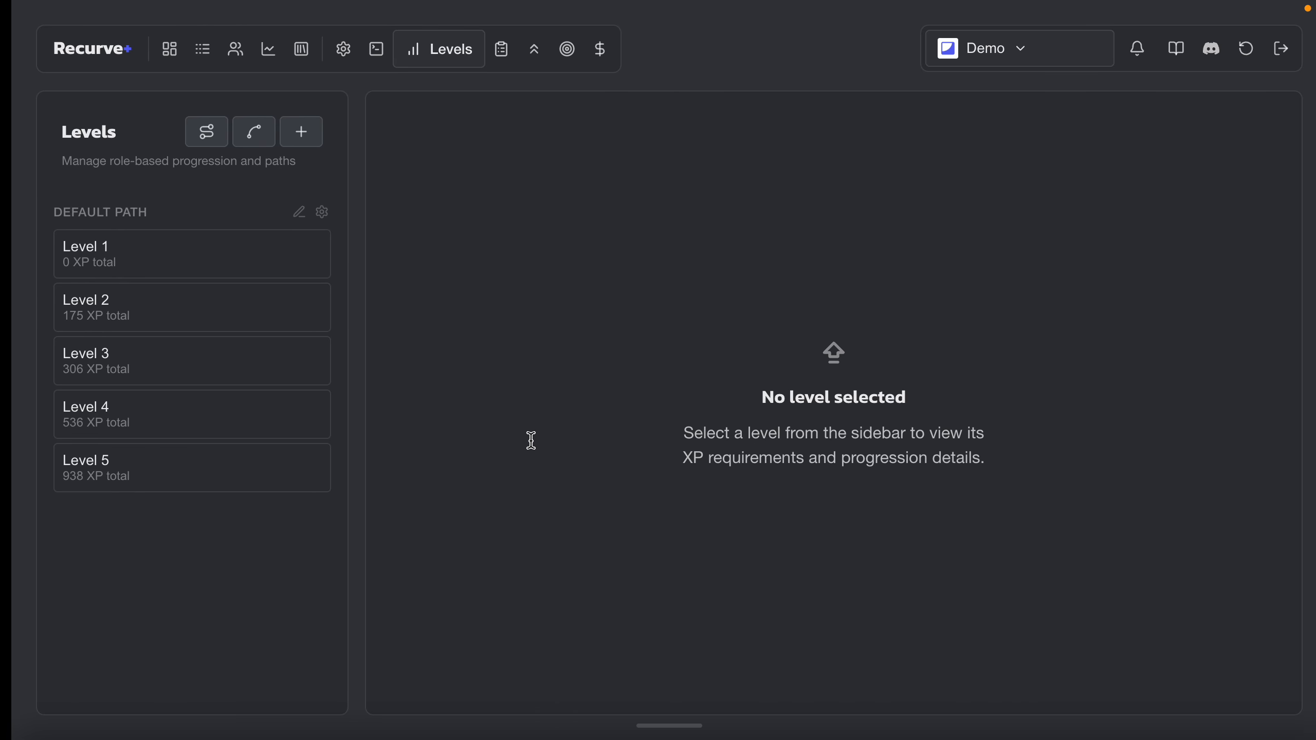
pyautogui.click(256, 469)
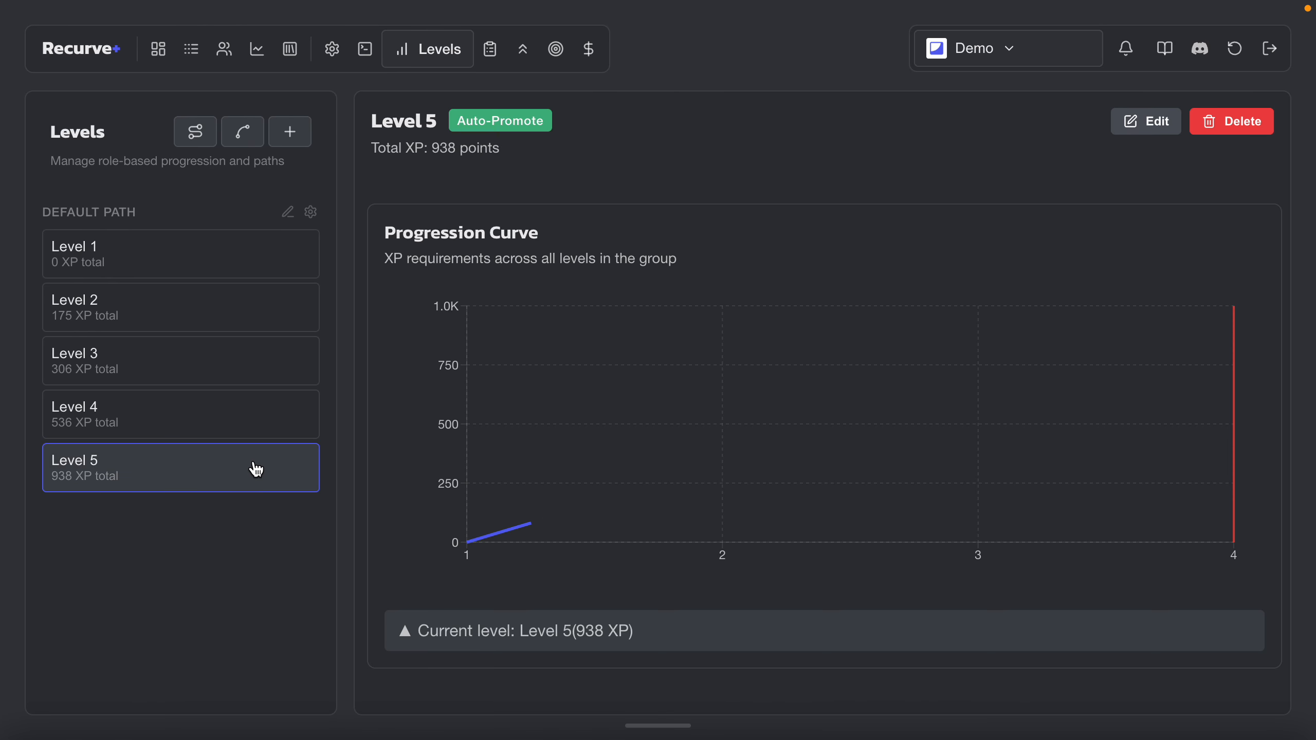
pyautogui.click(223, 263)
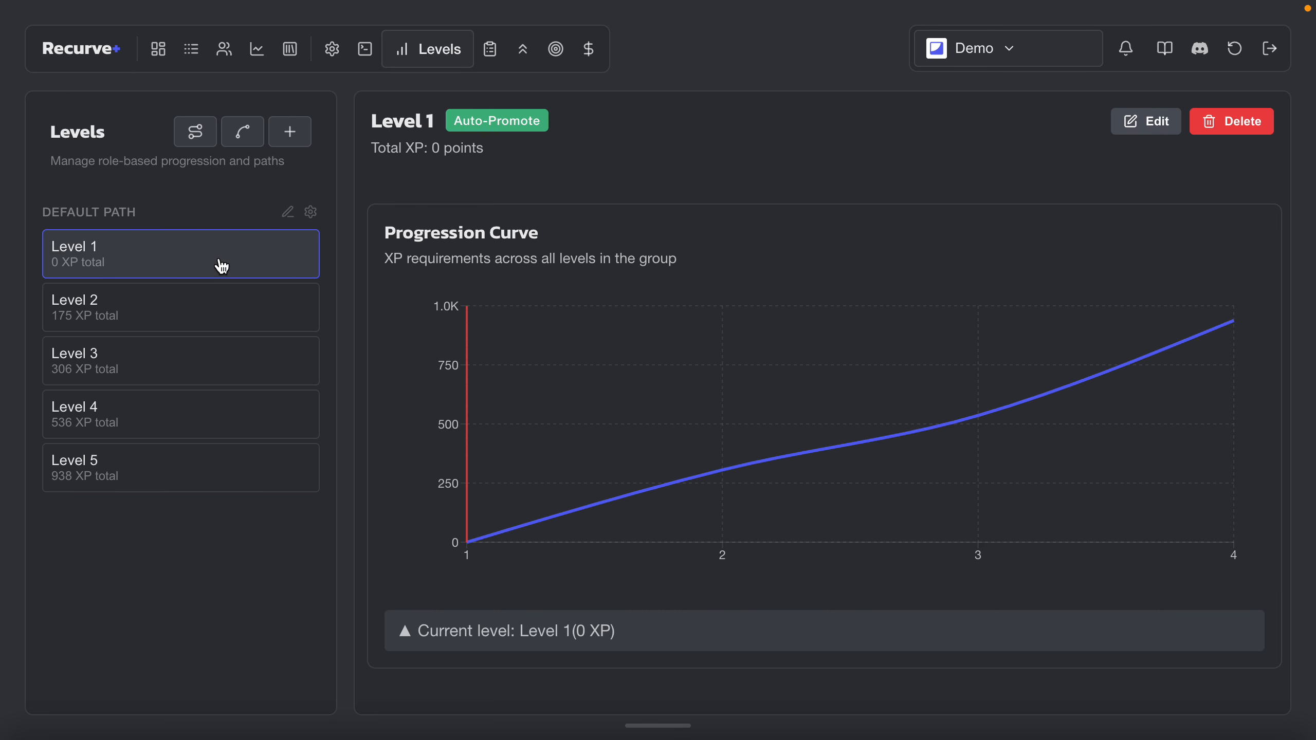
pyautogui.click(1139, 124)
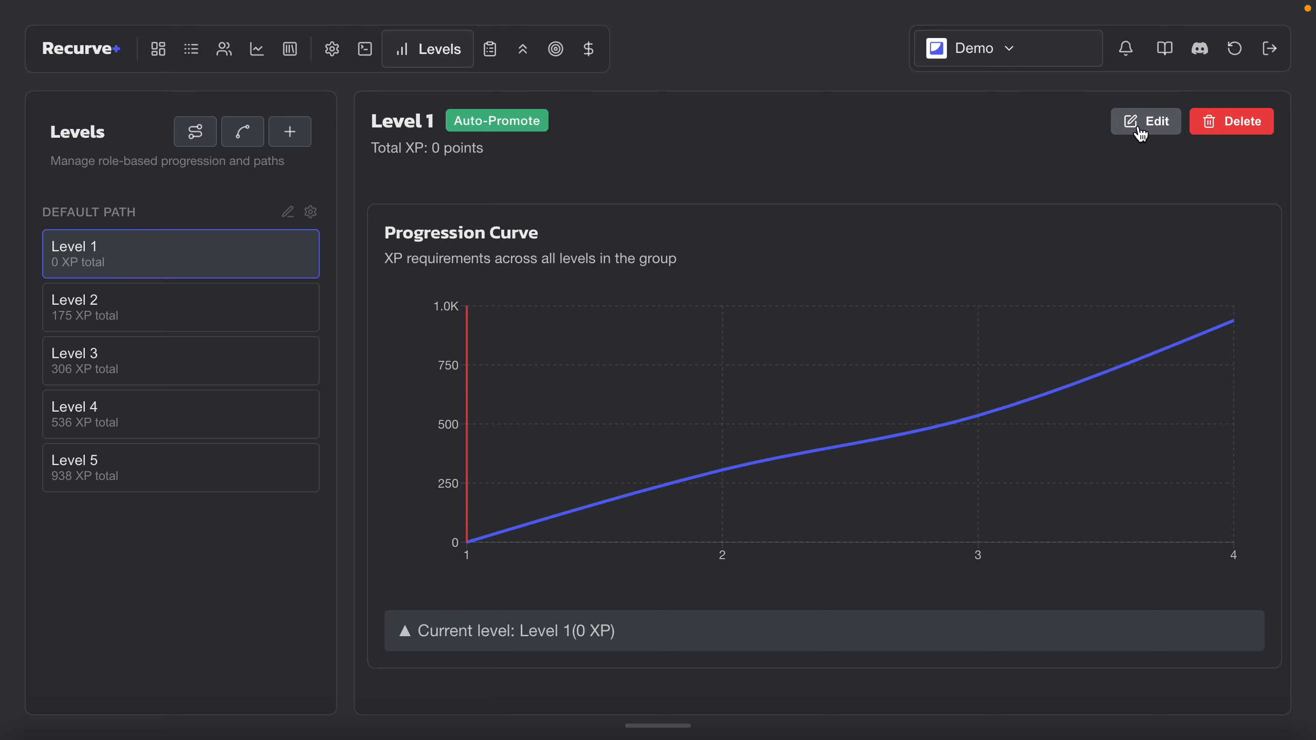
pyautogui.scroll(-5, 508, 236)
pyautogui.scroll(5, 505, 233)
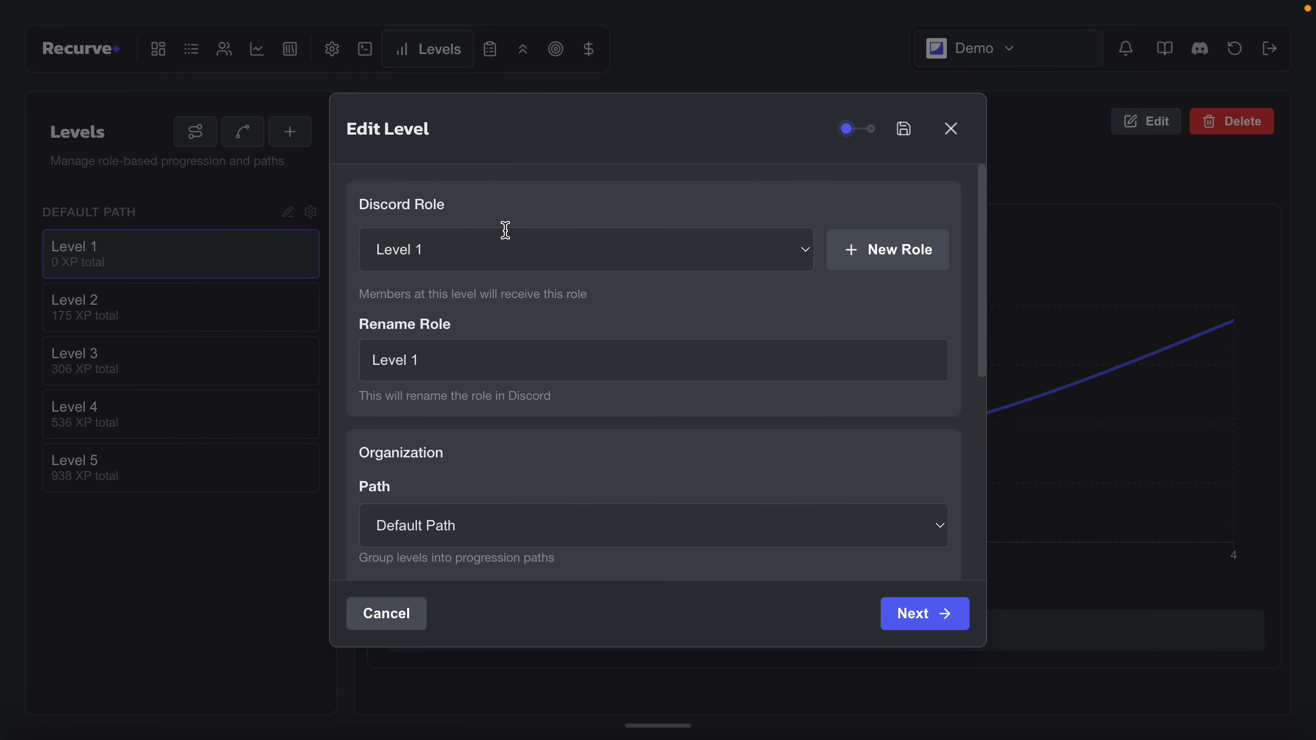
pyautogui.click(460, 357)
pyautogui.press('super+a')
pyautogui.write('N')
pyautogui.click(526, 400)
# - Review the level's path, name prefix, total XP, auto-promote and sticky level settings
pyautogui.scroll(-4, 526, 405)
pyautogui.scroll(4, 528, 407)
pyautogui.scroll(-7, 494, 370)
pyautogui.scroll(7, 494, 370)
pyautogui.scroll(-1, 447, 355)
pyautogui.scroll(-8, 446, 355)
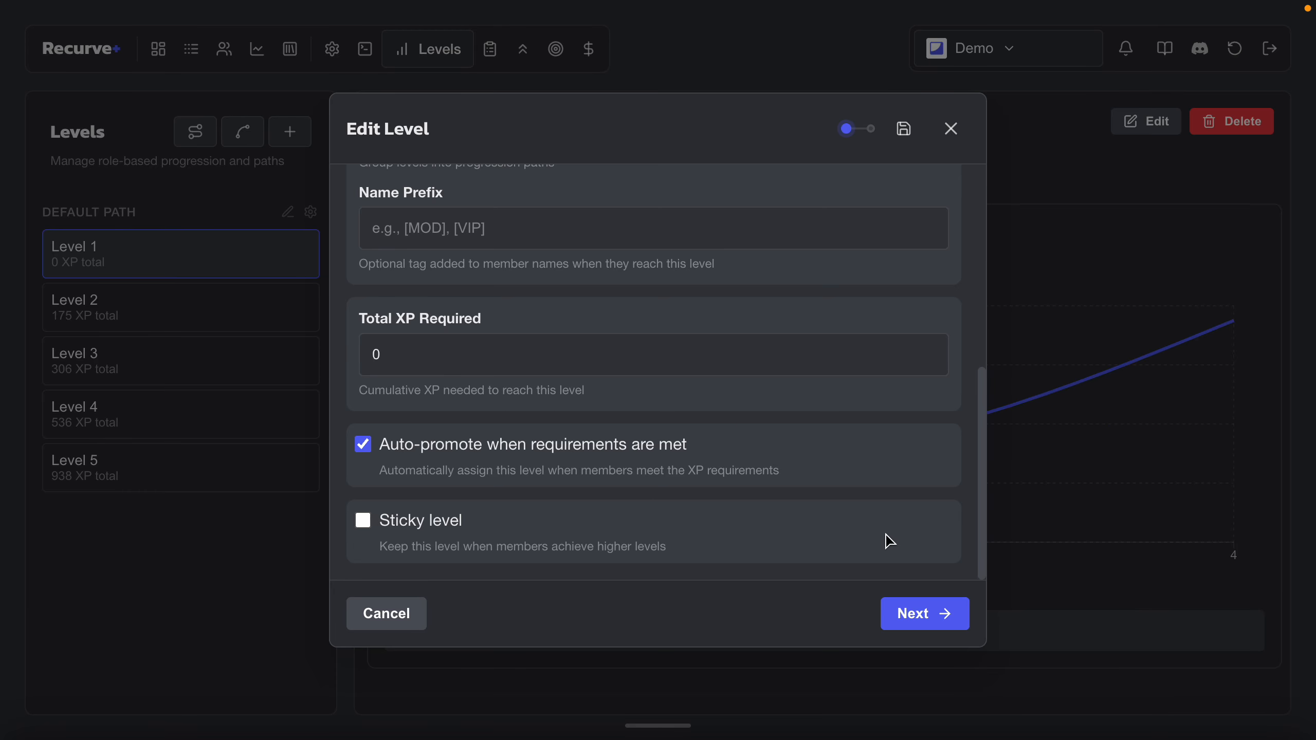
# - Try out an Item reward for the level, remove it, and save the updated level
pyautogui.click(921, 616)
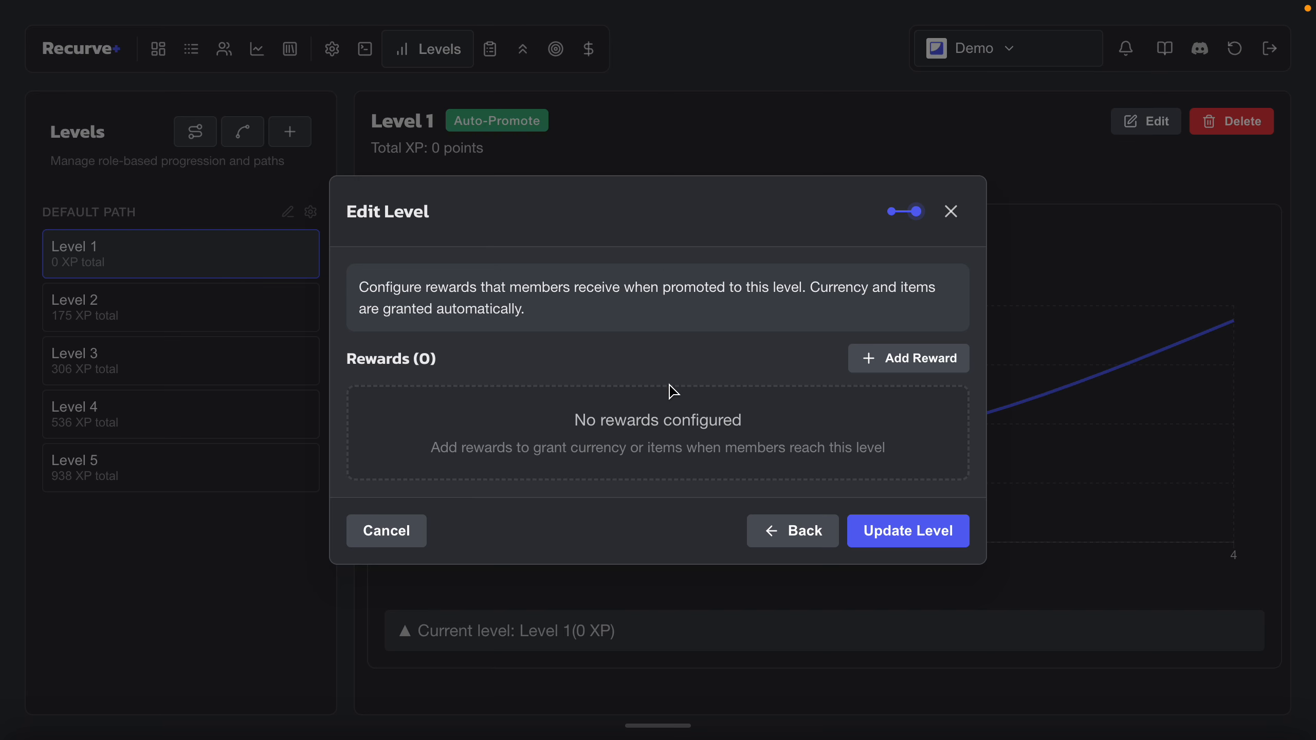
pyautogui.click(901, 358)
pyautogui.click(614, 407)
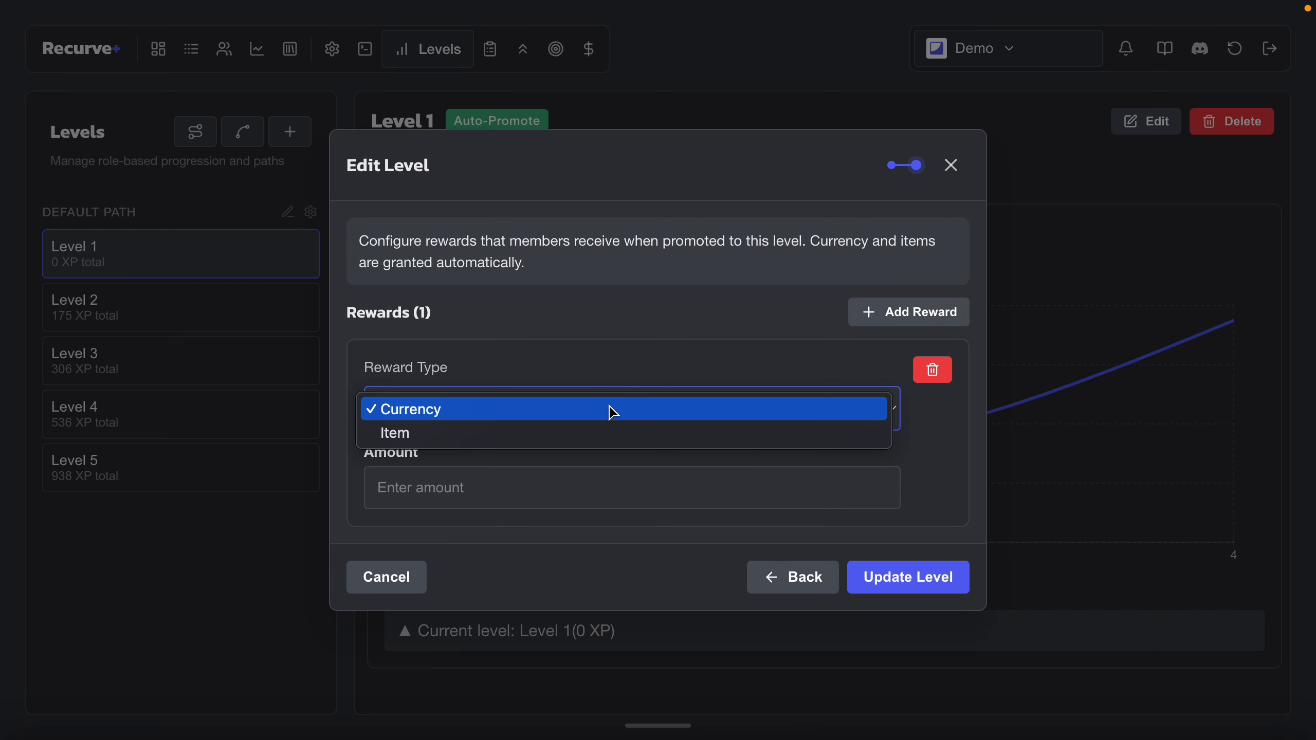
pyautogui.click(595, 438)
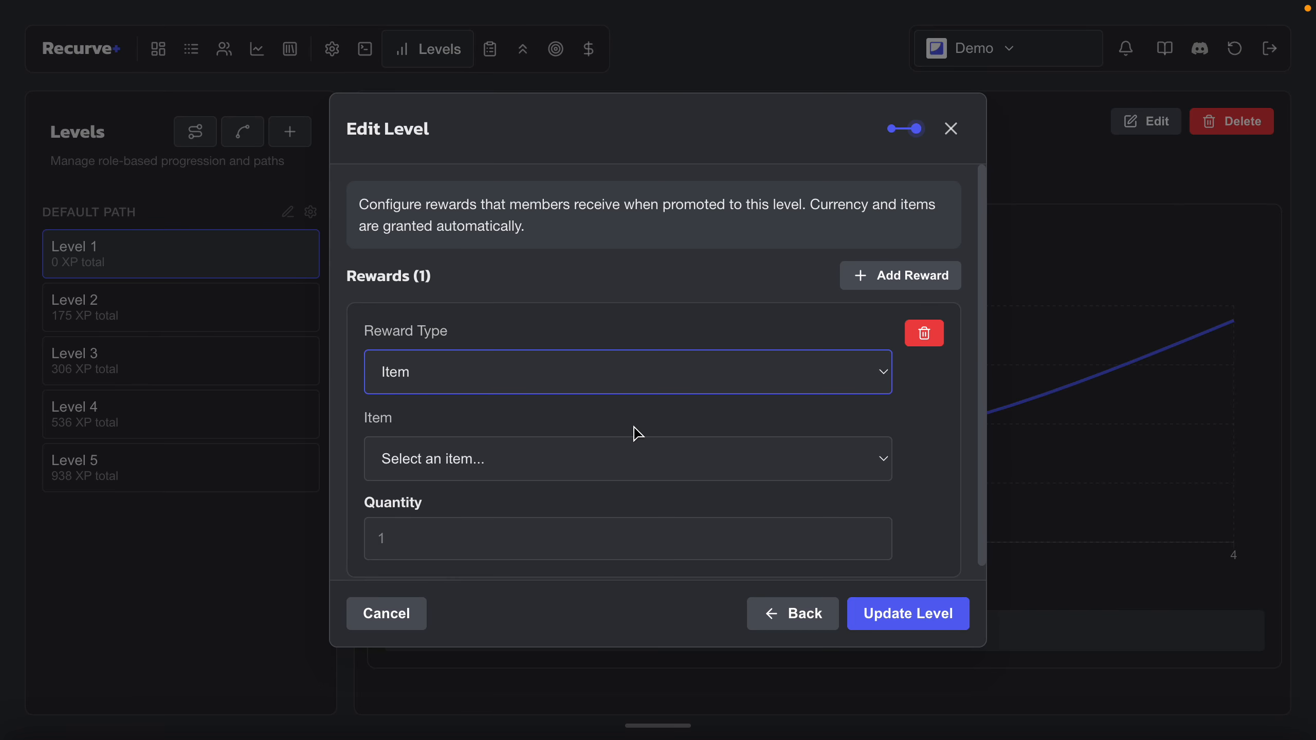
pyautogui.click(924, 337)
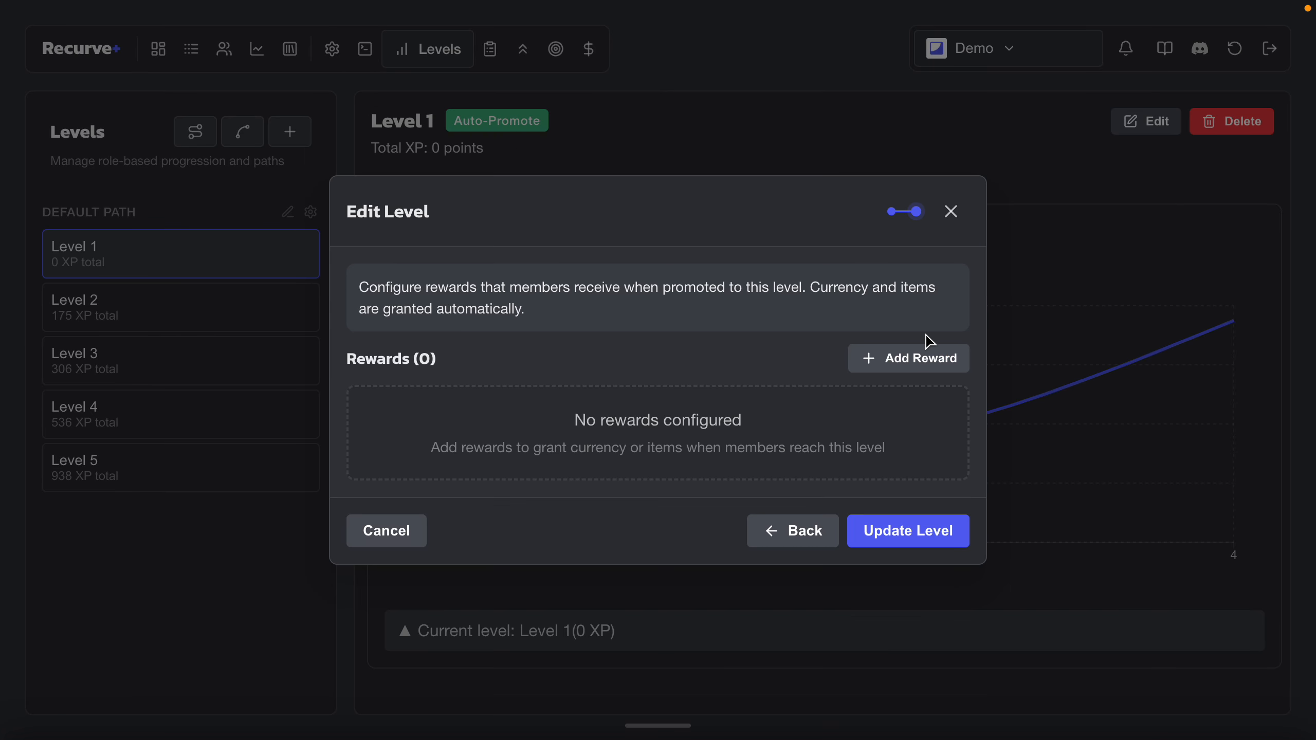
pyautogui.click(921, 536)
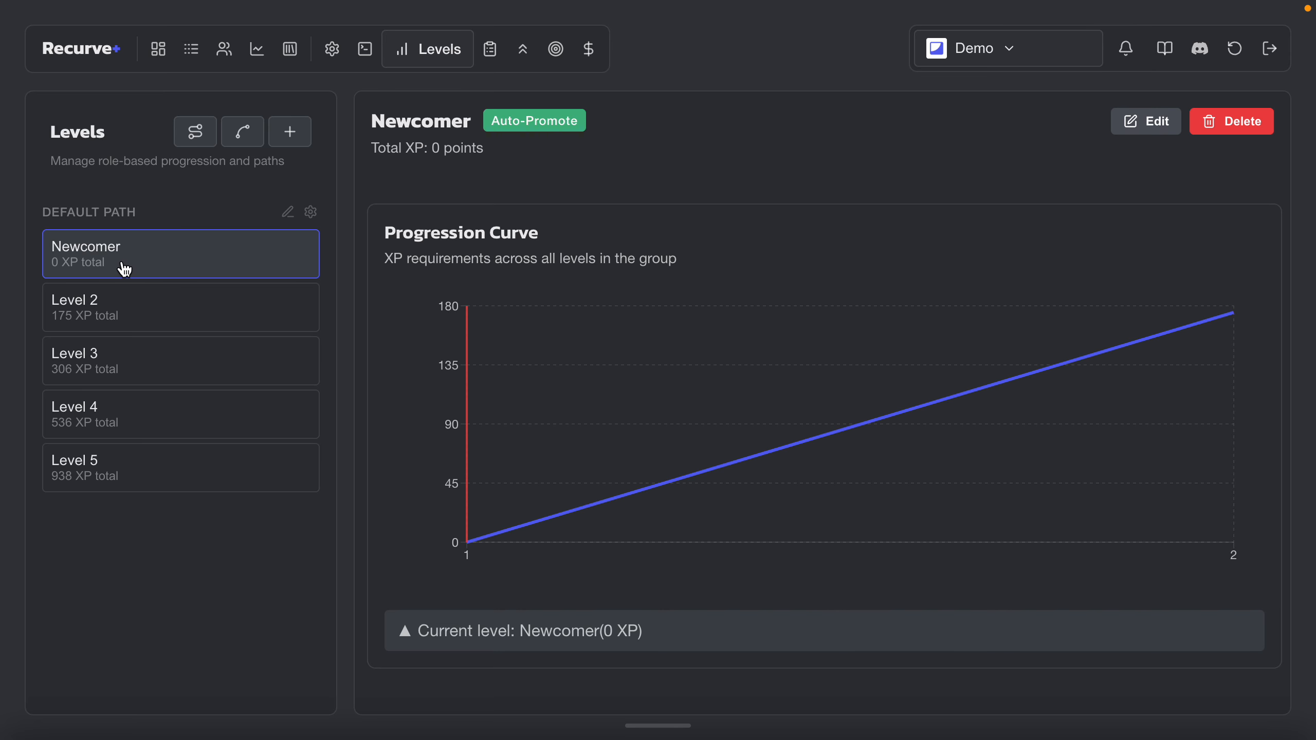
pyautogui.hotkey('ctrl', 'Left')
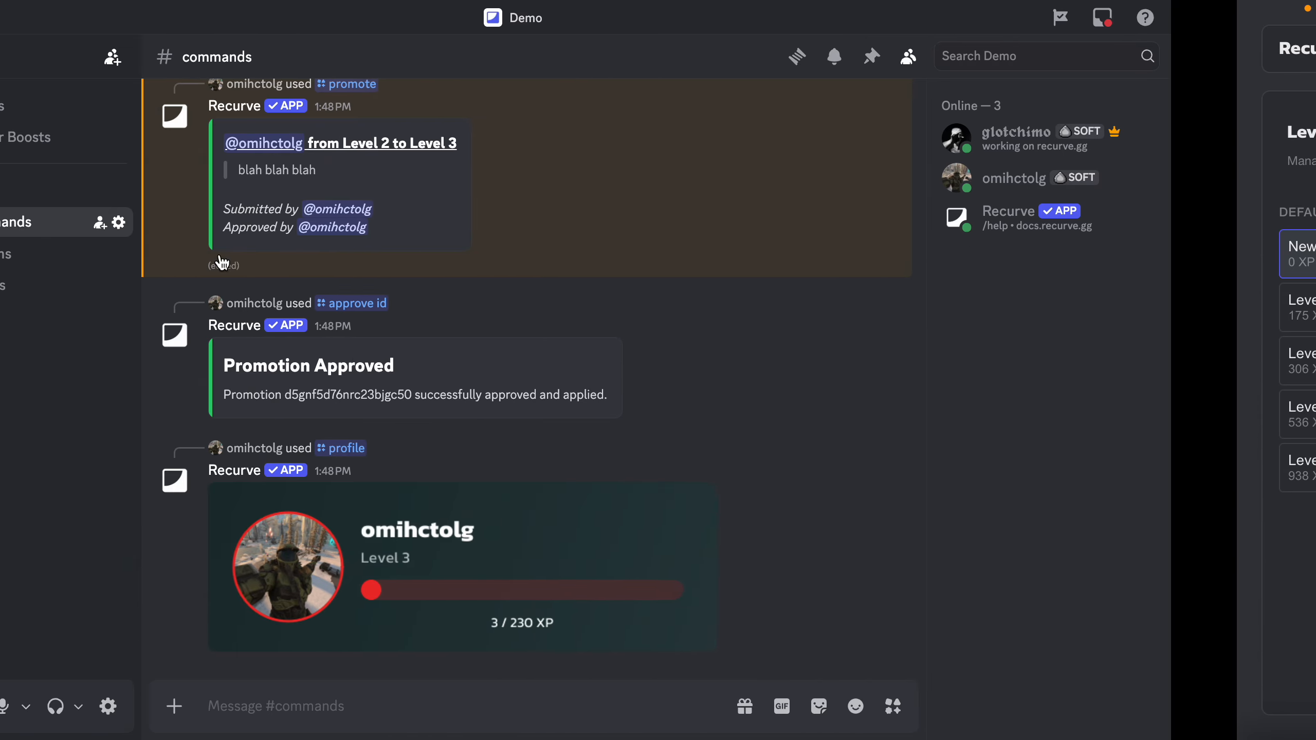
pyautogui.write('@new')
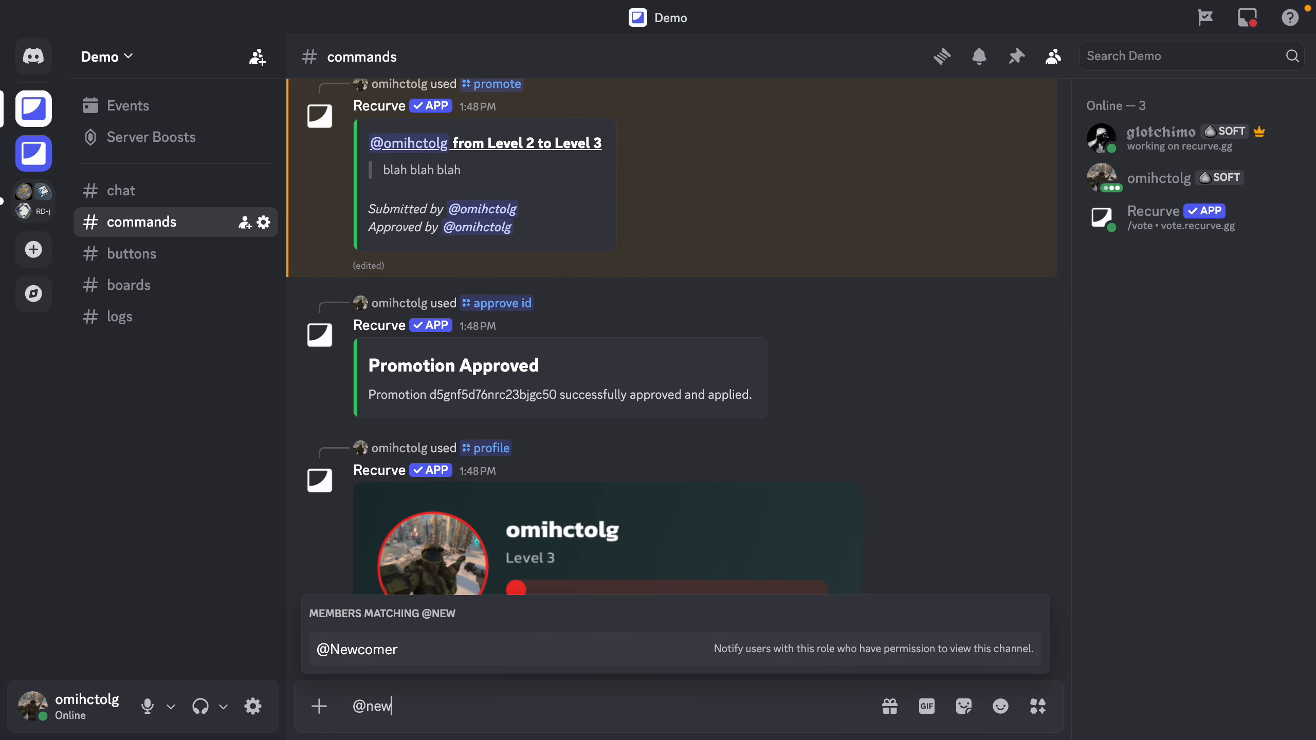
pyautogui.hotkey('ctrl', 'Right')
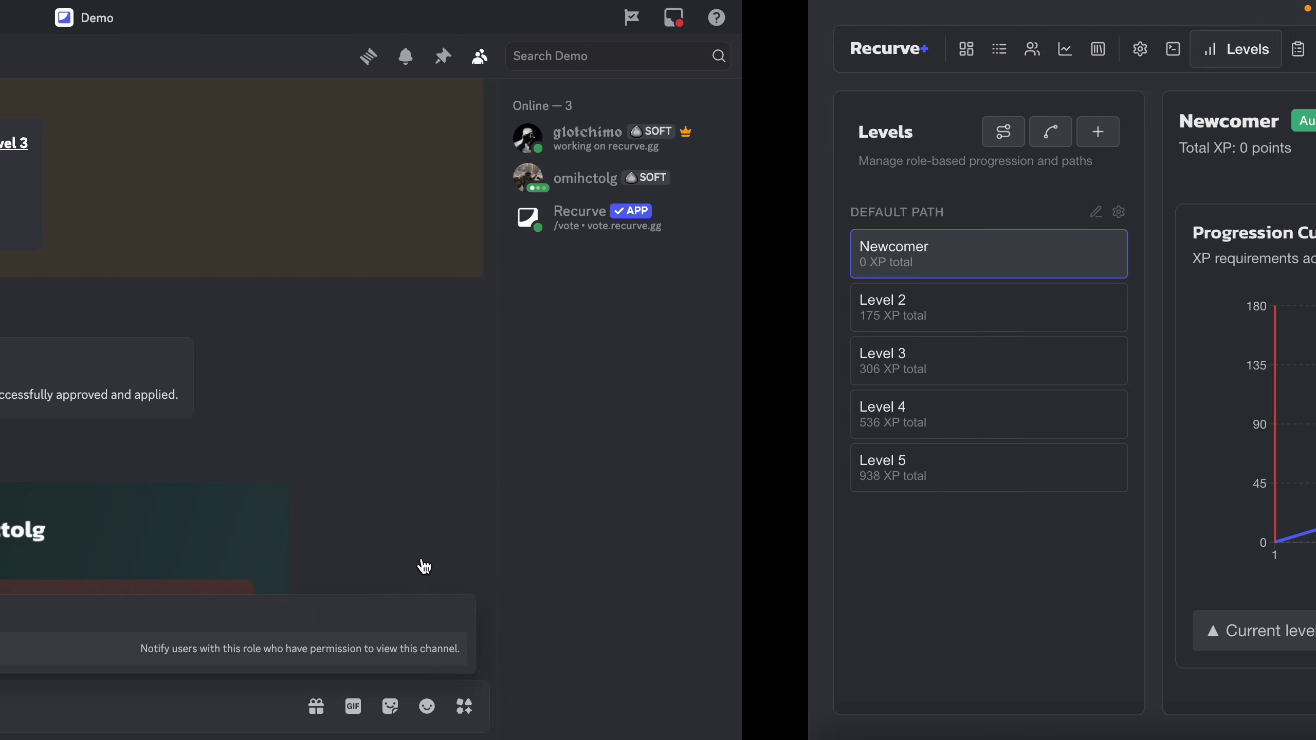
pyautogui.hotkey('ctrl', 'Left')
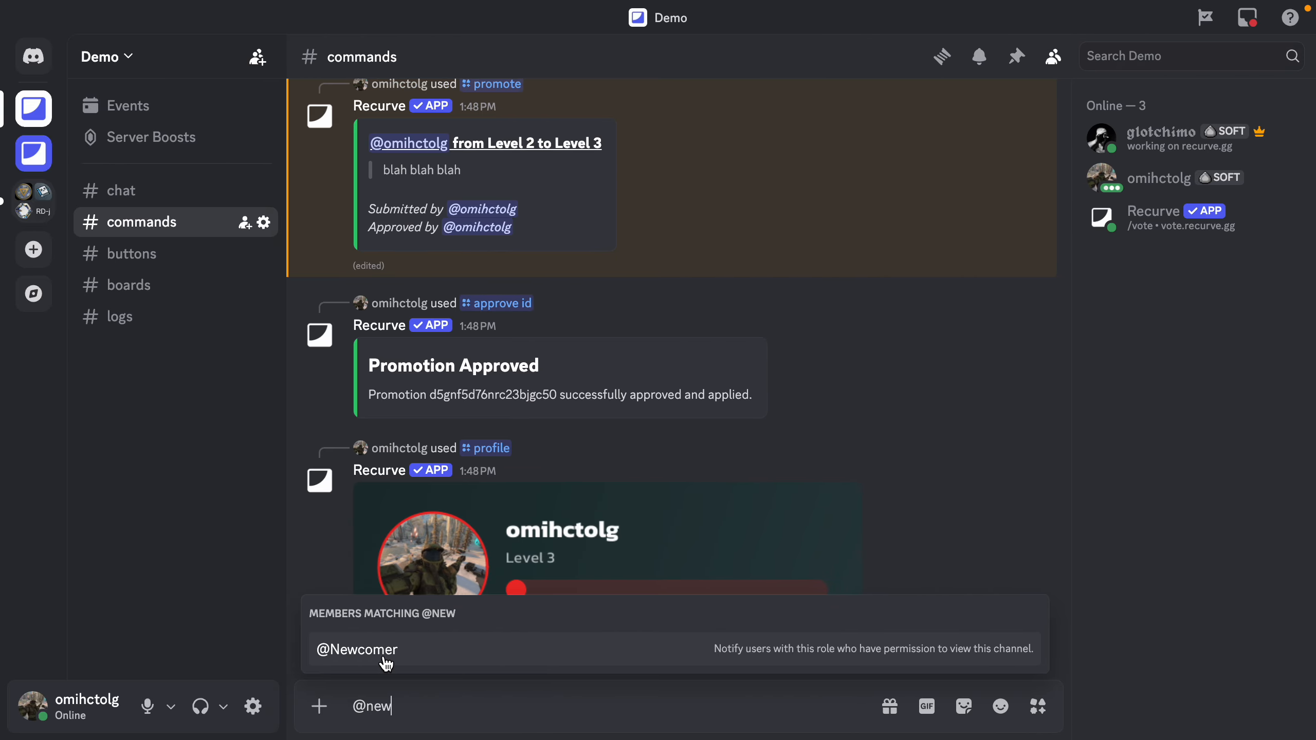
pyautogui.press('BackSpace')
pyautogui.press('BackSpace')
pyautogui.press('BackSpace')
pyautogui.press('BackSpace')
# - Rename the Level 2 role as Member in the Recurve dashboard and save the level
pyautogui.hotkey('ctrl', 'Right')
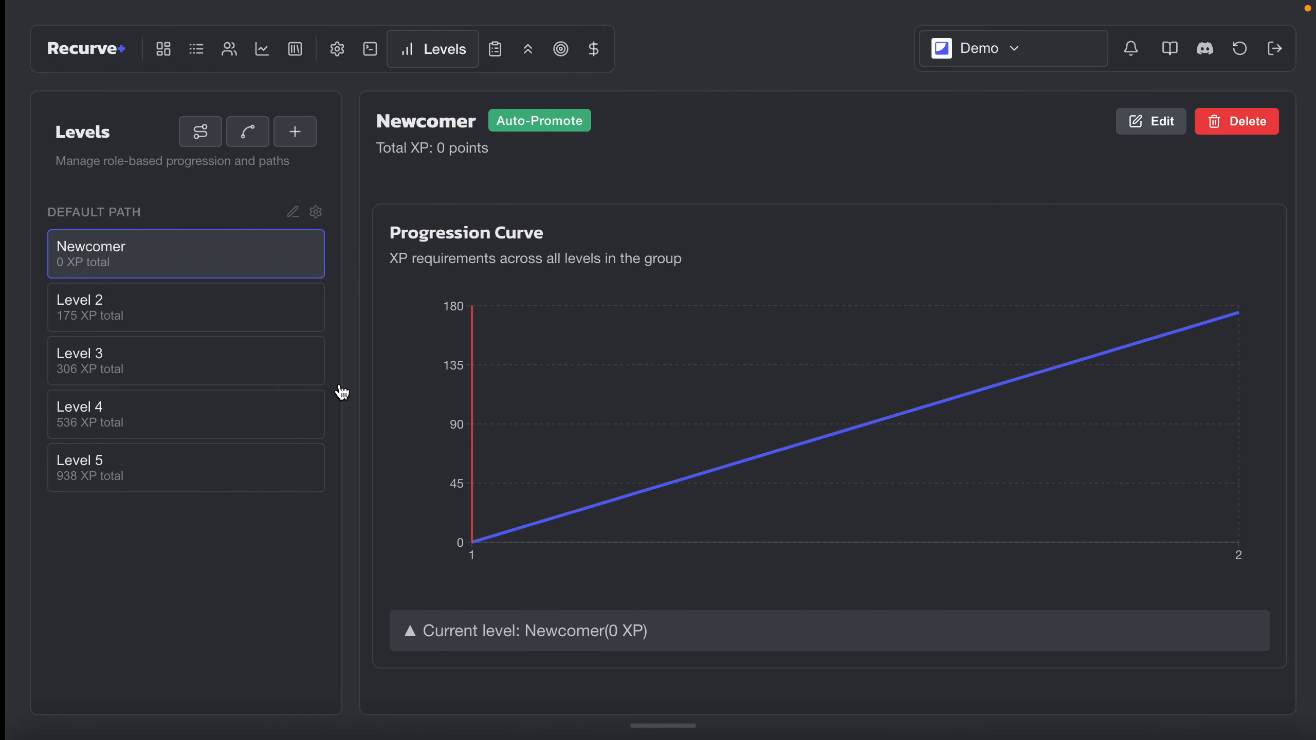
pyautogui.click(269, 310)
pyautogui.click(1125, 122)
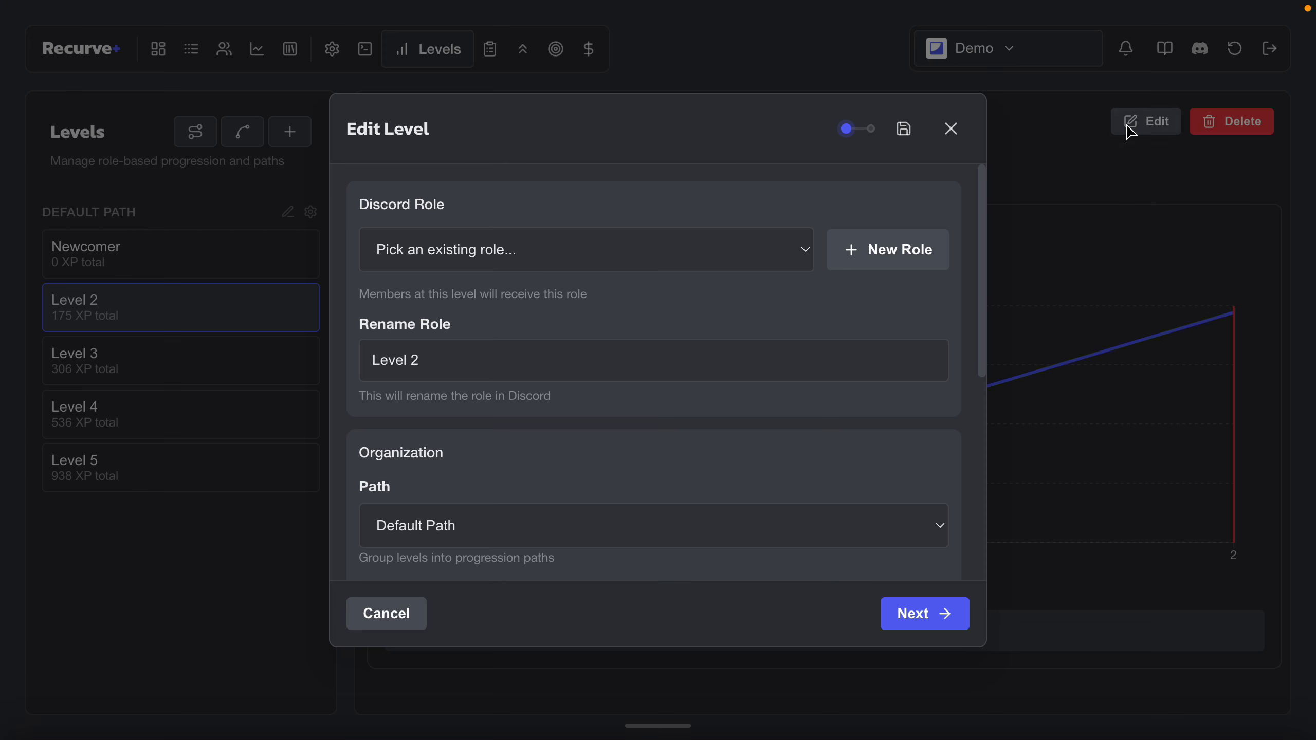
pyautogui.tripleClick(497, 361)
pyautogui.press('BackSpace')
pyautogui.write('Member')
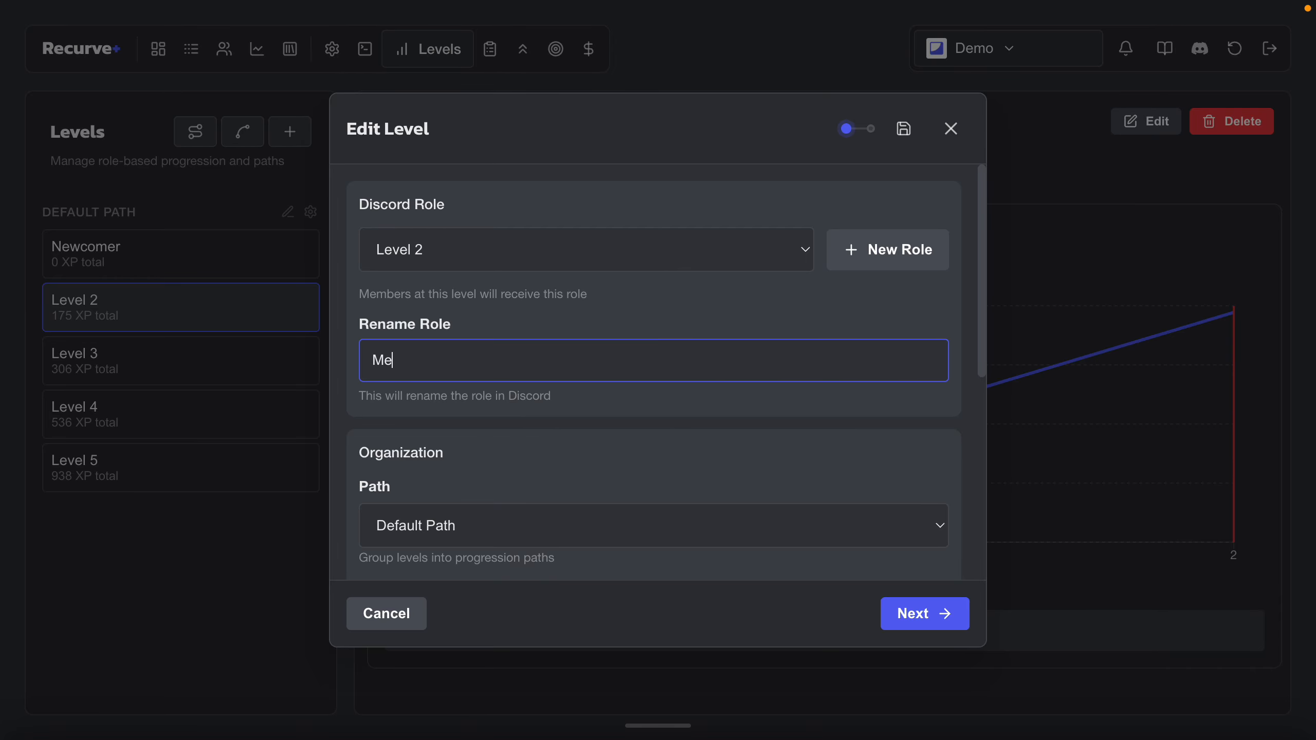
pyautogui.click(904, 135)
# - Rename the Level 3 role as Regular and save the level
pyautogui.click(267, 370)
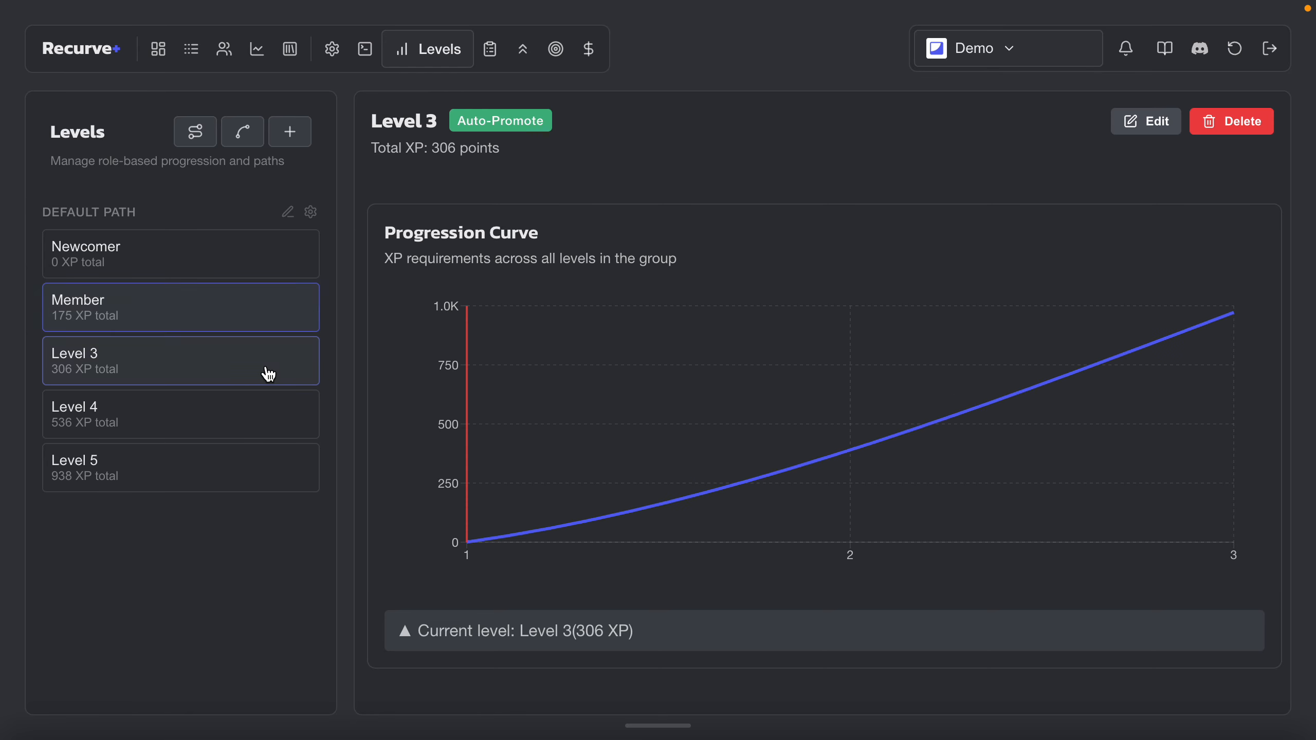
pyautogui.click(1143, 122)
pyautogui.tripleClick(442, 351)
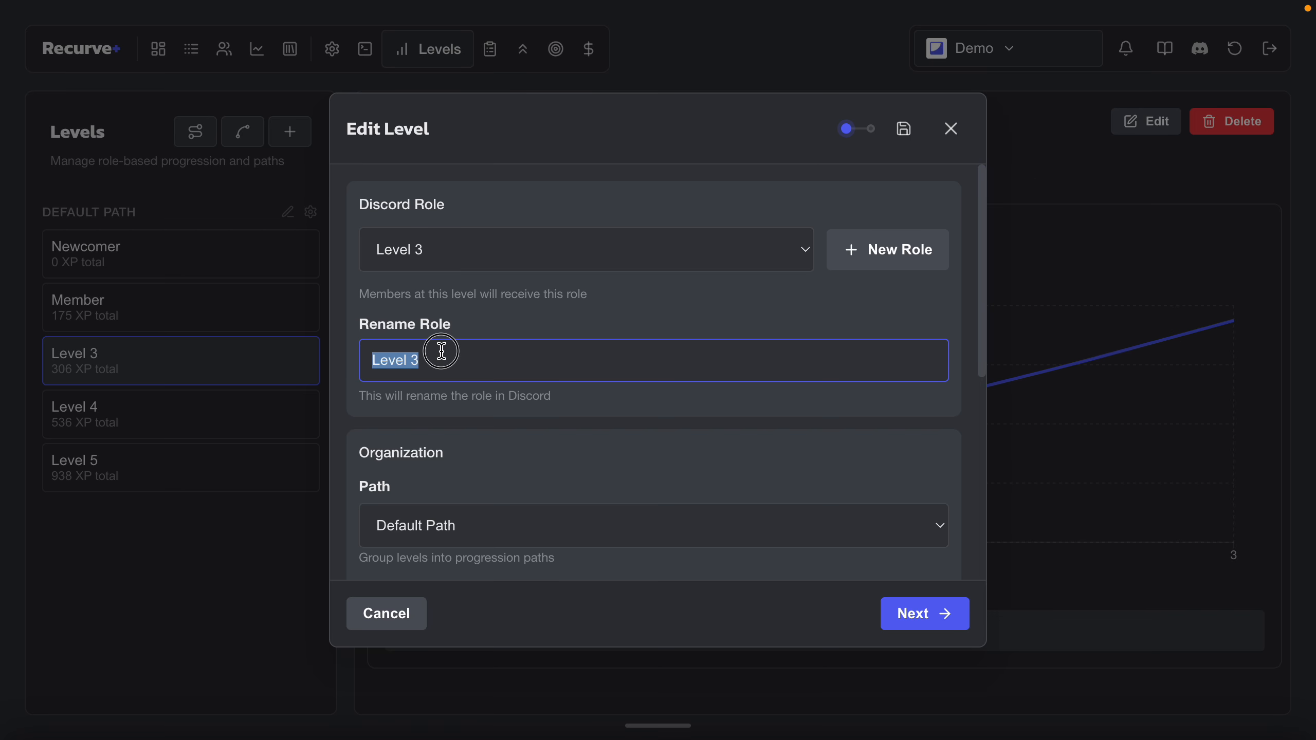
pyautogui.write('Regular')
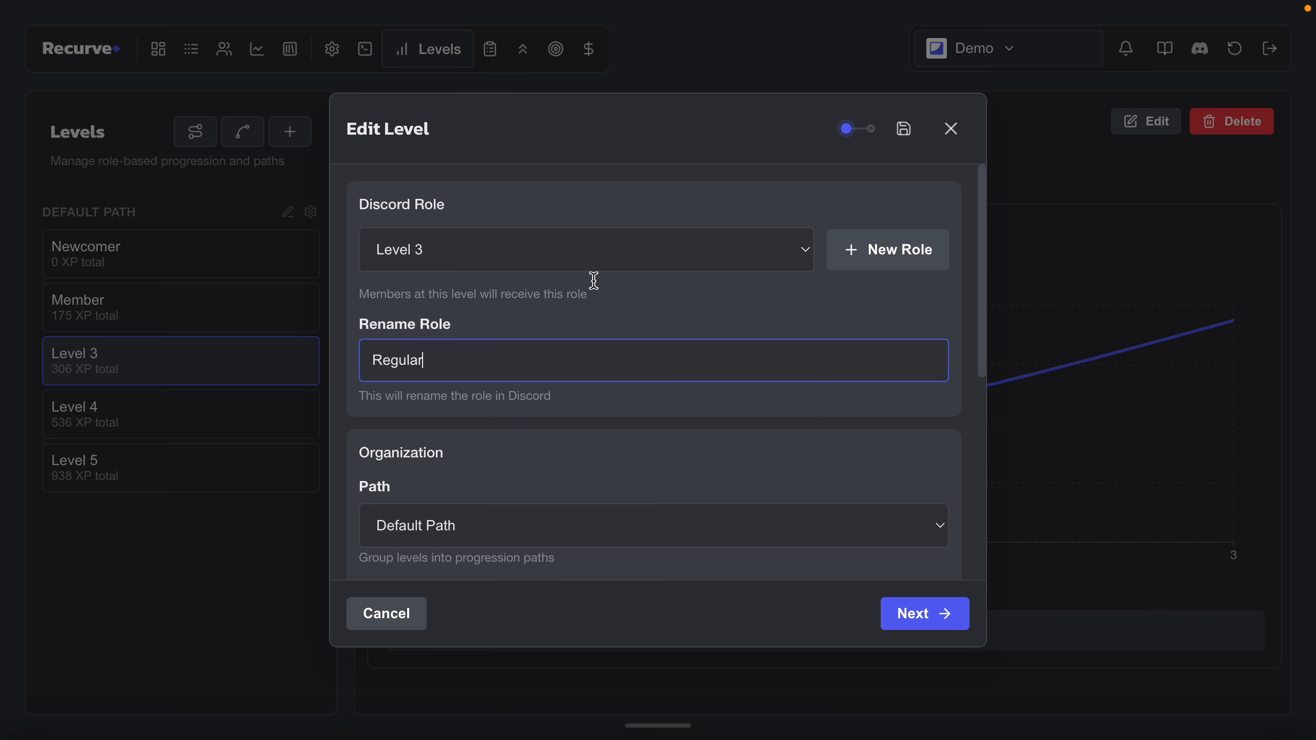
pyautogui.click(904, 130)
# - Rename the Level 4 role as Veteran and save the level
pyautogui.click(264, 421)
pyautogui.click(1125, 119)
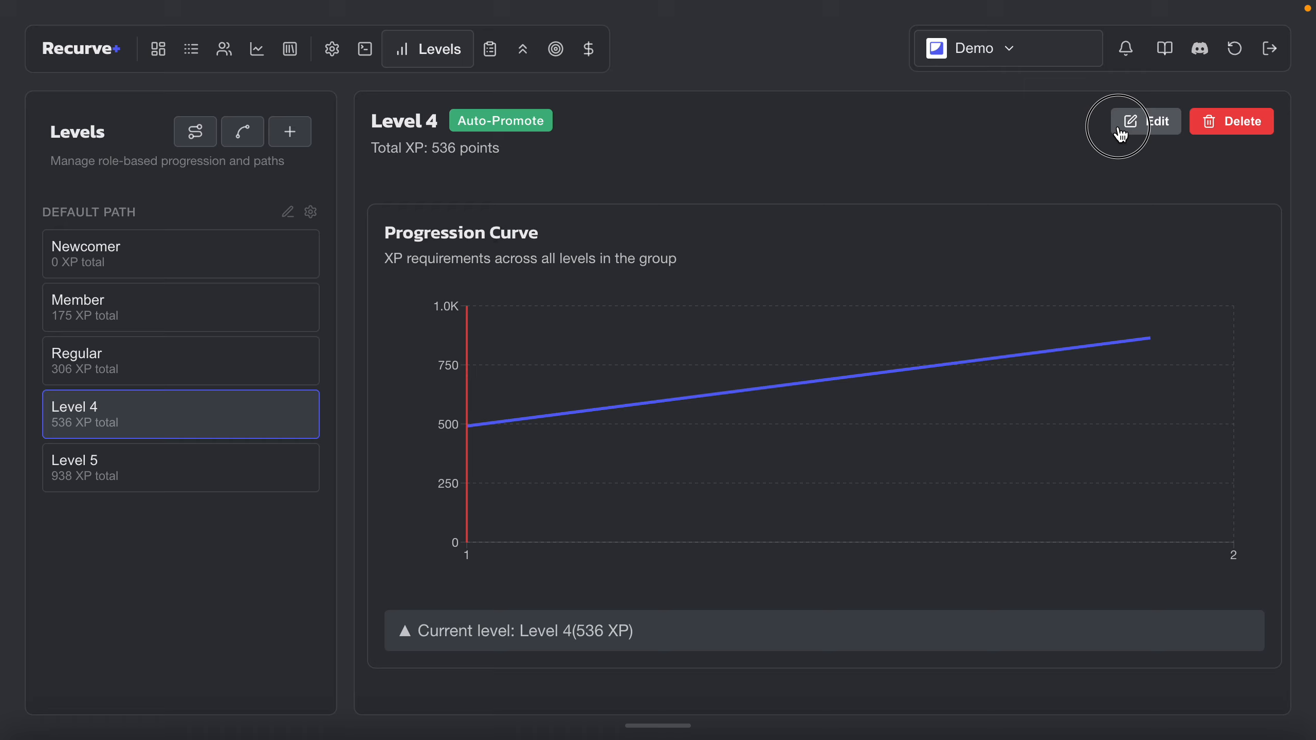
pyautogui.tripleClick(496, 356)
pyautogui.write('Veteran')
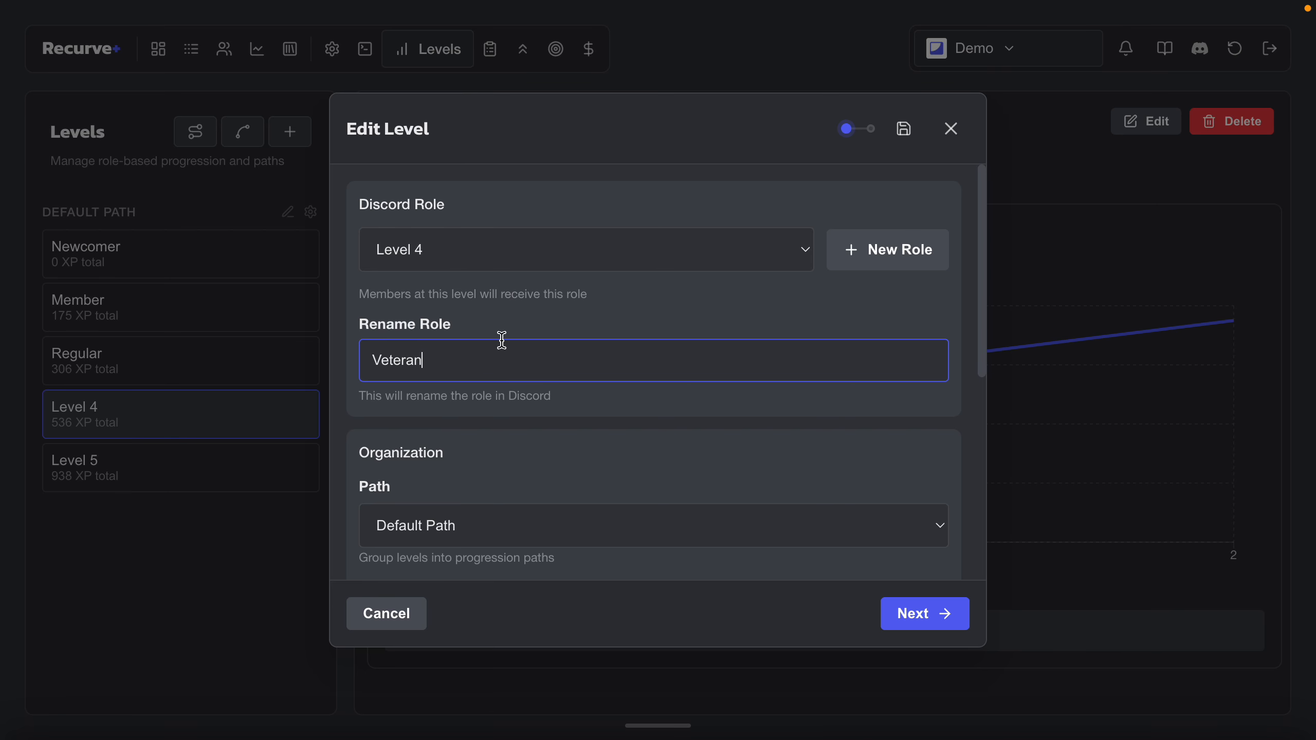
pyautogui.click(902, 128)
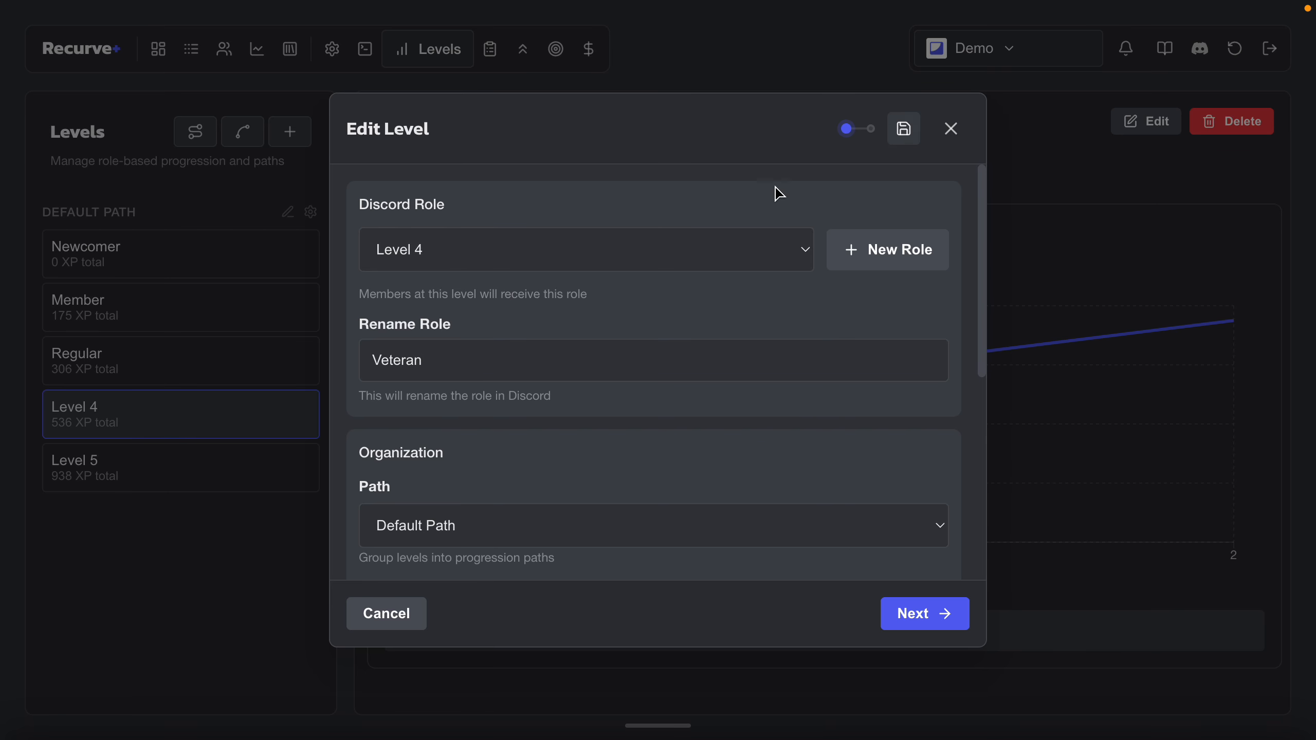
# - Rename the Level 5 role as Legend and save the level
pyautogui.click(162, 482)
pyautogui.click(1134, 129)
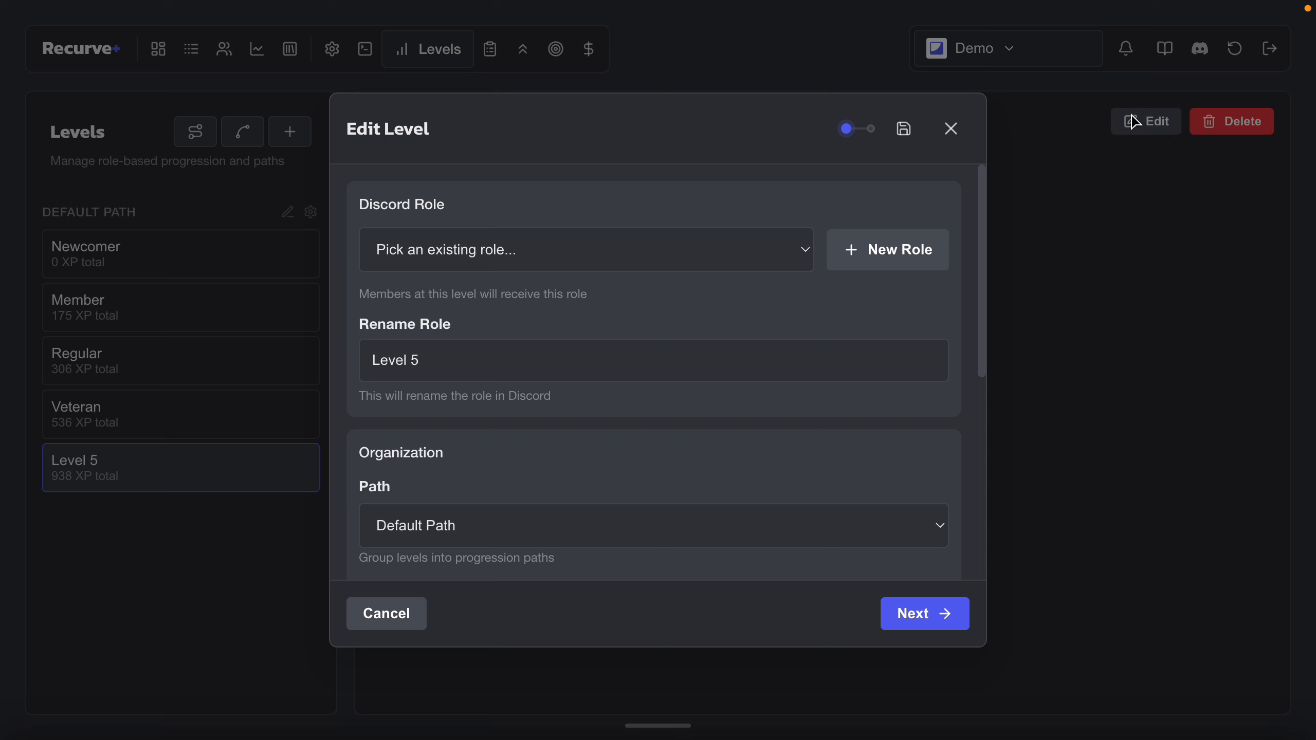
pyautogui.tripleClick(580, 363)
pyautogui.write('Legend')
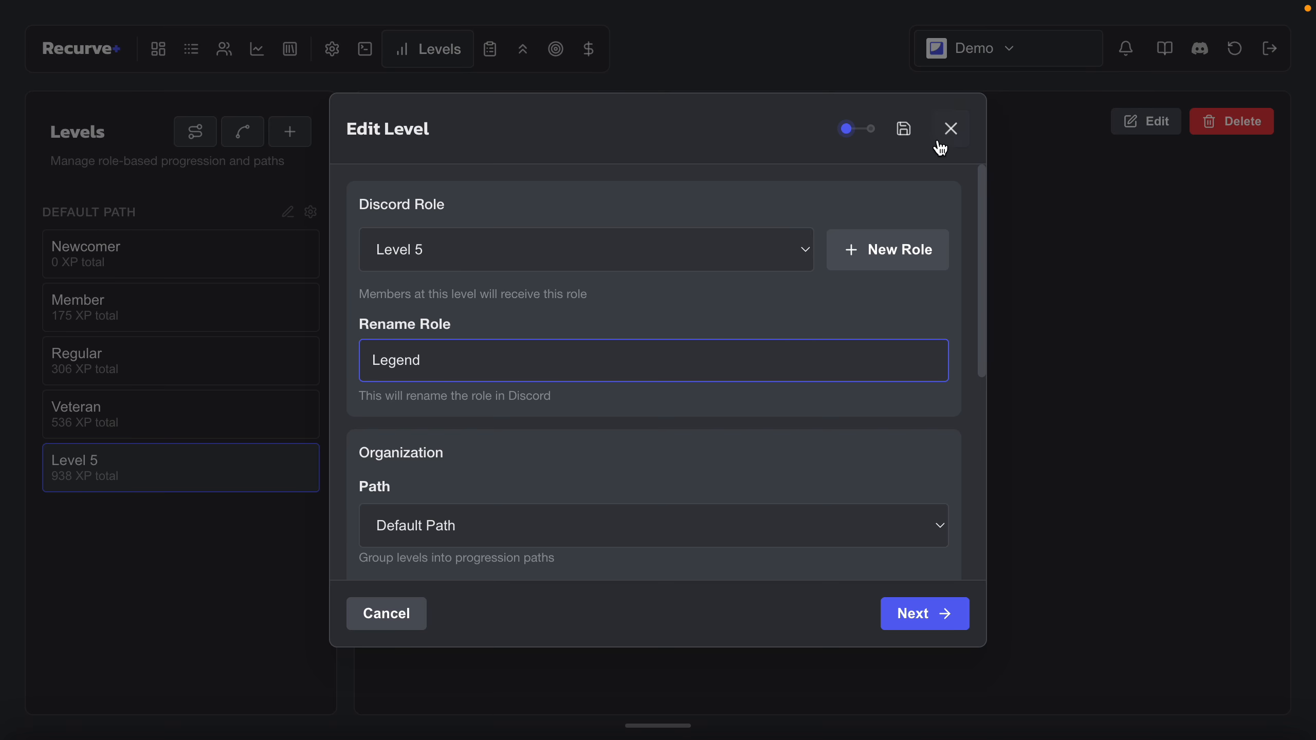
pyautogui.click(903, 128)
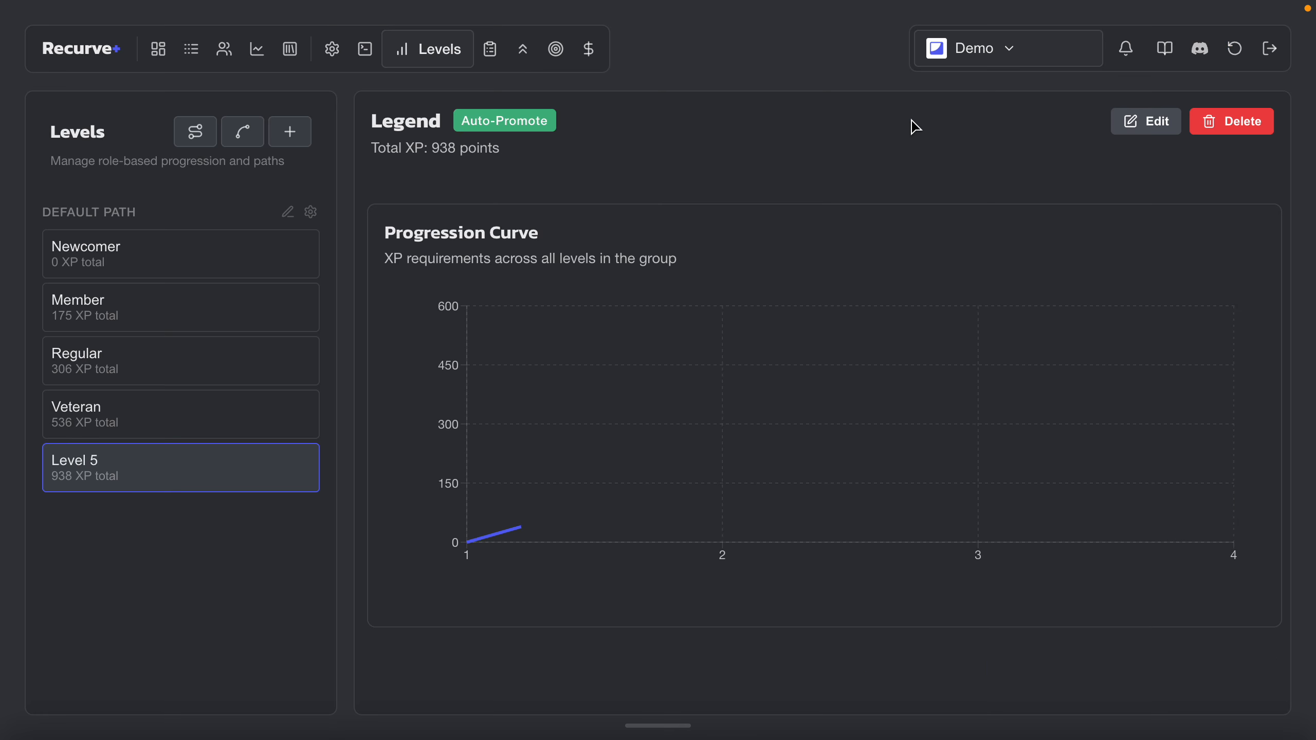
# - Review the Veteran, Regular, Member and Newcomer levels one after another
pyautogui.click(259, 419)
pyautogui.click(259, 368)
pyautogui.click(259, 321)
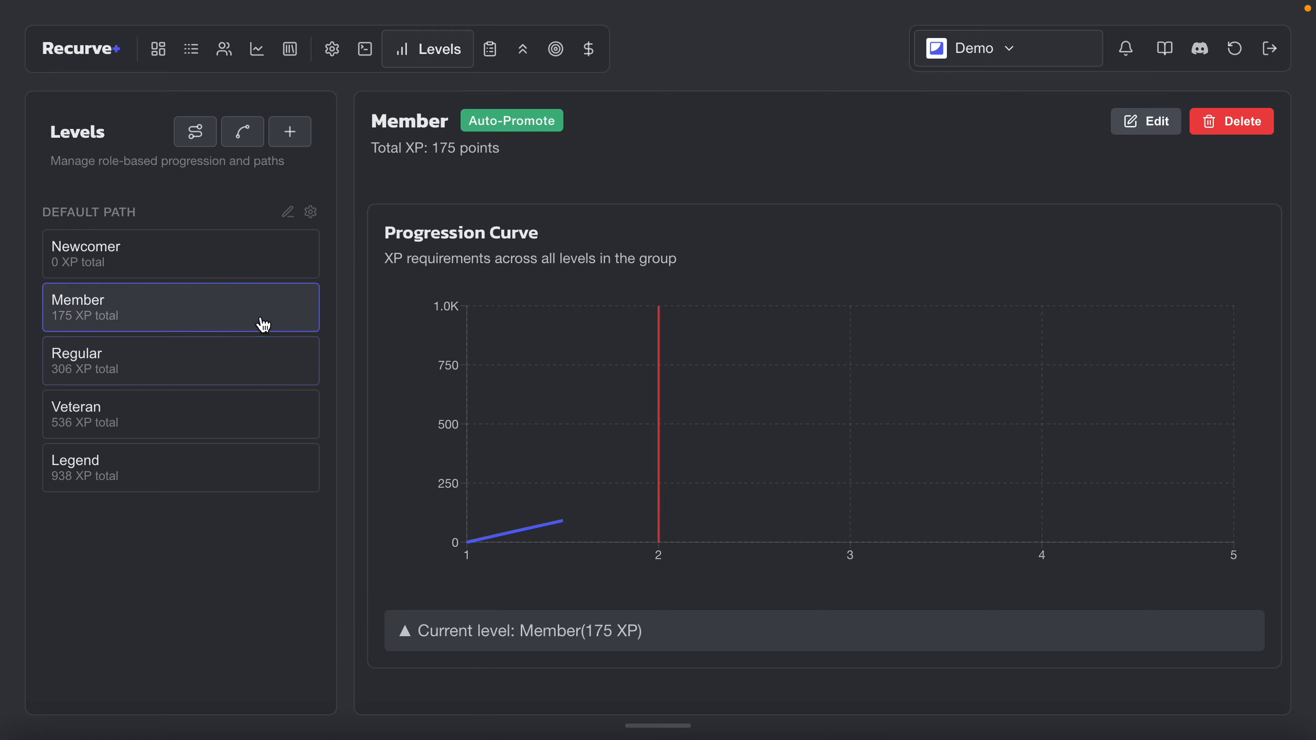
pyautogui.click(259, 265)
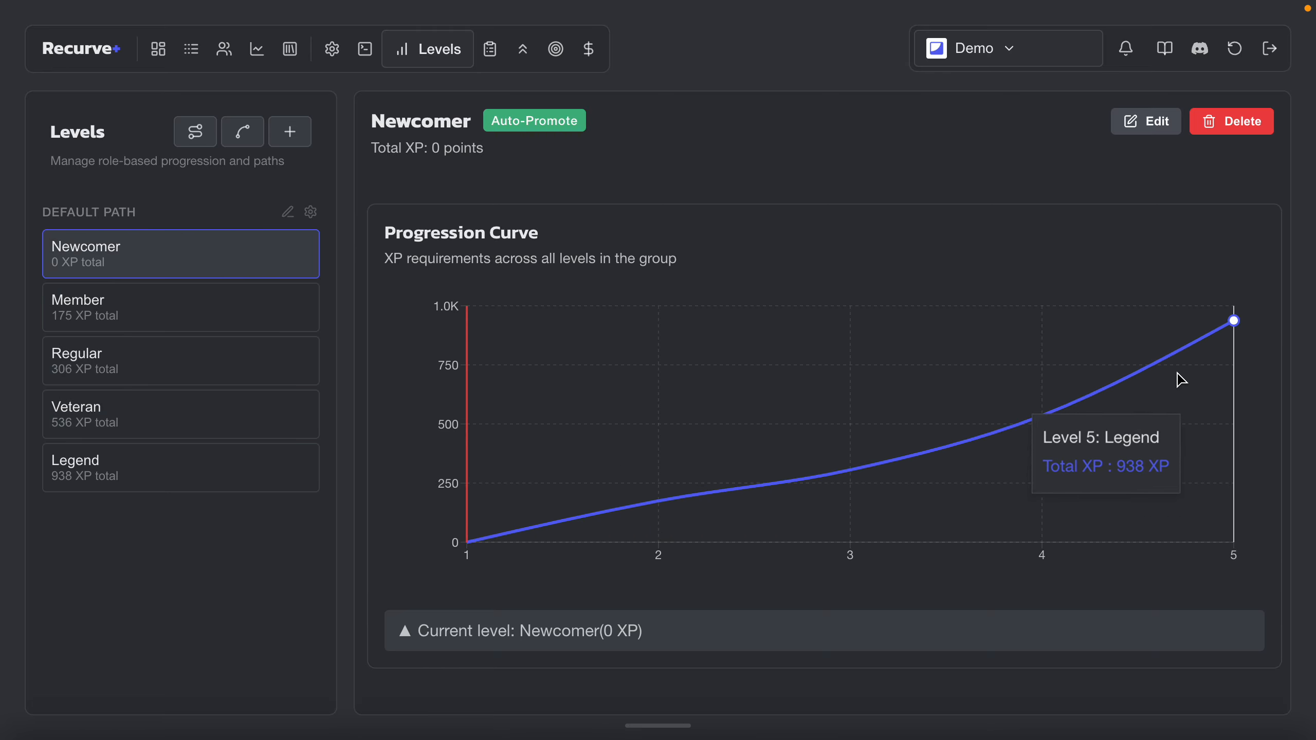
# - Switch to Discord and run the /profile command in the commands channel to check the member's level name
pyautogui.hotkey('ctrl', 'Left')
pyautogui.write('/profile')
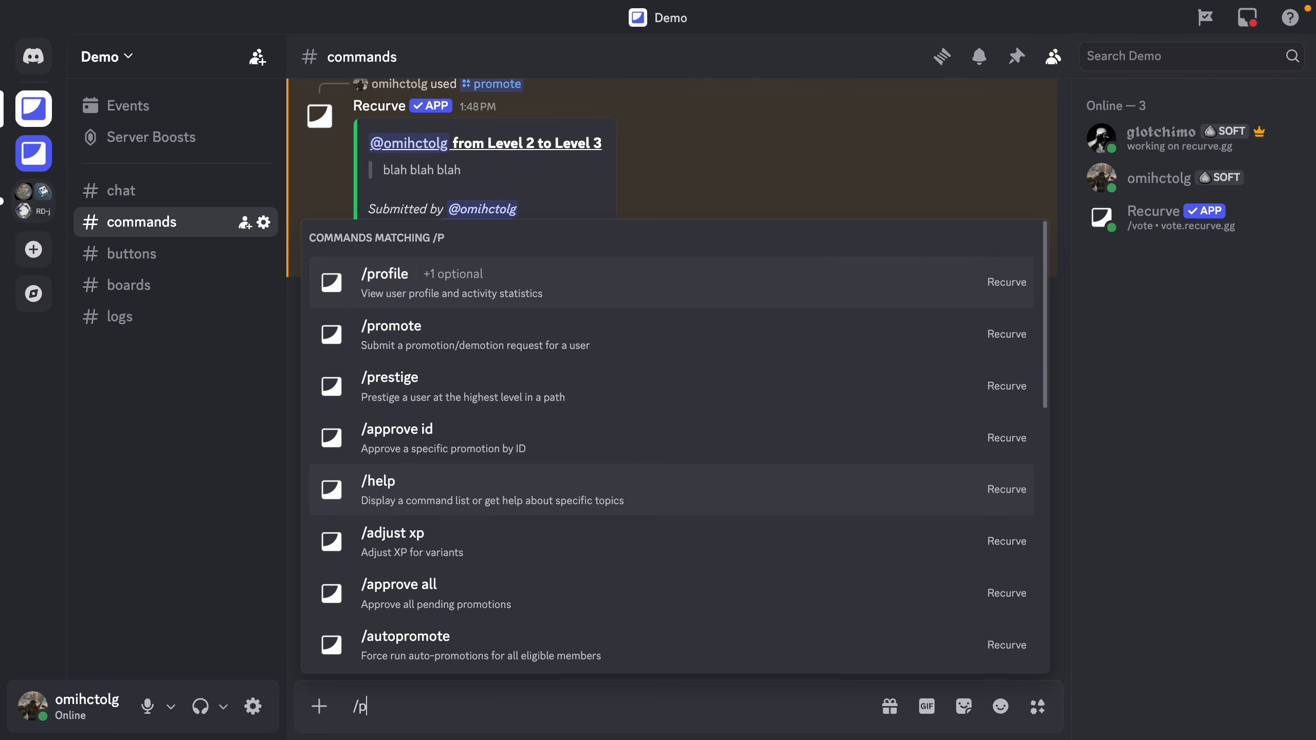
pyautogui.press('Return')
pyautogui.press('Return')
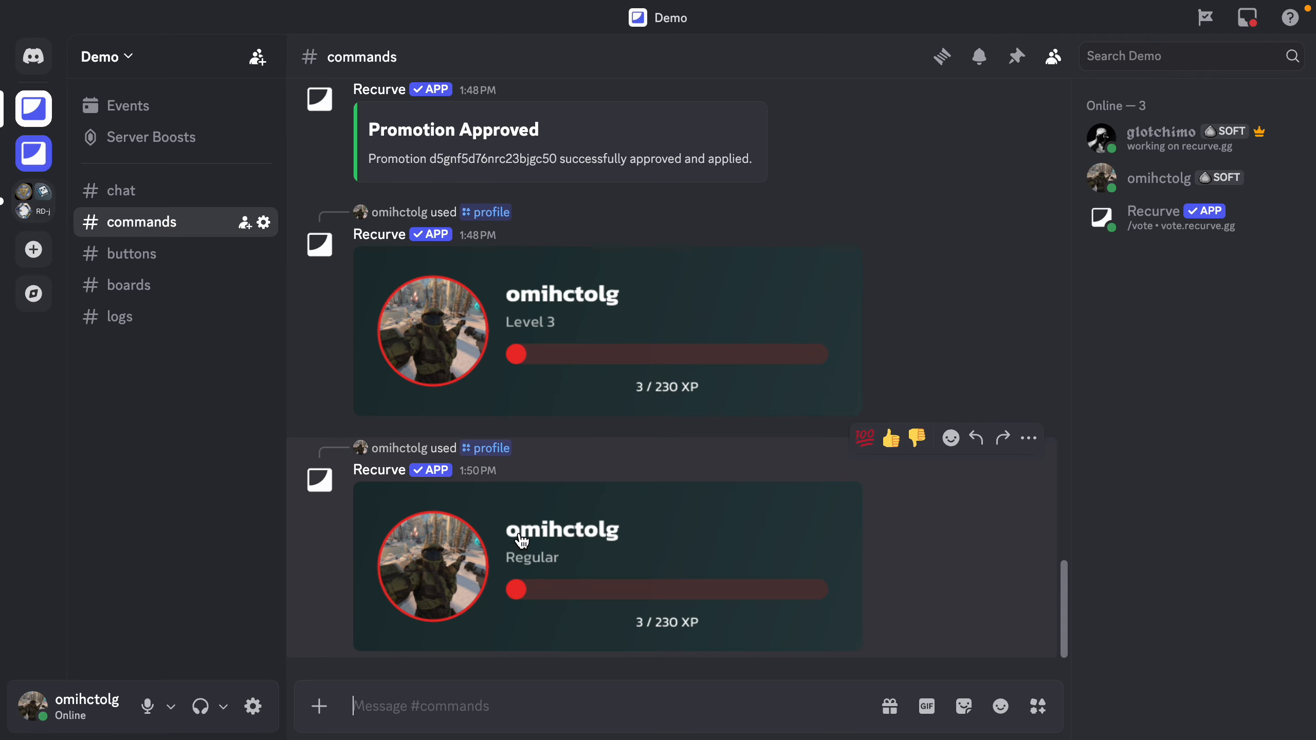
# - Return to the Recurve dashboard and start a new level with a new Discord role named Archon
pyautogui.hotkey('ctrl', 'Right')
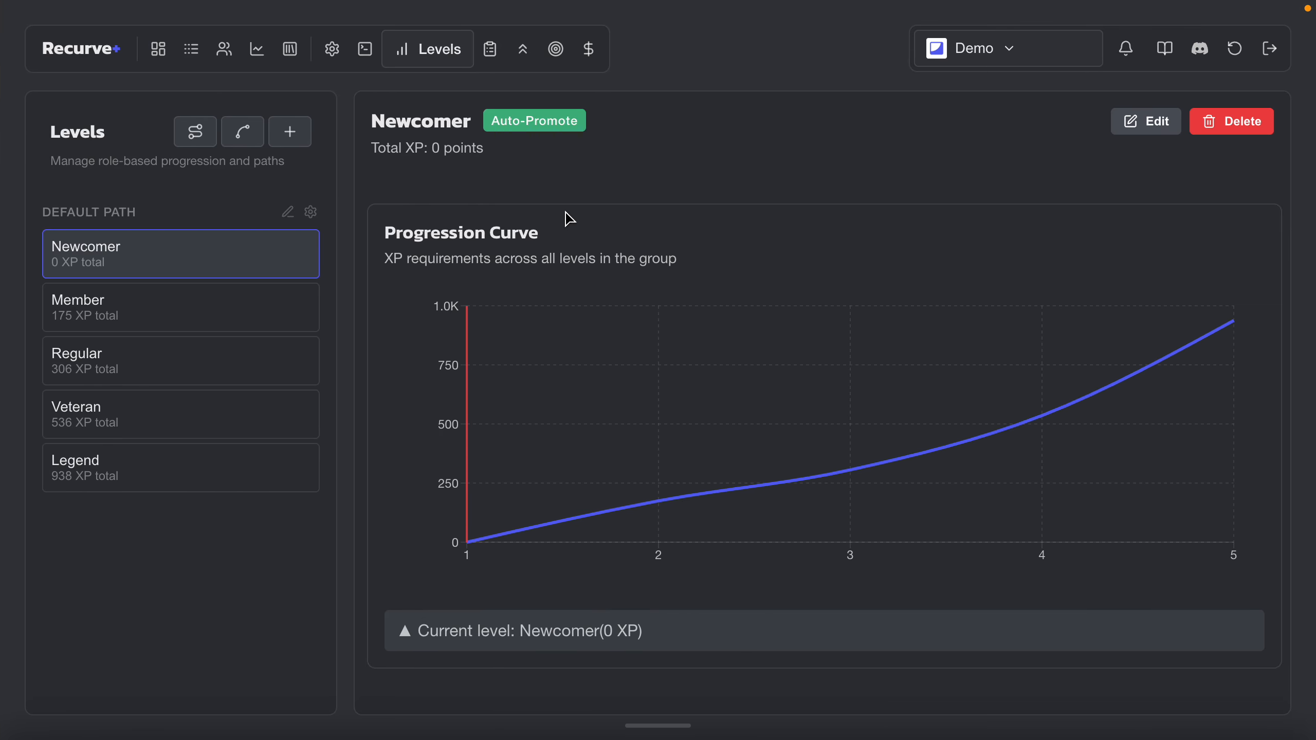
pyautogui.click(290, 131)
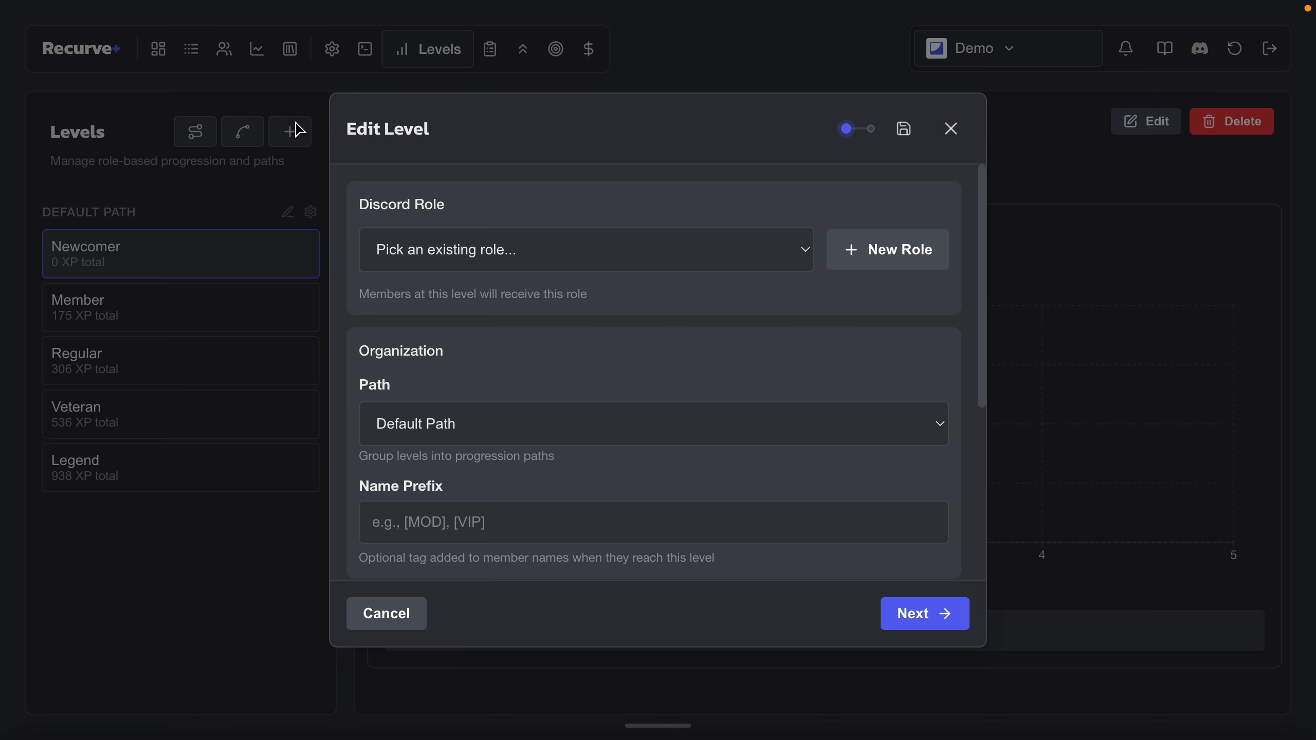
pyautogui.click(847, 256)
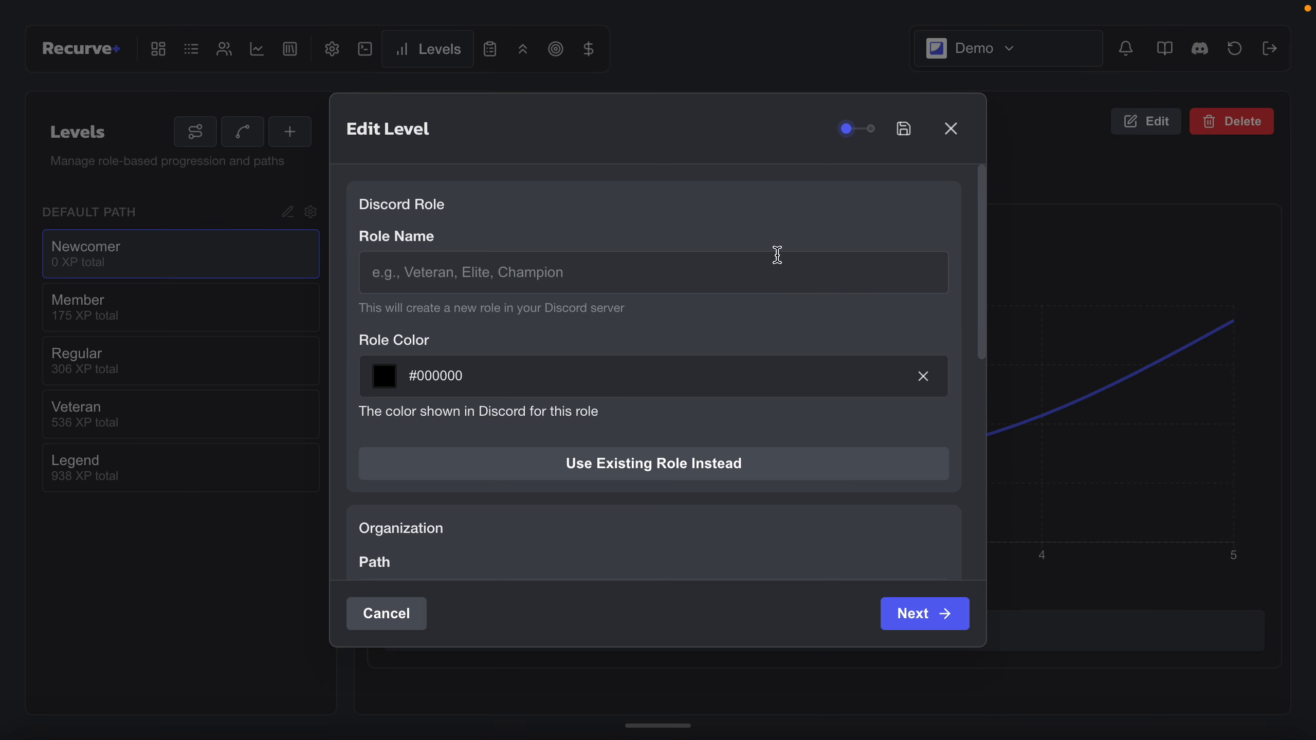
pyautogui.click(502, 284)
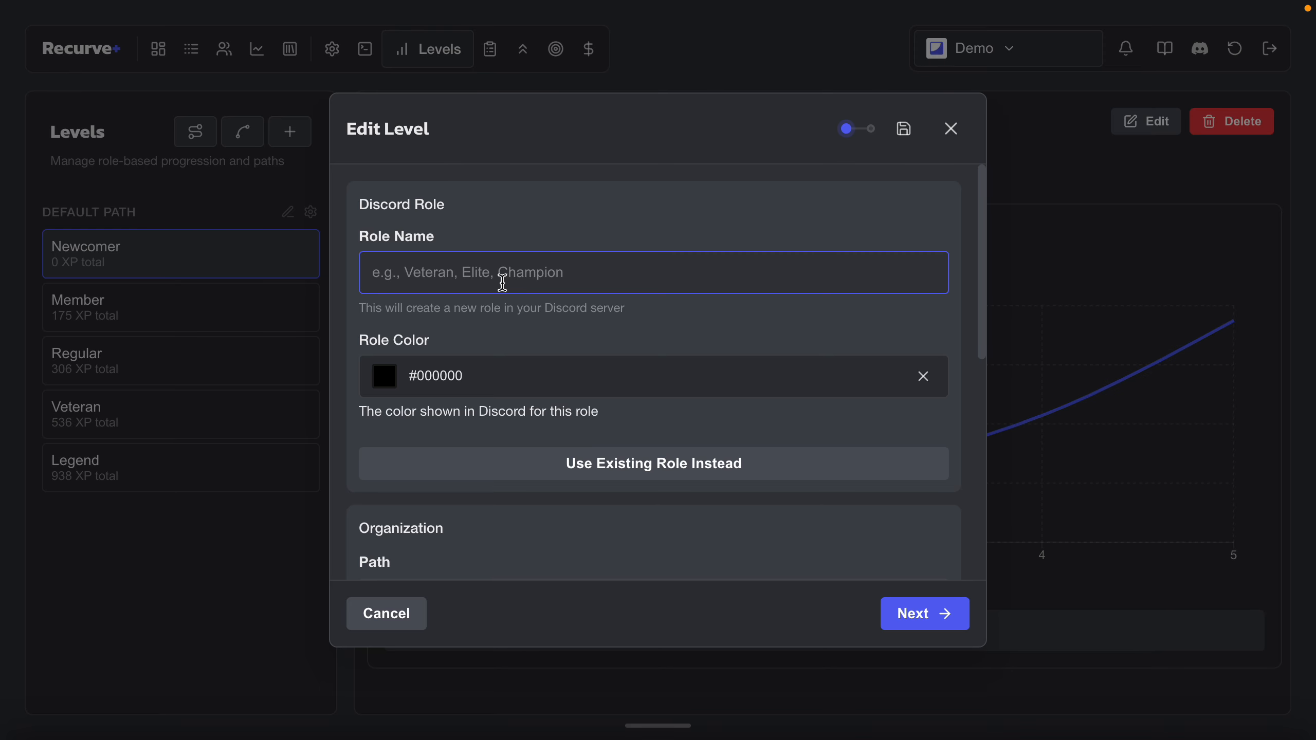
pyautogui.write('Archon')
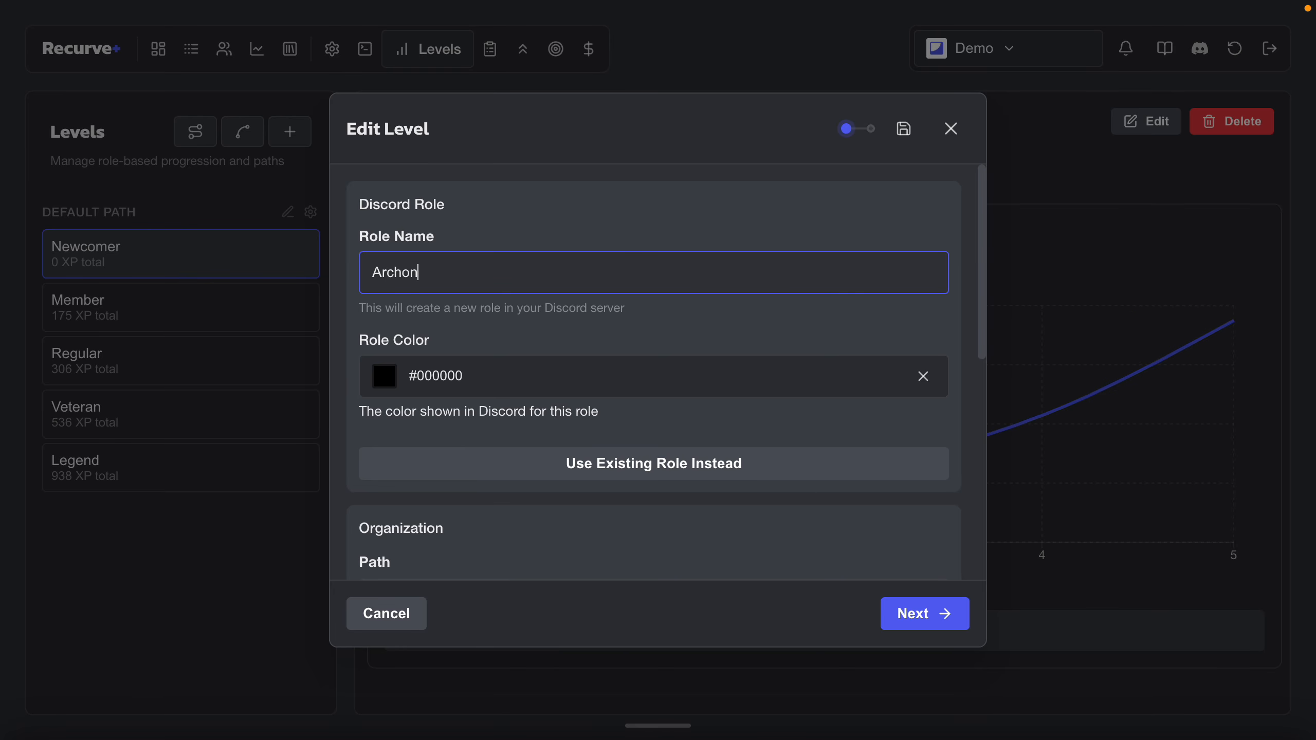
pyautogui.click(527, 331)
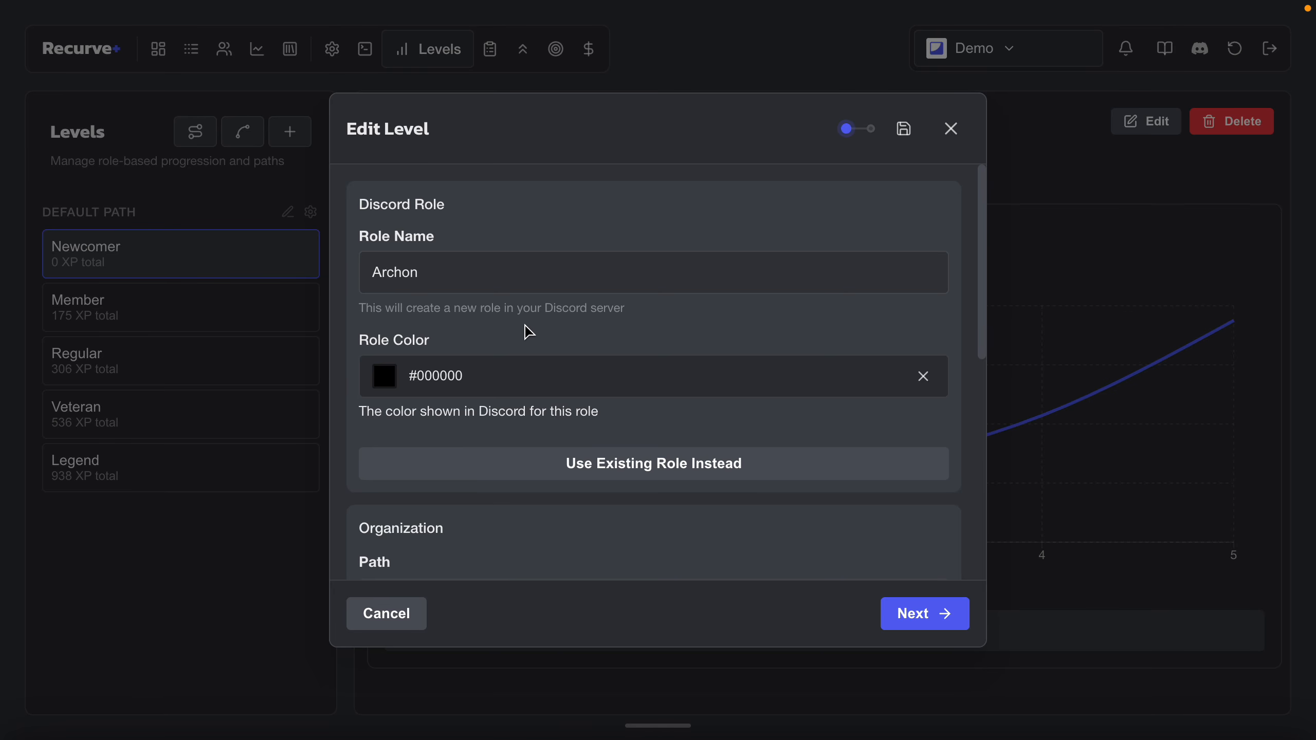
# - Set the Archon role's color to green #3CC45A
pyautogui.click(491, 374)
pyautogui.scroll(-3, 503, 456)
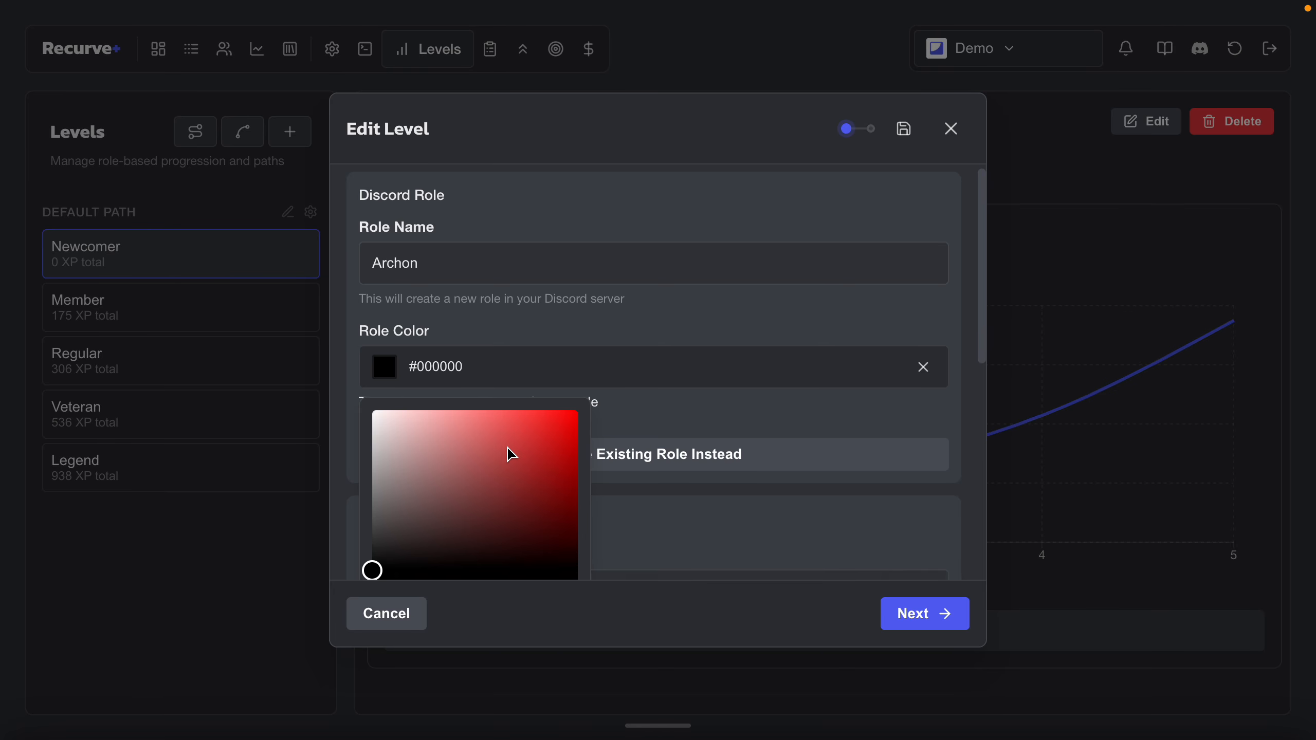
pyautogui.click(452, 489)
pyautogui.click(518, 329)
pyautogui.click(696, 300)
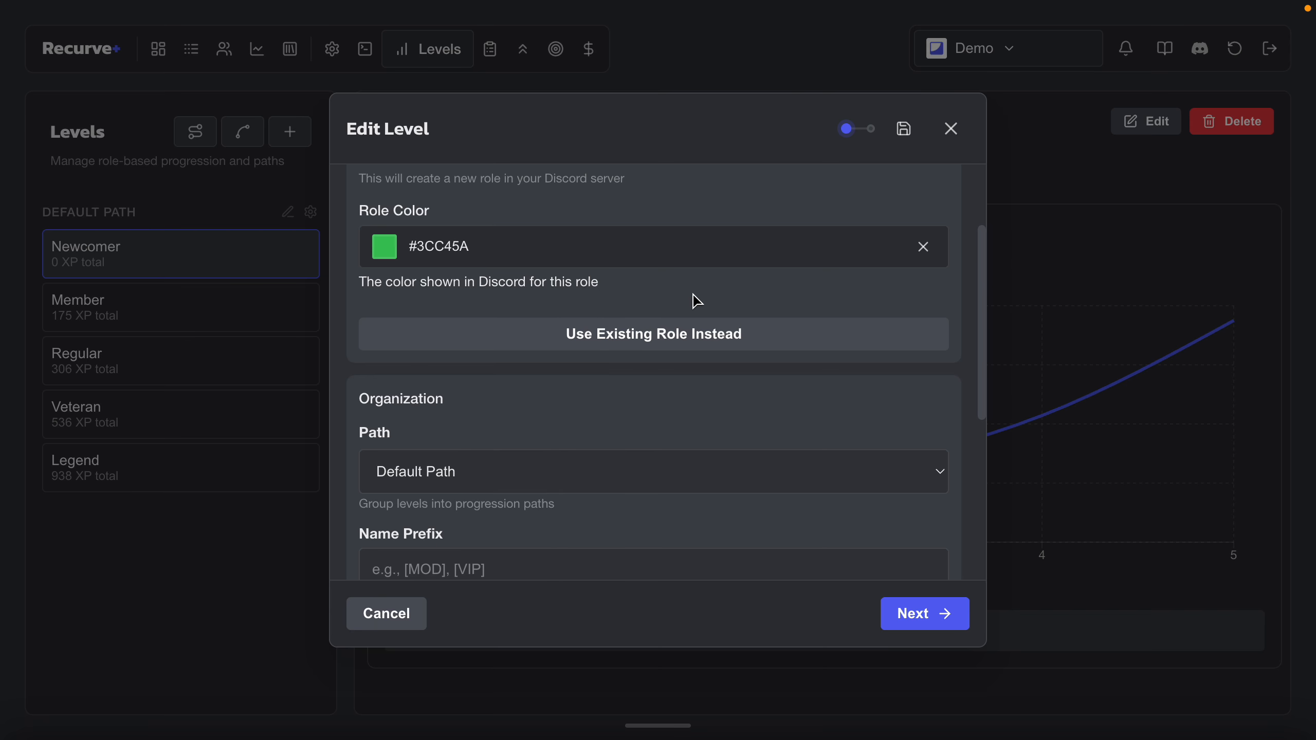
pyautogui.scroll(3, 573, 310)
pyautogui.scroll(-5, 537, 365)
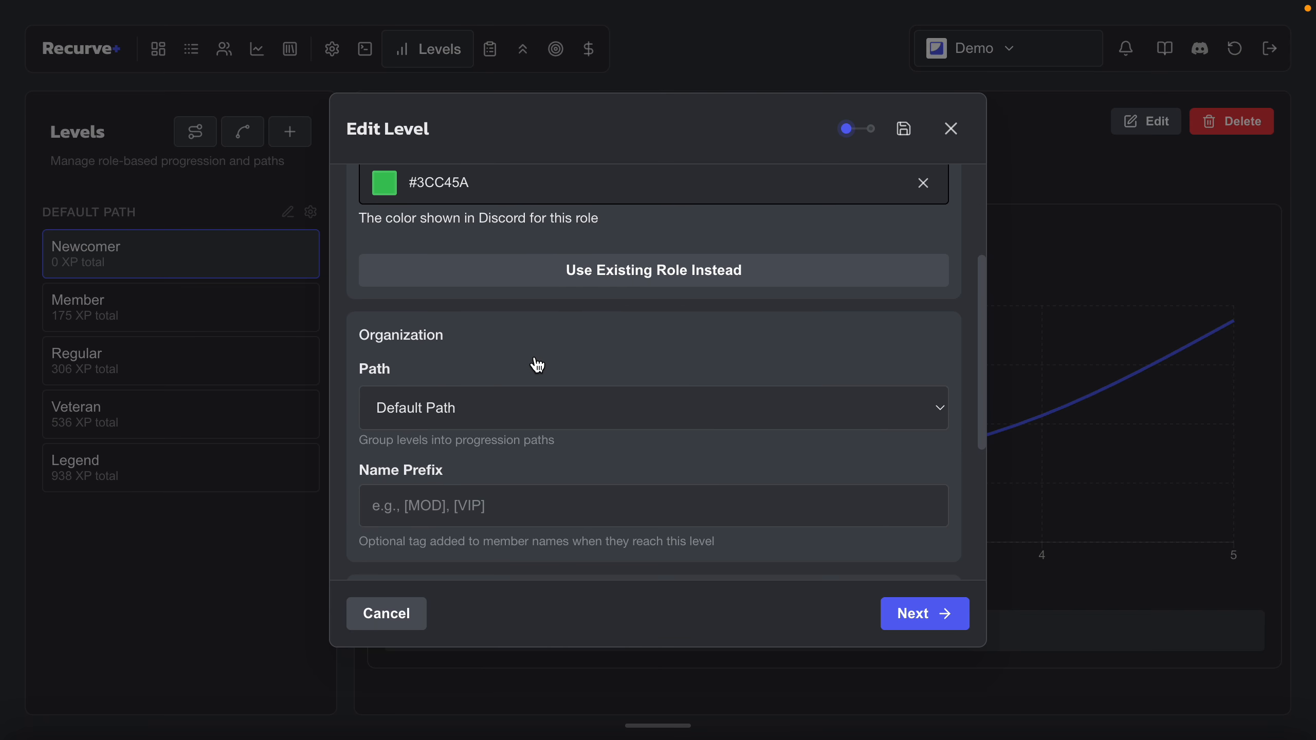
pyautogui.scroll(5, 537, 363)
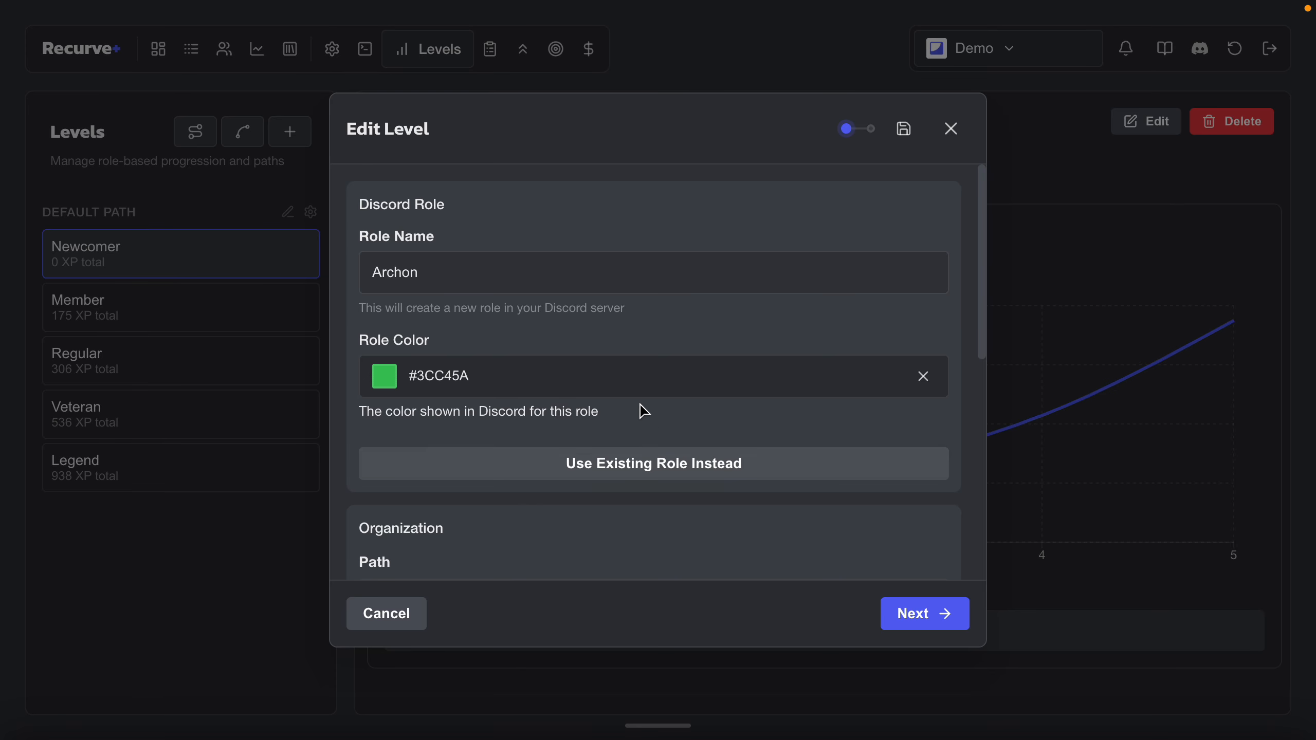
# - Set the total XP required for the Archon level to 100000
pyautogui.scroll(-4, 643, 412)
pyautogui.scroll(-2, 642, 412)
pyautogui.scroll(-2, 567, 364)
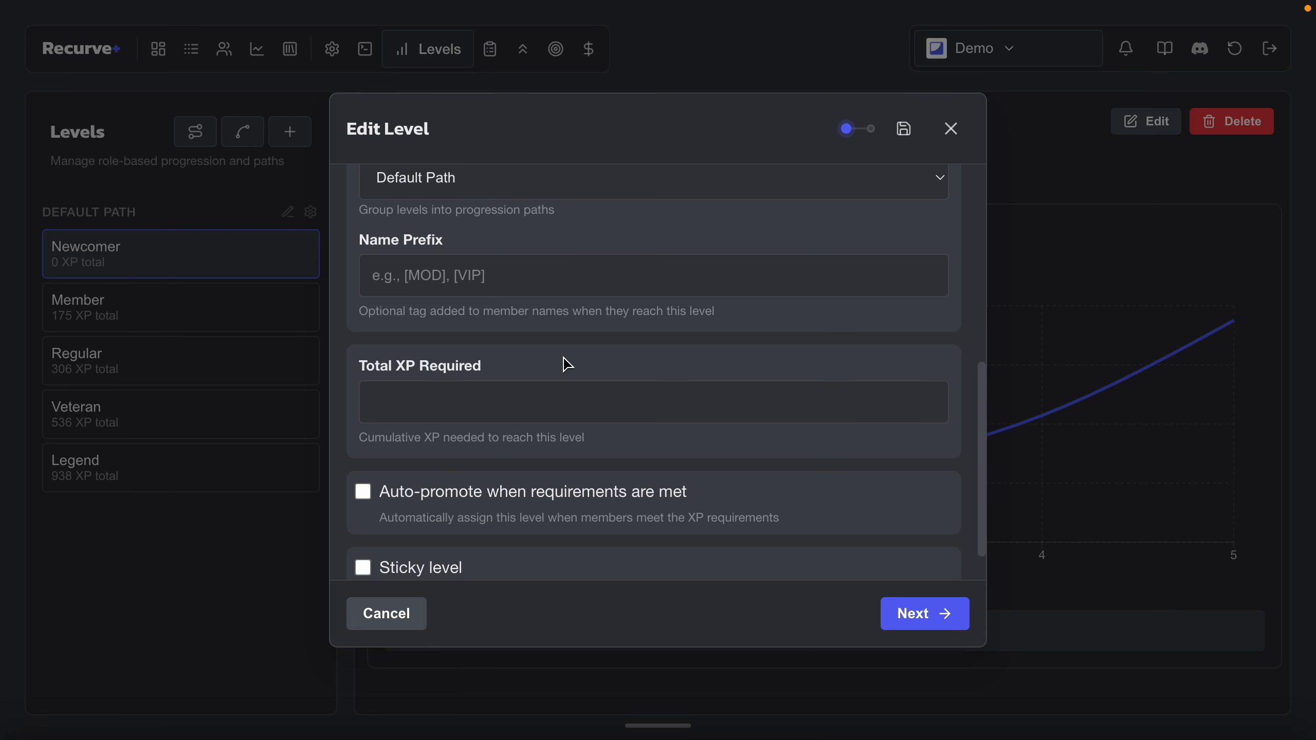
pyautogui.click(534, 406)
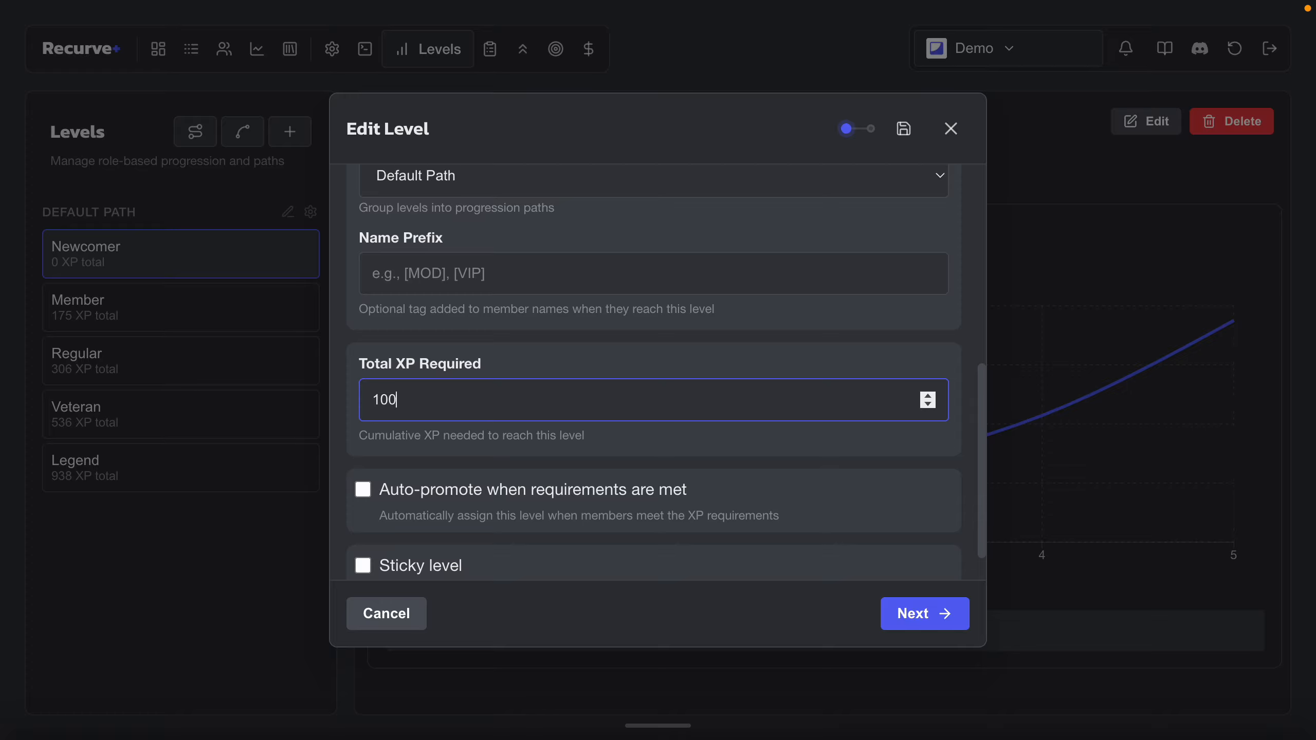
pyautogui.click(563, 345)
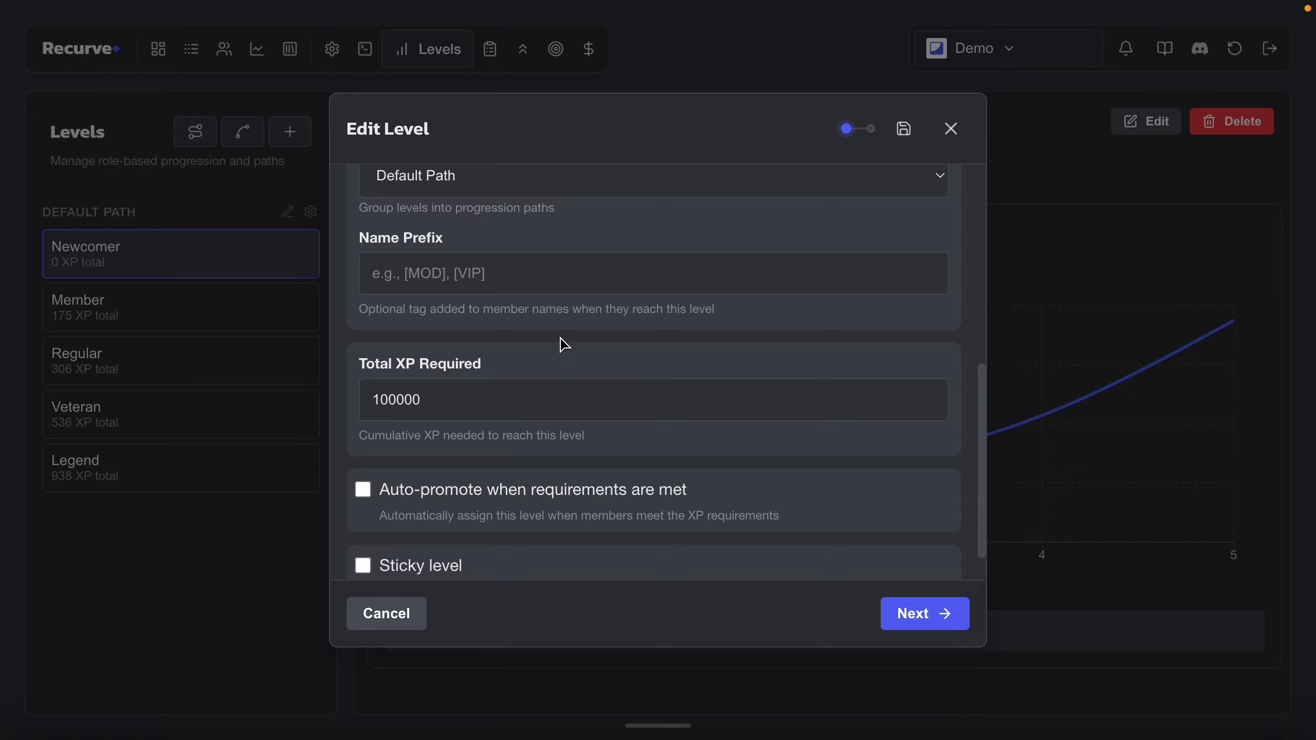
# - Try out [SGT] as the Archon level's name prefix with a sample member name, and remove the sample name
pyautogui.scroll(3, 533, 370)
pyautogui.click(505, 413)
pyautogui.moveTo(359, 380); pyautogui.dragTo(438, 381)
pyautogui.click(451, 374)
pyautogui.click(470, 410)
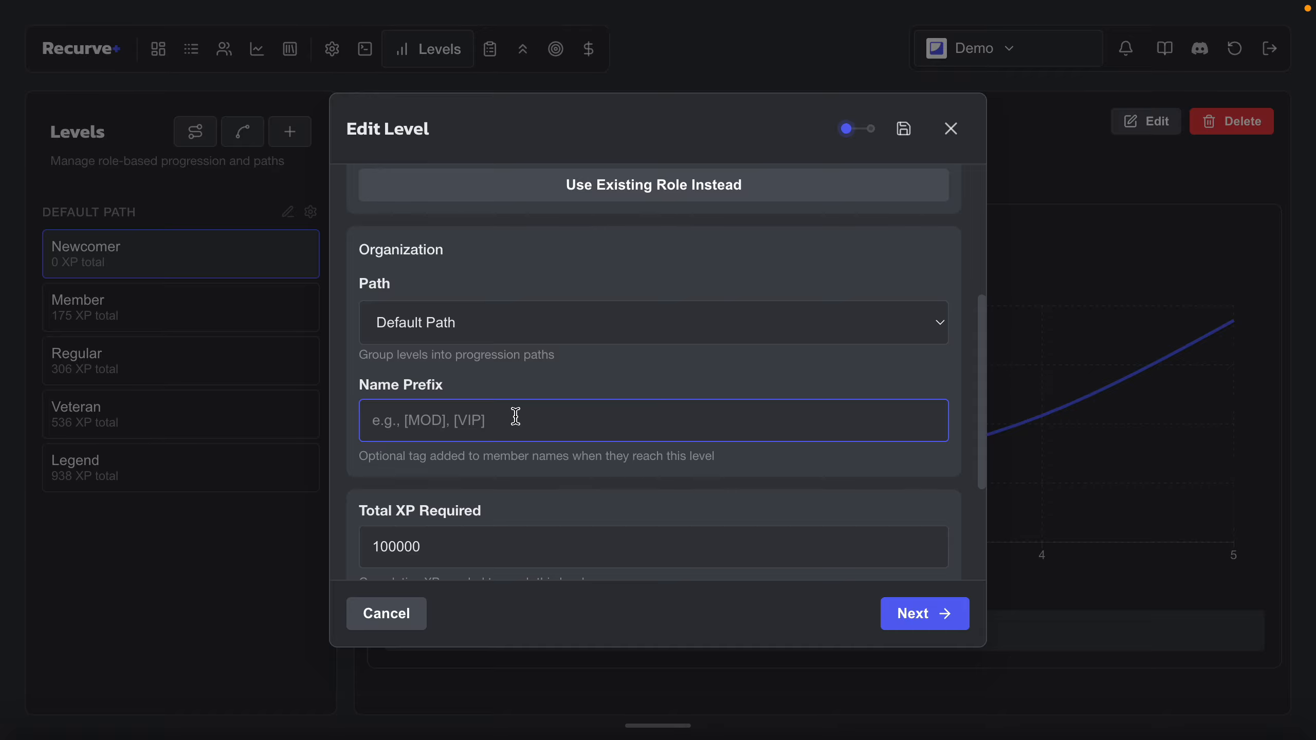
pyautogui.write('[]')
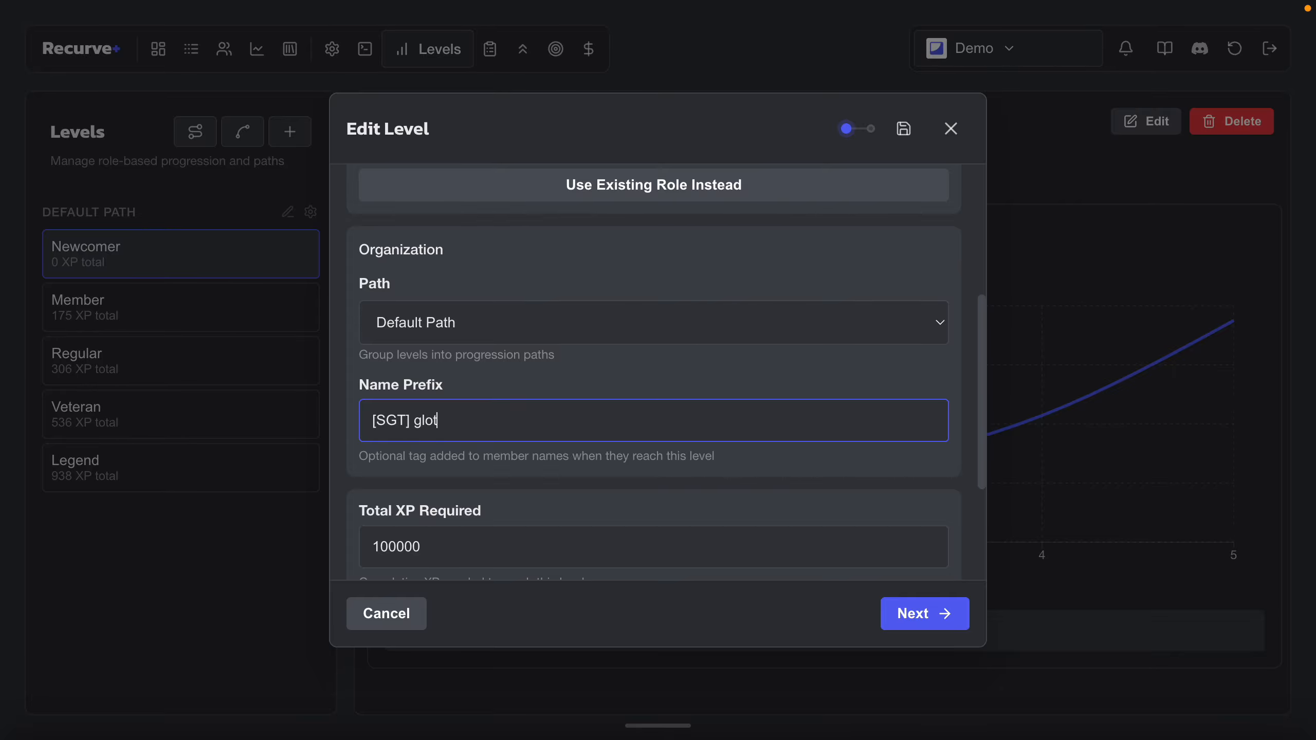
pyautogui.click(414, 421)
pyautogui.hotkey('shift', 'End')
pyautogui.press('BackSpace')
pyautogui.press('BackSpace')
pyautogui.write('B')
# - Clear the Archon level's name prefix
pyautogui.moveTo(430, 420); pyautogui.dragTo(366, 421)
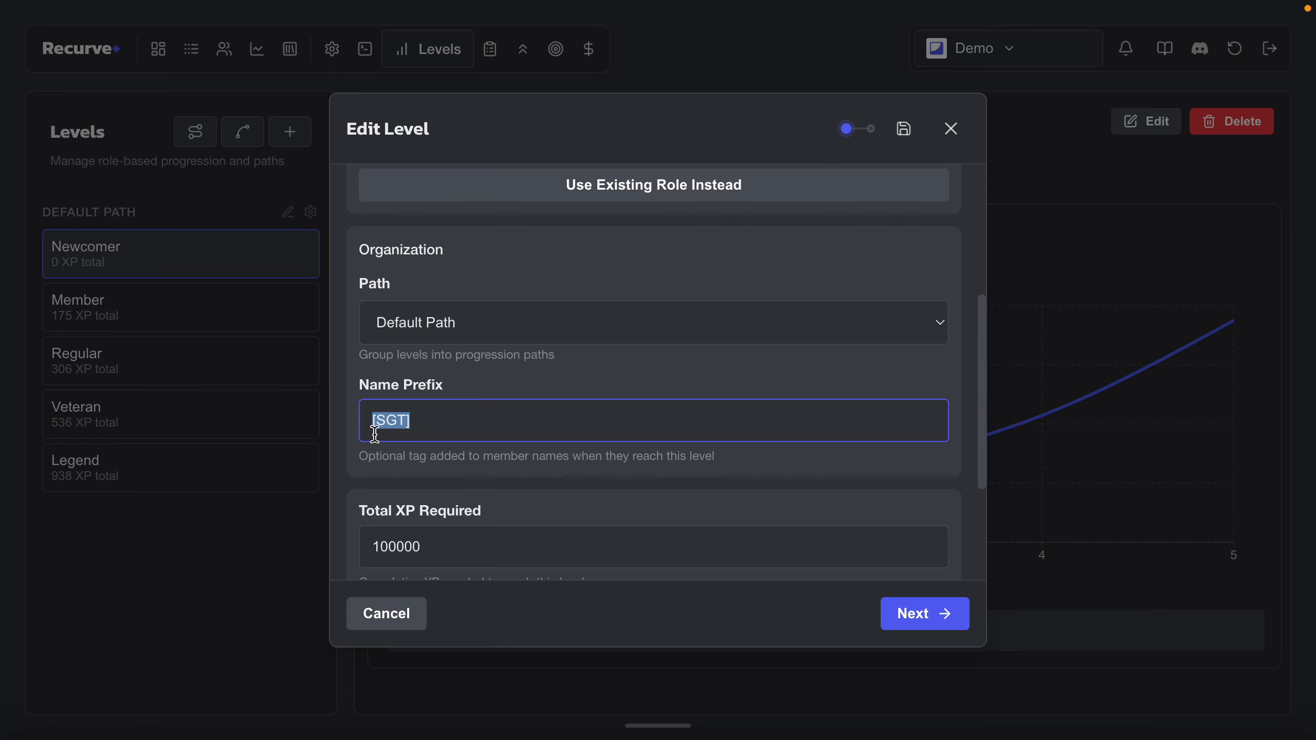
pyautogui.moveTo(425, 420); pyautogui.dragTo(375, 420)
pyautogui.tripleClick(407, 420)
pyautogui.press('BackSpace')
pyautogui.click(456, 393)
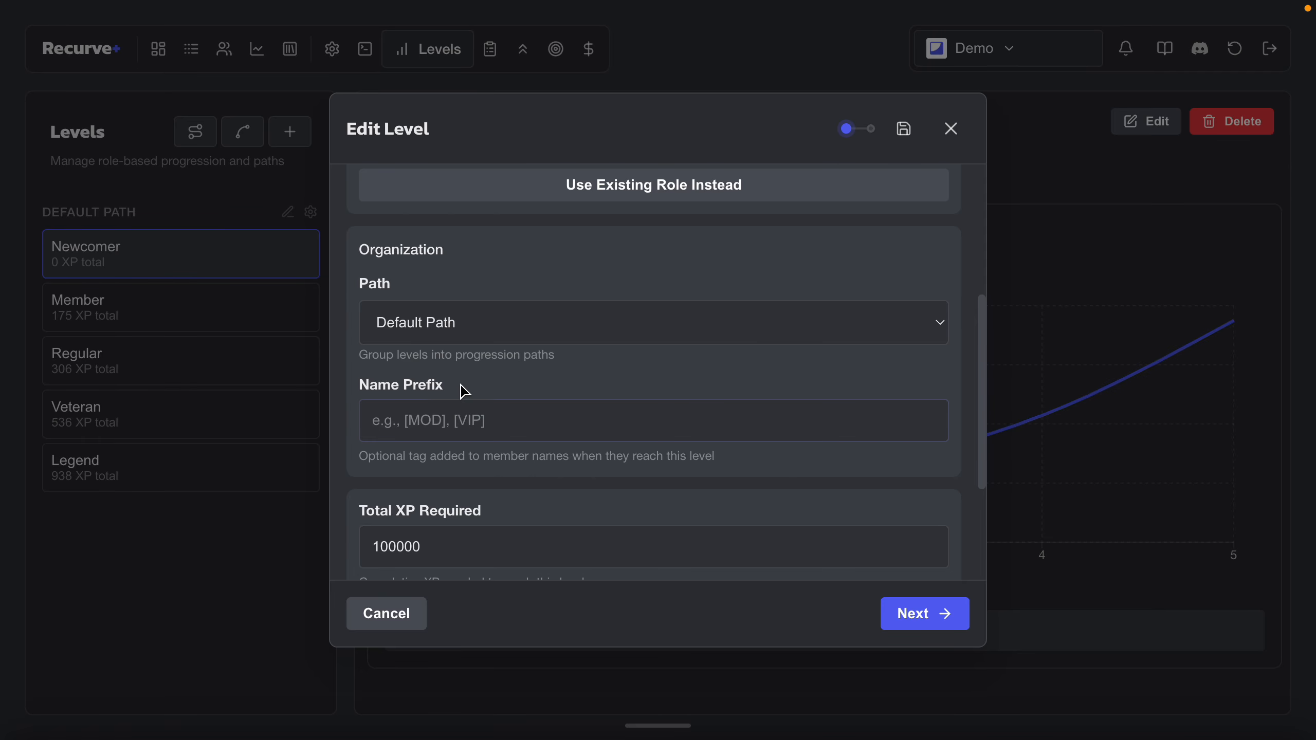
# - Leave auto-promote and sticky level disabled, skip rewards, and save the Archon level
pyautogui.scroll(-4, 461, 388)
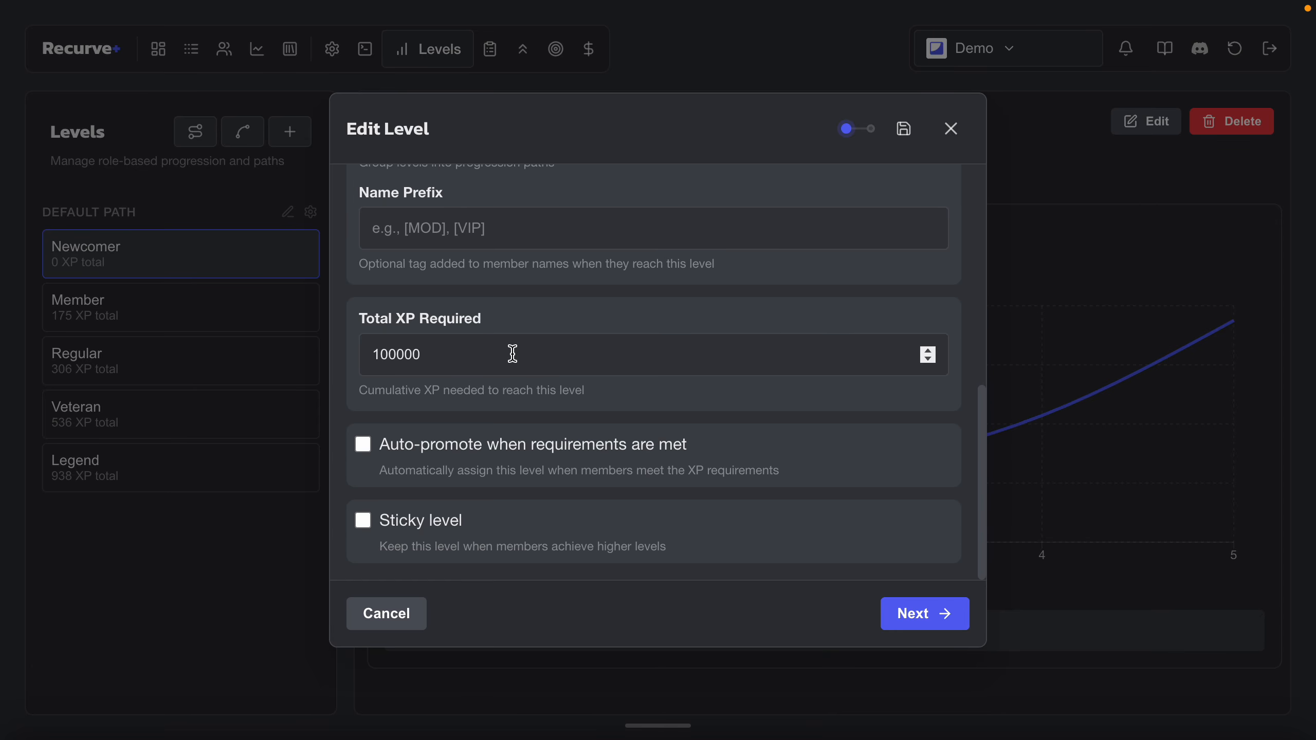
pyautogui.click(916, 616)
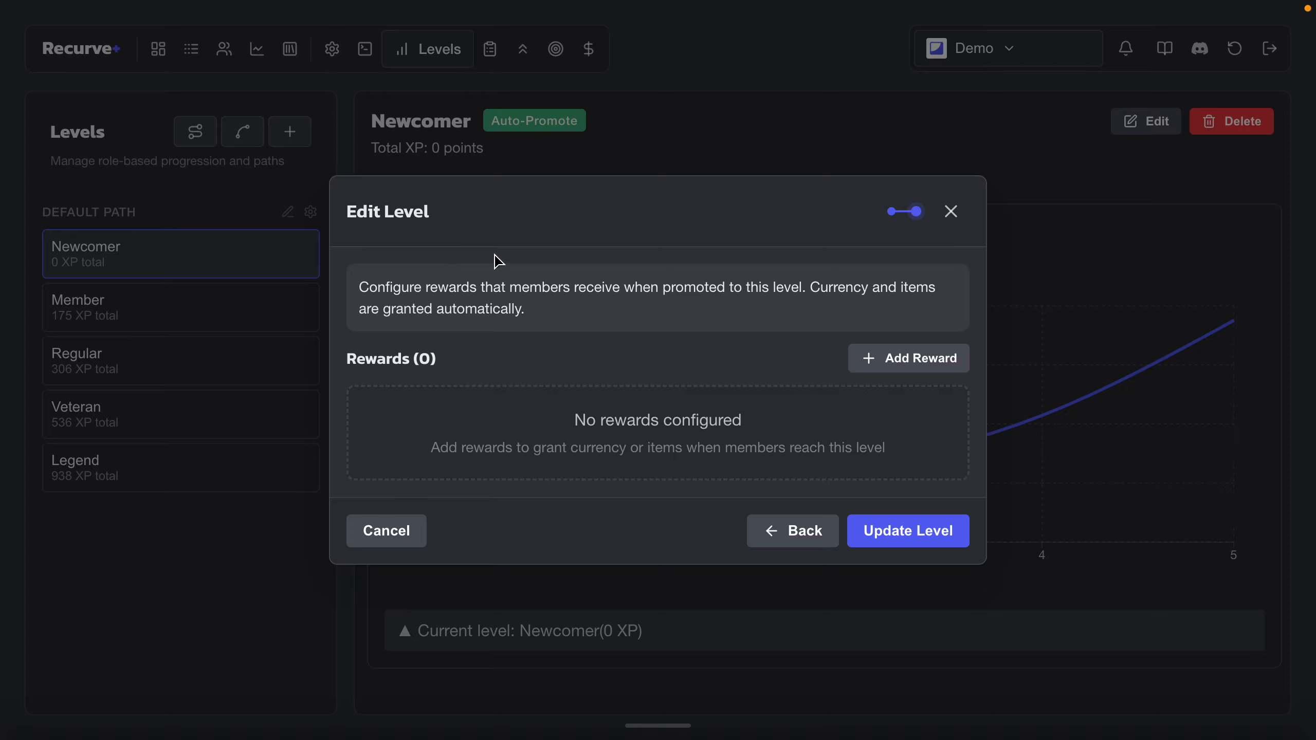
pyautogui.click(793, 529)
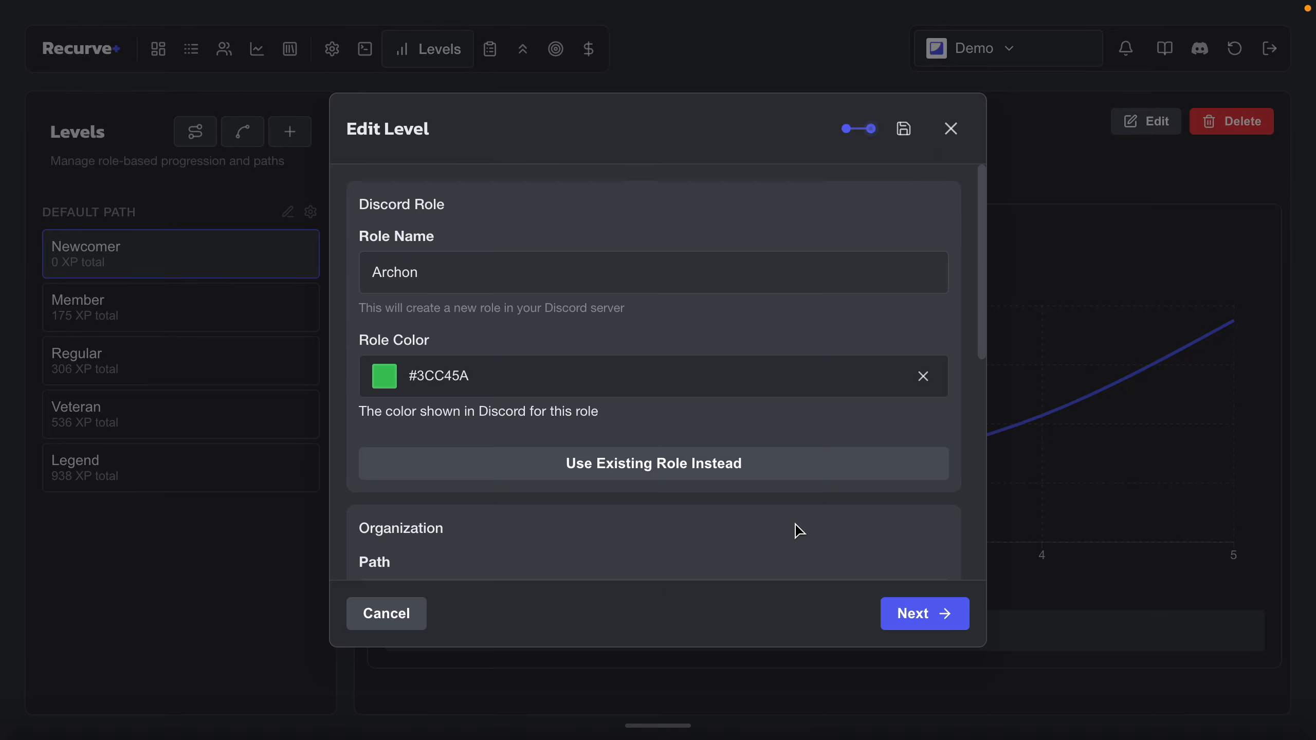
pyautogui.click(904, 622)
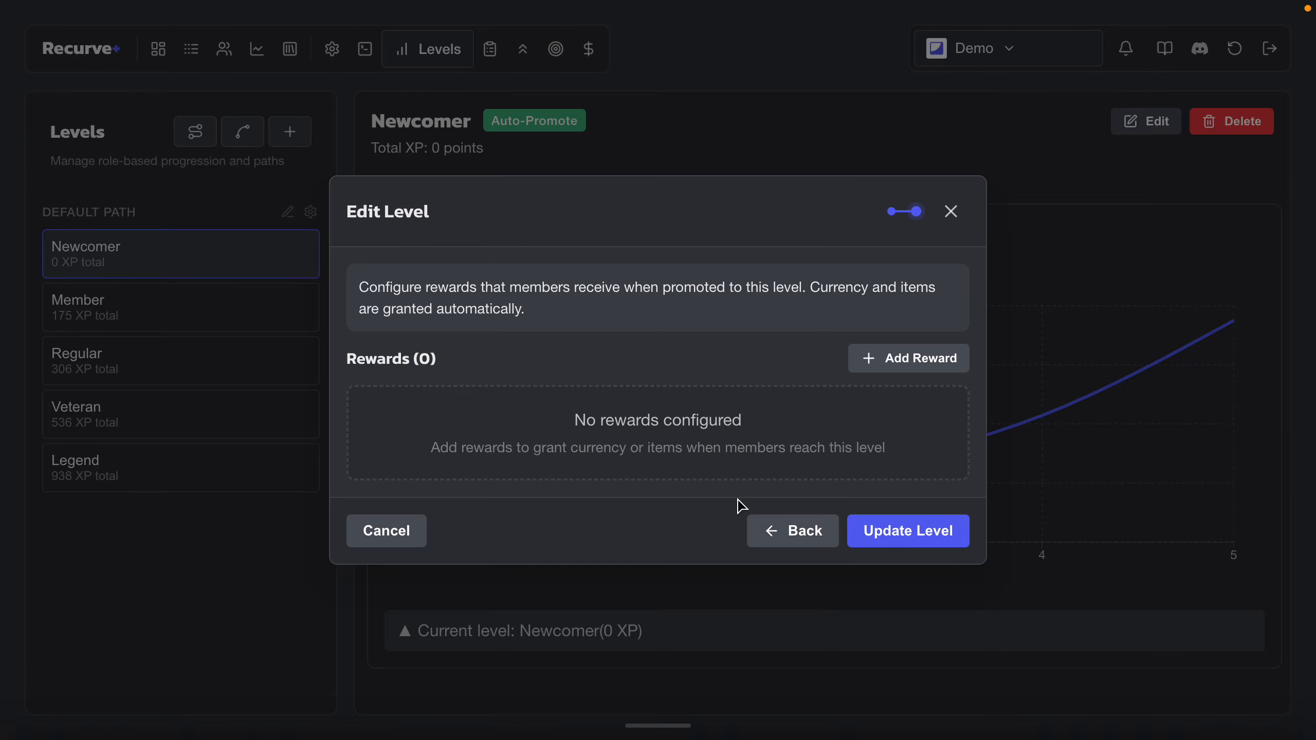
pyautogui.click(934, 532)
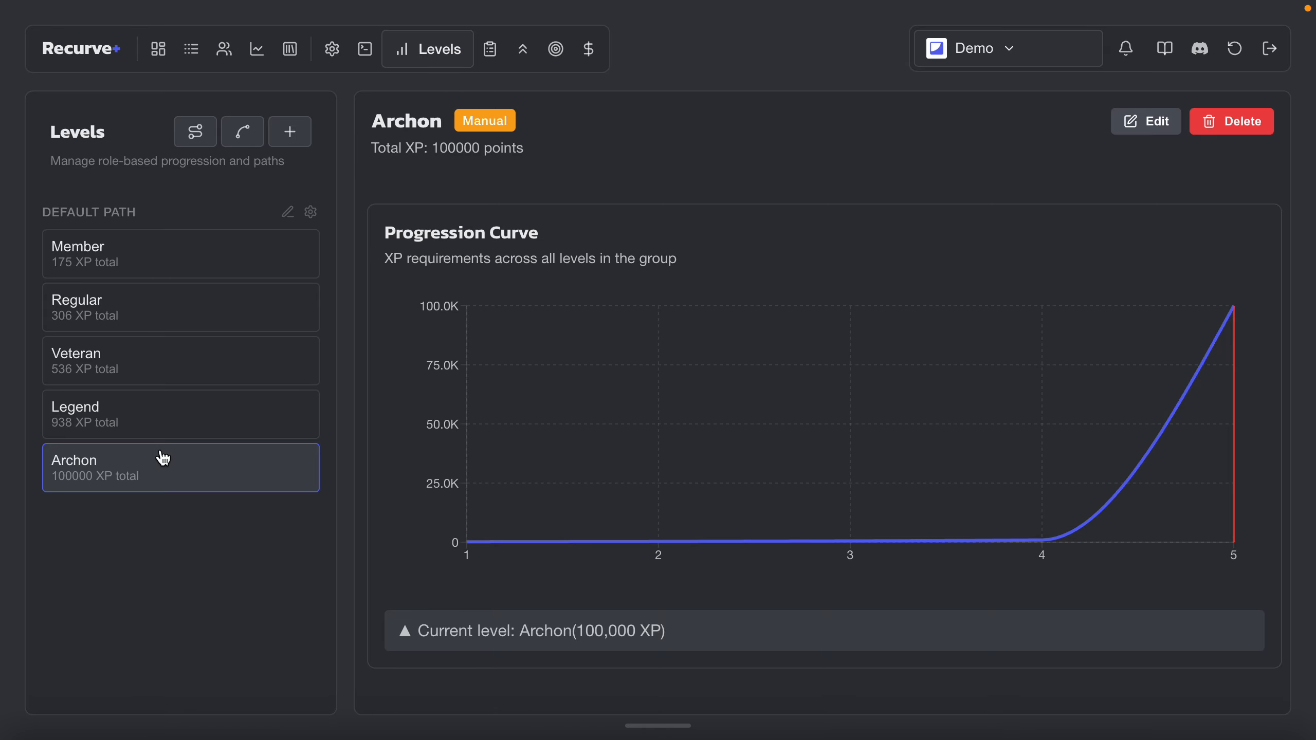
# - Look over the role and prestige options for creating a path, and cancel without creating one
pyautogui.click(196, 132)
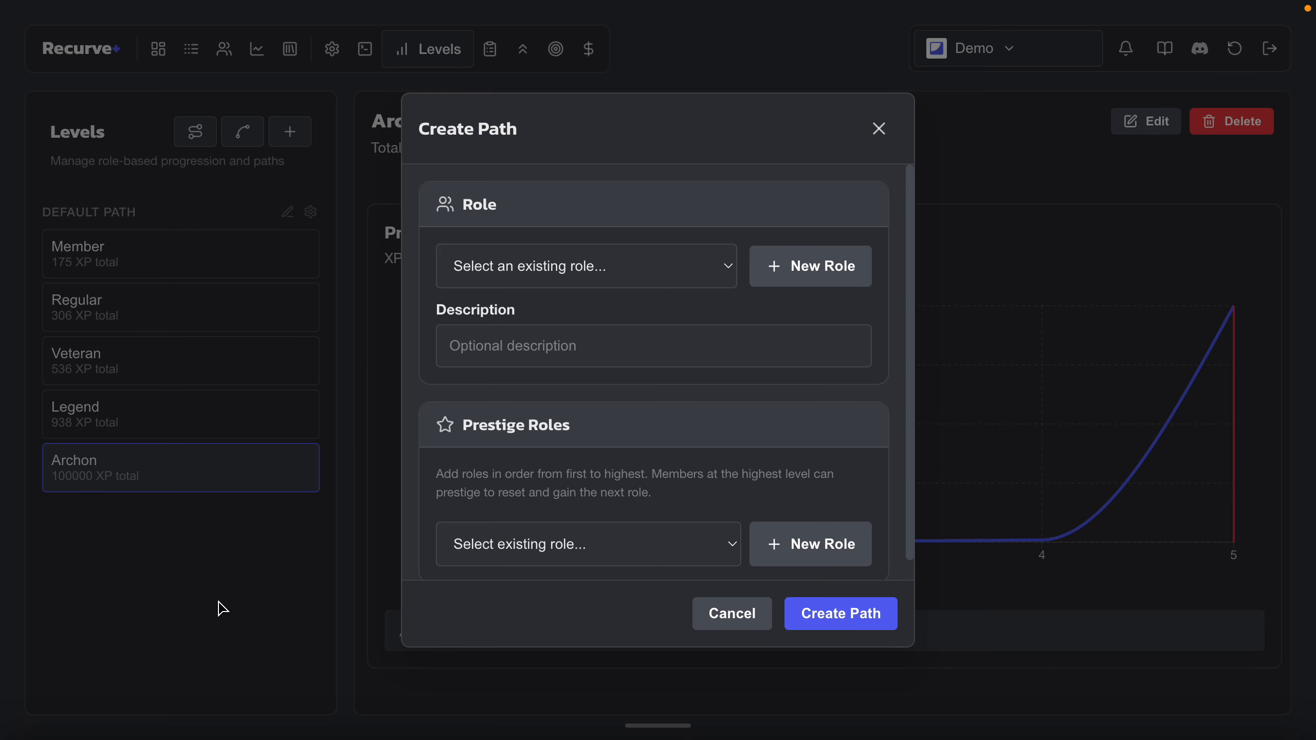
pyautogui.click(717, 609)
pyautogui.moveTo(138, 212); pyautogui.dragTo(43, 216)
pyautogui.click(125, 200)
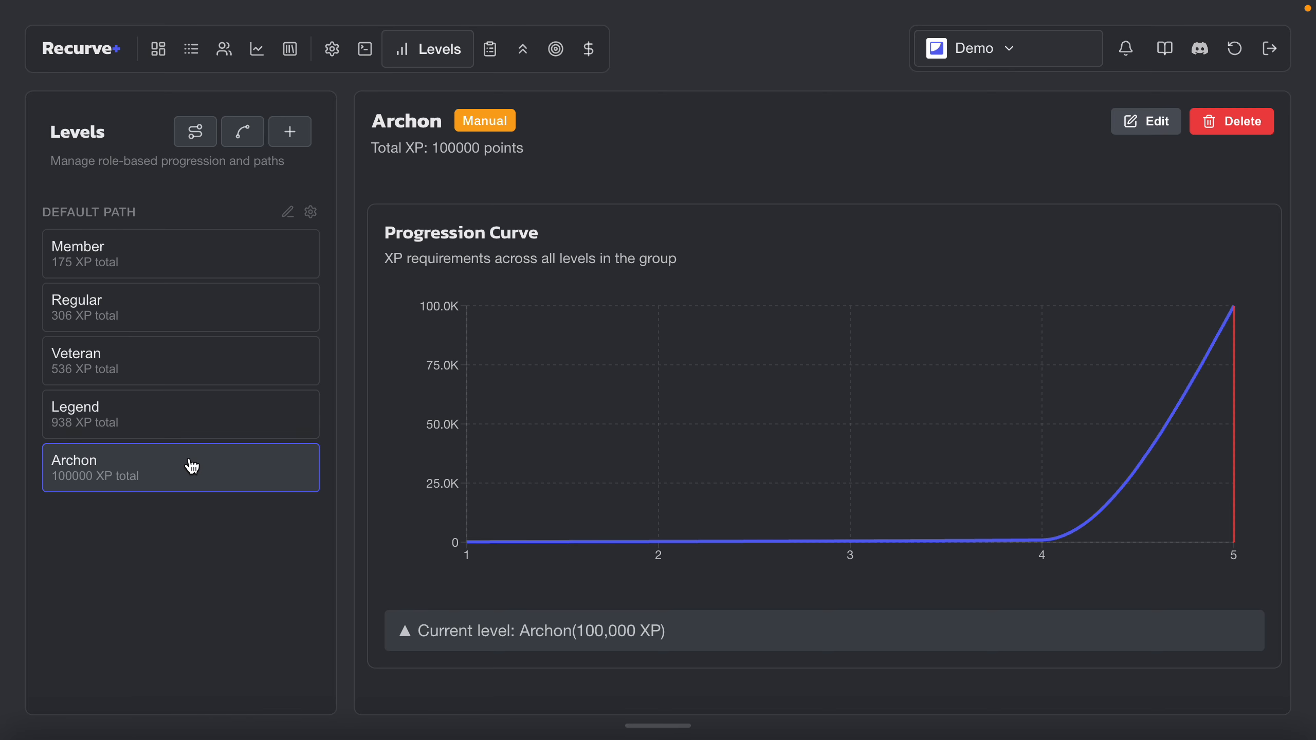
# - Create a progression path with a new Specialists role, keeping the color #000000 and adding no prestige roles, and reload the page
pyautogui.click(199, 144)
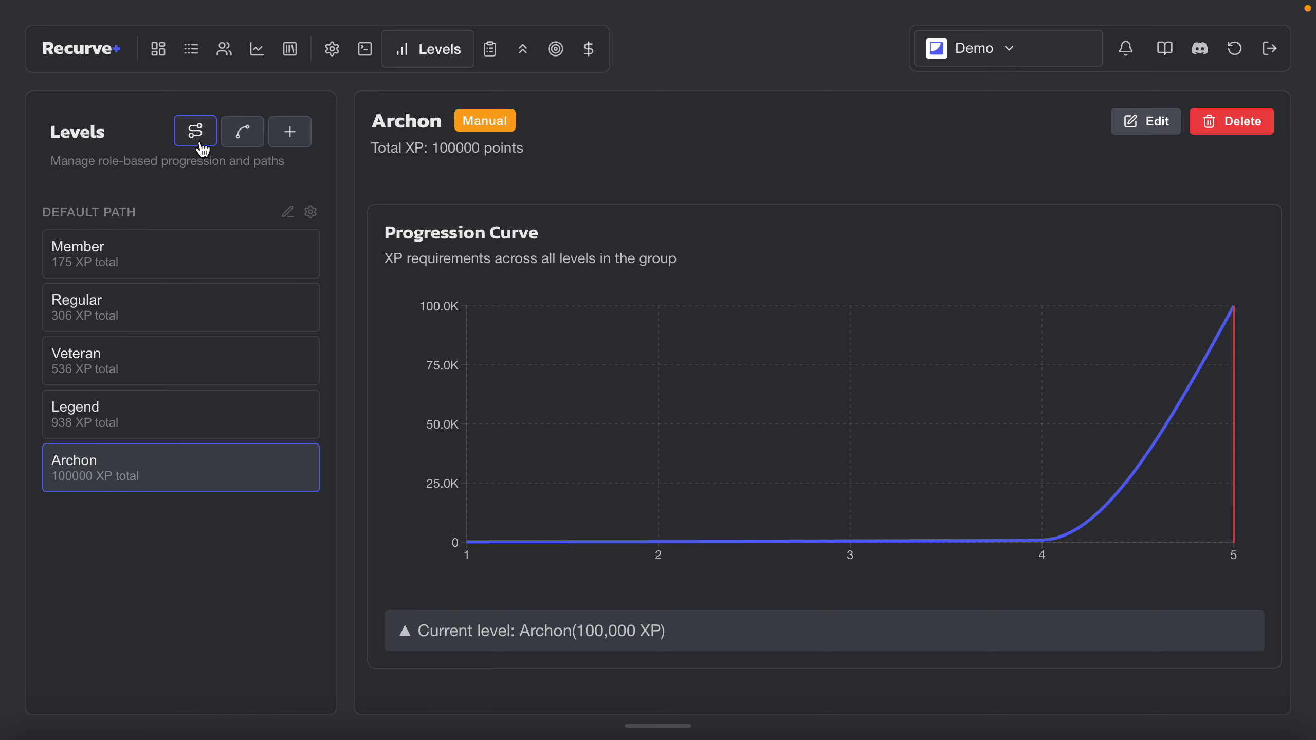
pyautogui.scroll(-1, 600, 283)
pyautogui.scroll(1, 600, 366)
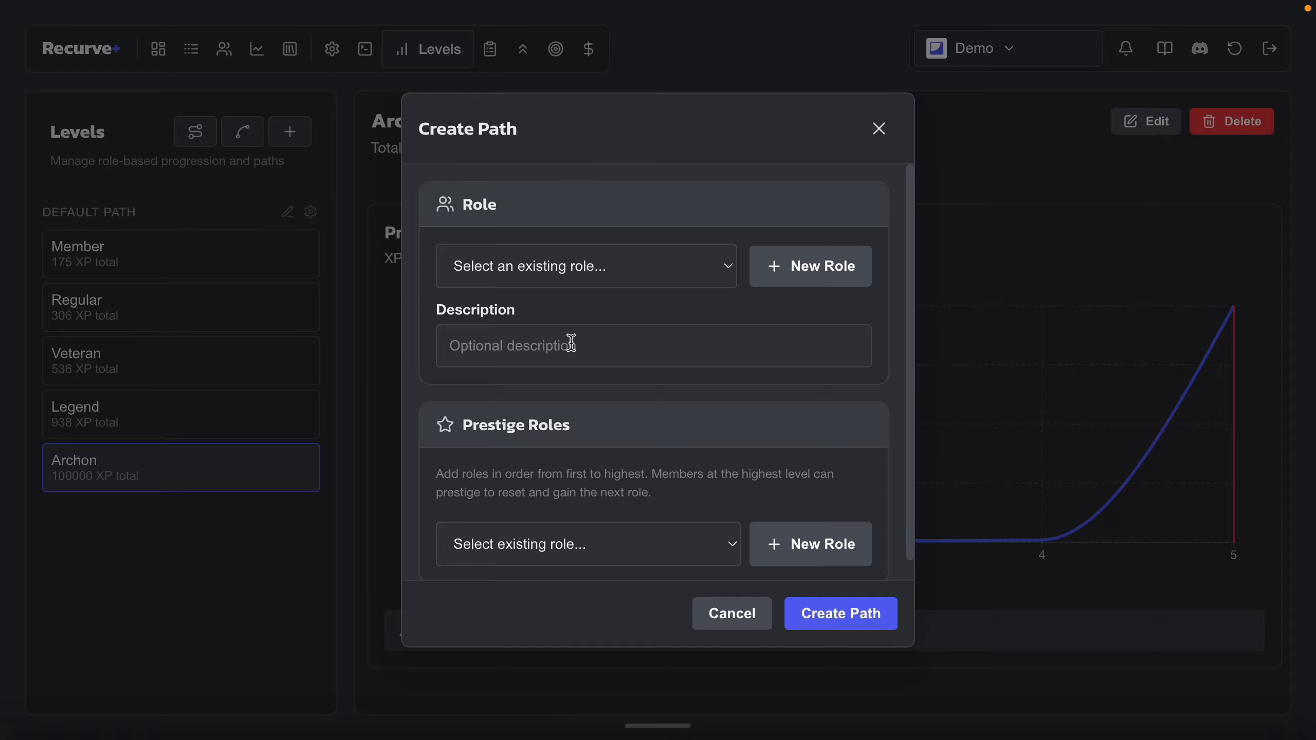
pyautogui.click(769, 275)
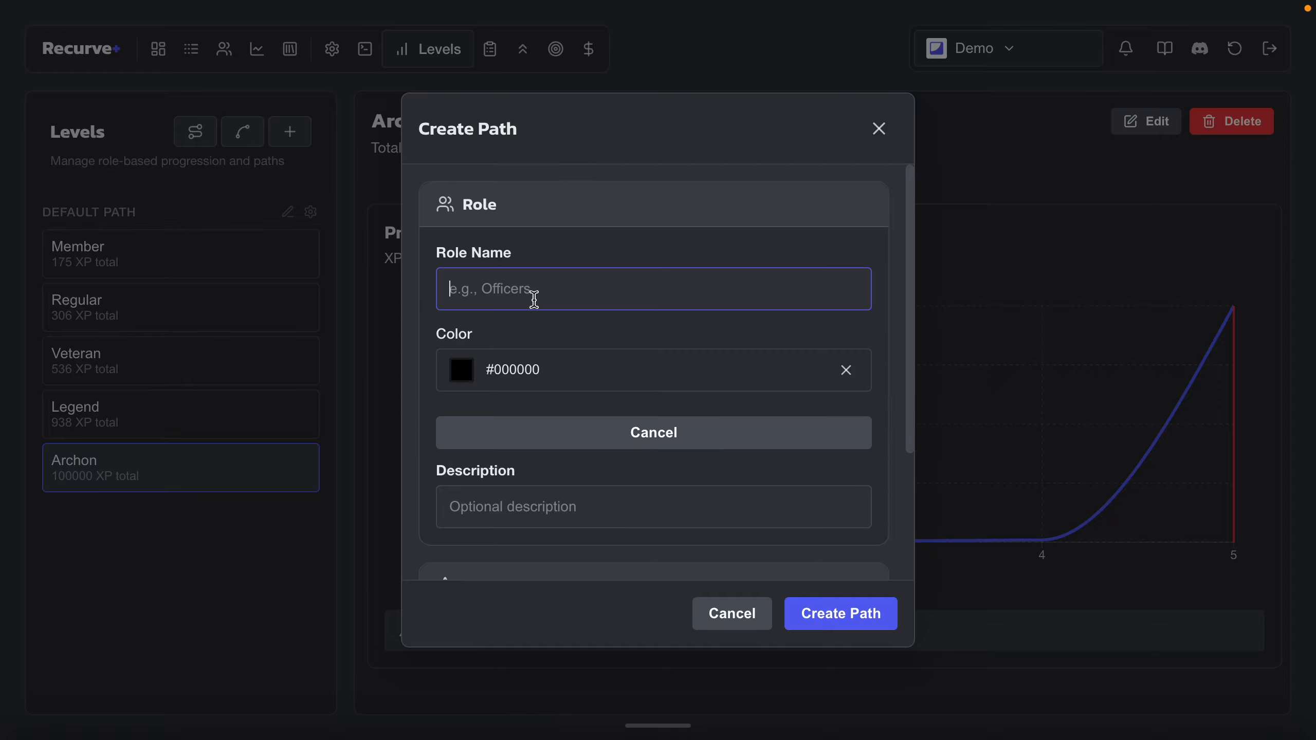
pyautogui.write('Specialists')
pyautogui.scroll(-4, 596, 374)
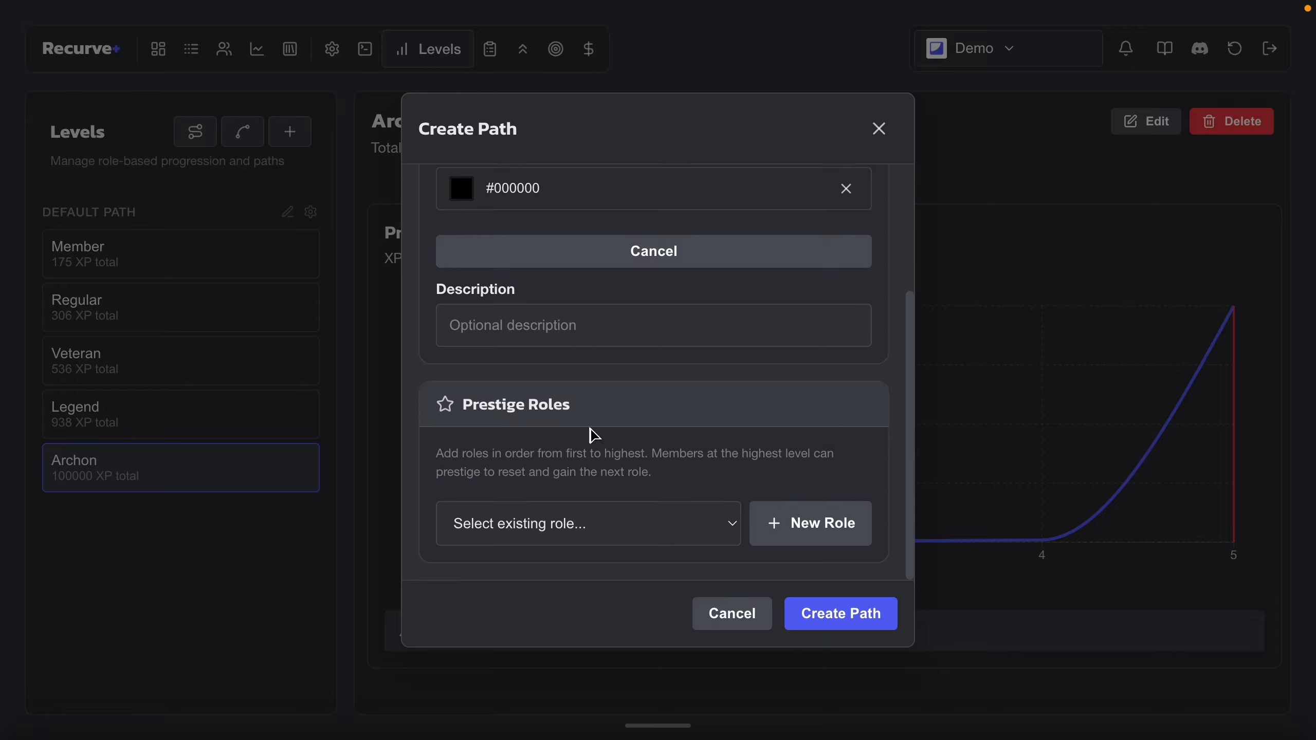
pyautogui.click(860, 627)
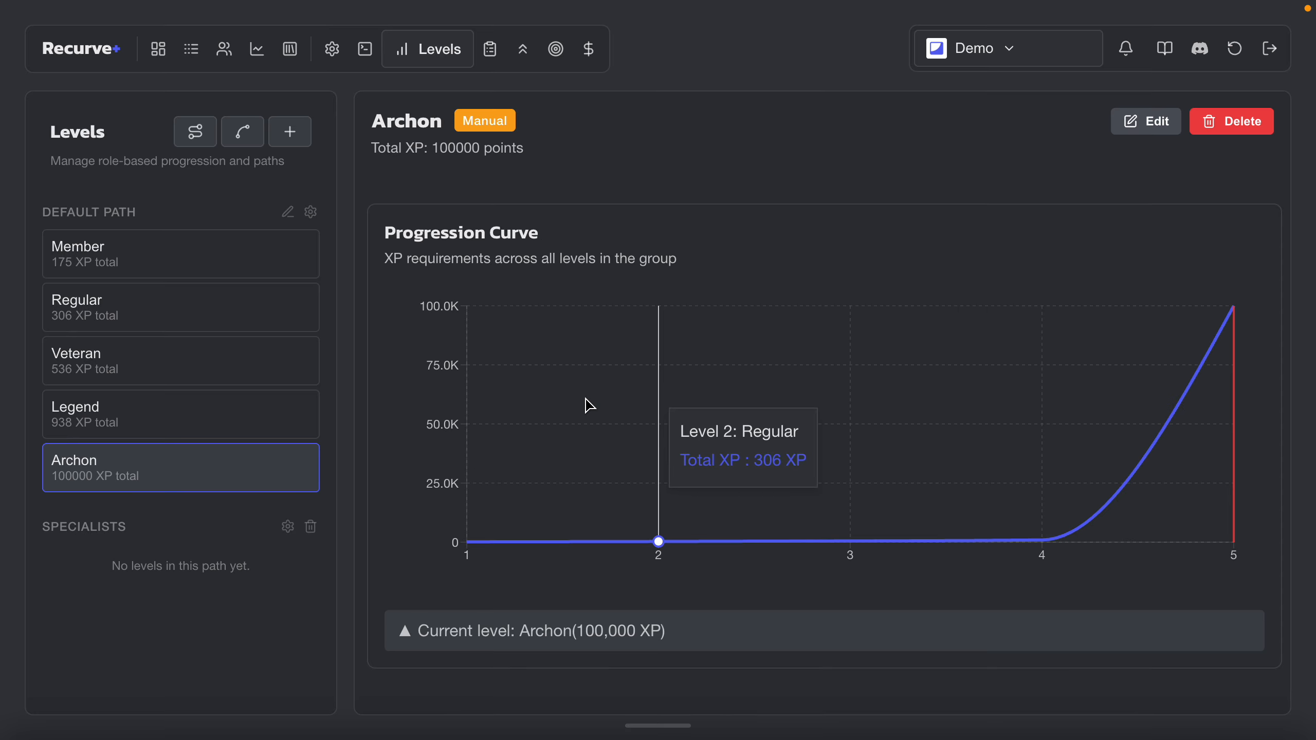
pyautogui.press('super+r')
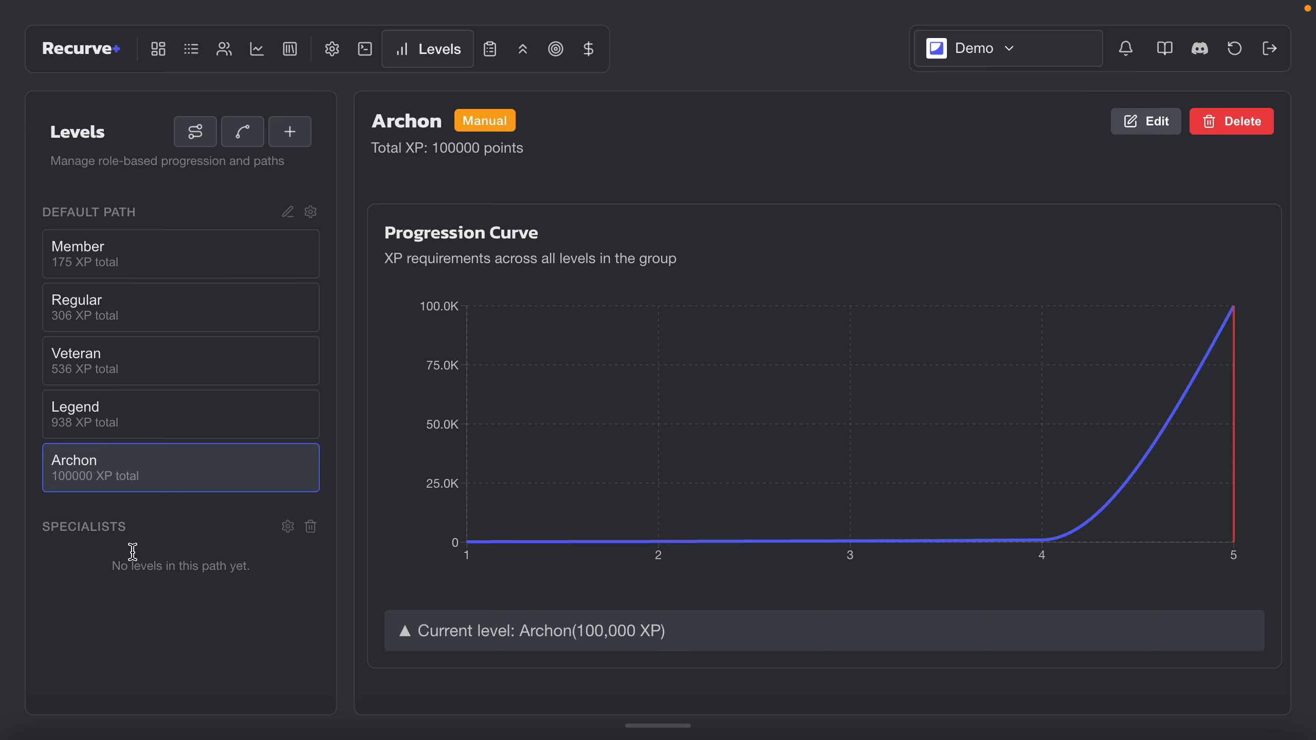
# - Start a new level with a new Discord role named Tier 1 and assign it to the Specialists path
pyautogui.doubleClick(78, 527)
pyautogui.click(171, 537)
pyautogui.click(298, 138)
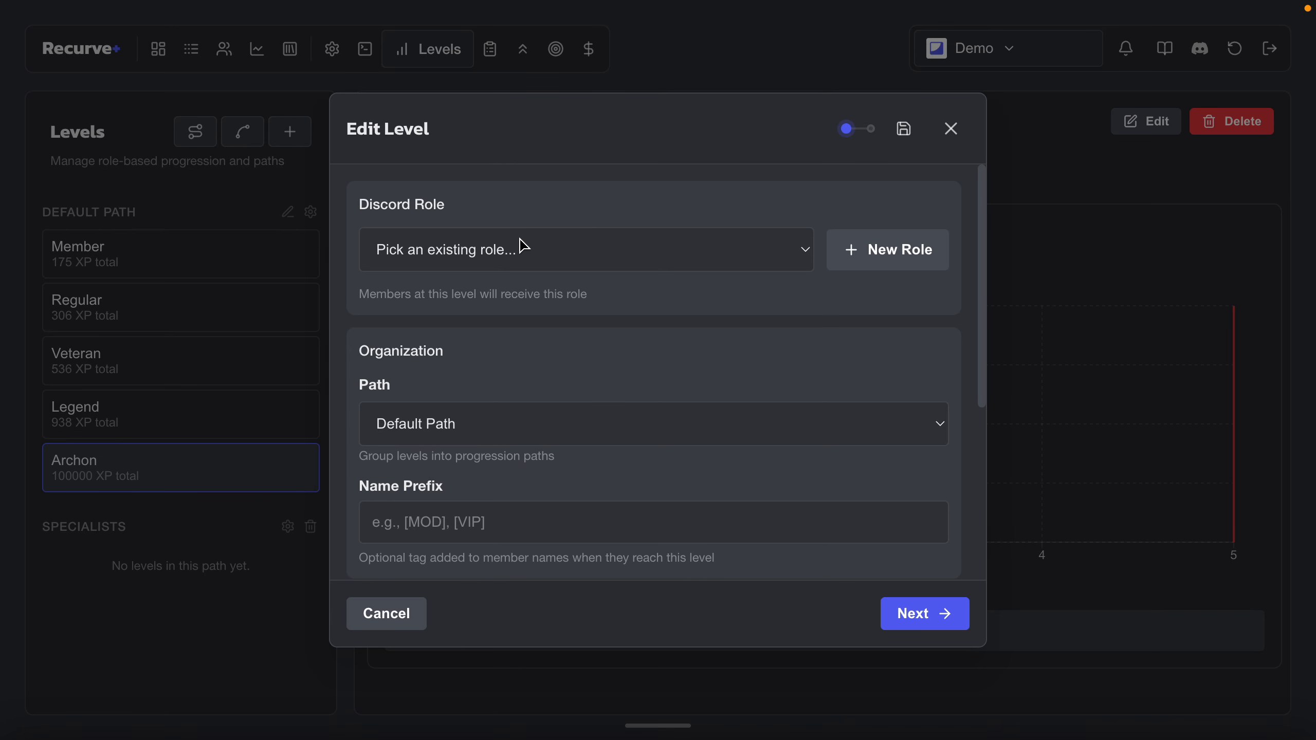
pyautogui.click(886, 245)
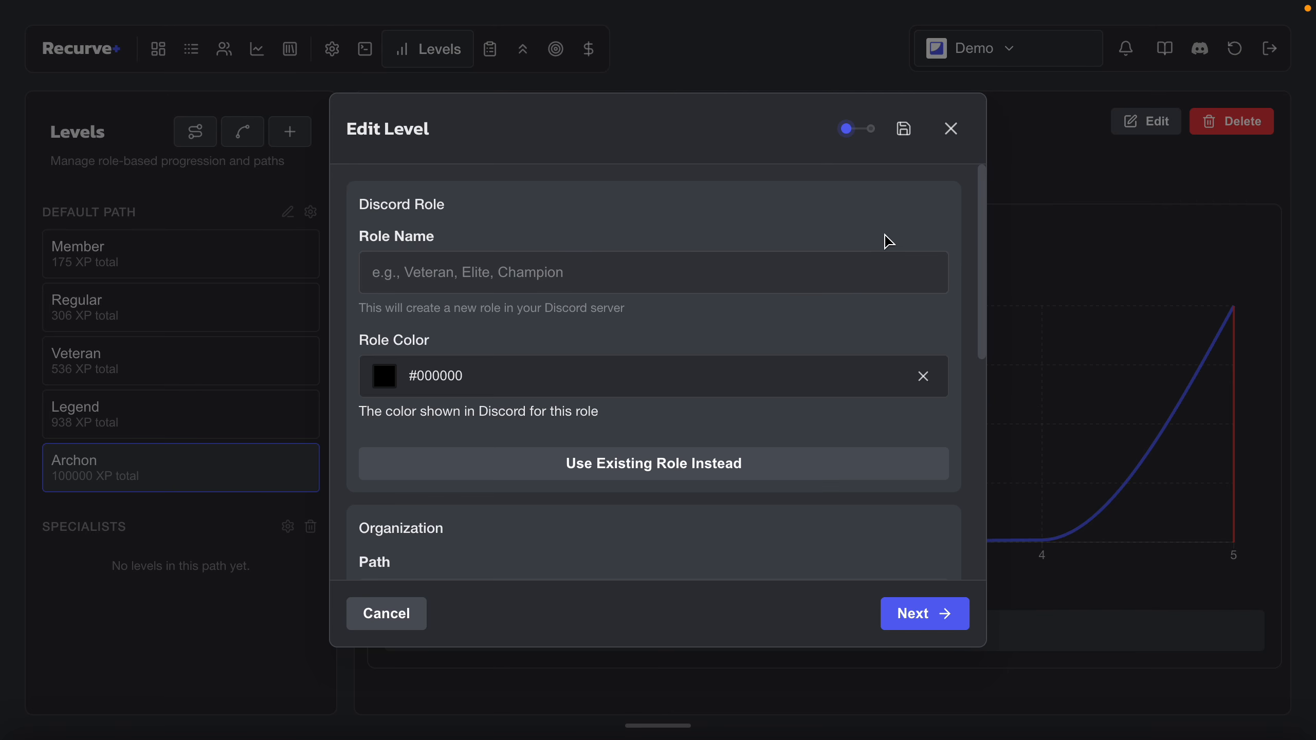
pyautogui.click(599, 281)
pyautogui.write('Tier 1')
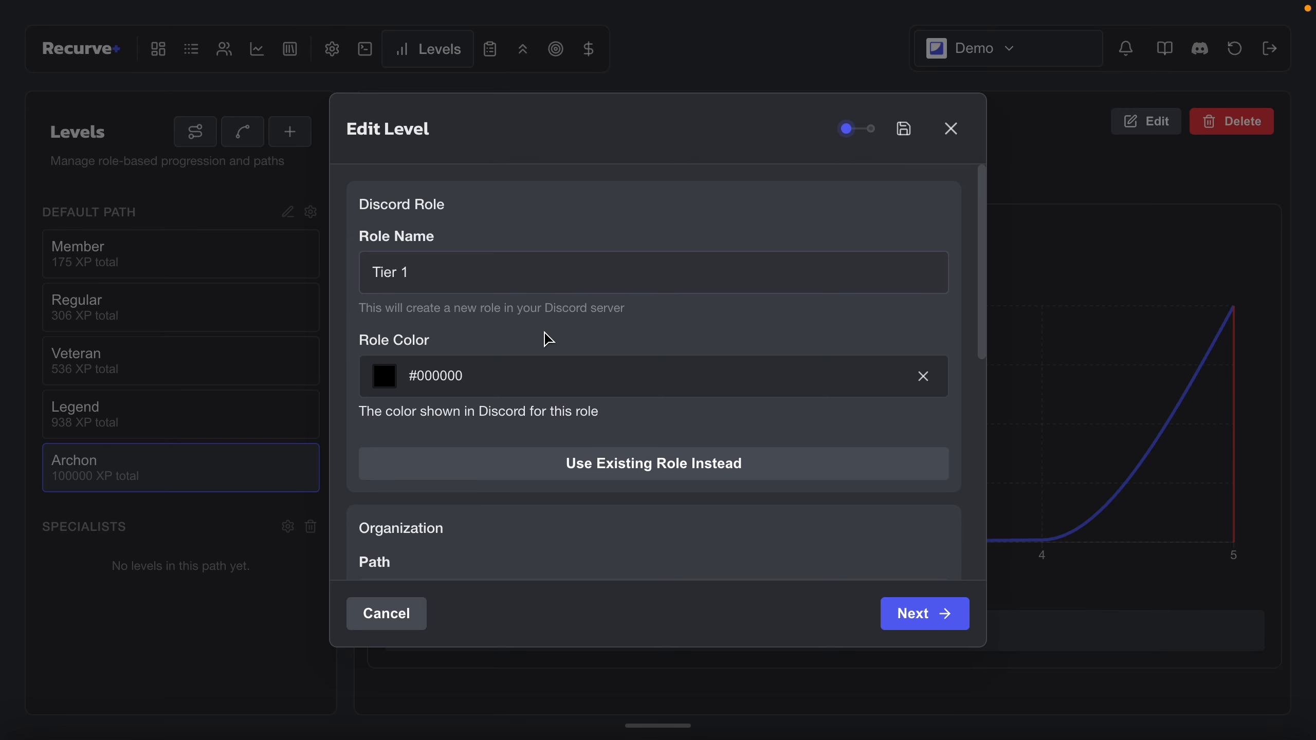
pyautogui.scroll(-5, 543, 337)
pyautogui.click(529, 362)
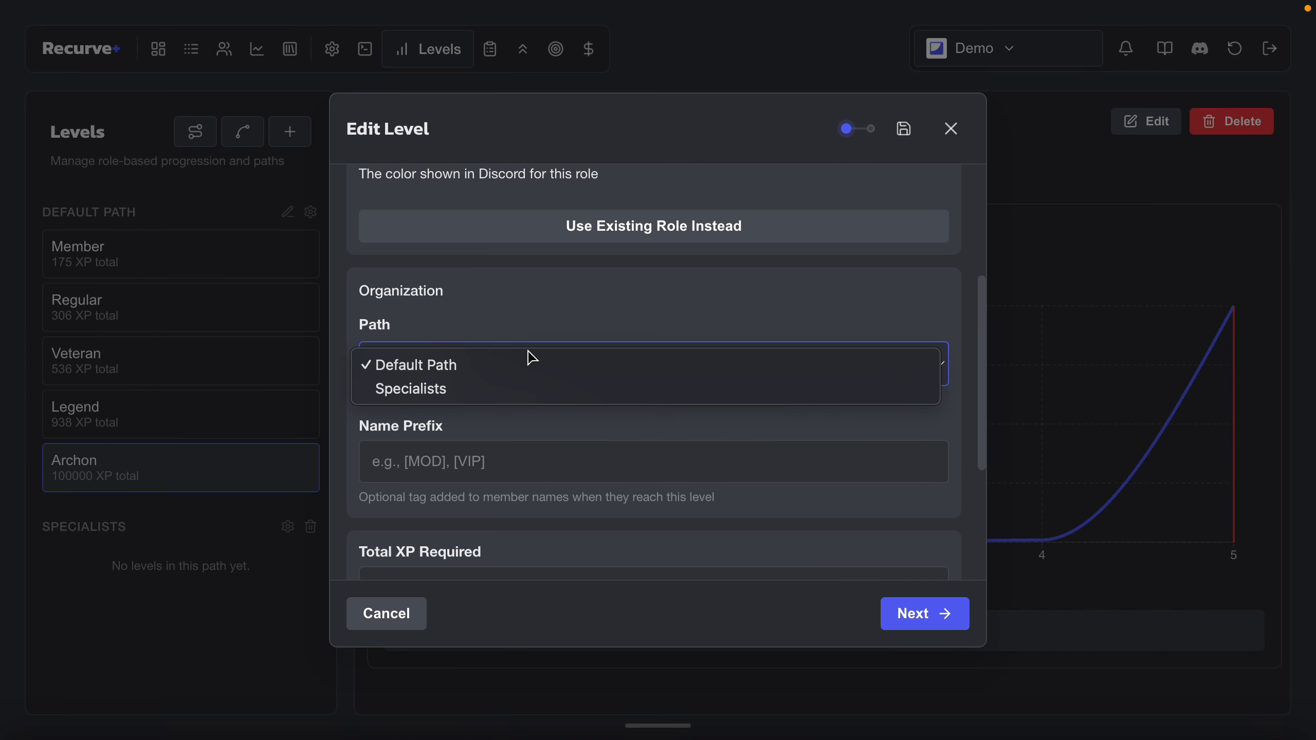
pyautogui.click(476, 393)
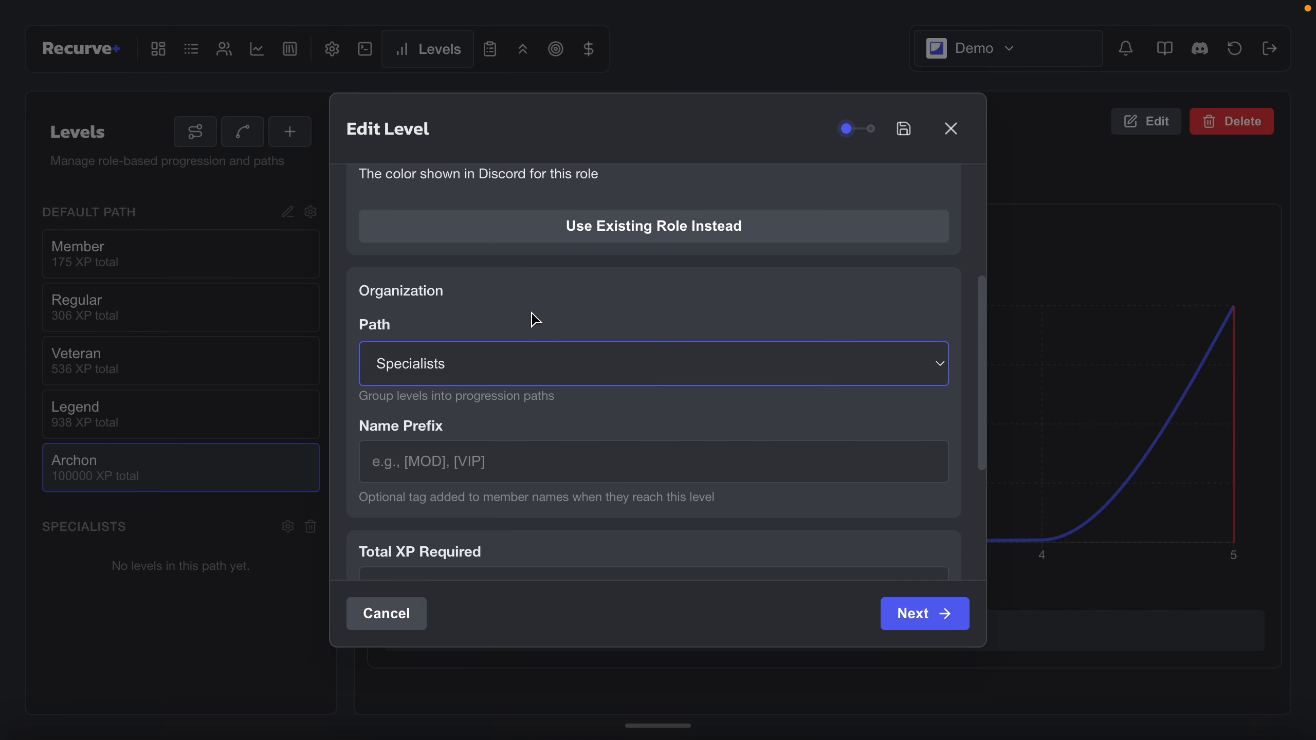
# - Keep 1000 total XP with auto-promote and sticky level disabled, add no rewards, and save the Tier 1 level
pyautogui.scroll(-2, 534, 319)
pyautogui.scroll(-3, 535, 318)
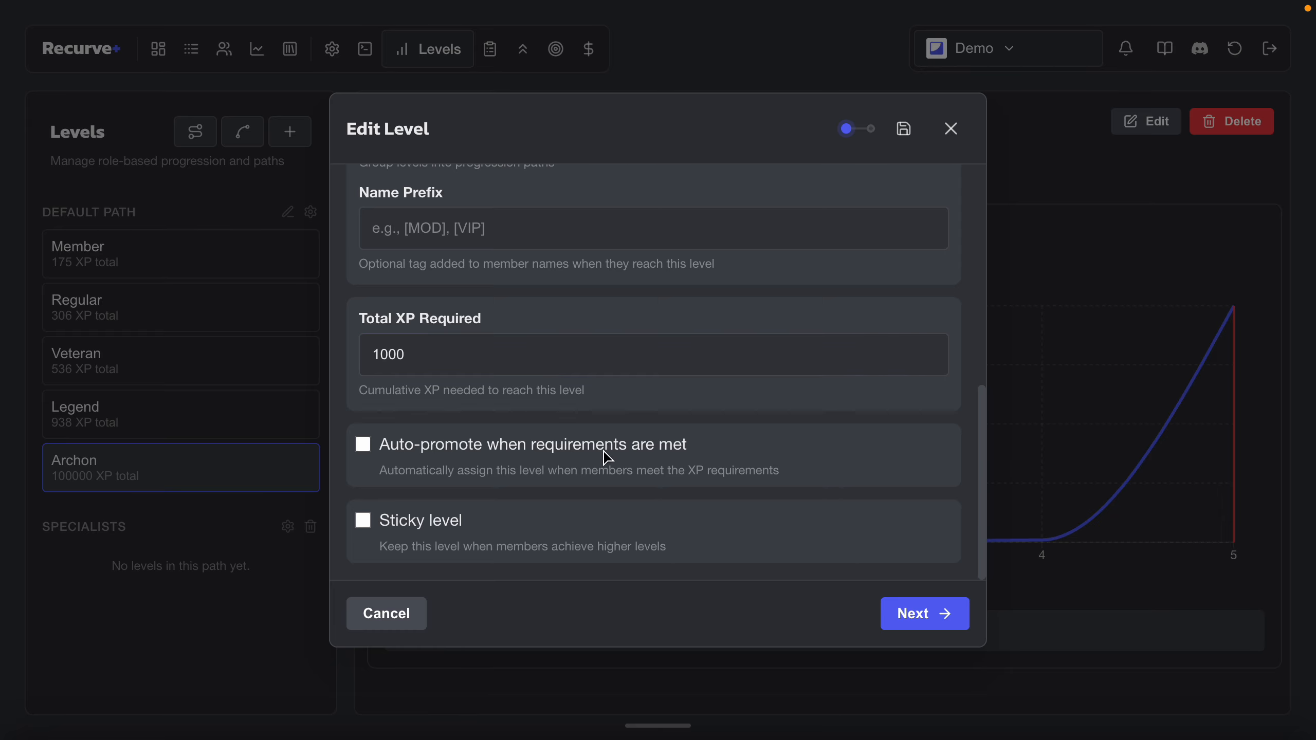
pyautogui.click(896, 613)
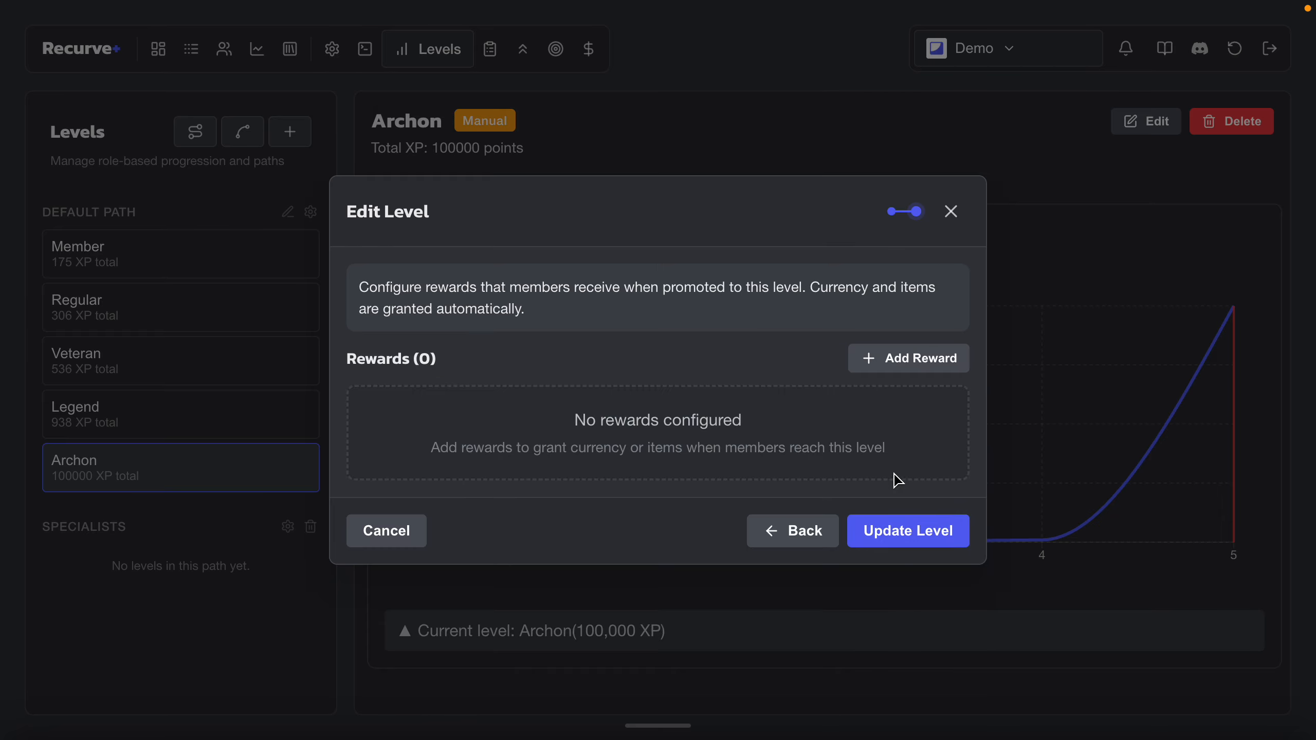
pyautogui.click(902, 531)
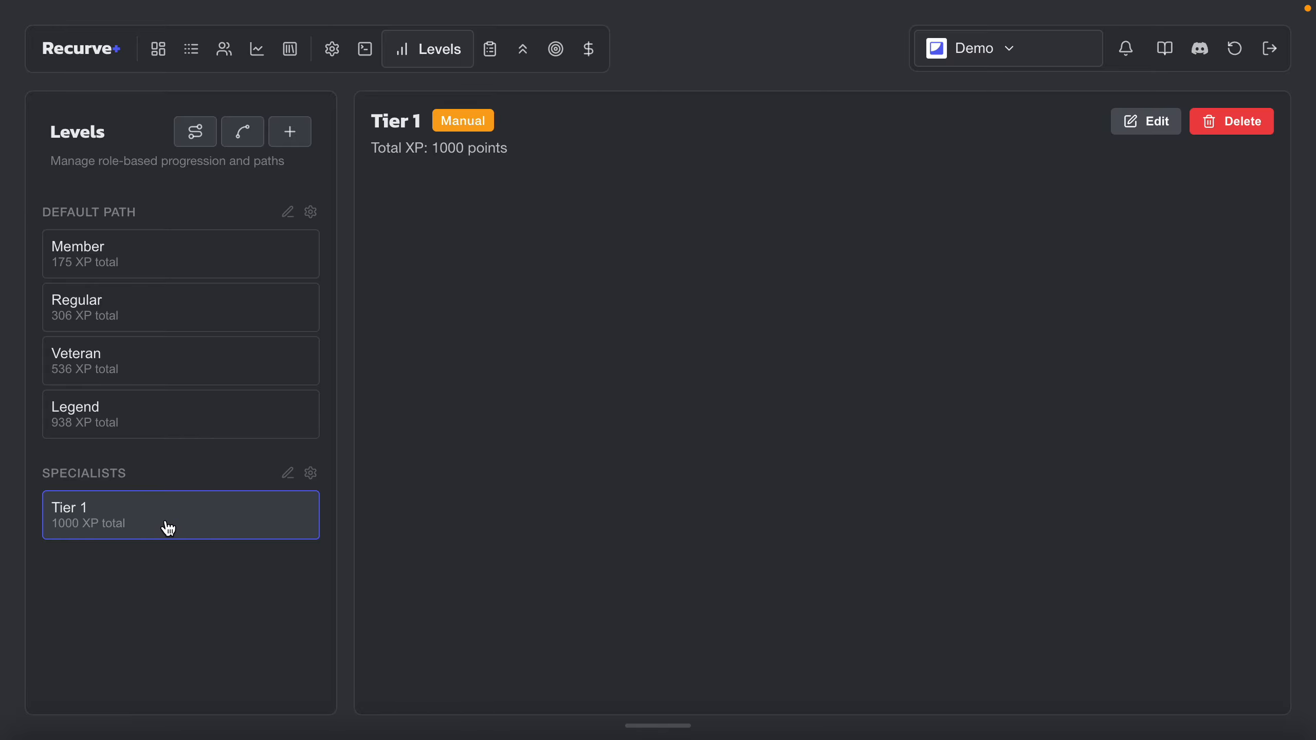
# - Switch to Discord and check the mention suggestions for the Specialists and Tier 1 roles, clearing the message box after each lookup
pyautogui.hotkey('ctrl', 'Left')
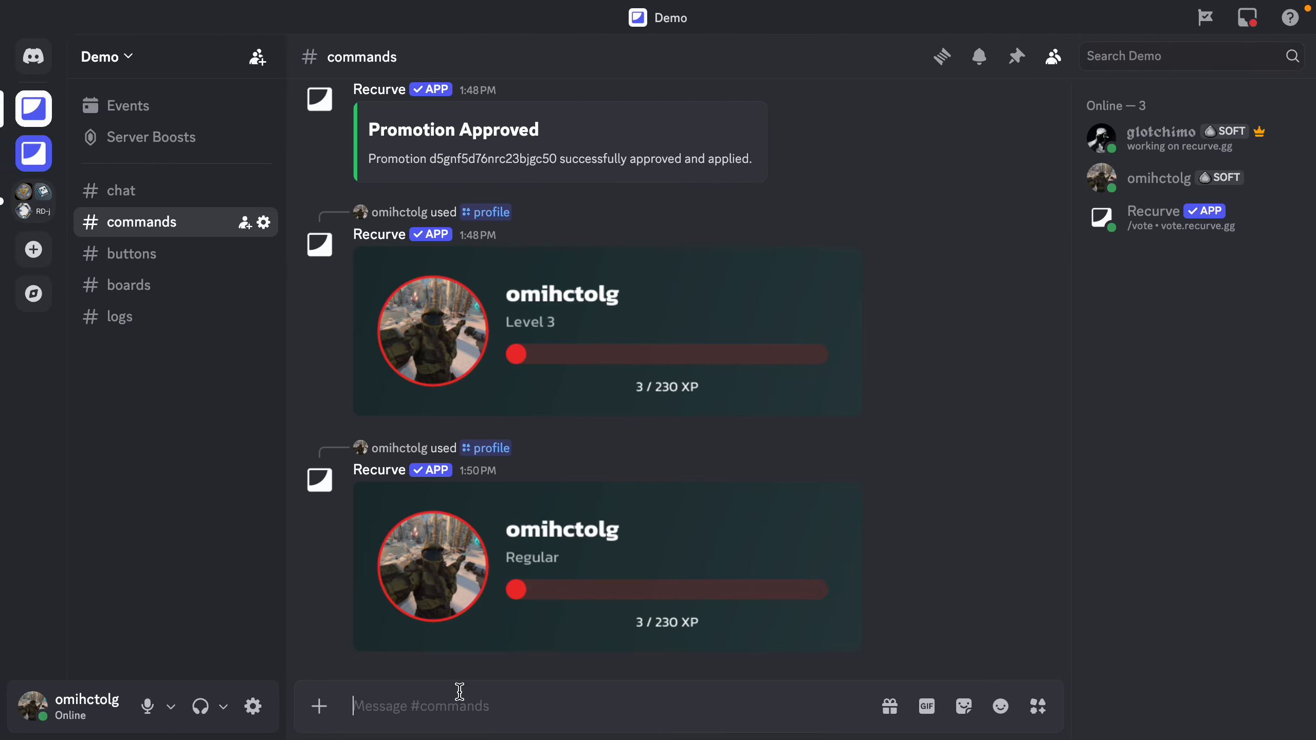
pyautogui.click(451, 707)
pyautogui.write('@spec')
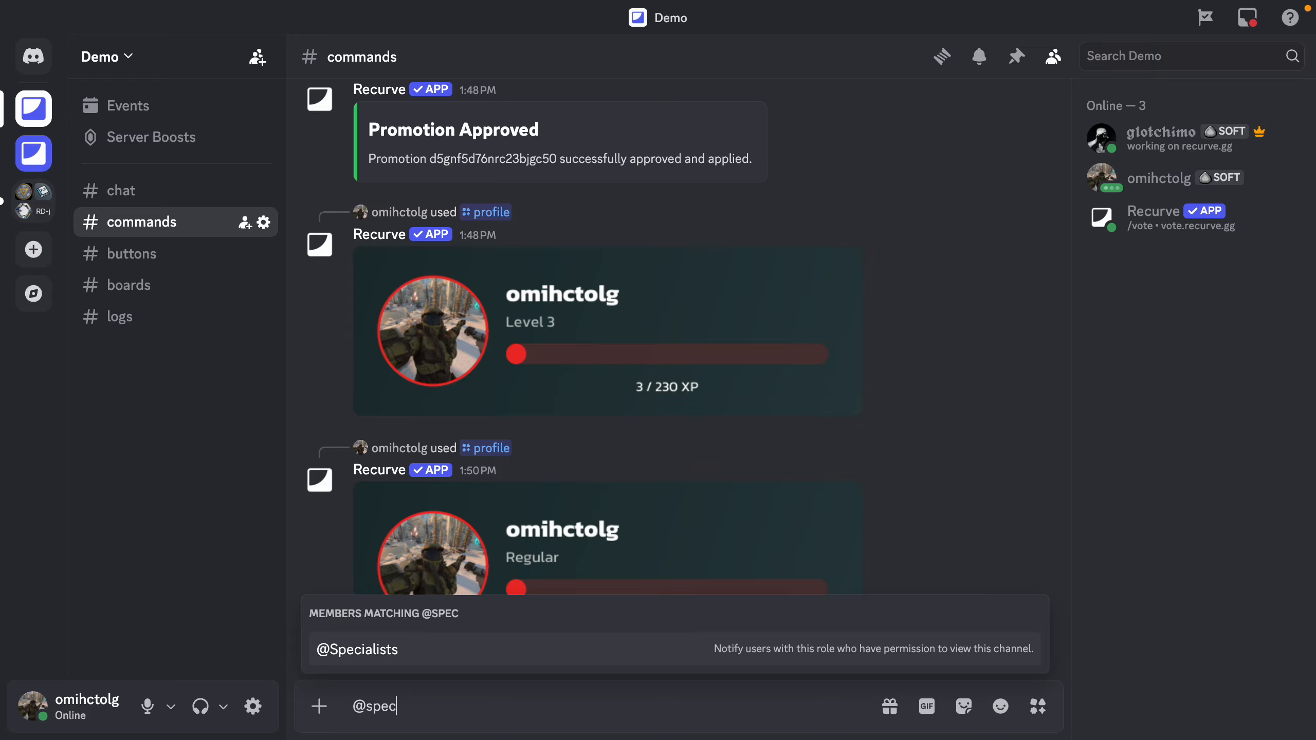
pyautogui.press('BackSpace')
pyautogui.press('BackSpace')
pyautogui.press('BackSpace')
pyautogui.press('BackSpace')
pyautogui.press('BackSpace')
pyautogui.write('@tier')
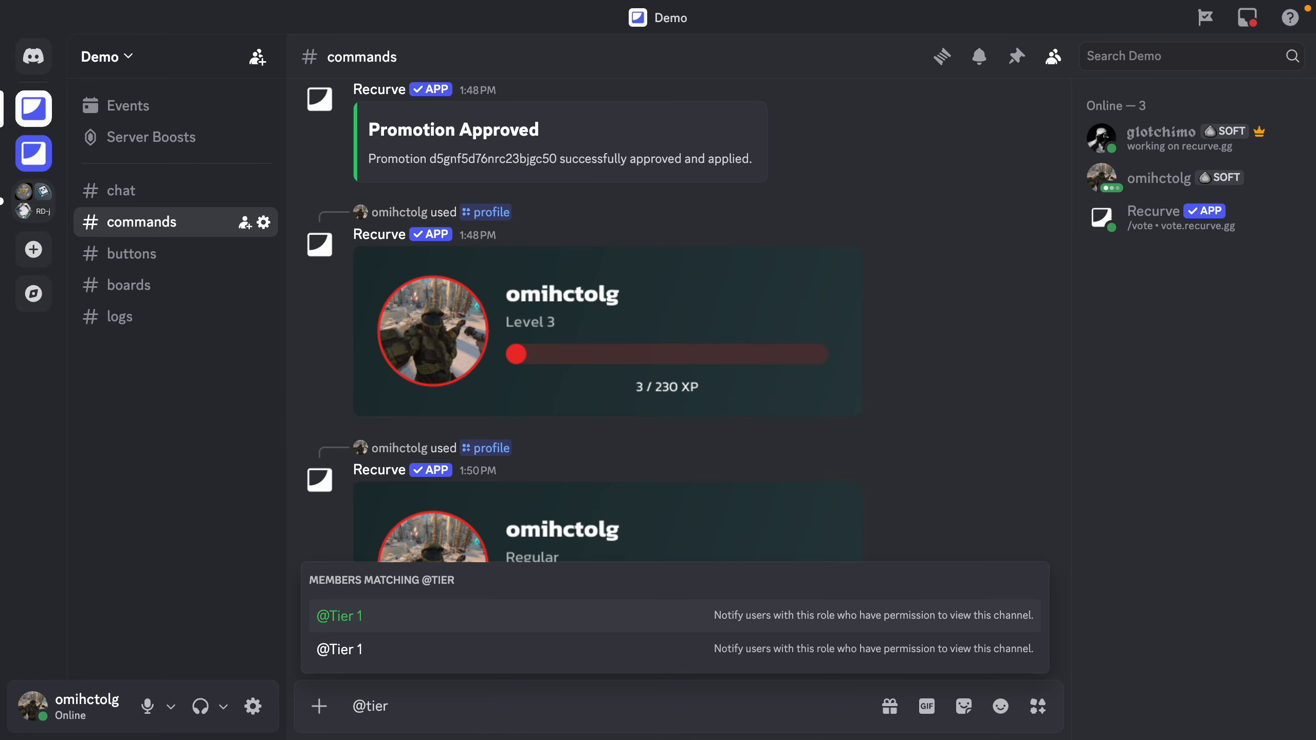
pyautogui.press('BackSpace')
pyautogui.press('BackSpace')
pyautogui.press('BackSpace')
pyautogui.press('BackSpace')
pyautogui.press('BackSpace')
# - In the server owner's Discord window, give the demo member the Specialists role and remove their Regular and Admin roles
pyautogui.rightClick(1145, 185)
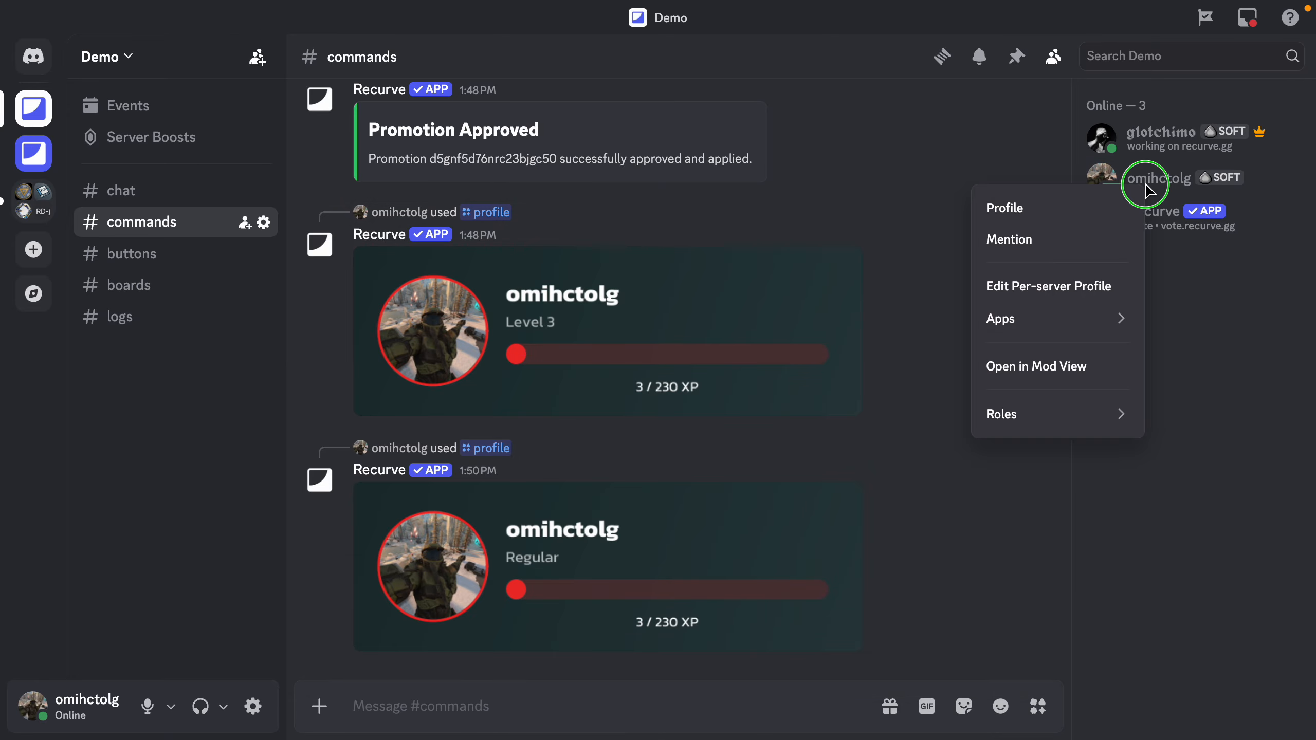
pyautogui.click(1181, 315)
pyautogui.hotkey('ctrl', 'Up')
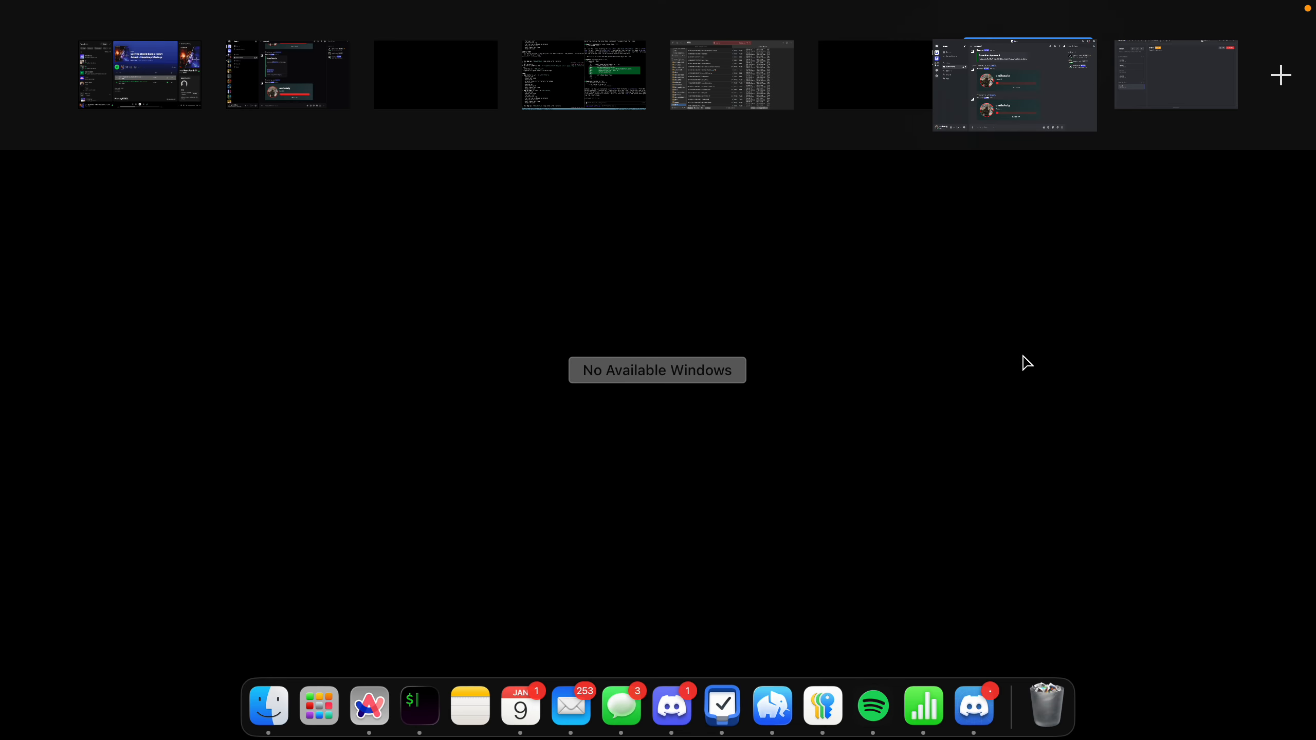
pyautogui.click(288, 75)
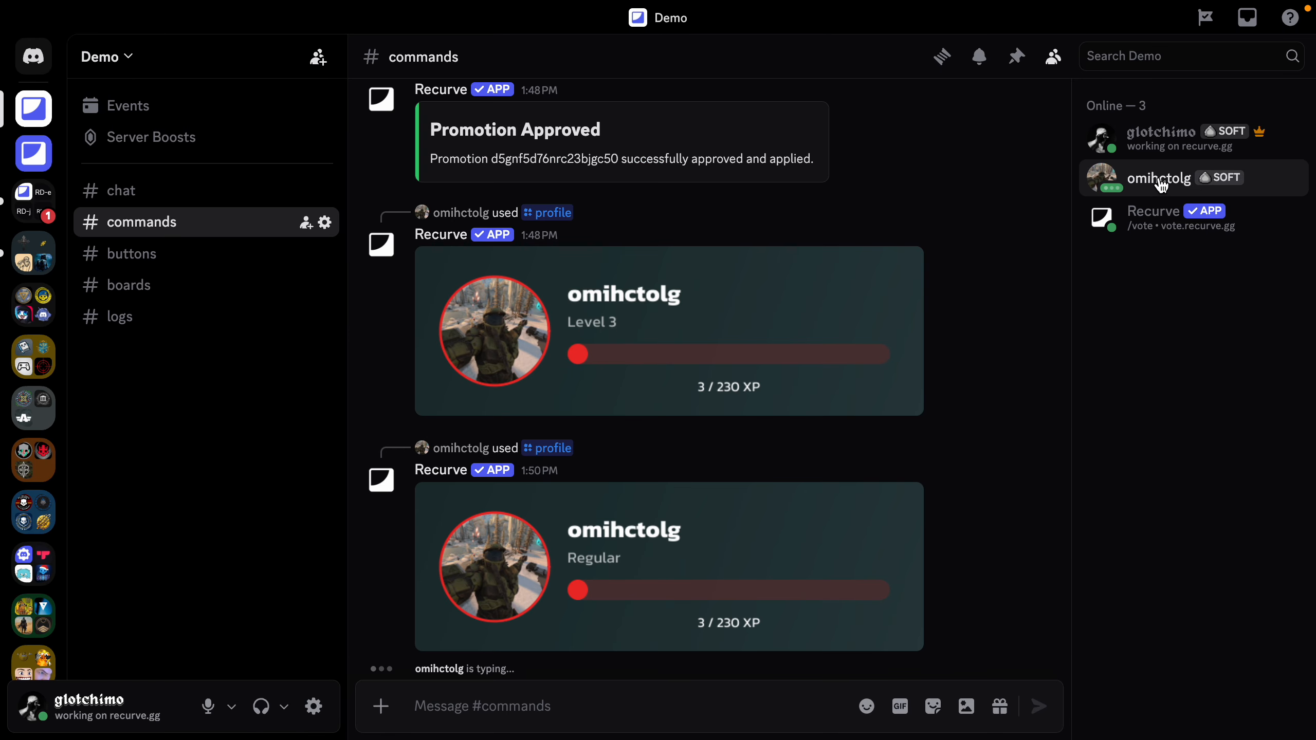
pyautogui.rightClick(1162, 185)
pyautogui.moveTo(1028, 655)
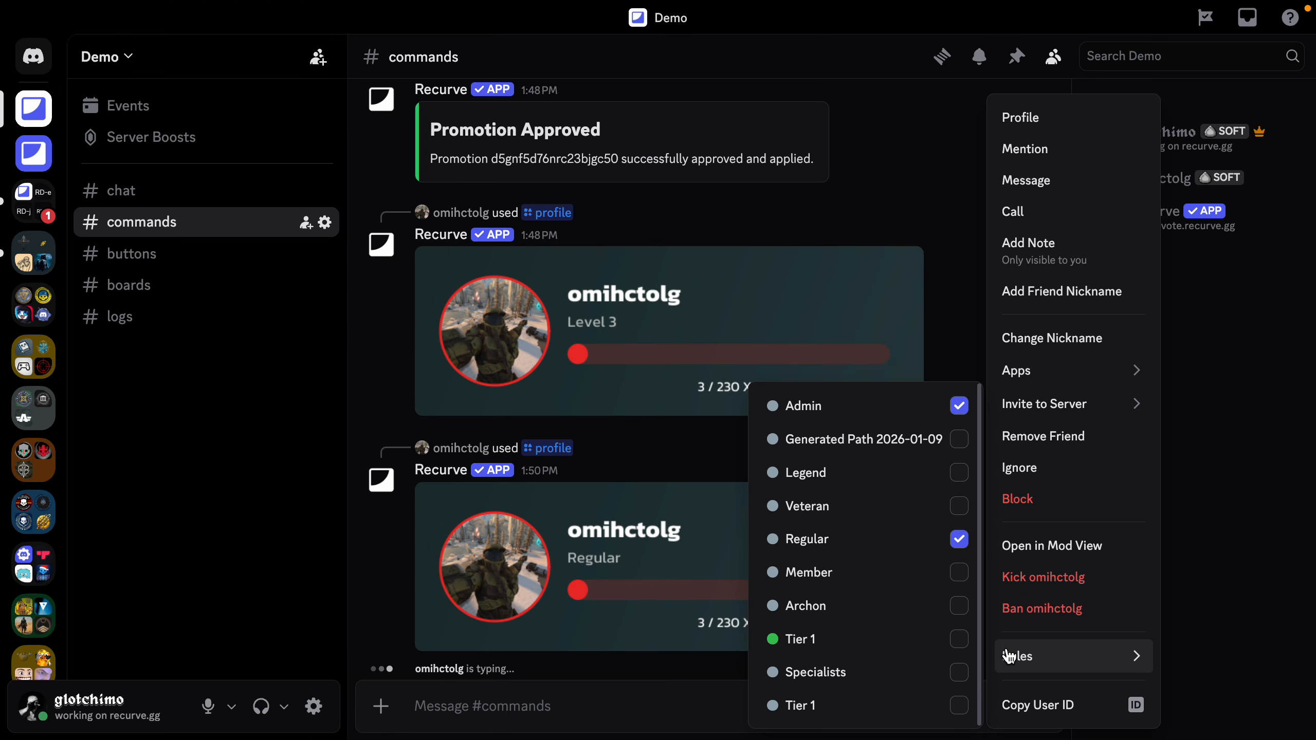
pyautogui.click(959, 672)
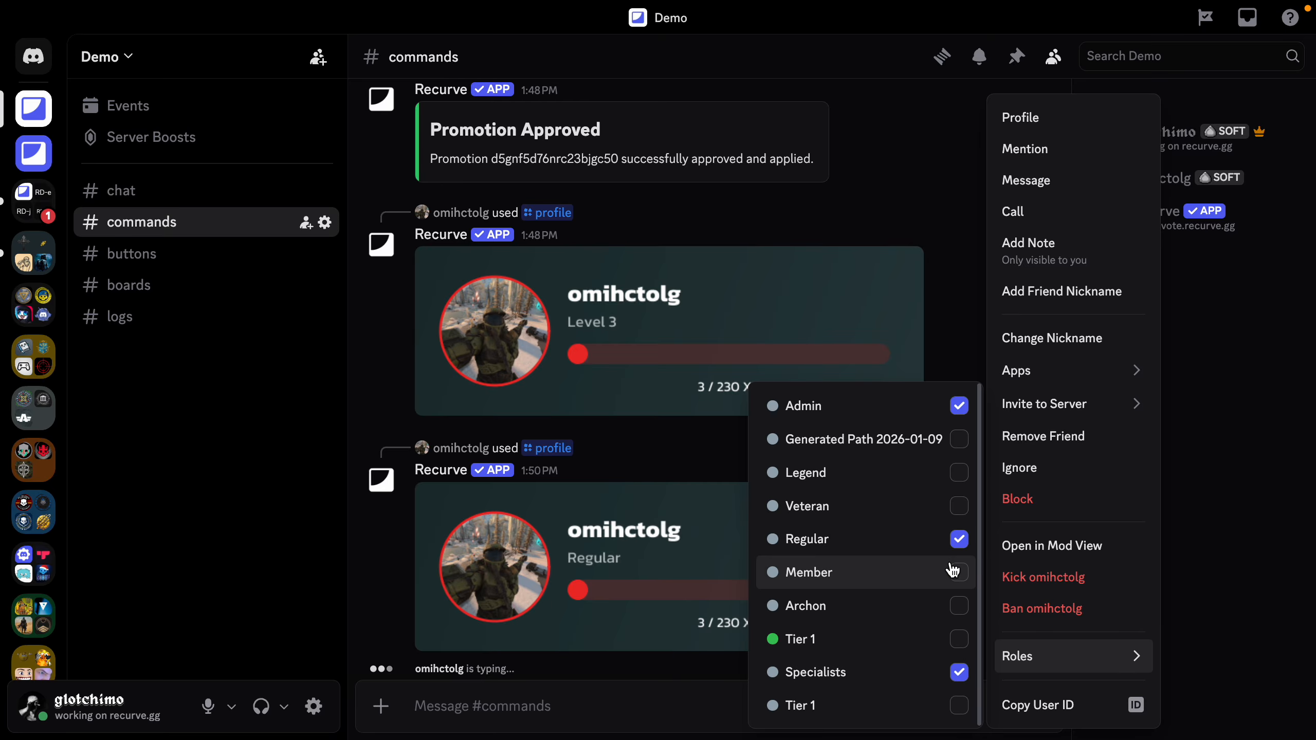
pyautogui.click(959, 539)
pyautogui.click(959, 406)
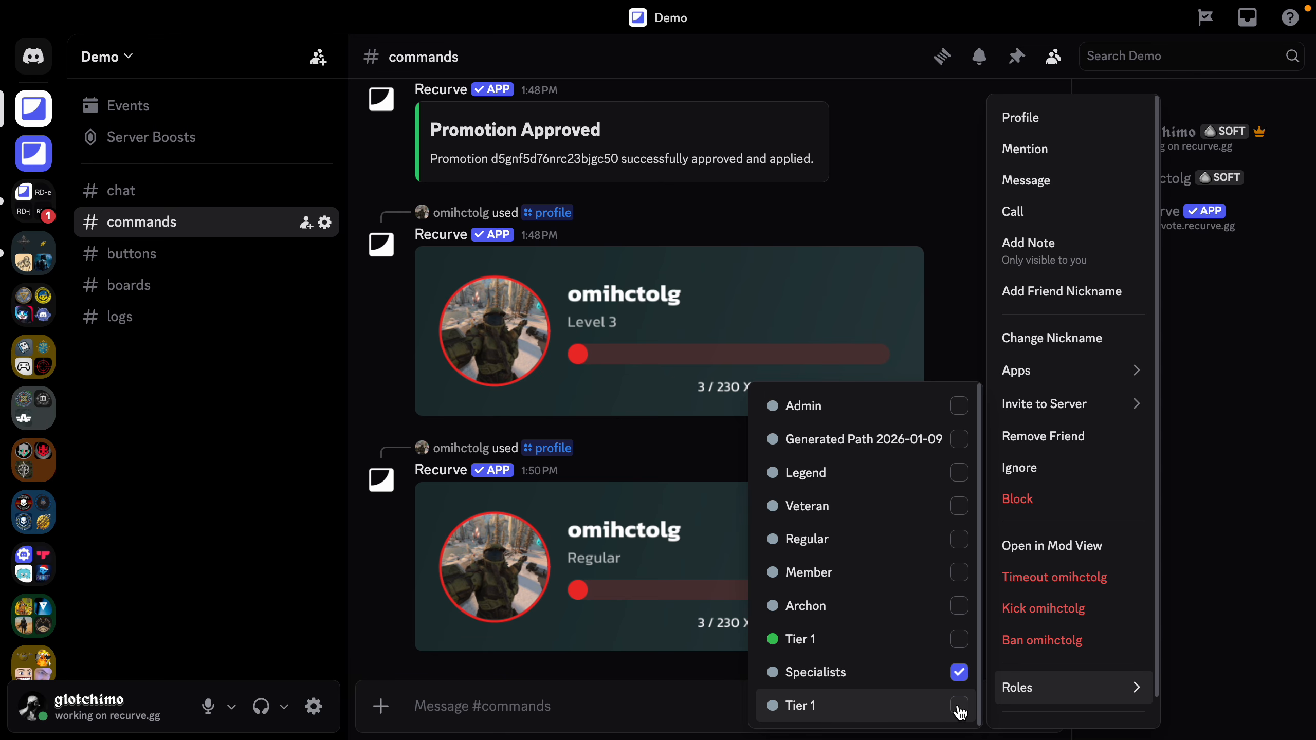
# - Return to the demo member's Discord window and run /profile in the commands channel
pyautogui.hotkey('ctrl', 'Up')
pyautogui.click(1036, 88)
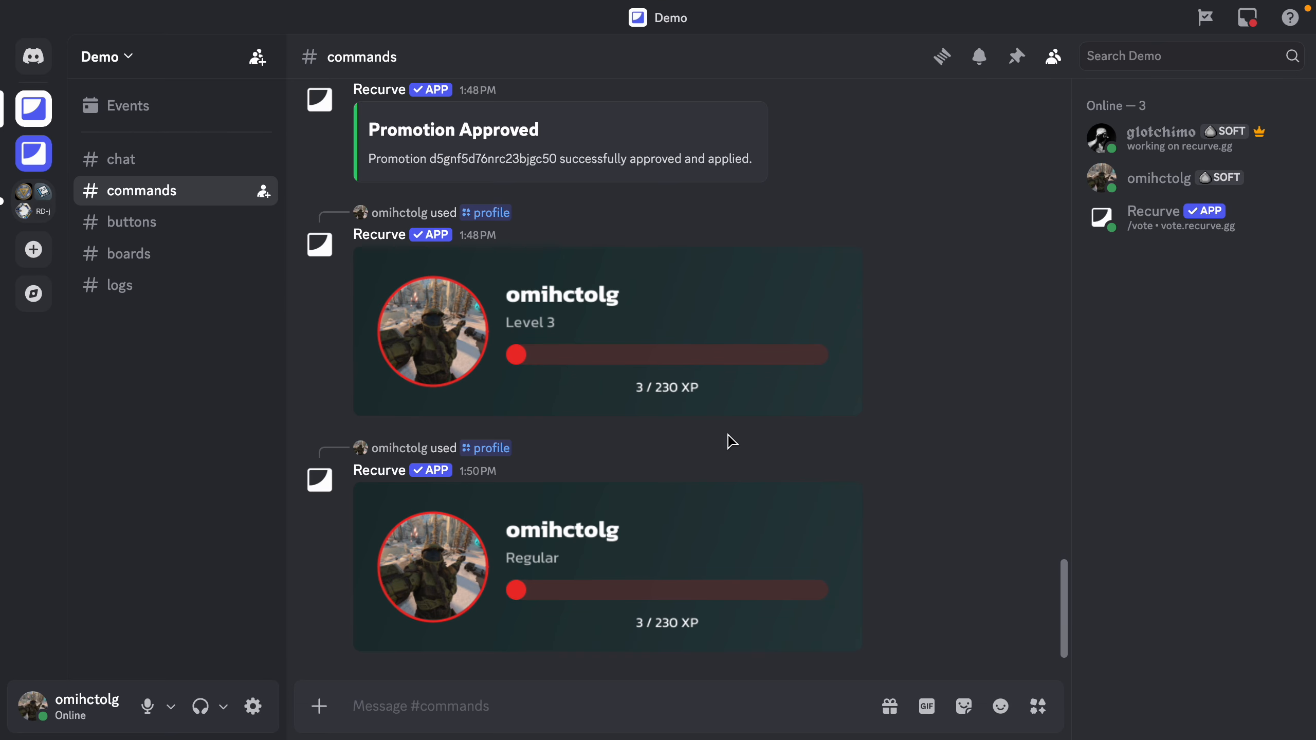
pyautogui.write('/profile')
pyautogui.press('Return')
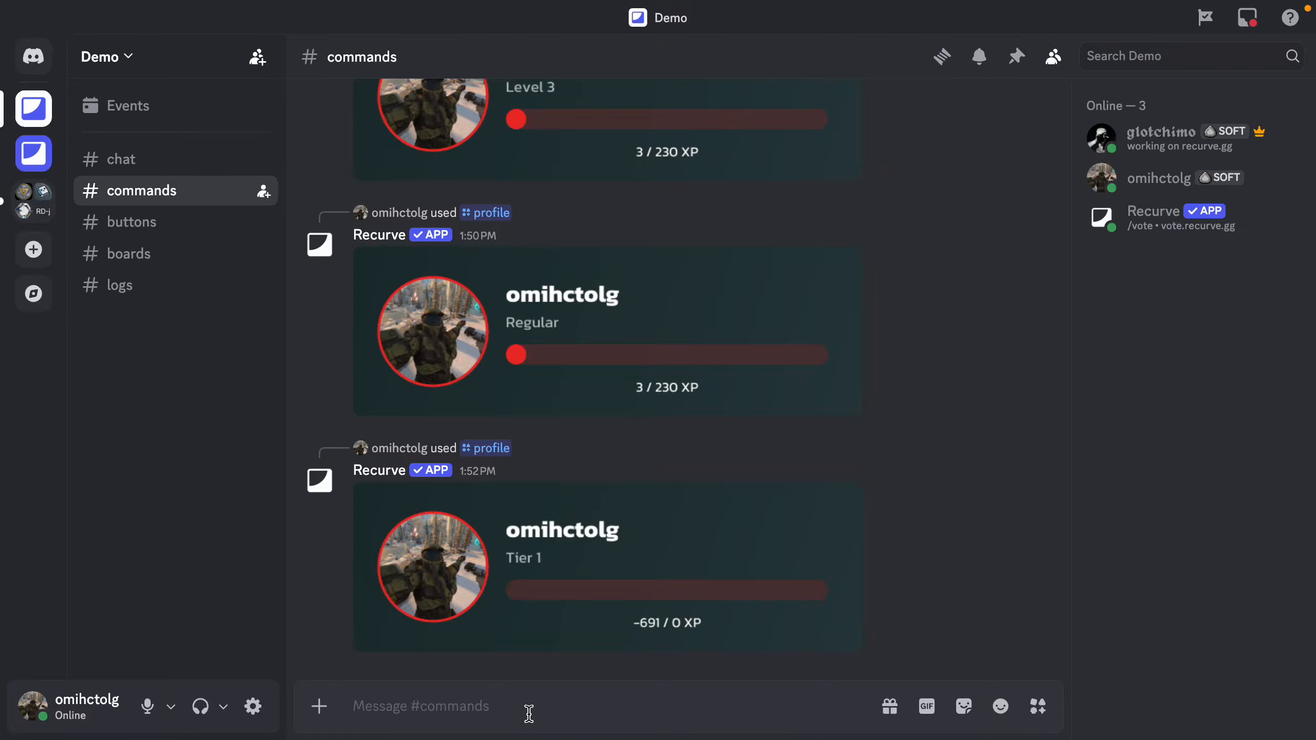
# - Try to run /adjust xp on the demo member's own account with an event XP value of 691
pyautogui.write('/adjust')
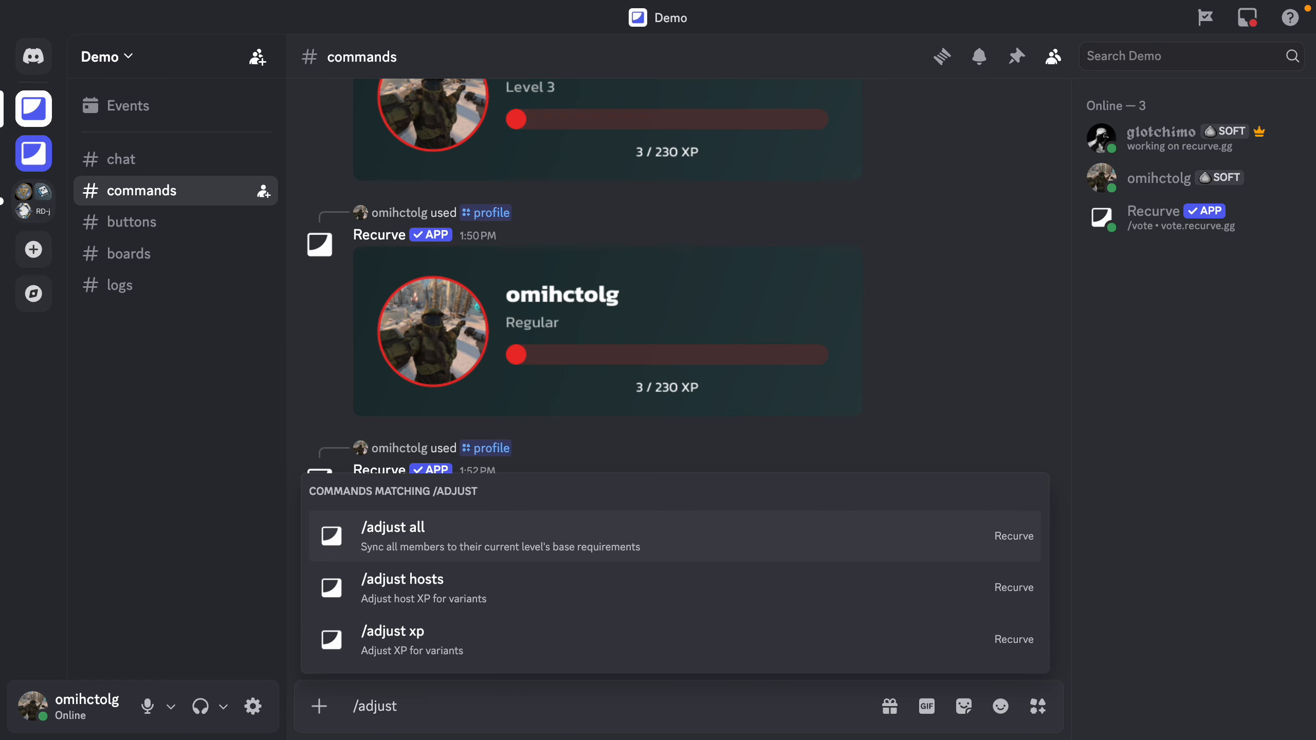
pyautogui.press('Down')
pyautogui.press('Down')
pyautogui.press('Return')
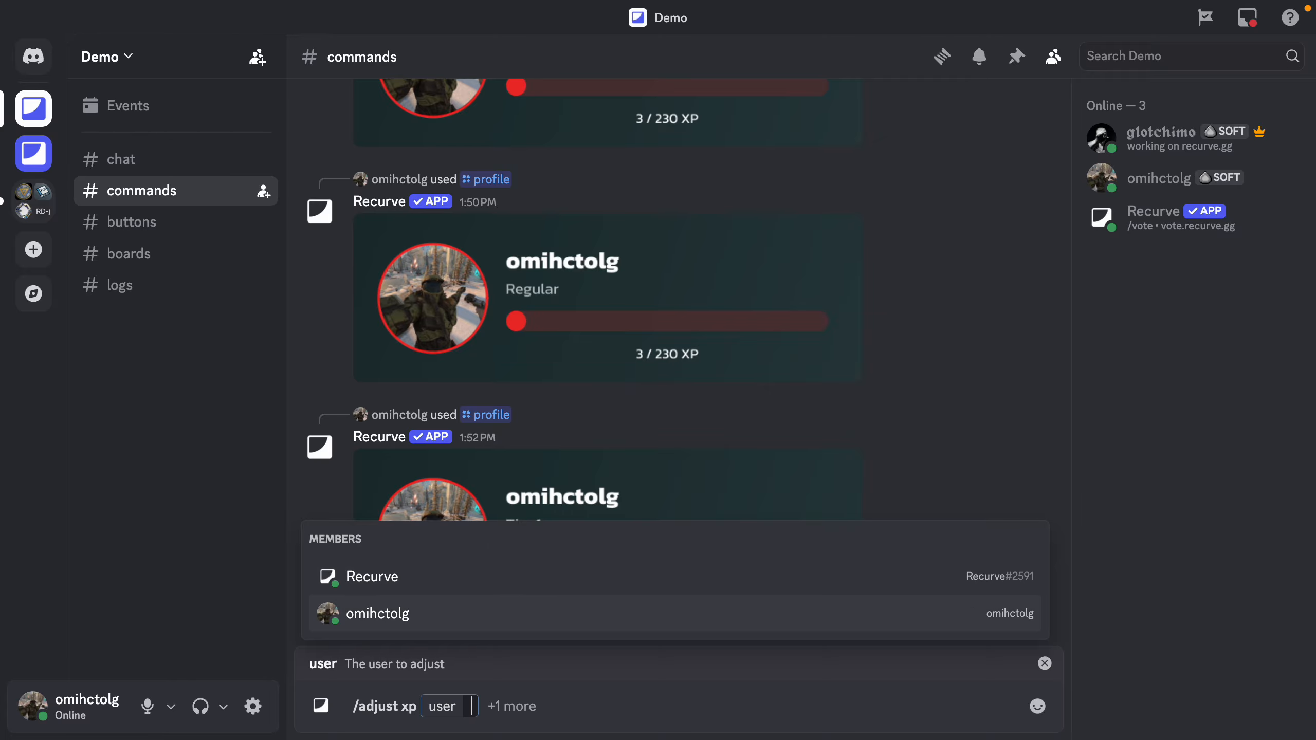
pyautogui.press('Return')
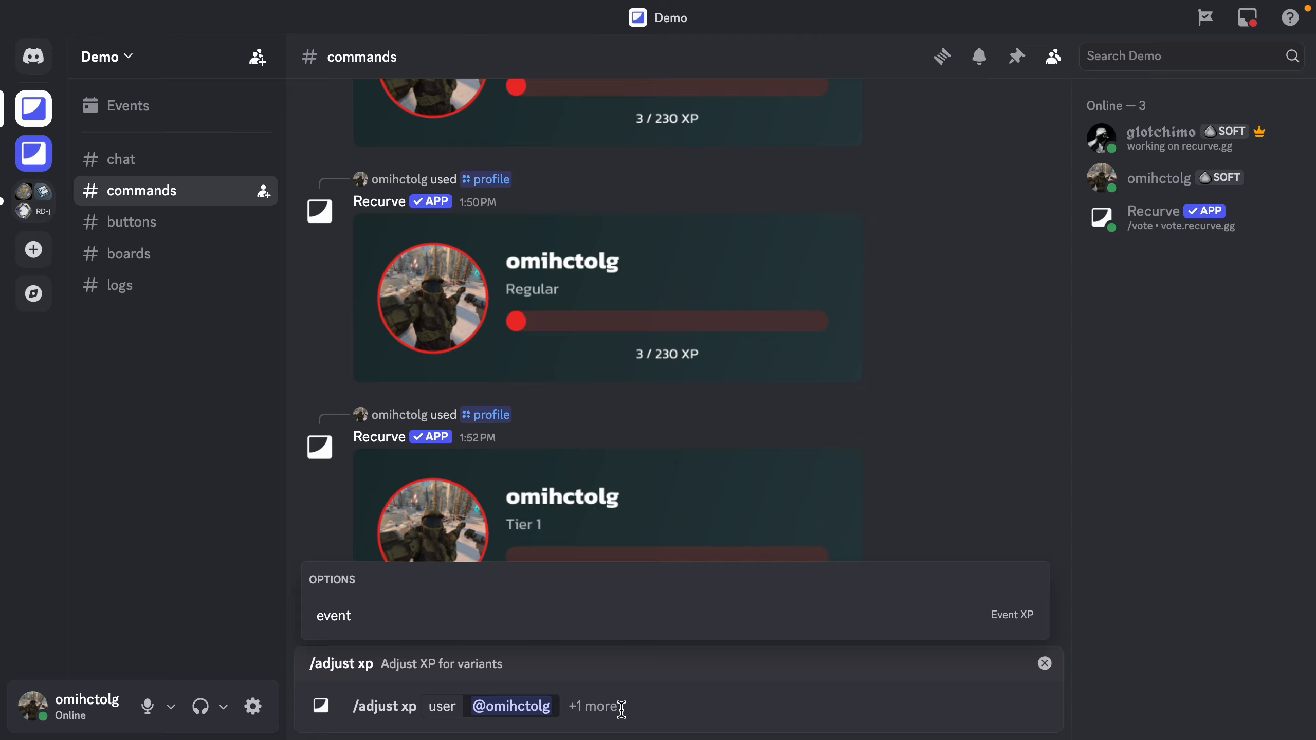
pyautogui.click(446, 625)
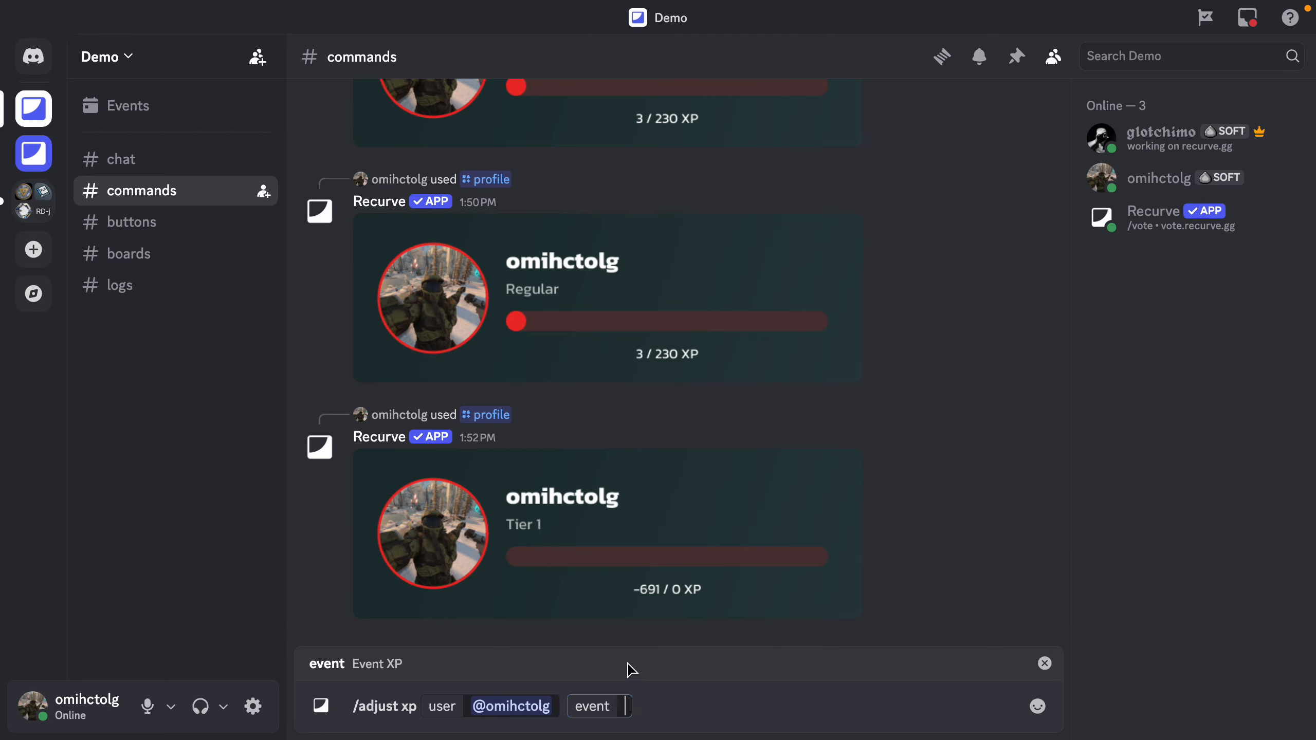
pyautogui.write('691')
pyautogui.press('Return')
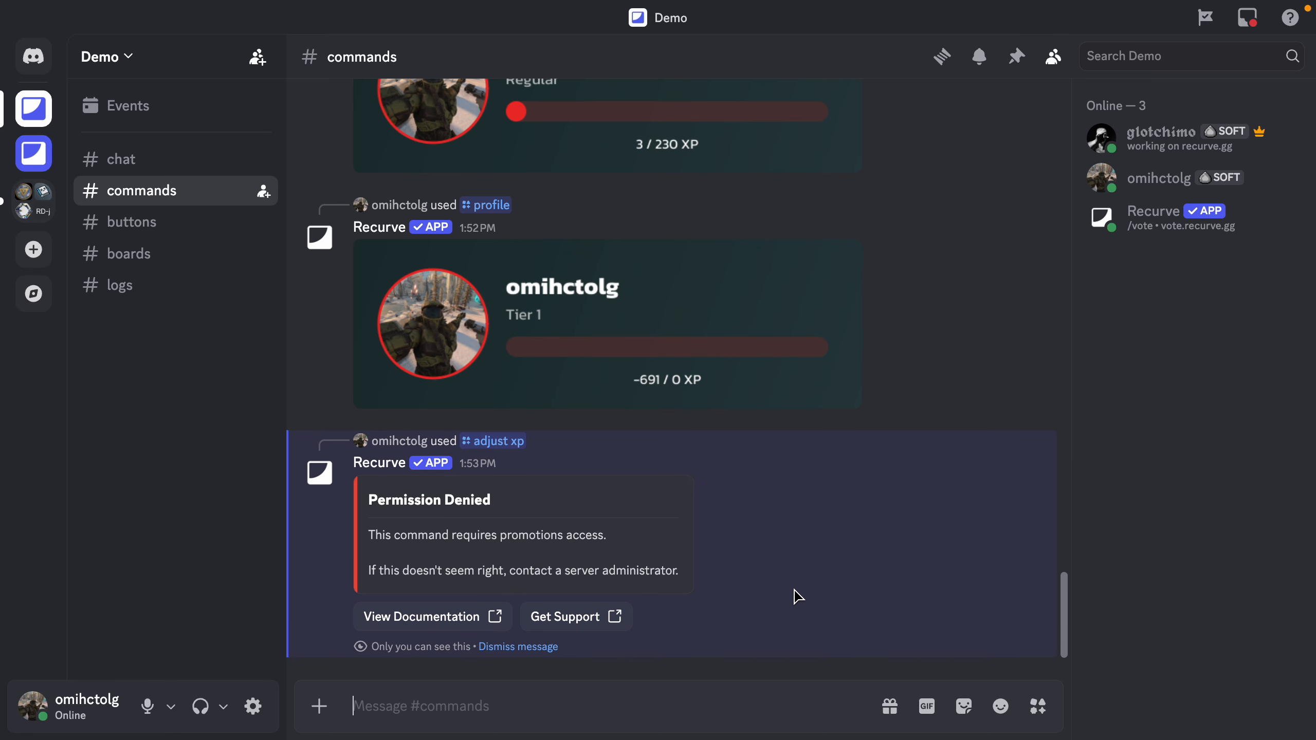
# - Examine the existing-role choices for prestige roles in the Specialists path's settings in Recurve, and switch back to Discord
pyautogui.hotkey('ctrl', 'Right')
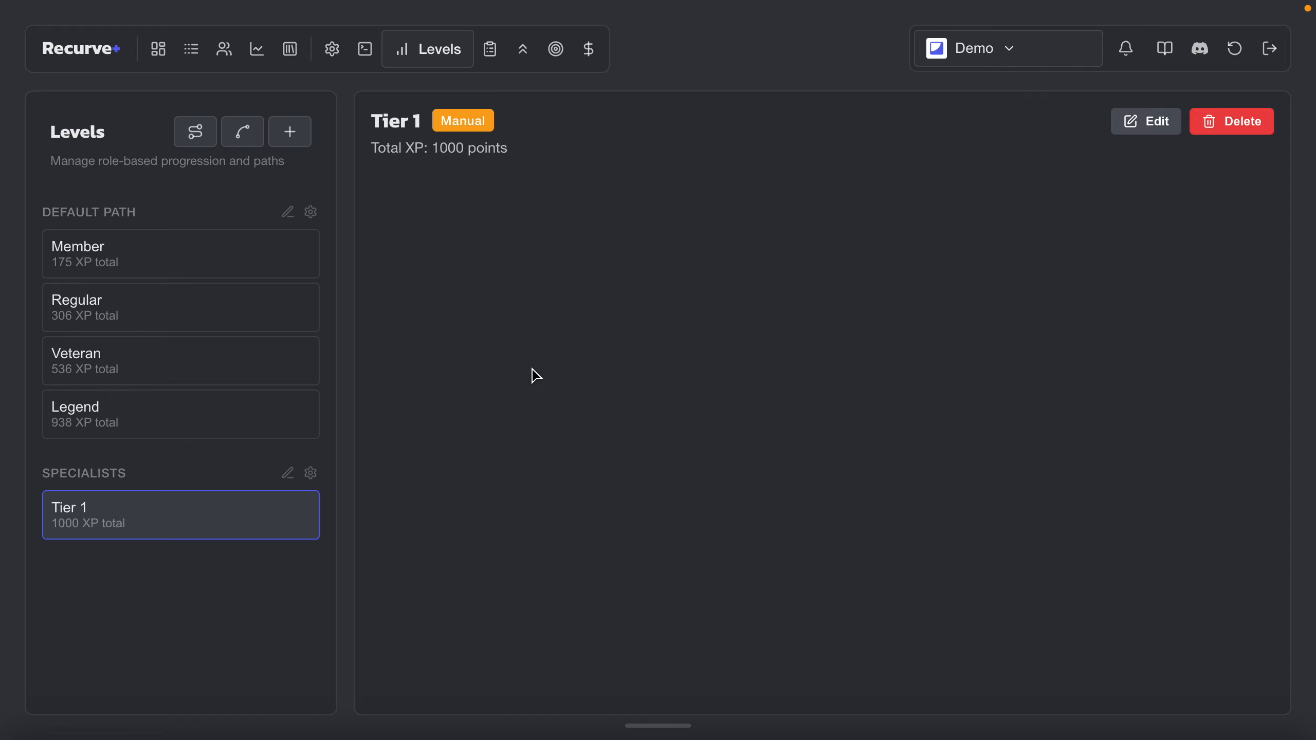
pyautogui.click(311, 474)
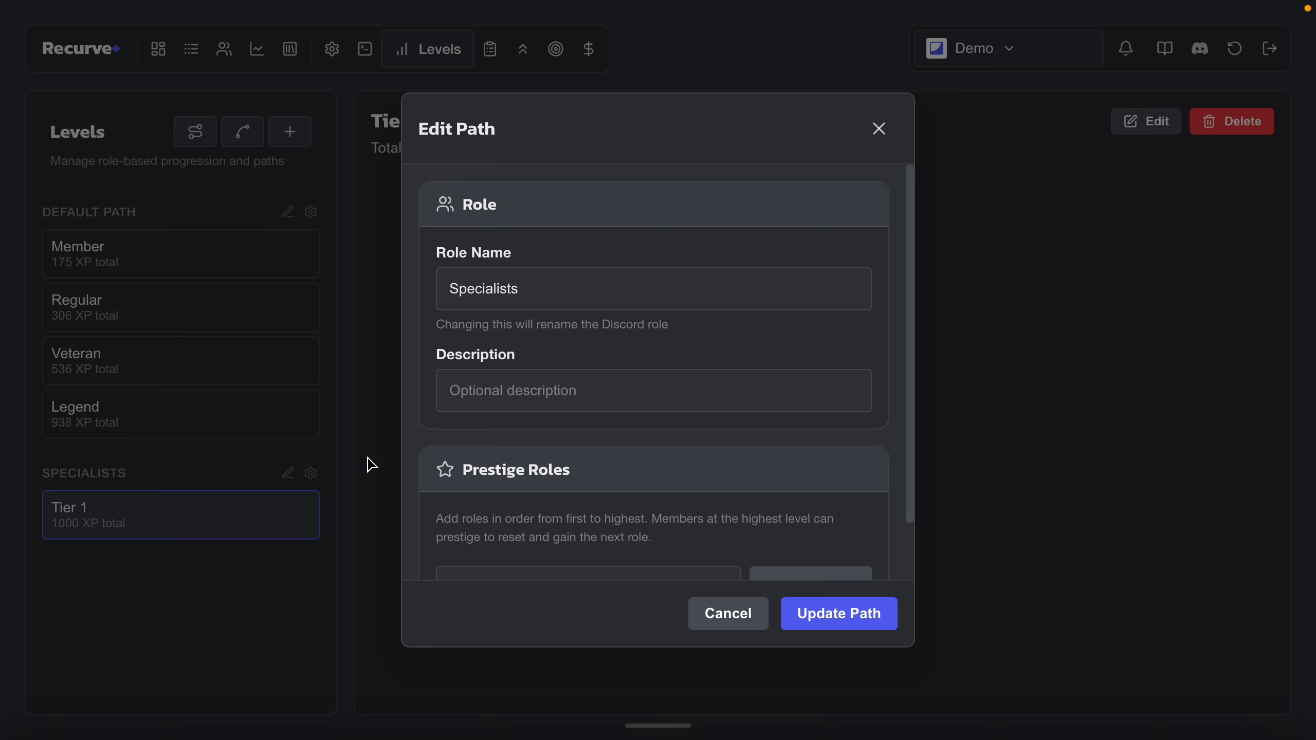
pyautogui.scroll(-2, 610, 389)
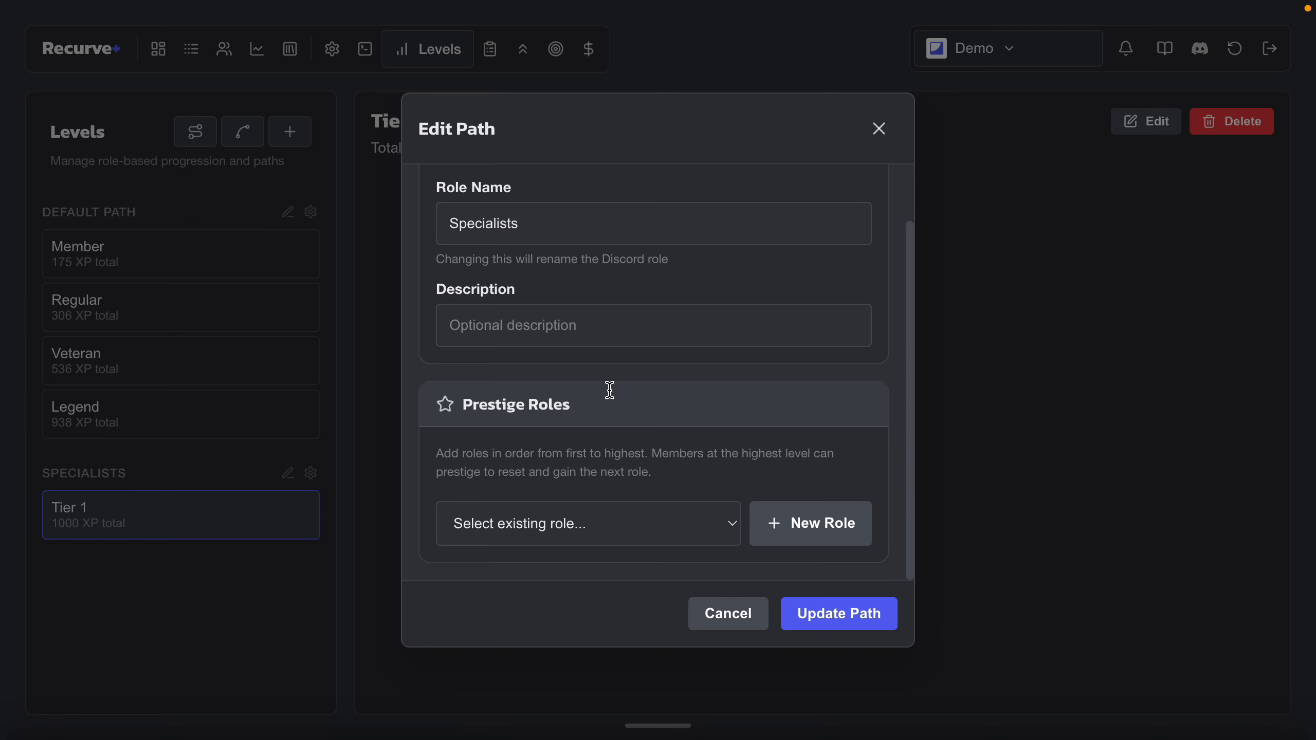
pyautogui.click(692, 543)
pyautogui.click(642, 455)
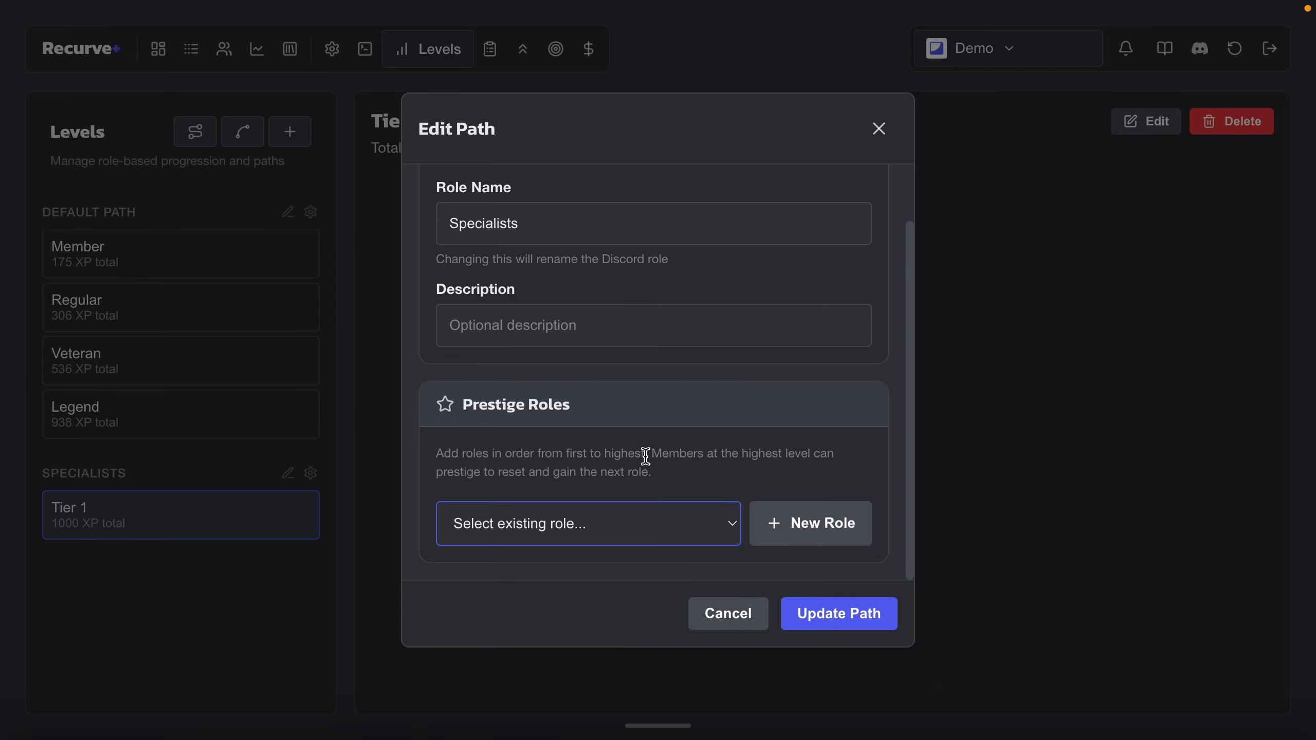
pyautogui.click(680, 534)
pyautogui.click(655, 451)
pyautogui.hotkey('ctrl', 'Left')
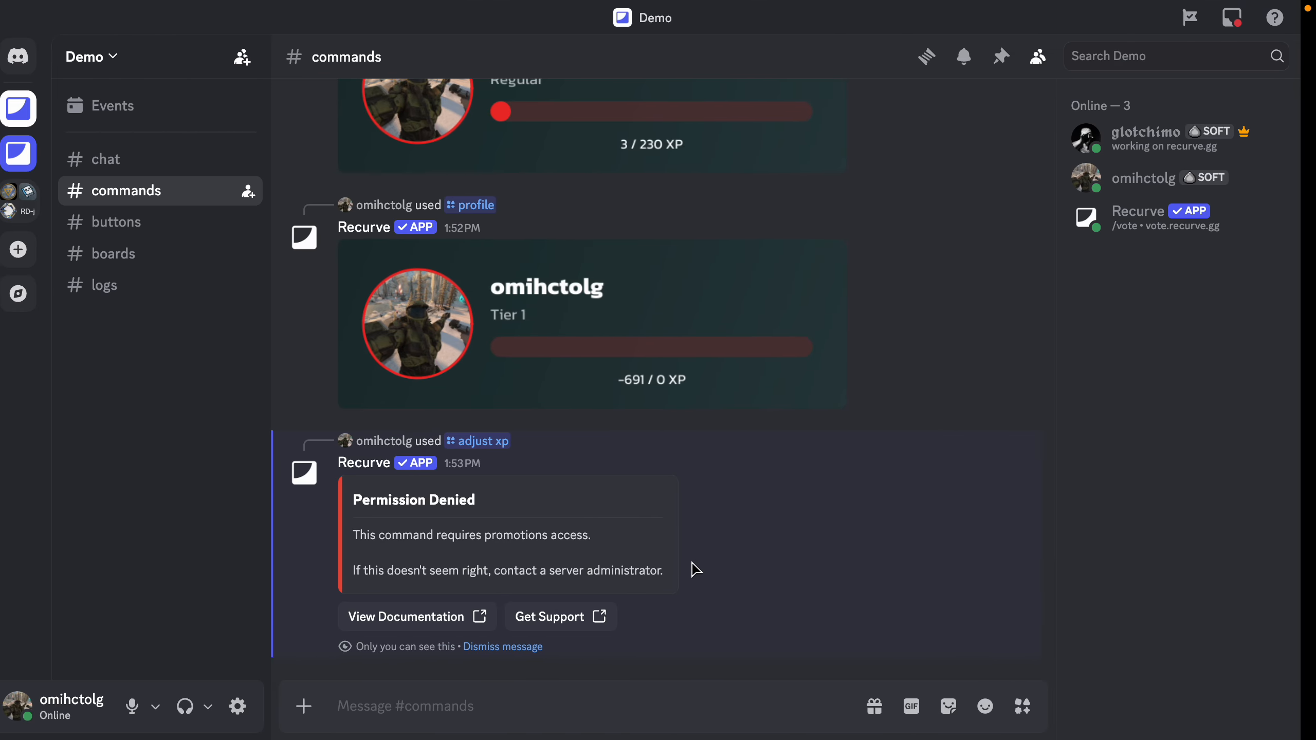
# - Run /prestige in the commands channel with the demo member as the user and no specific path
pyautogui.write('/prestige')
pyautogui.press('Tab')
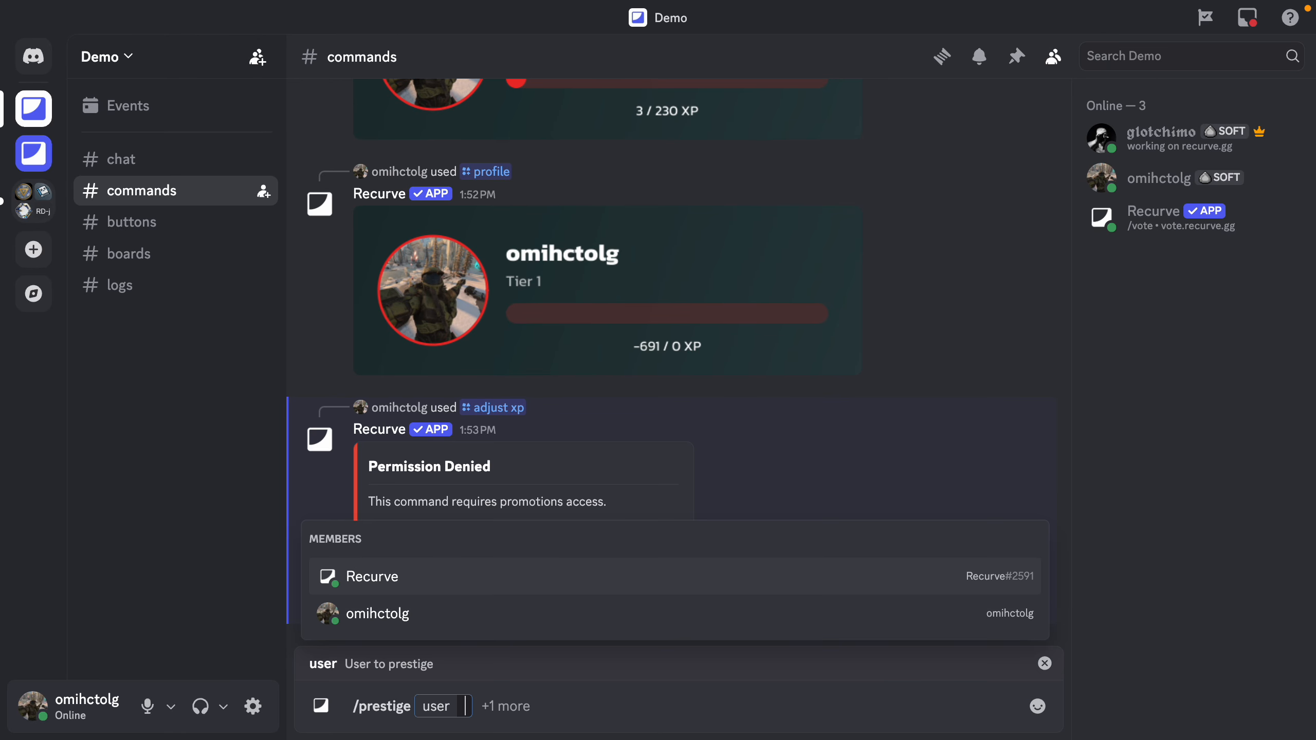
pyautogui.press('Tab')
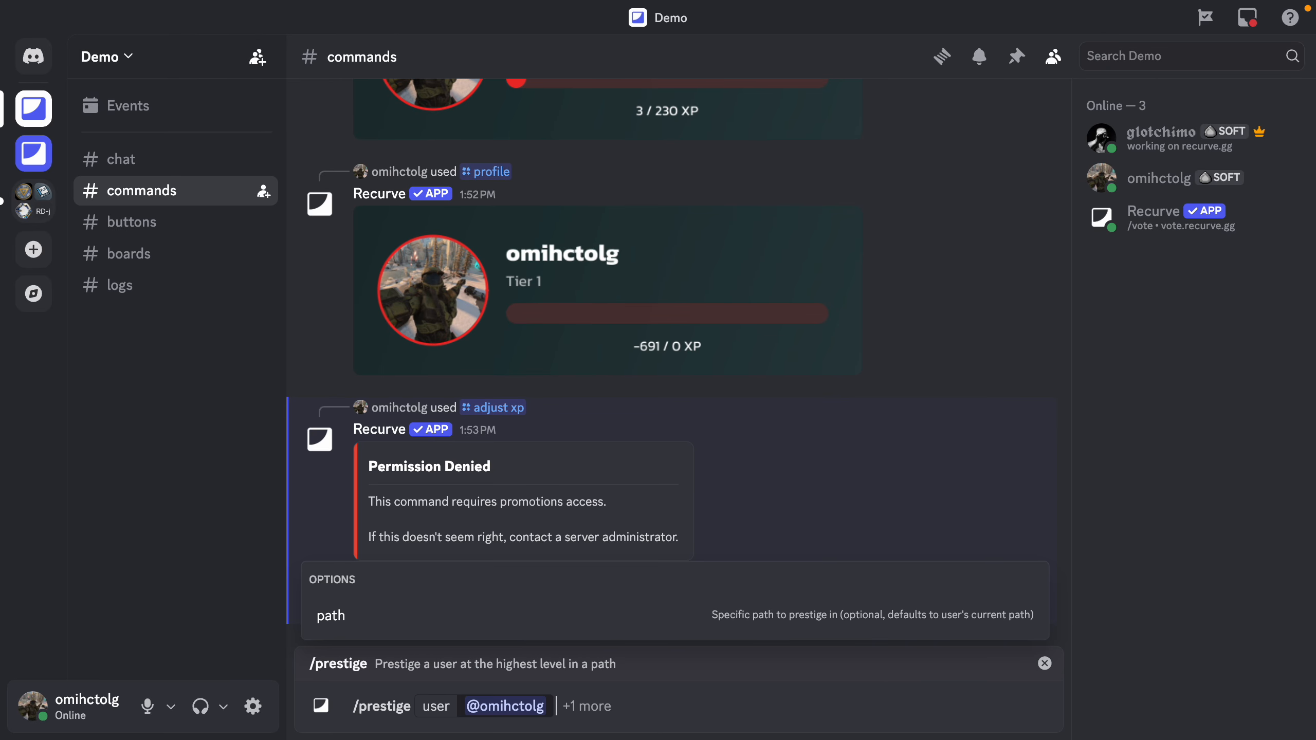
pyautogui.press('Return')
# - Return to Recurve, close the Specialists path's settings without updating, and show the Progression & Promotions settings
pyautogui.hotkey('ctrl', 'Right')
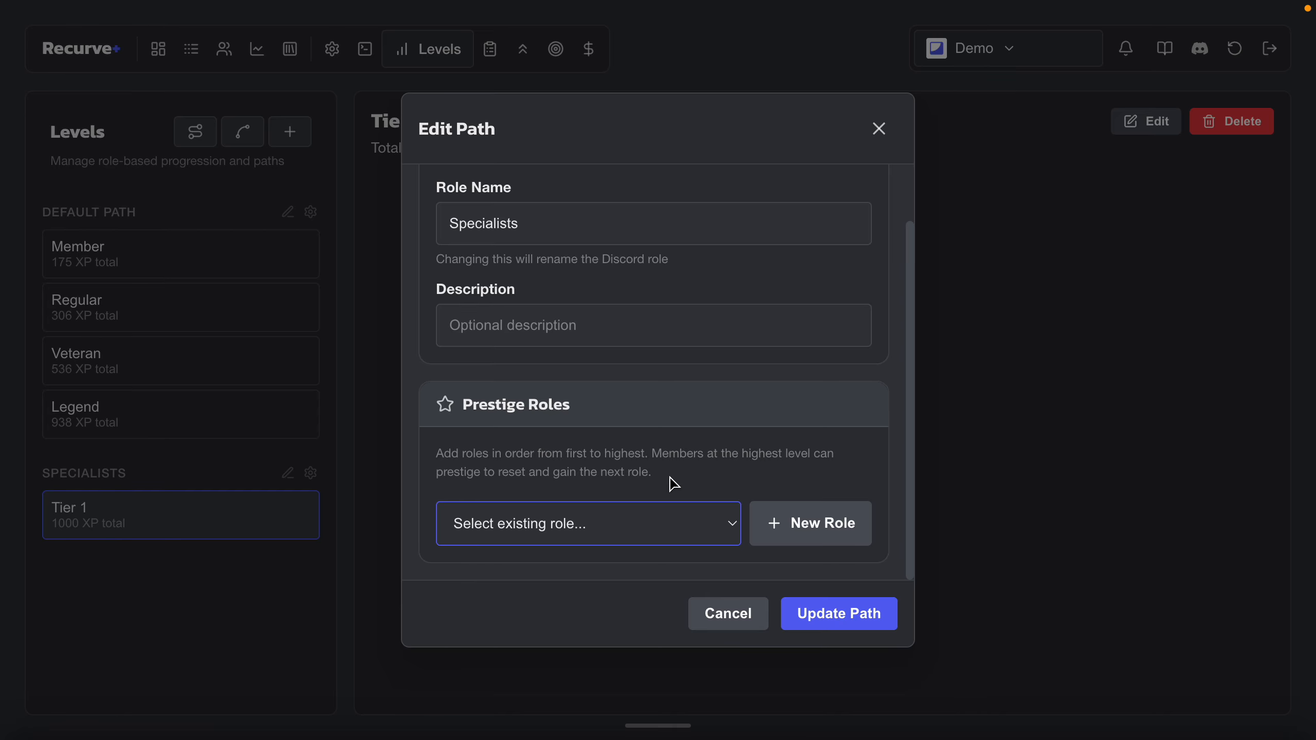
pyautogui.scroll(2, 674, 485)
pyautogui.click(880, 134)
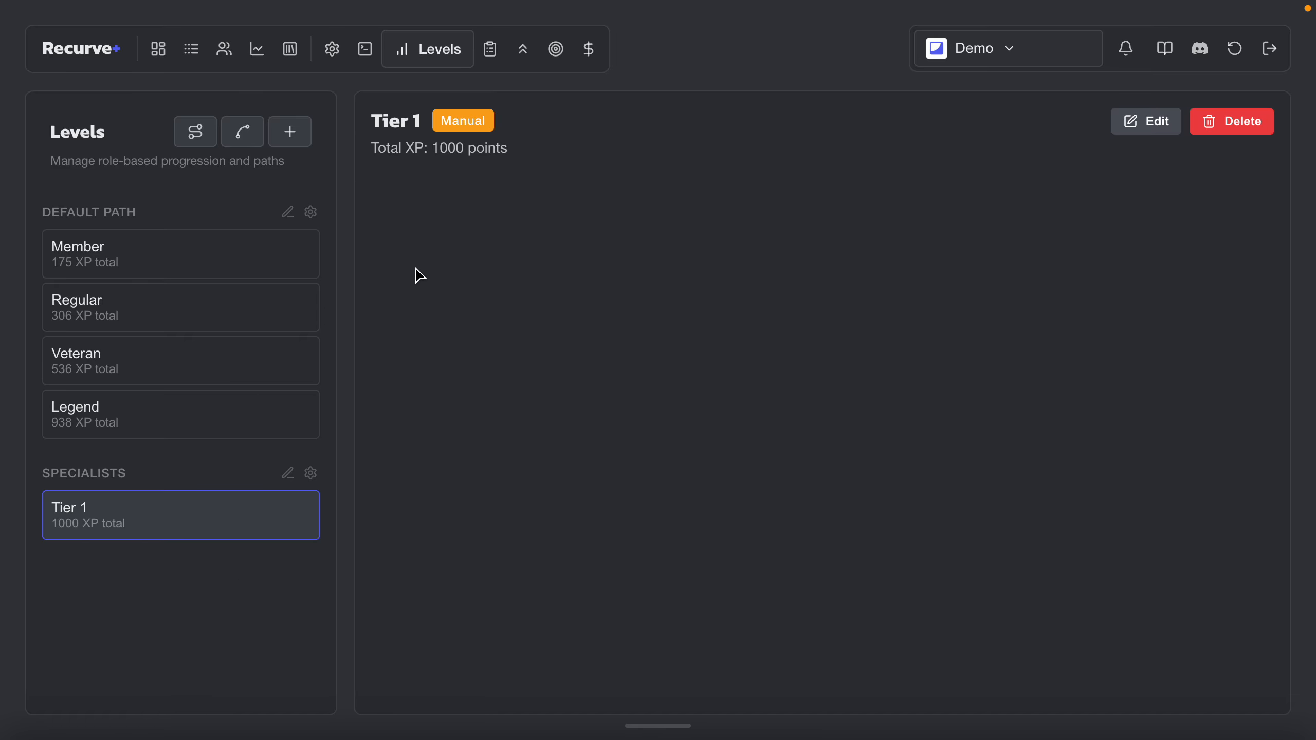
pyautogui.click(332, 50)
pyautogui.click(238, 544)
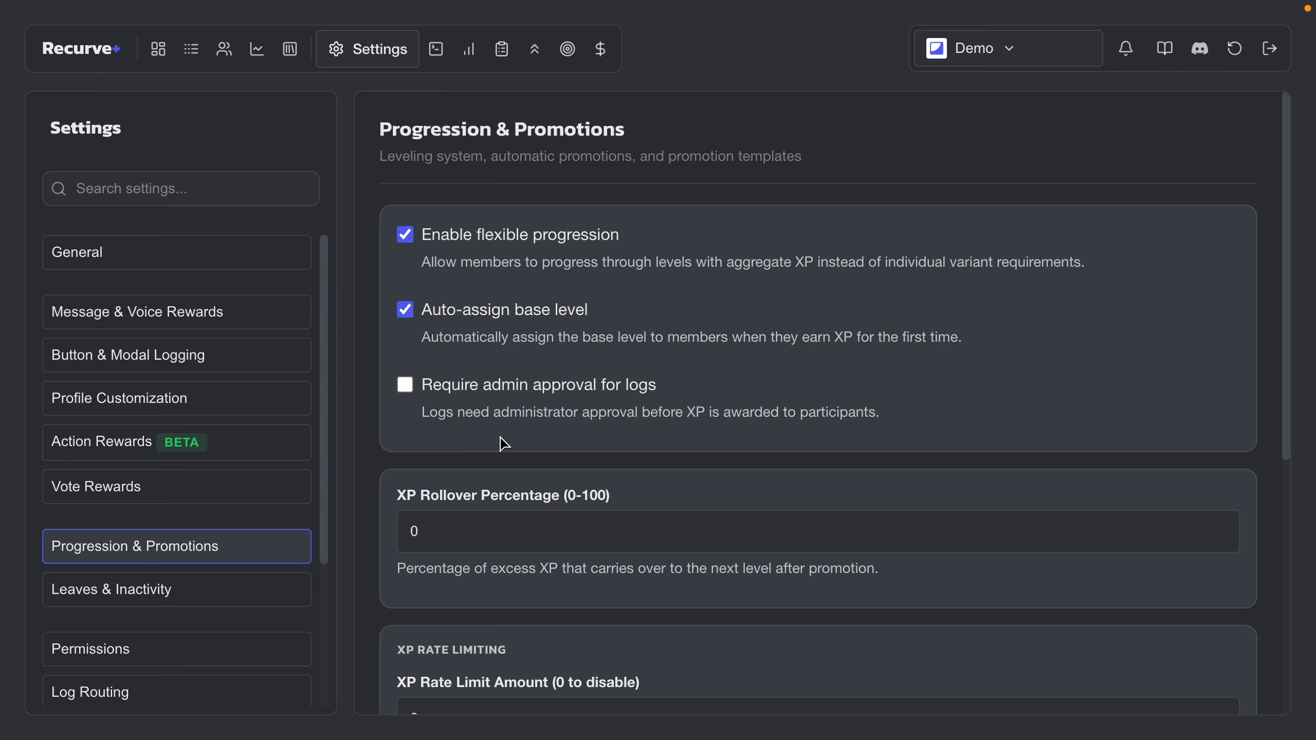
# - Switch Recurve to the Soldiers of Retribu... server and show its levels
pyautogui.click(469, 50)
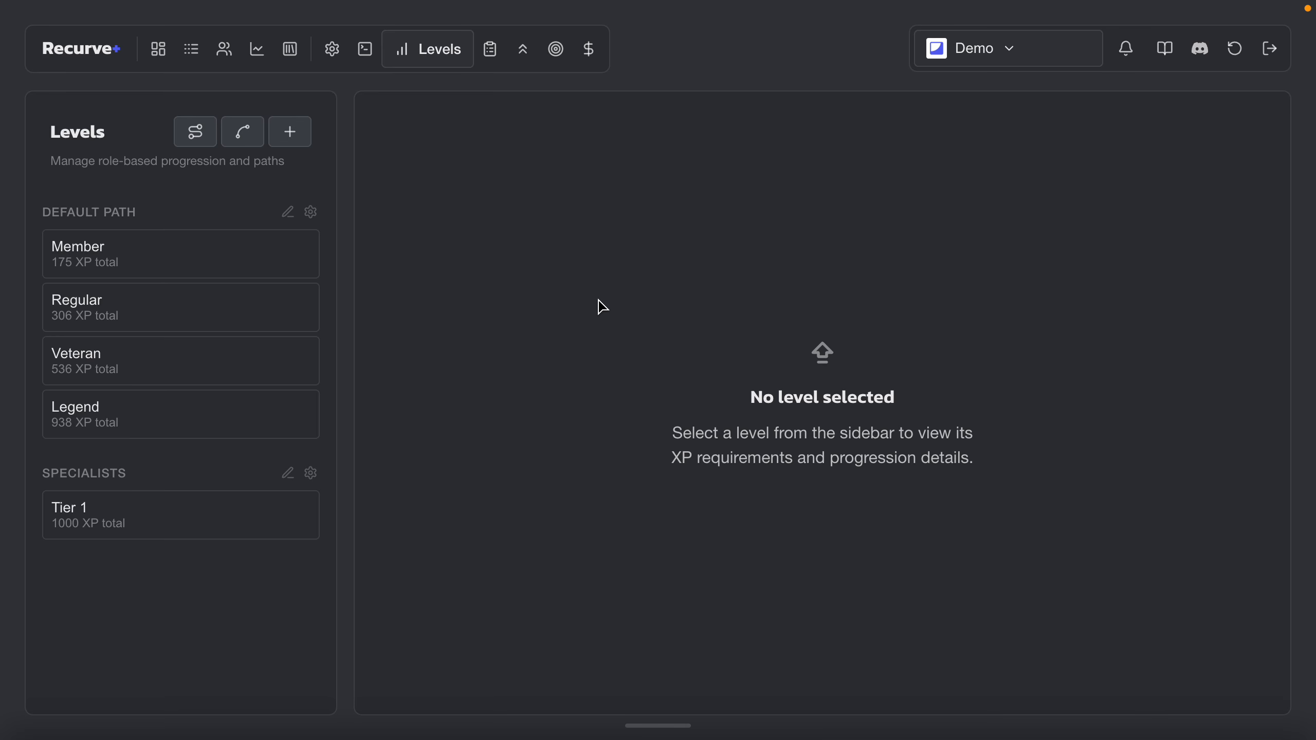
pyautogui.click(1013, 61)
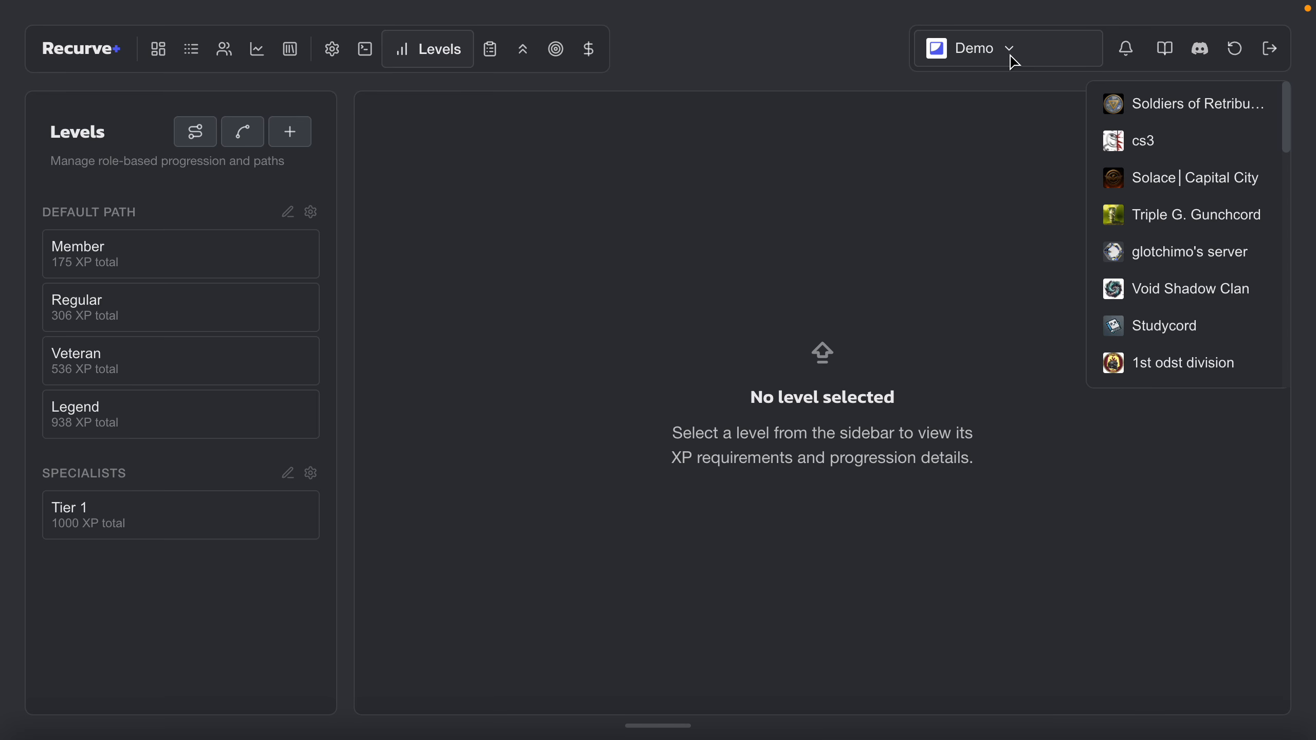
pyautogui.click(1147, 107)
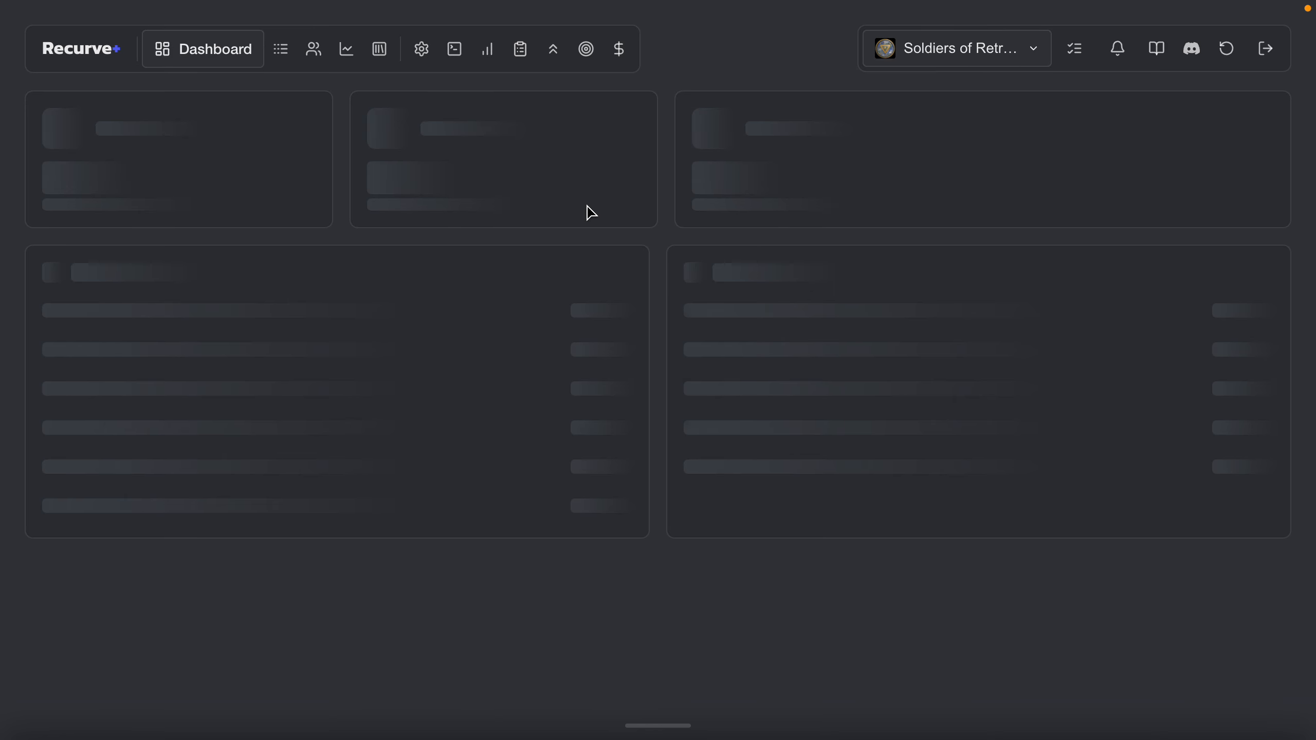
pyautogui.click(489, 52)
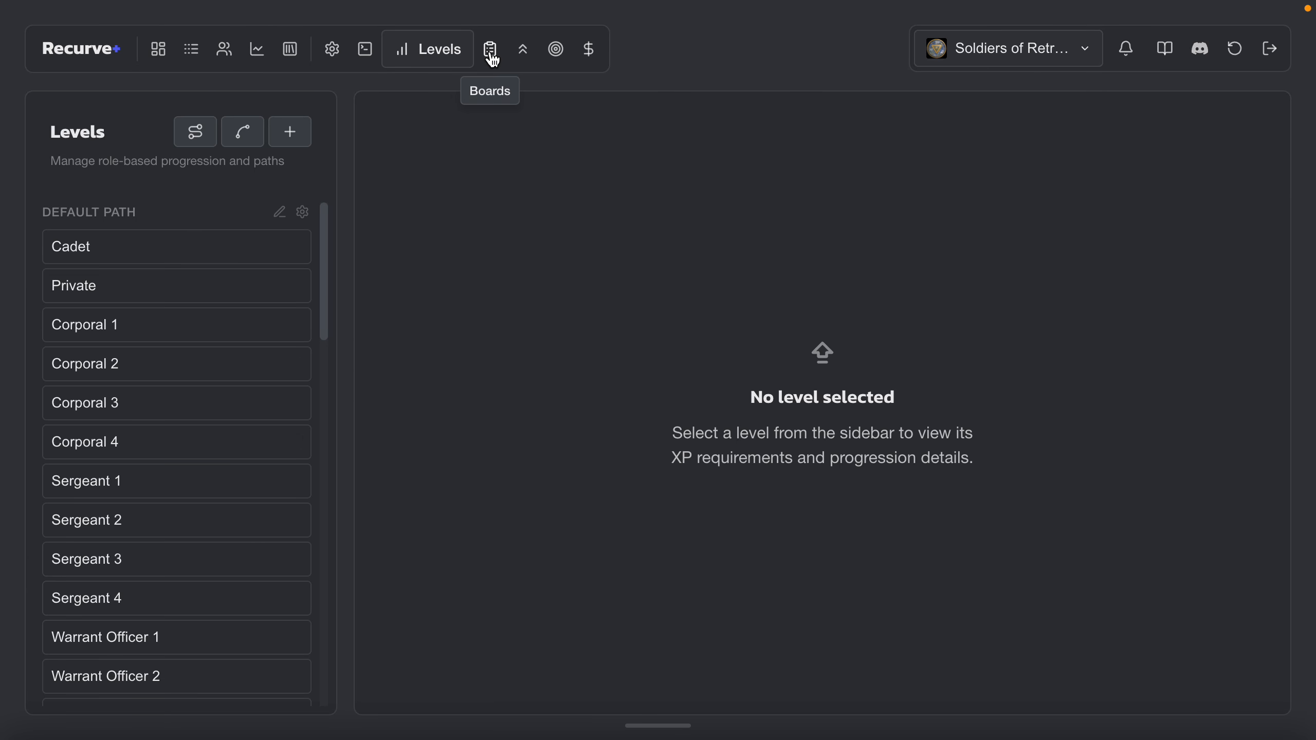
# - Examine the XP requirements of the Cadet, Private, and Corporal 1 to 3 levels in the default path
pyautogui.click(210, 257)
pyautogui.click(207, 285)
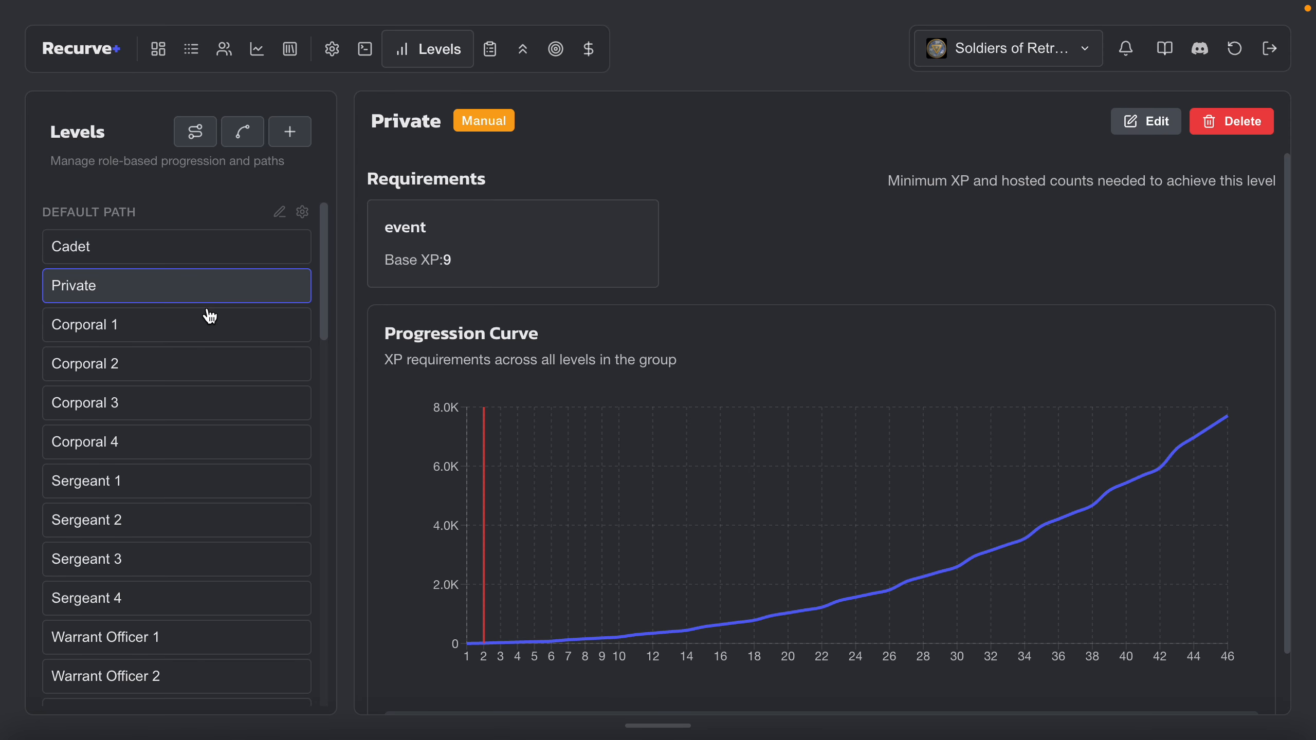
pyautogui.click(207, 325)
pyautogui.scroll(-1, 209, 331)
pyautogui.scroll(1, 202, 357)
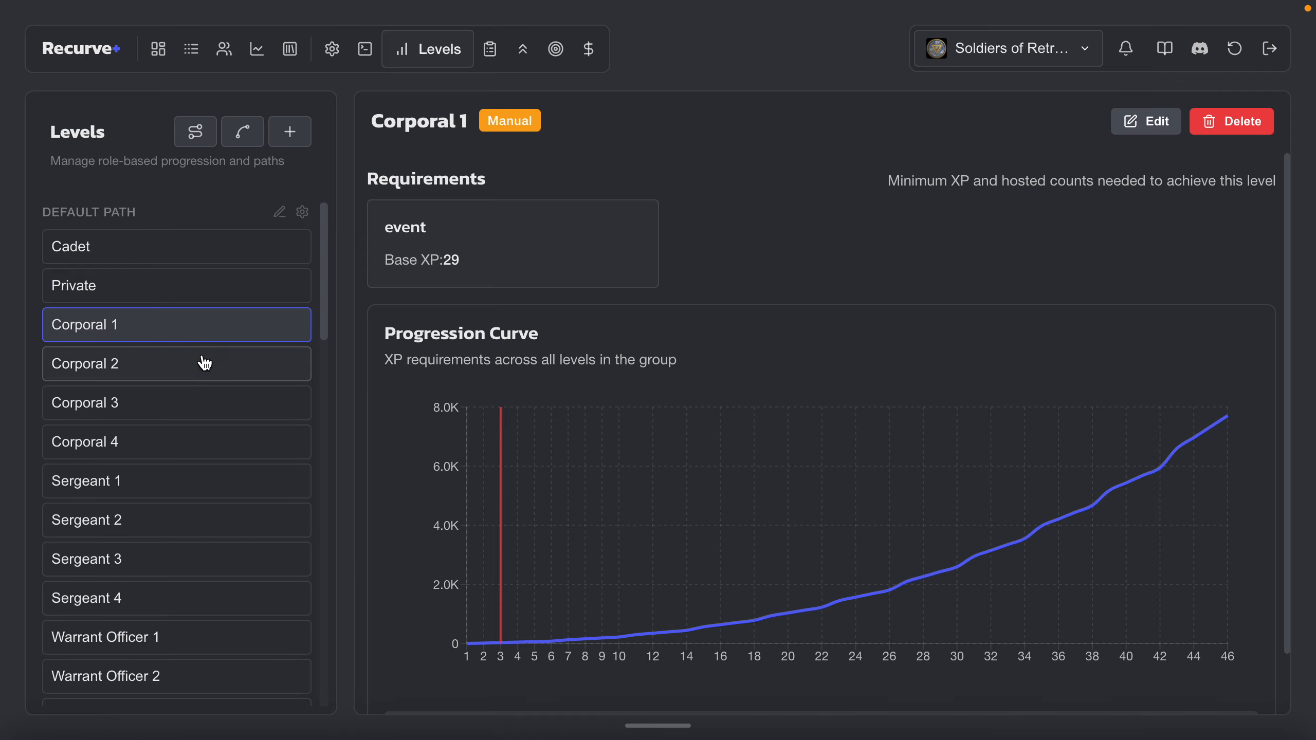
pyautogui.click(202, 365)
pyautogui.click(199, 403)
pyautogui.scroll(-5, 197, 405)
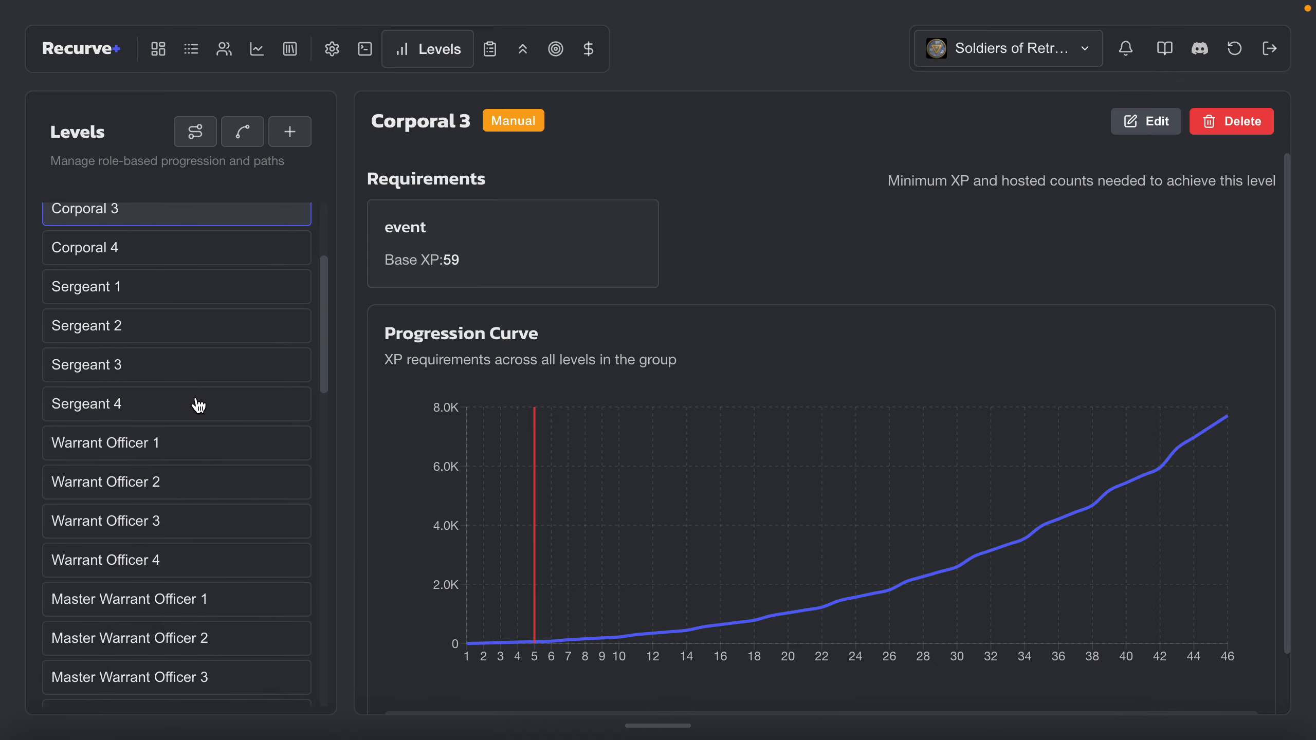
# - Examine the event and recruitment requirements of the Sergeant 1 to 4 levels
pyautogui.click(211, 298)
pyautogui.click(211, 322)
pyautogui.click(202, 365)
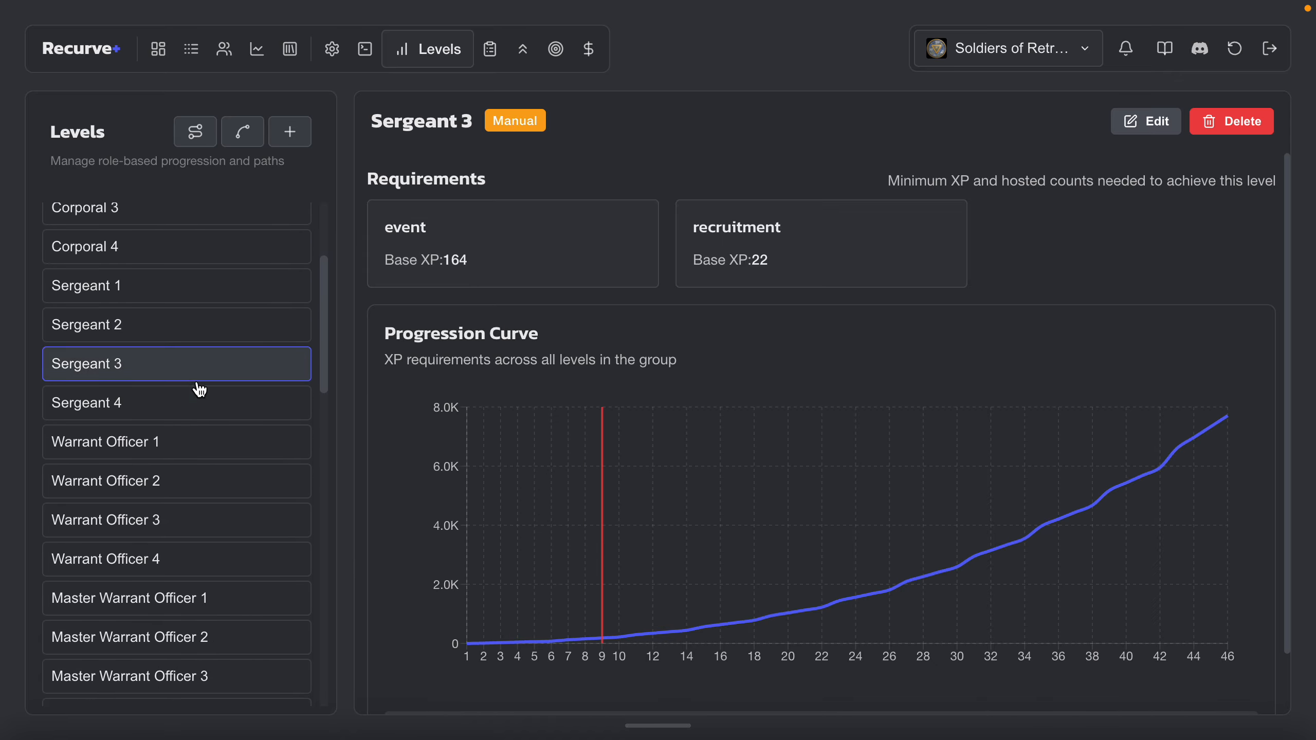
pyautogui.click(198, 408)
pyautogui.scroll(-5, 197, 409)
# - Examine the base XP and hosted requirements of the Master Warrant Officer 1 to 4 levels
pyautogui.click(197, 432)
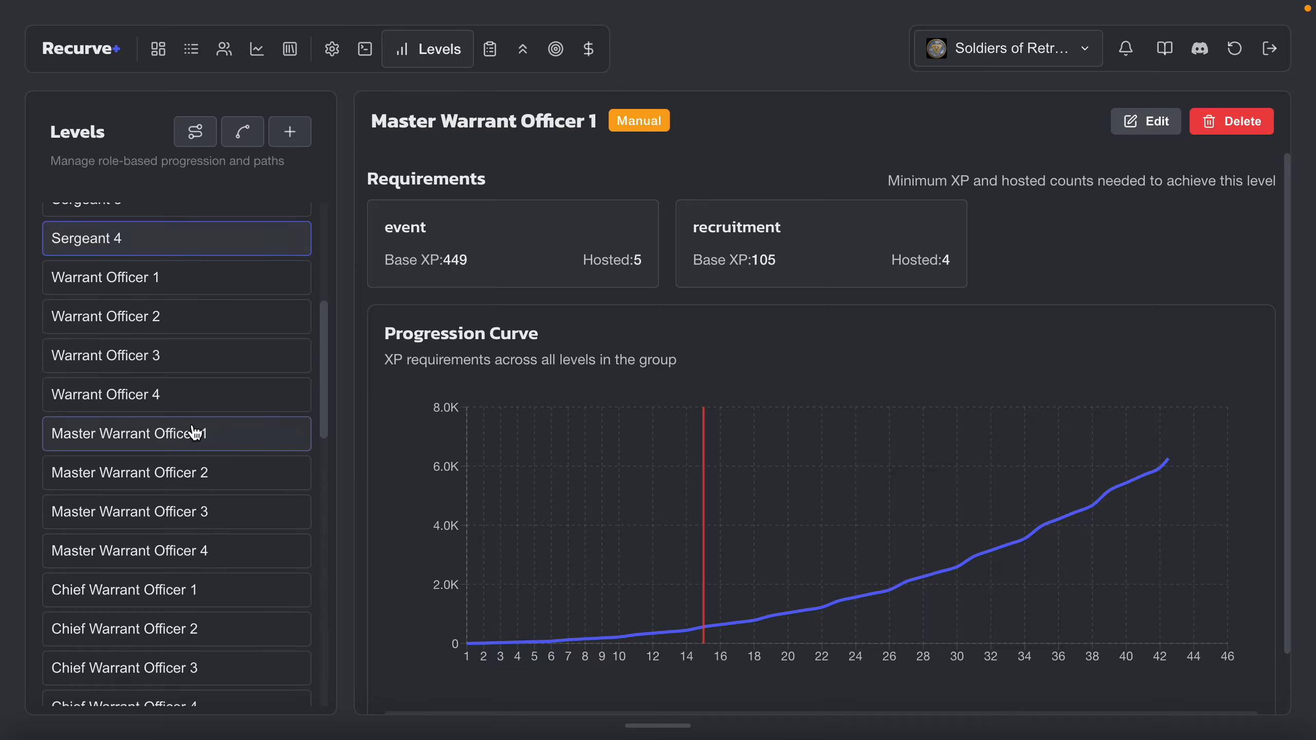
pyautogui.click(196, 472)
pyautogui.click(197, 514)
pyautogui.click(198, 553)
pyautogui.scroll(-1, 202, 557)
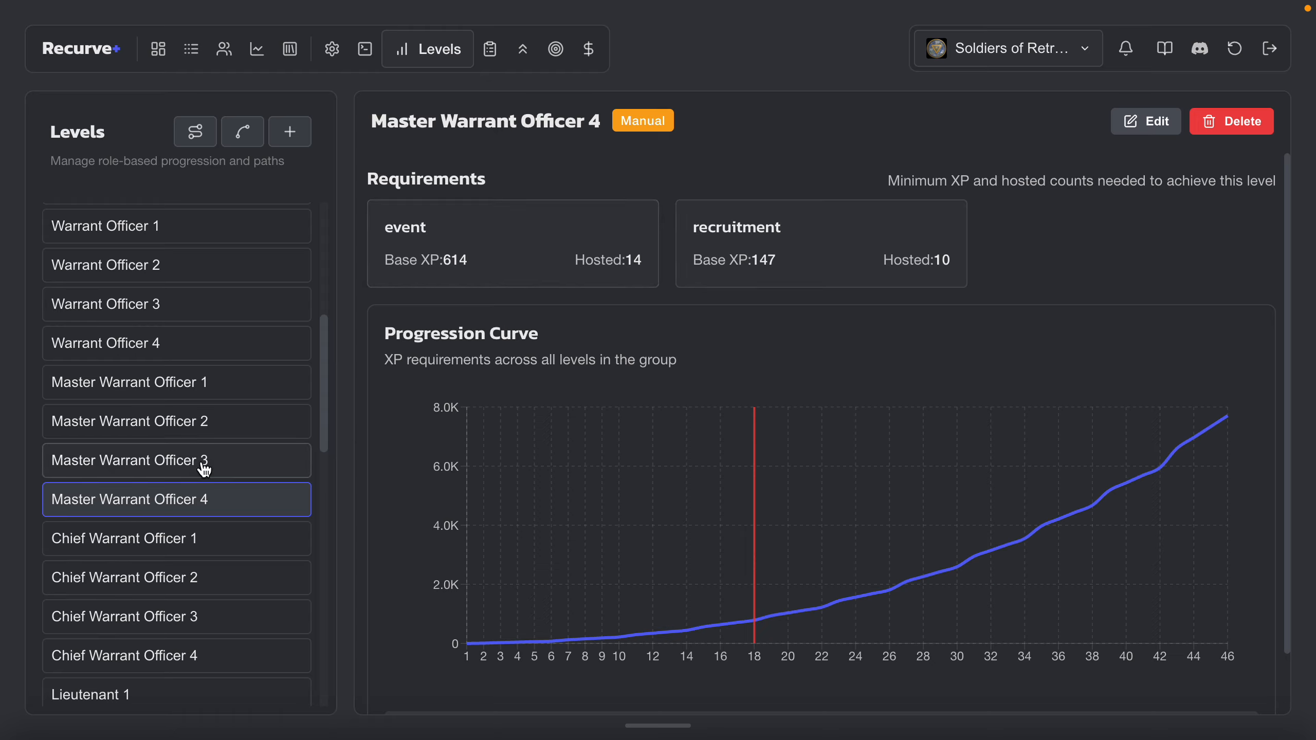
pyautogui.scroll(-3, 284, 467)
pyautogui.scroll(3, 295, 456)
# - Switch Recurve to the Waypoint server and look through the levels of its default path
pyautogui.click(1017, 55)
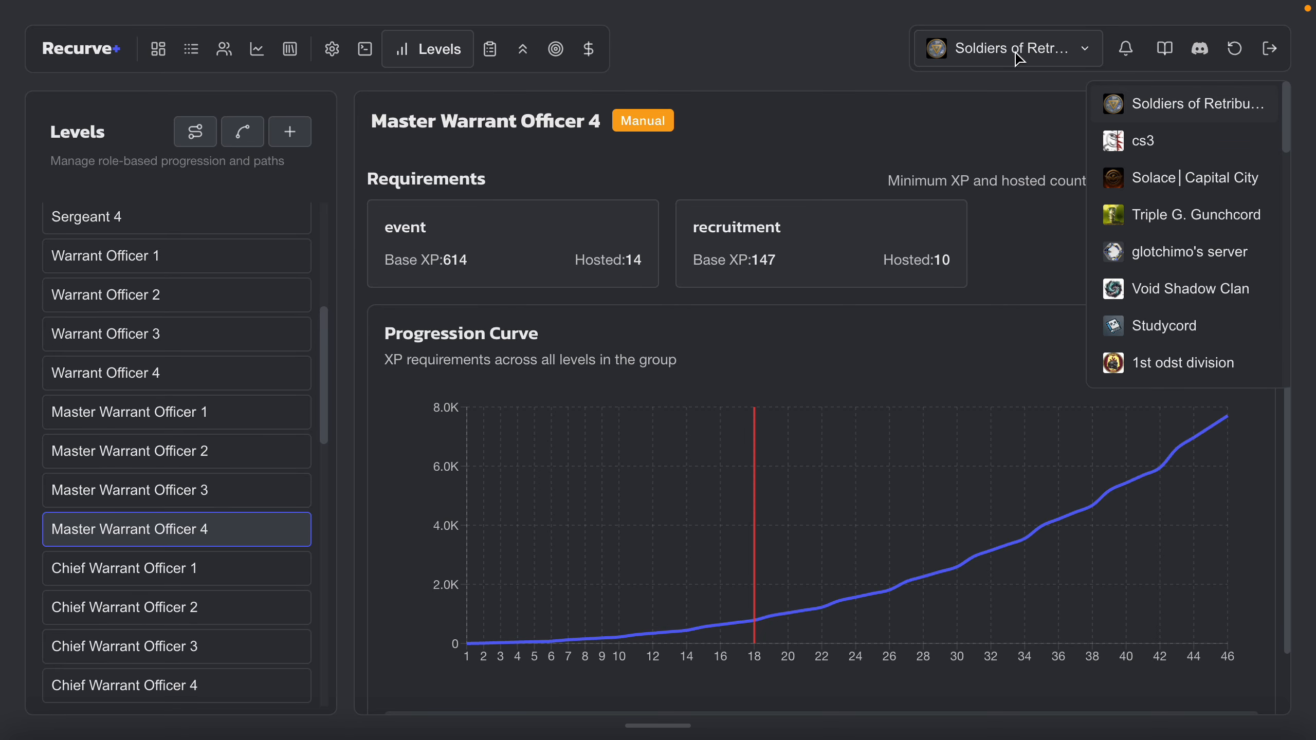
pyautogui.scroll(-5, 1154, 241)
pyautogui.click(1162, 202)
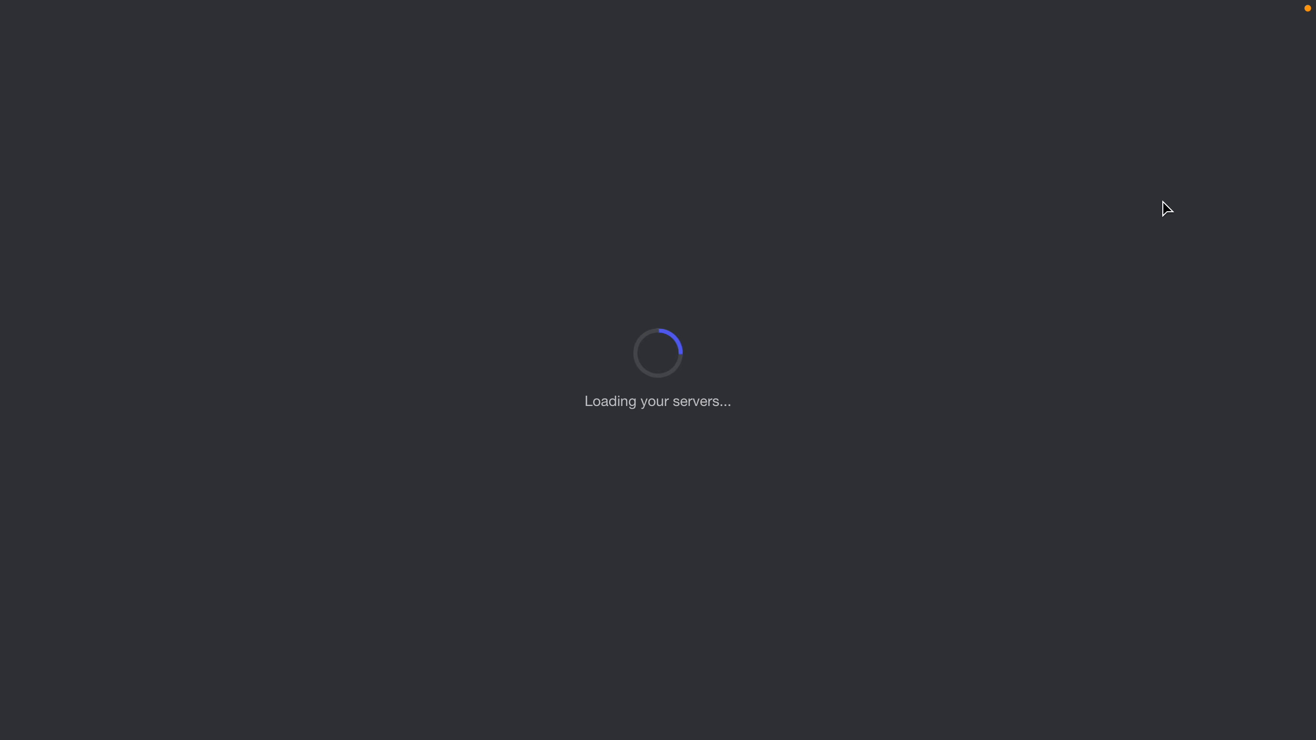
pyautogui.click(500, 62)
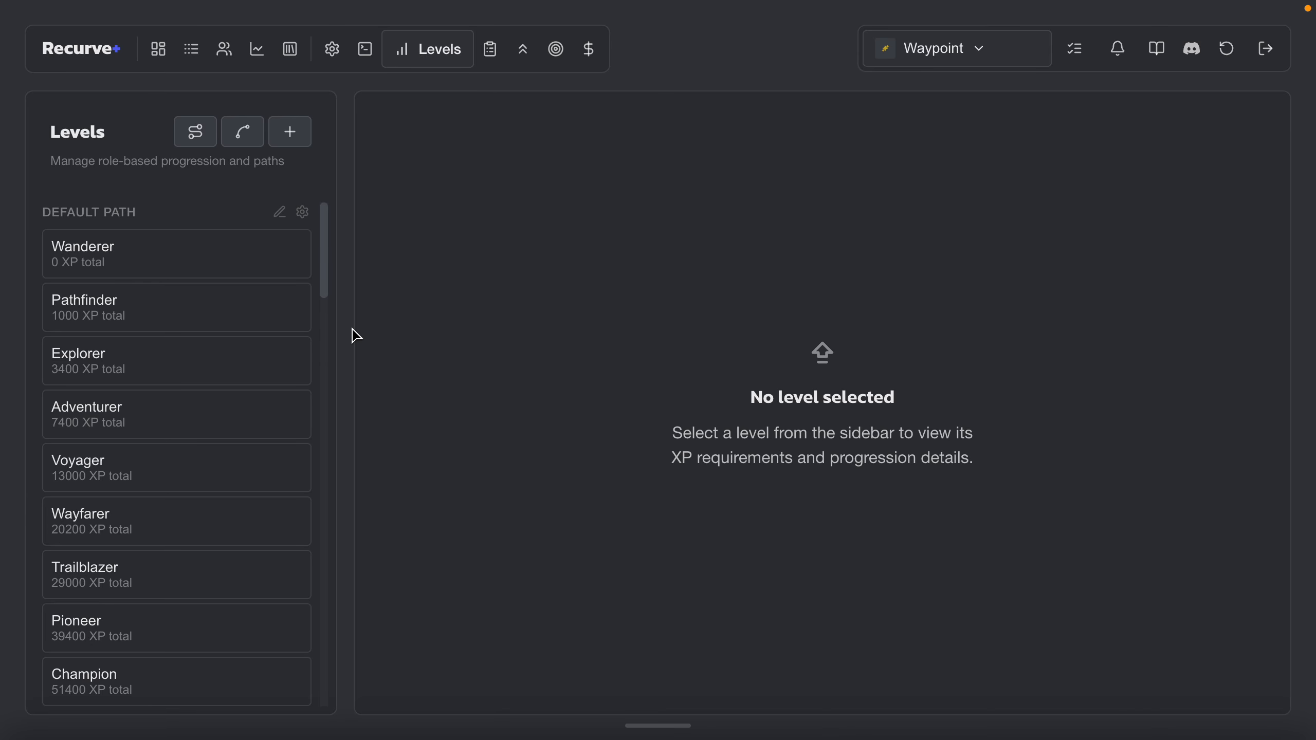
pyautogui.scroll(-1, 183, 266)
pyautogui.scroll(-5, 182, 265)
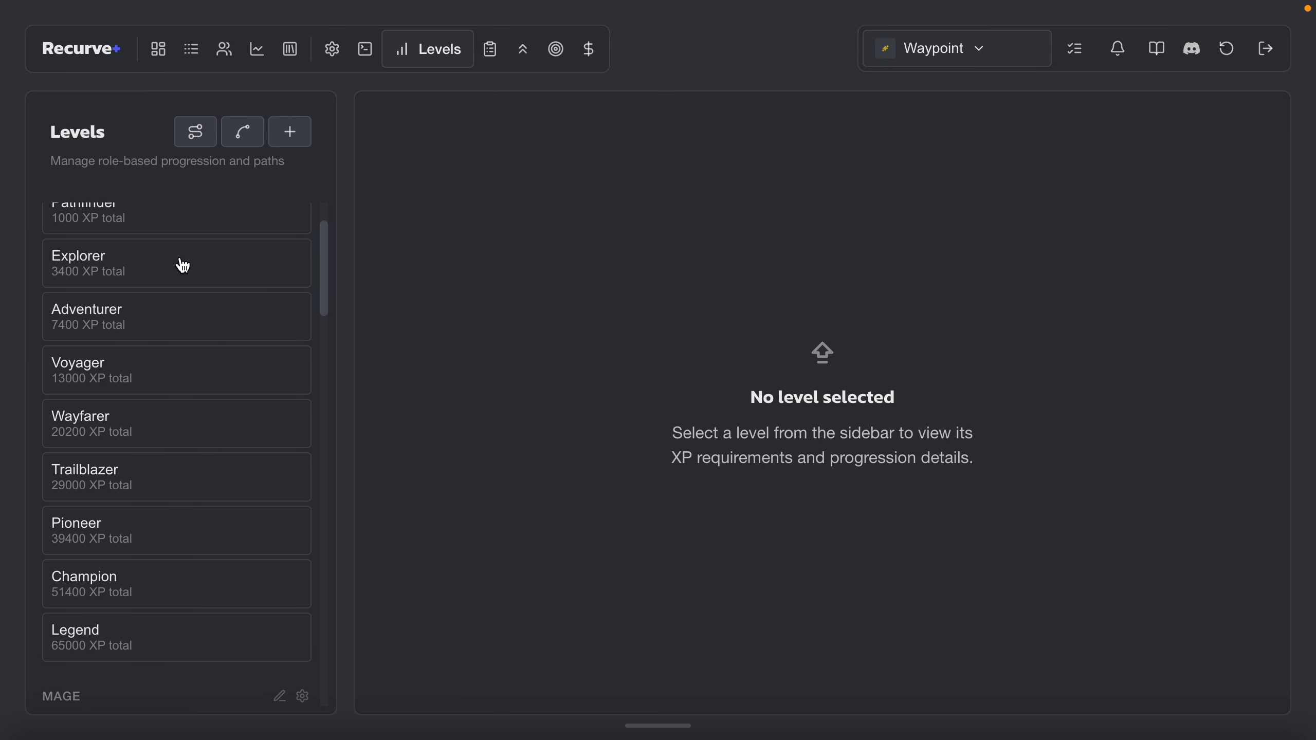
pyautogui.scroll(6, 160, 539)
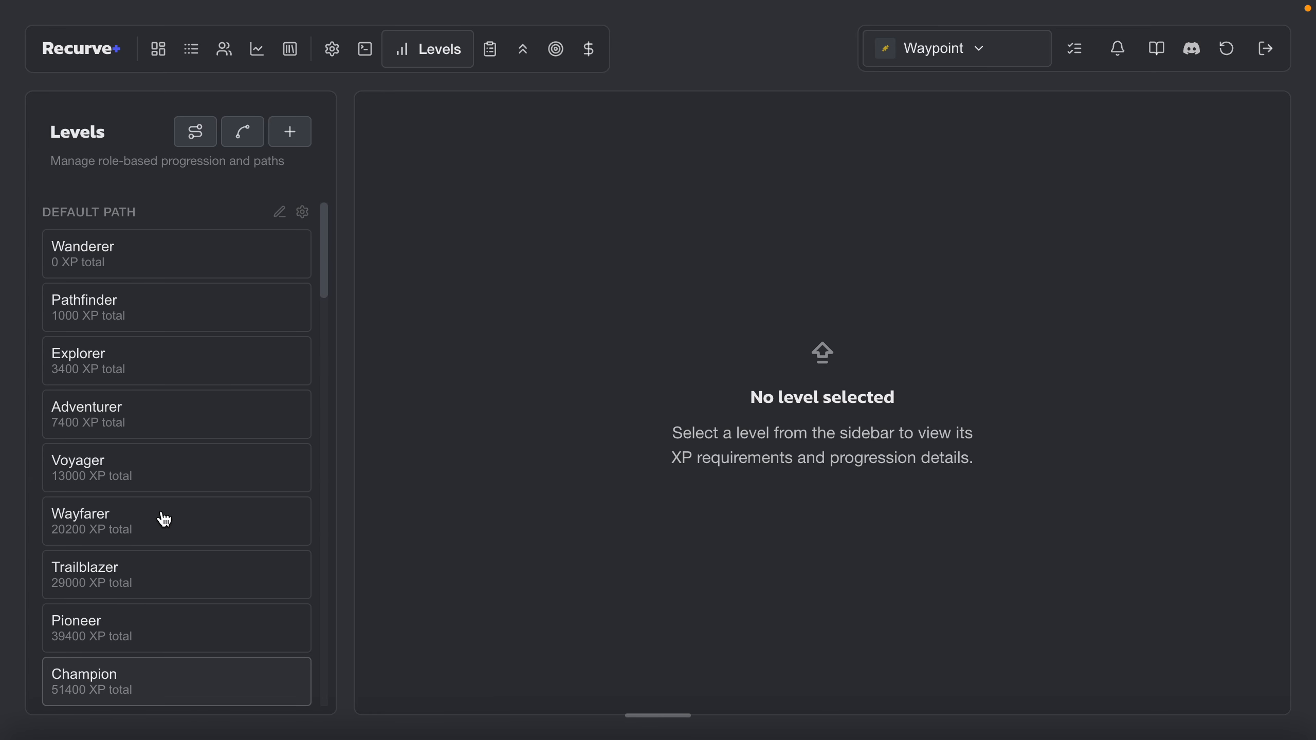
# - Examine the Apprentice, Sorcerer, and Archmage levels in the Mage path
pyautogui.scroll(-20, 185, 320)
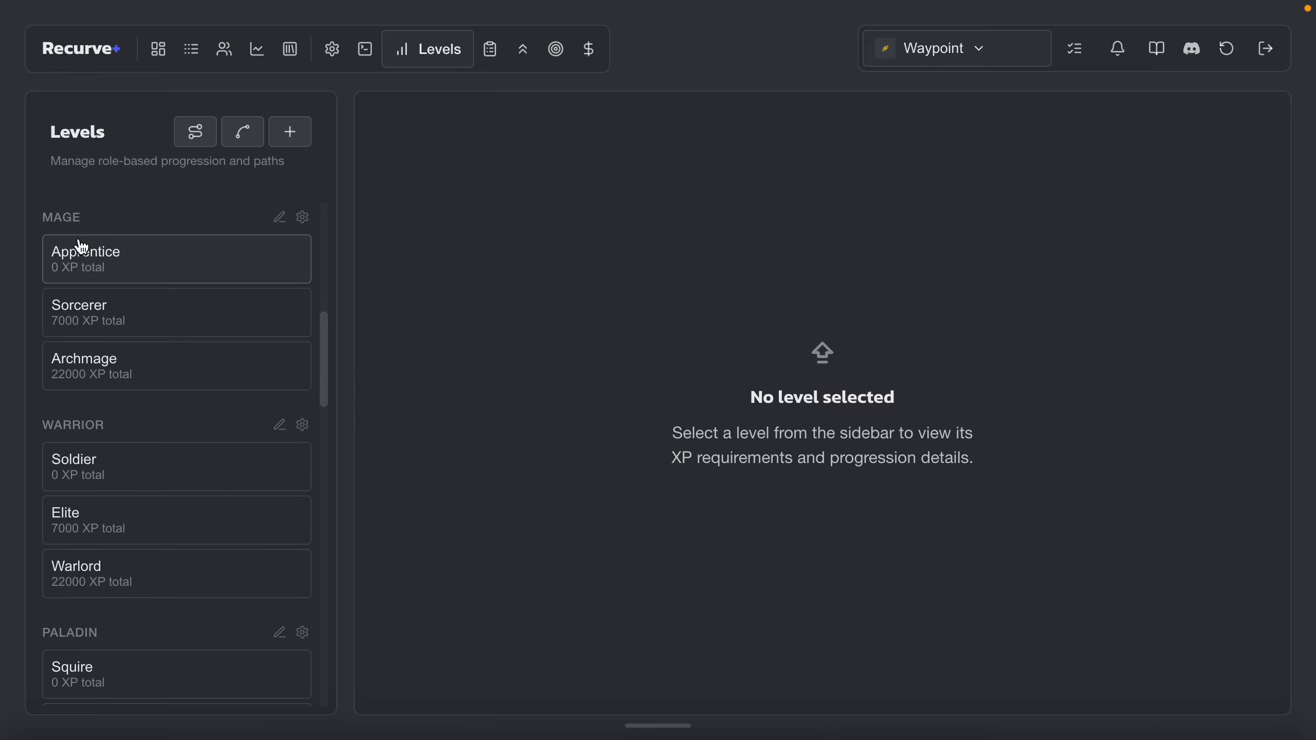
pyautogui.moveTo(45, 217); pyautogui.dragTo(82, 218)
pyautogui.click(127, 212)
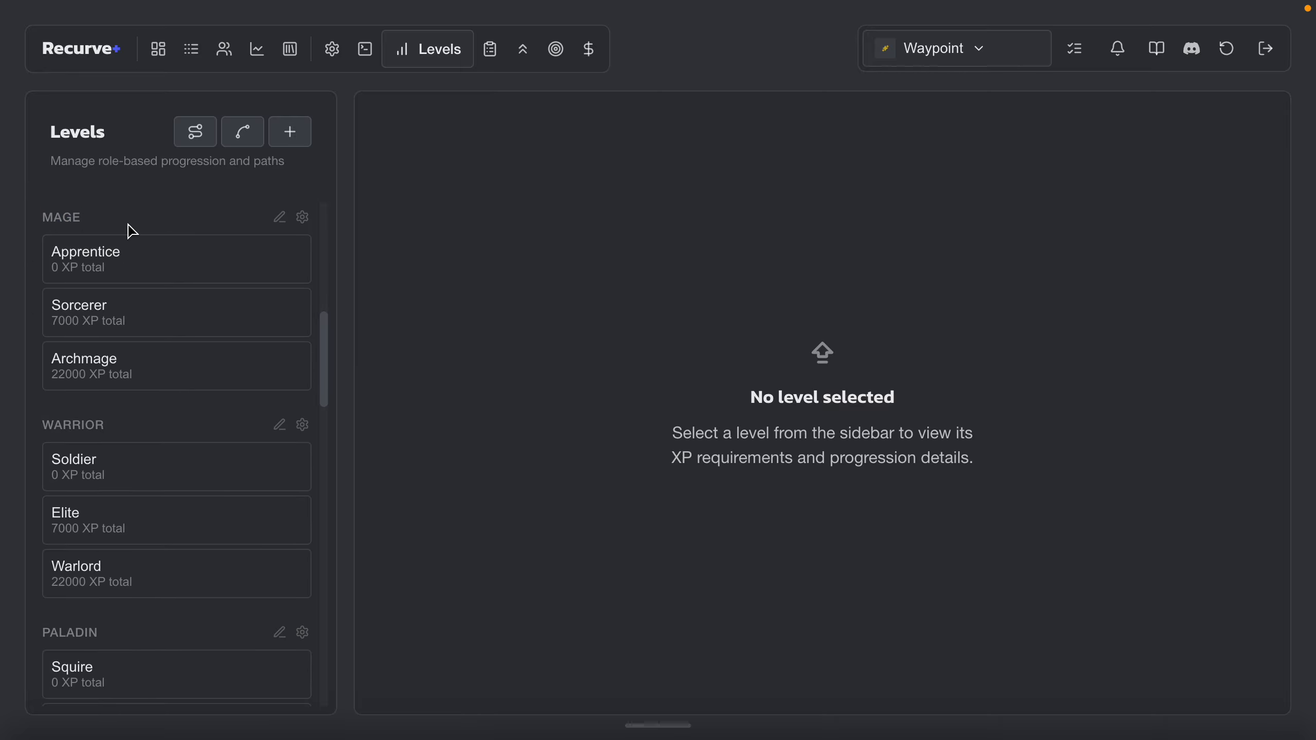
pyautogui.click(138, 276)
pyautogui.click(153, 311)
pyautogui.click(152, 356)
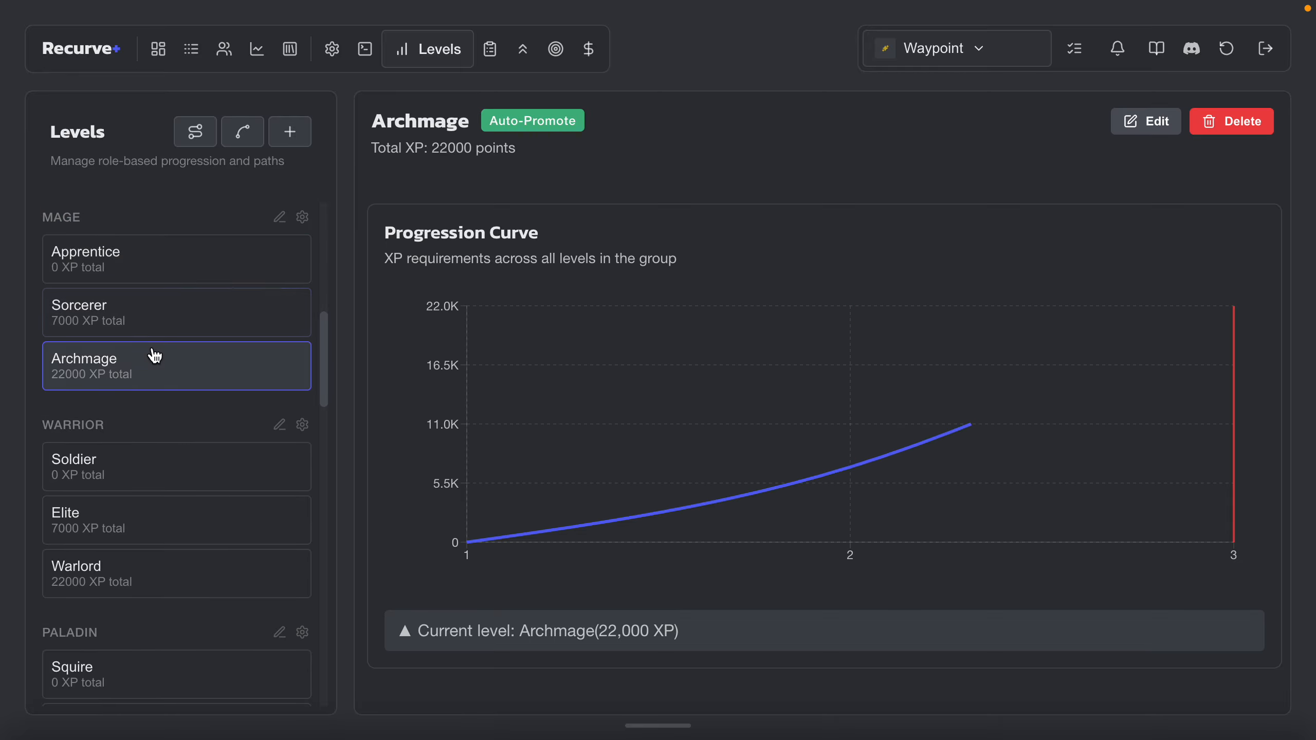
# - Examine each level in the Warrior and Paladin paths, from Soldier to Warlord and Squire to Crusader
pyautogui.scroll(-3, 165, 326)
pyautogui.click(181, 304)
pyautogui.click(175, 369)
pyautogui.click(174, 394)
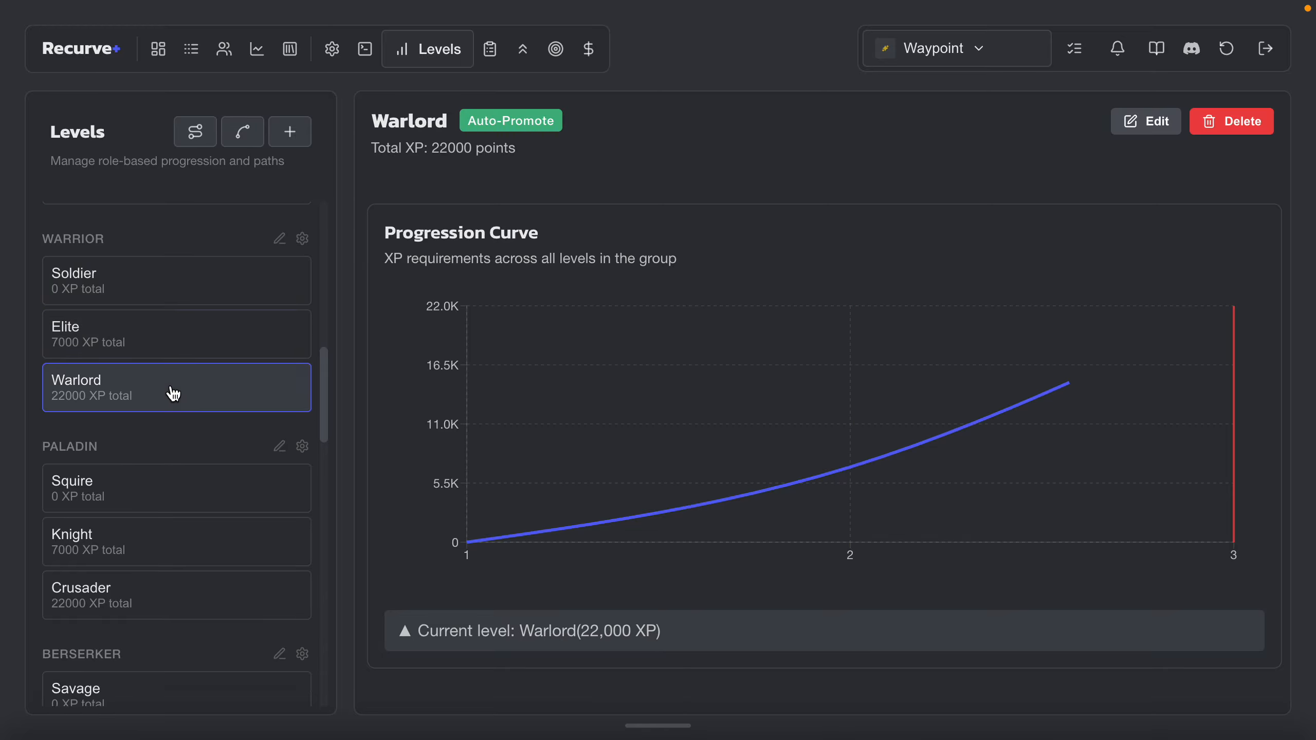
pyautogui.scroll(-3, 182, 363)
pyautogui.click(179, 321)
pyautogui.click(176, 374)
pyautogui.click(178, 417)
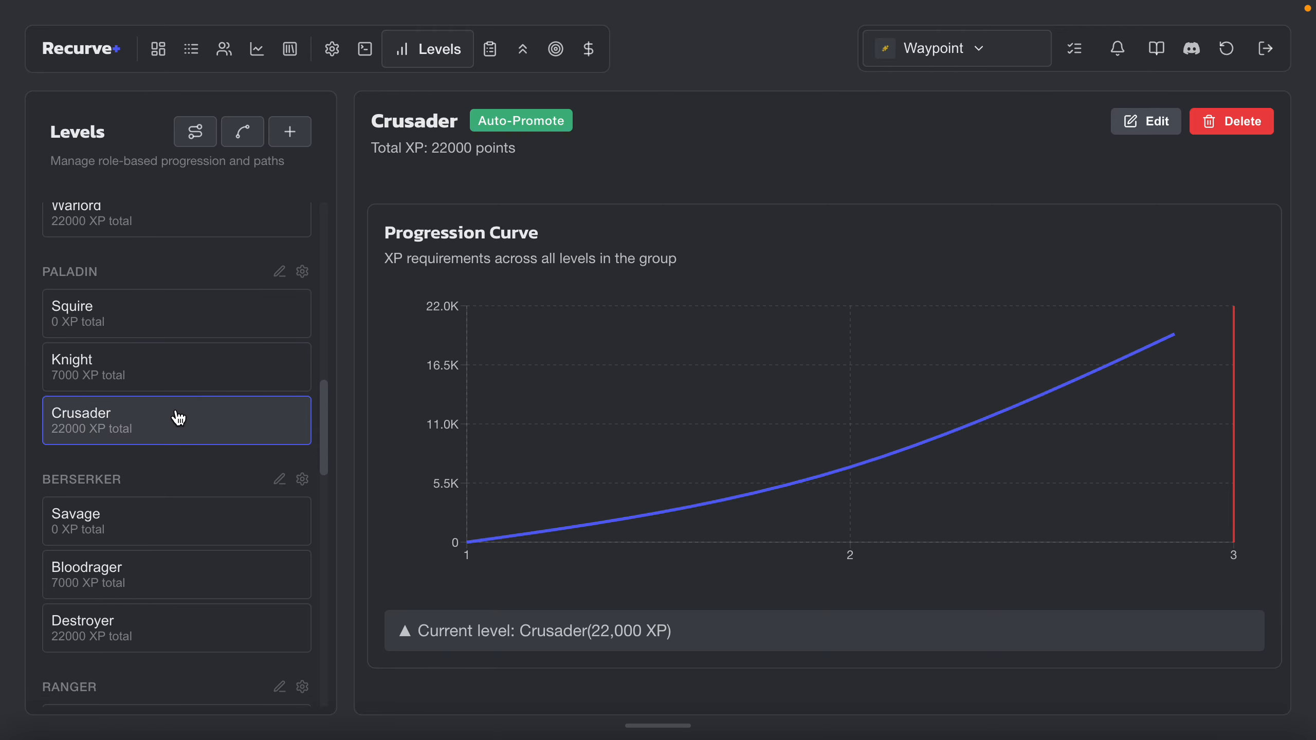
# - Look through the remaining class paths and examine the Peddler, Trader, and Guildmaster levels in the Merchant path
pyautogui.scroll(-8, 178, 417)
pyautogui.scroll(-4, 178, 417)
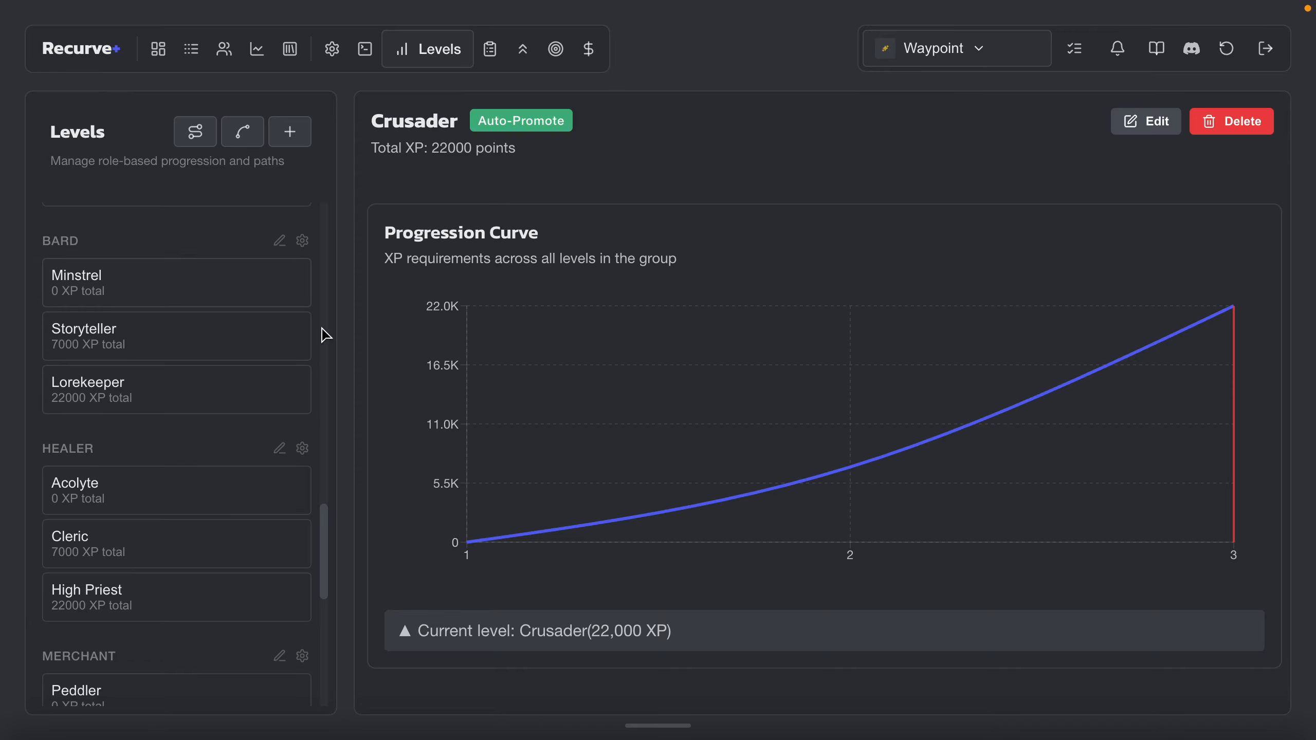
pyautogui.scroll(-5, 207, 459)
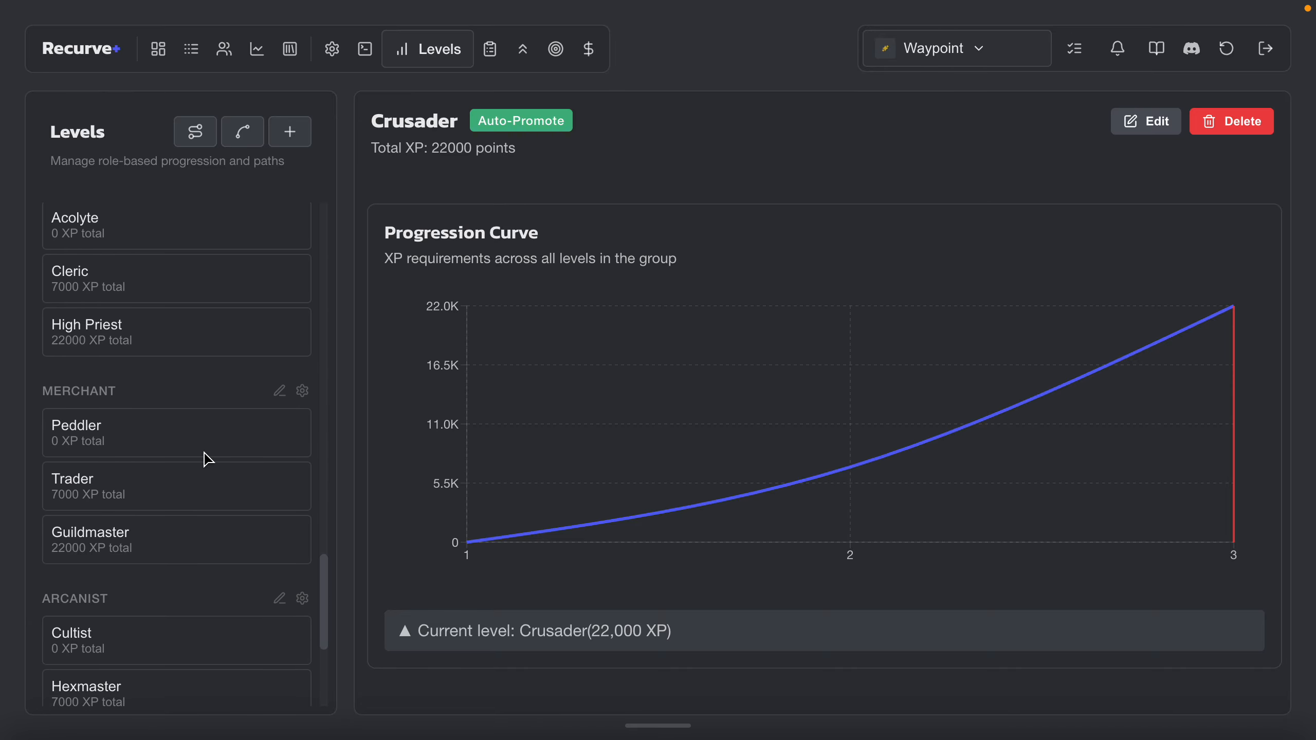
pyautogui.click(206, 455)
pyautogui.click(195, 509)
pyautogui.click(193, 547)
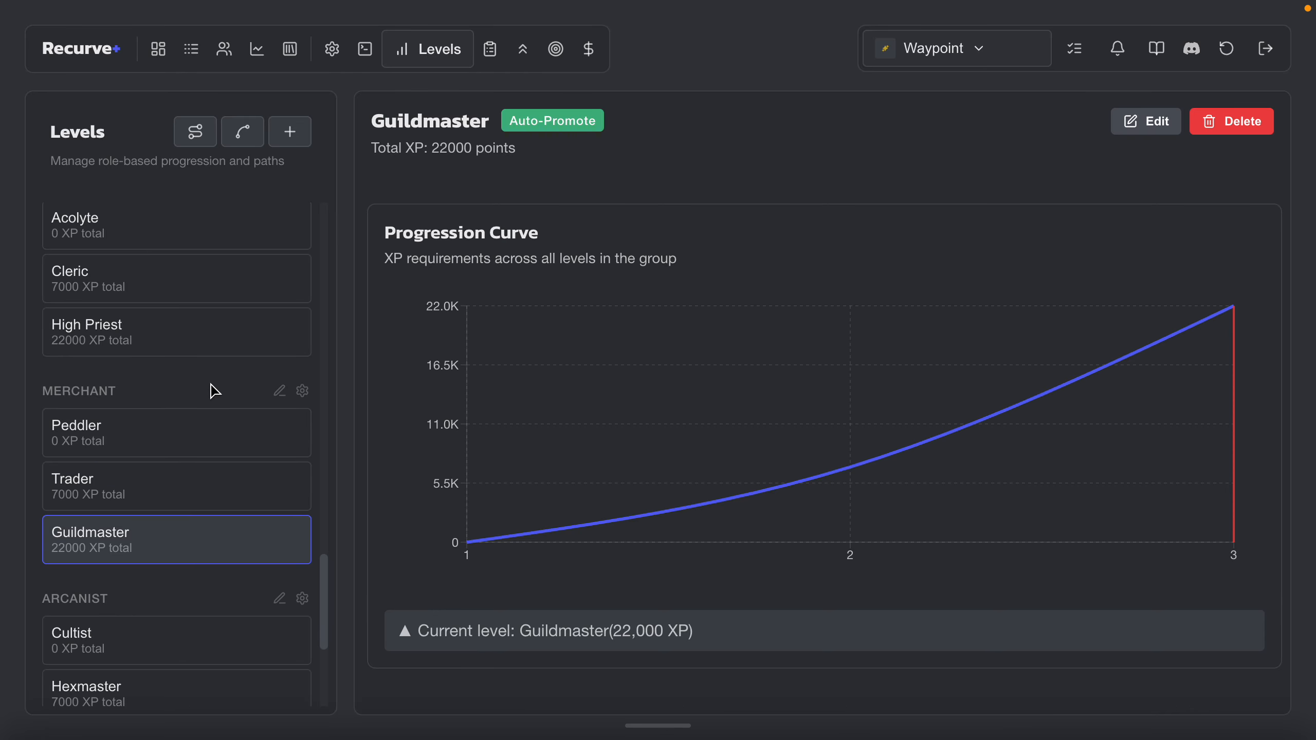
# - Switch Recurve to the S.E.S.F. Helldivers server and show its levels
pyautogui.click(947, 58)
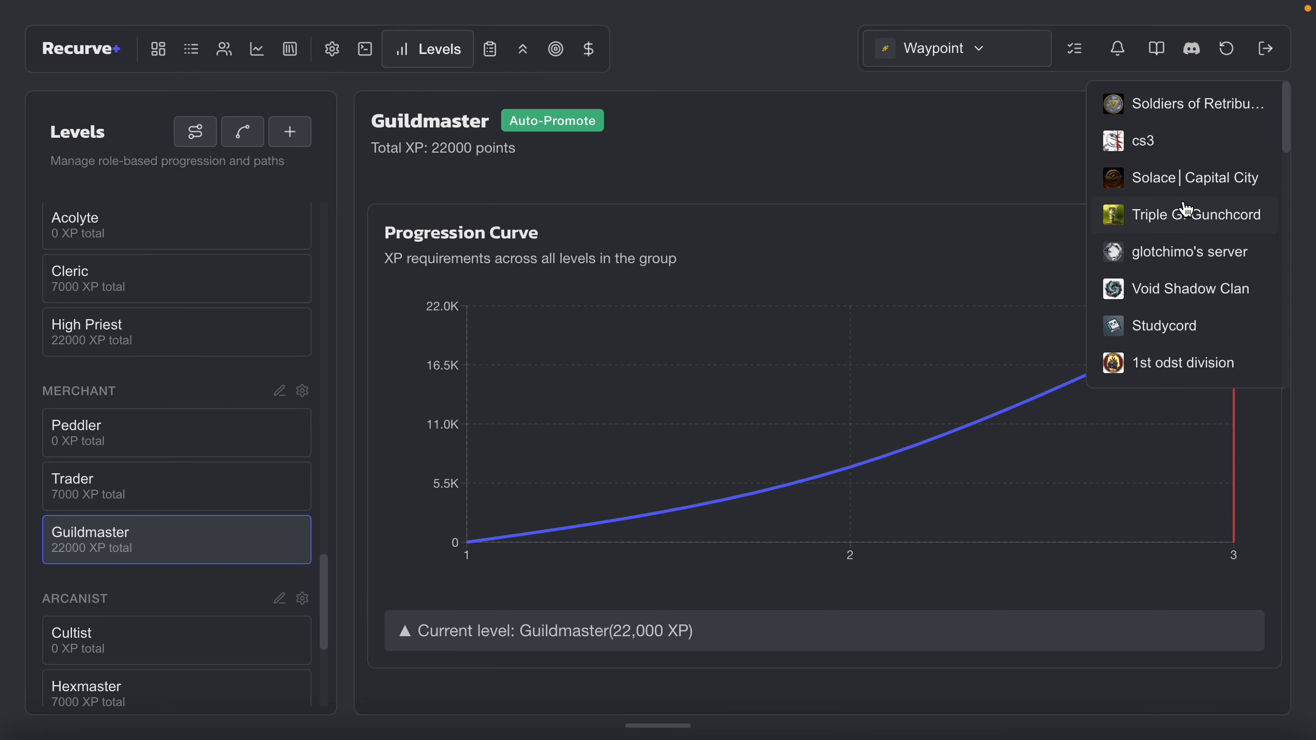
pyautogui.scroll(-3, 1186, 207)
pyautogui.scroll(-10, 1186, 208)
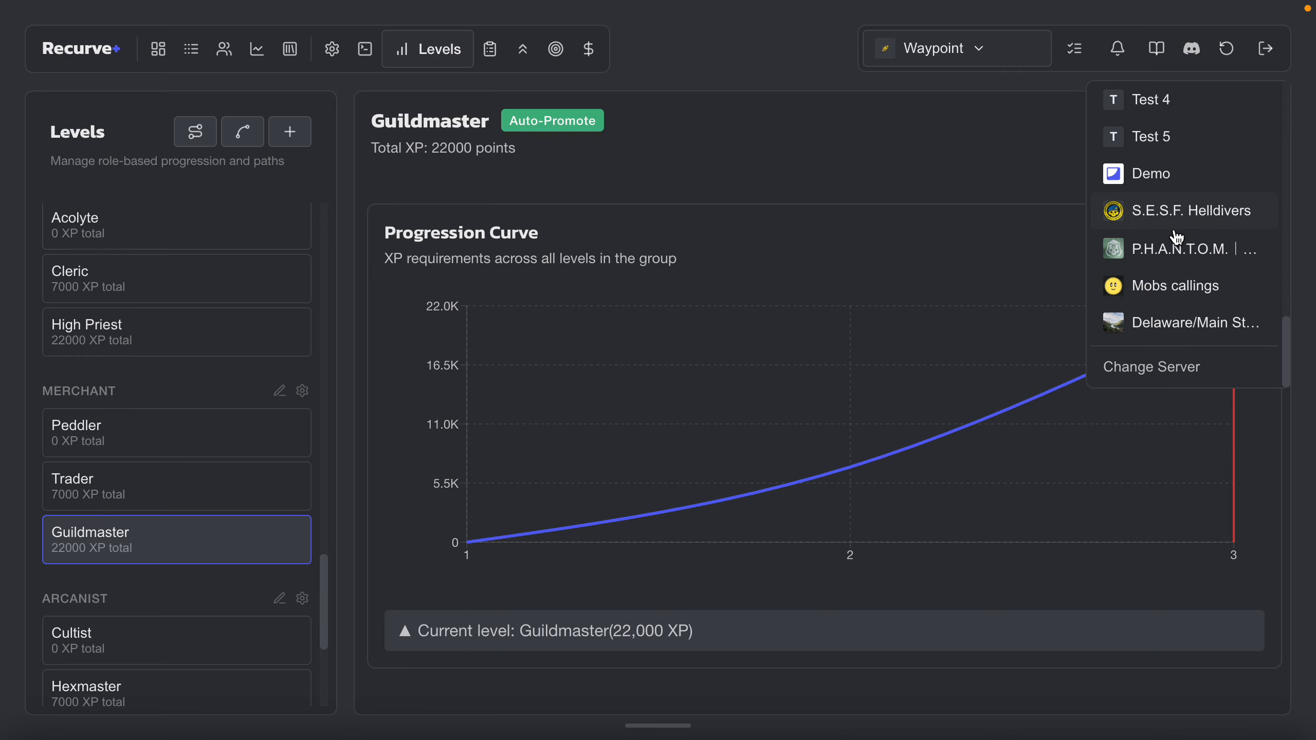
pyautogui.click(1186, 222)
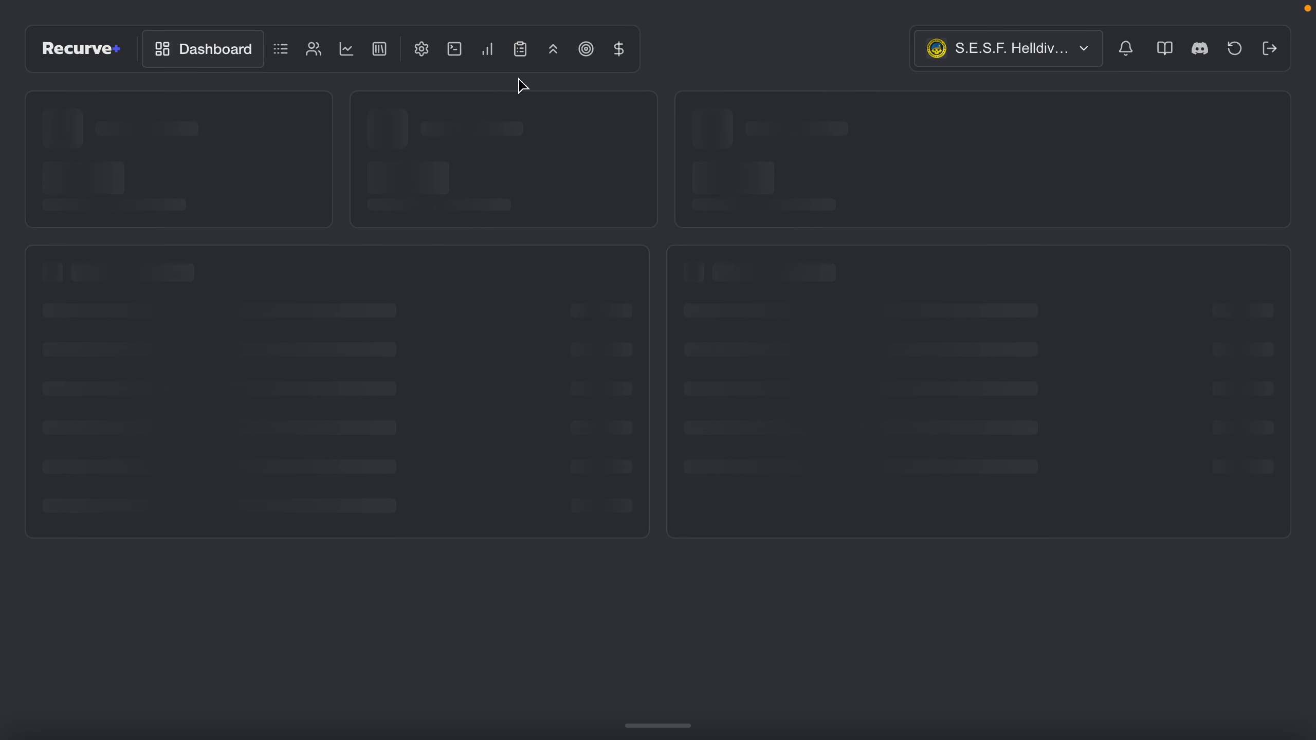
pyautogui.click(487, 48)
# - Examine the progression curves of the Warden, Sentinel, and Arbiter levels
pyautogui.scroll(-4, 244, 368)
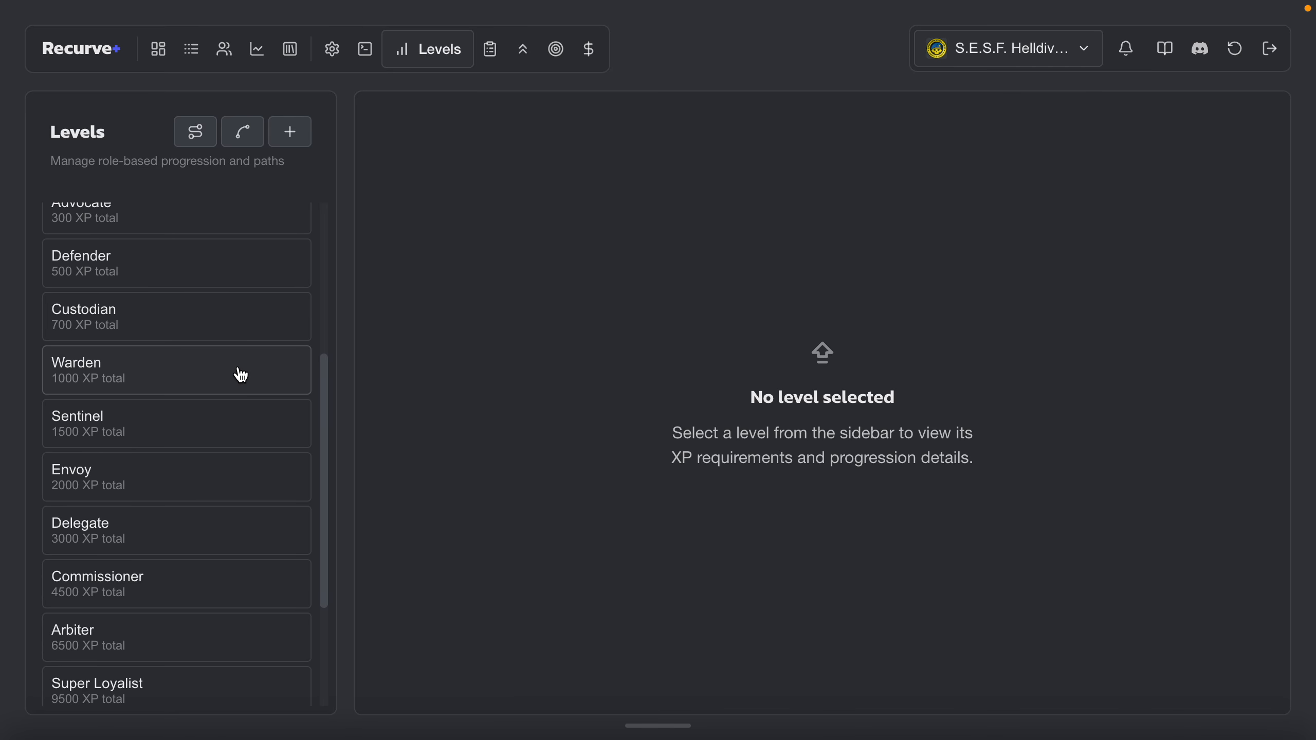
pyautogui.click(241, 373)
pyautogui.click(214, 441)
pyautogui.scroll(-4, 217, 447)
pyautogui.click(217, 445)
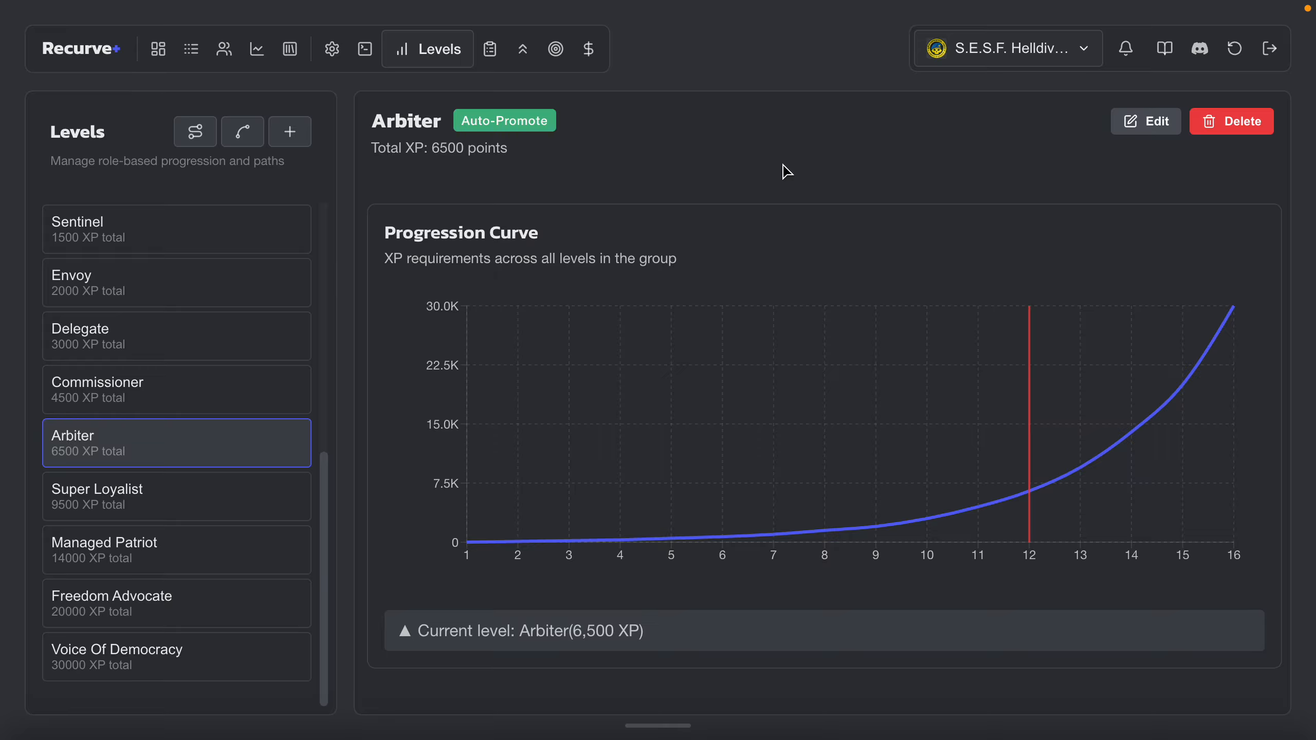
pyautogui.moveTo(937, 10)
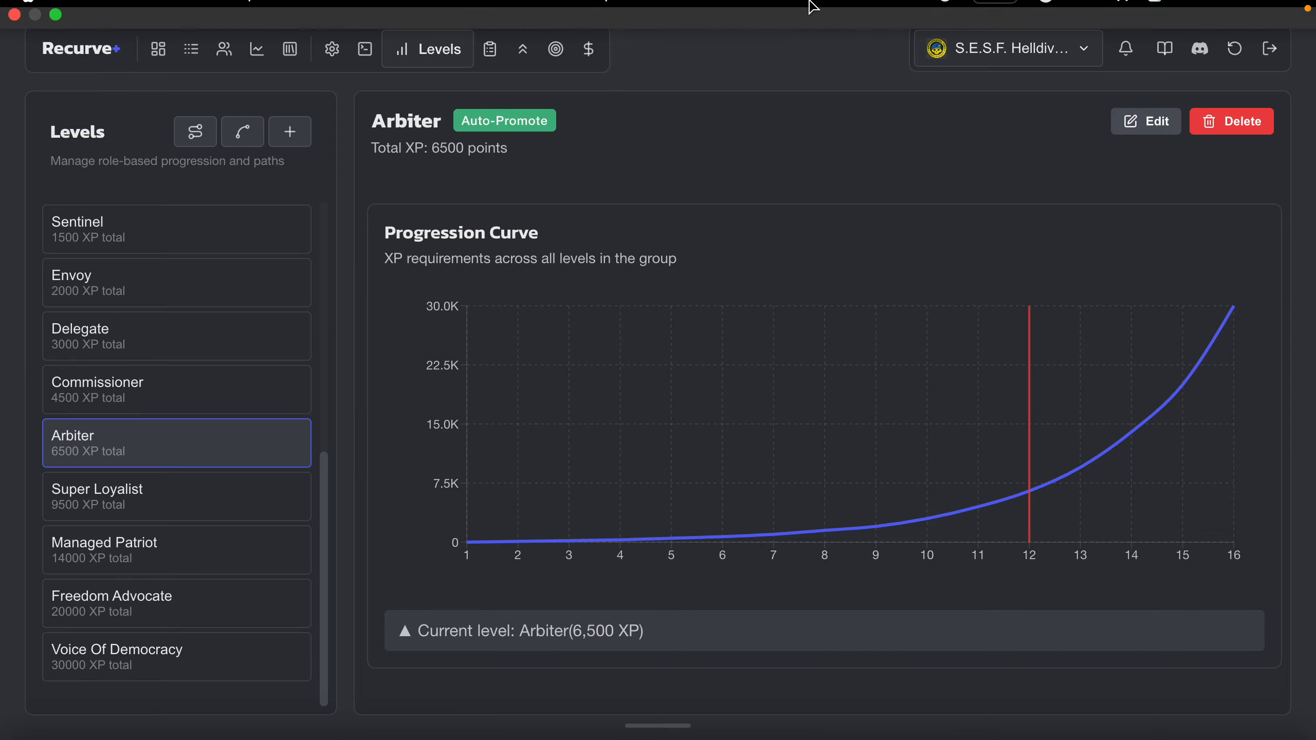